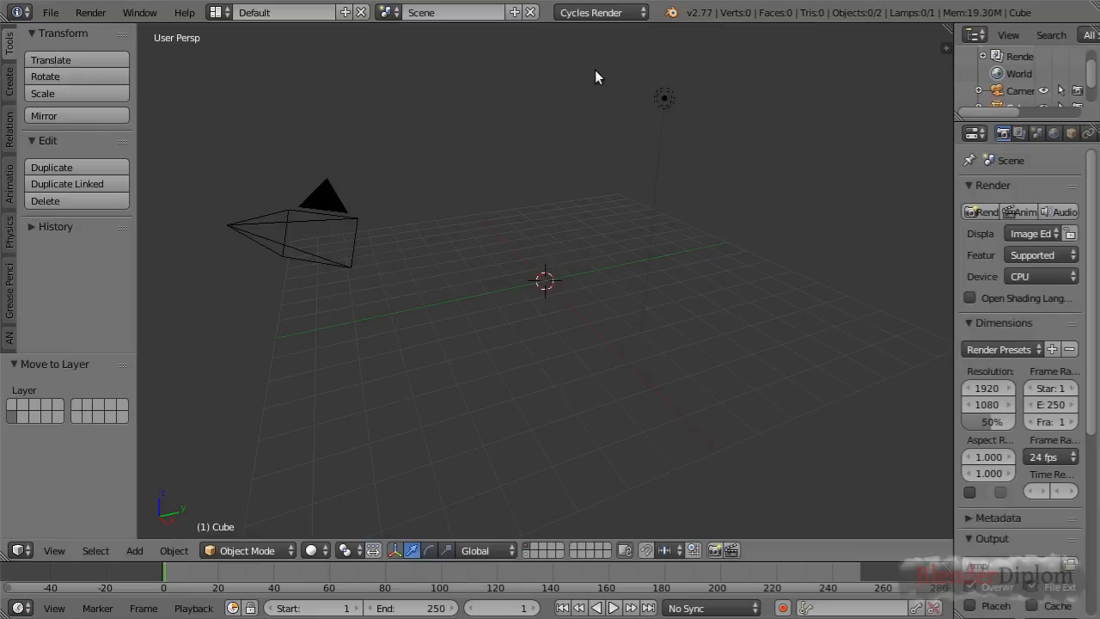
Add a text object at the scene origin and show it from the top
key("shift+a")
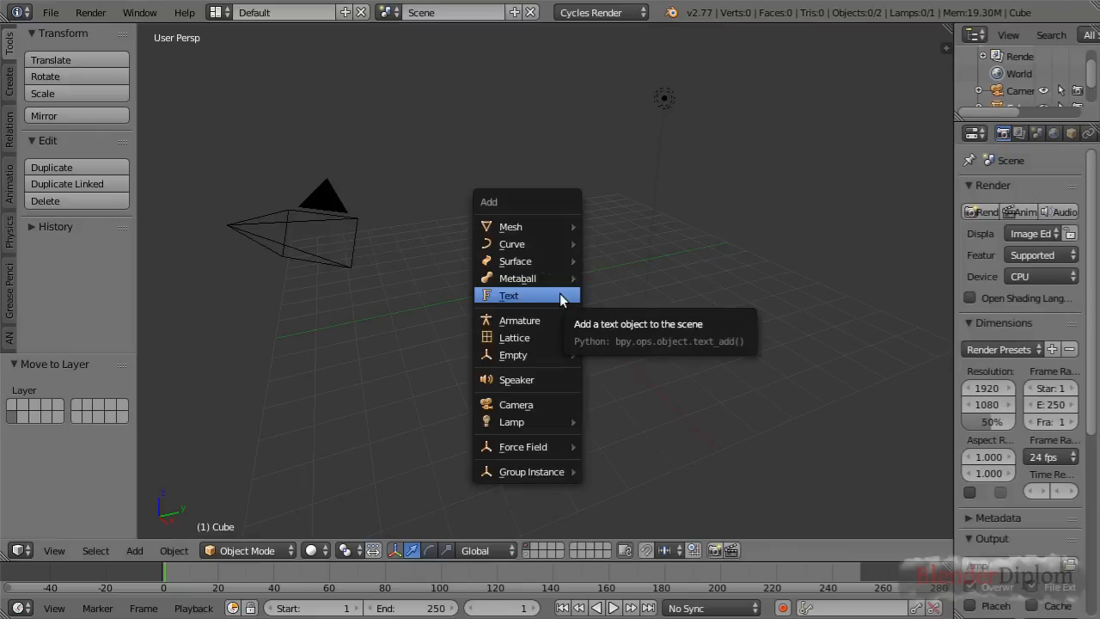
left_click(560, 296)
scroll(529, 316, "up", 4)
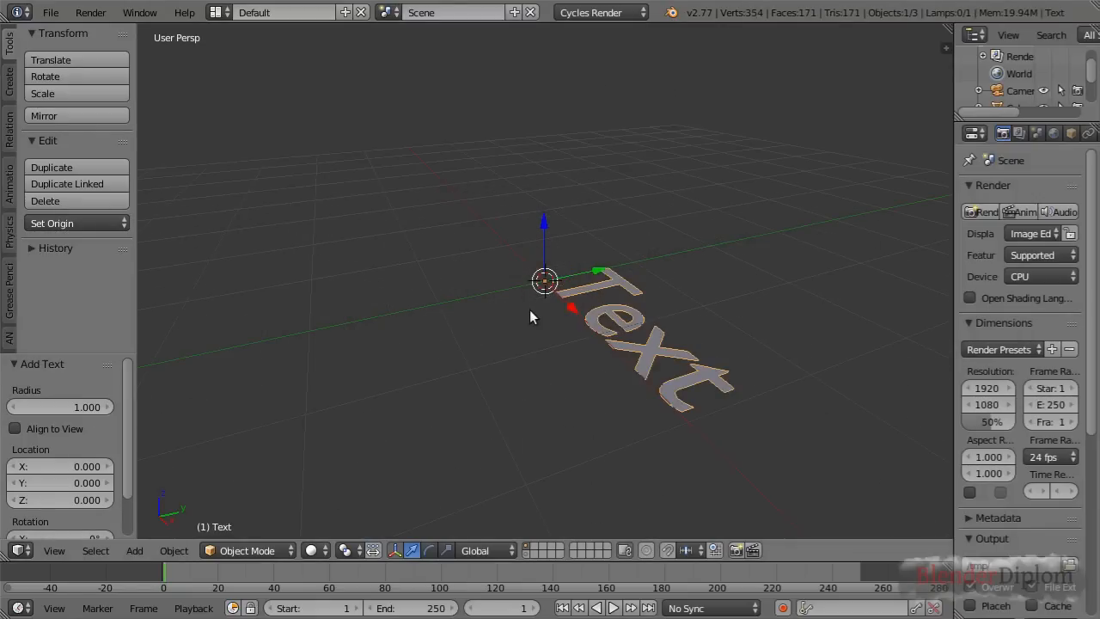
key("KP_7")
middle_click_drag(708, 274, 630, 234, "shift")
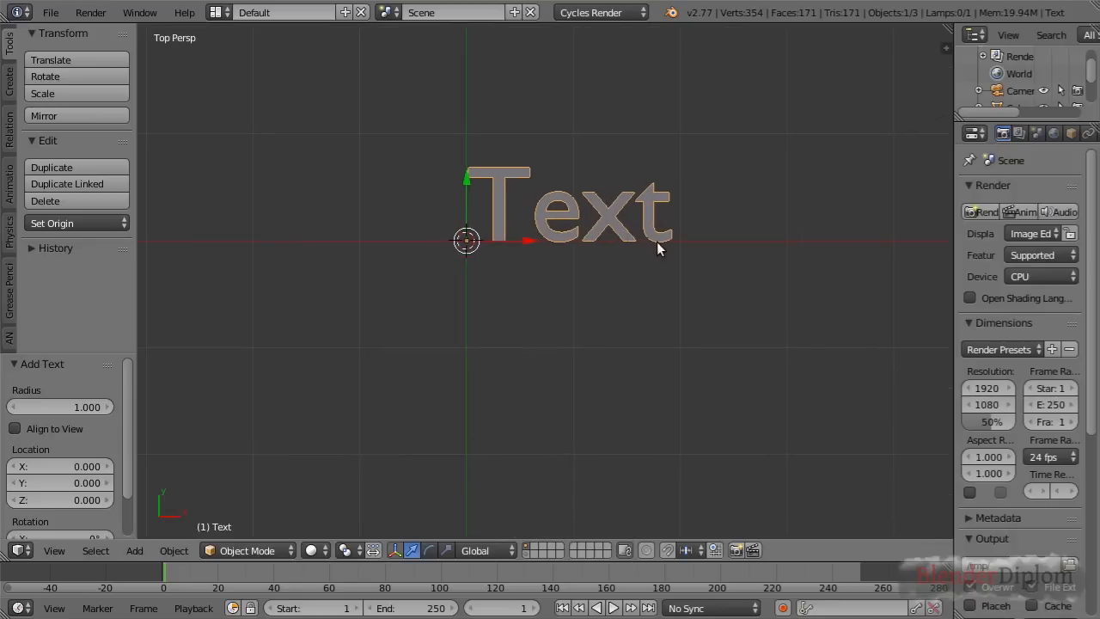
Replace the text object's default content with LETTER on the first line and WIGGLE on the second
key("Tab")
key("BackSpace")
key("BackSpace")
key("BackSpace")
key("BackSpace")
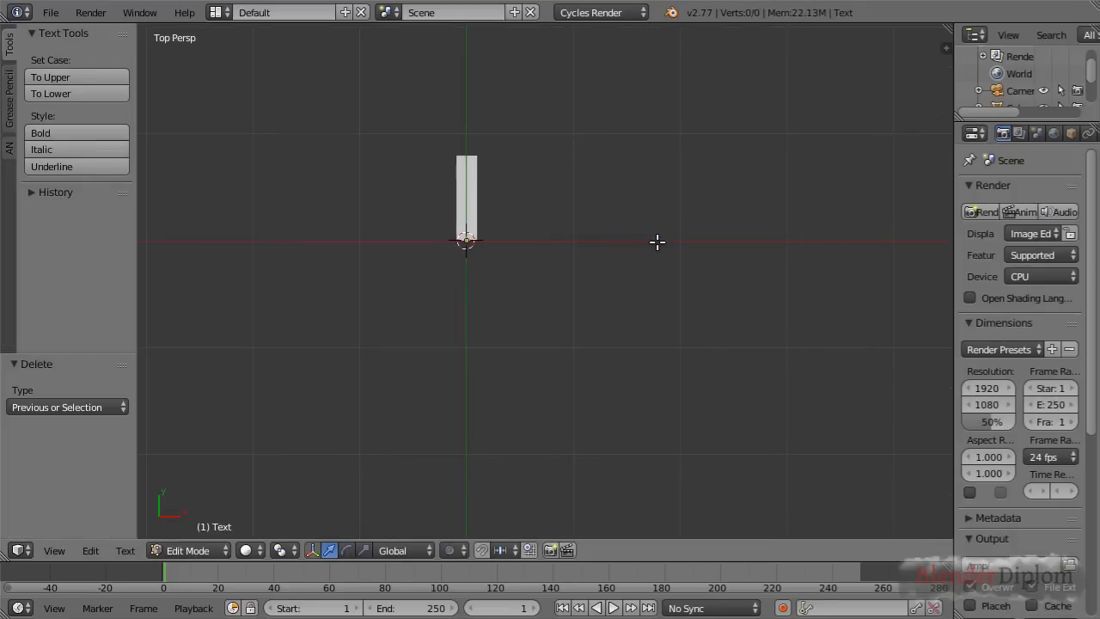
type("LETER")
key("BackSpace")
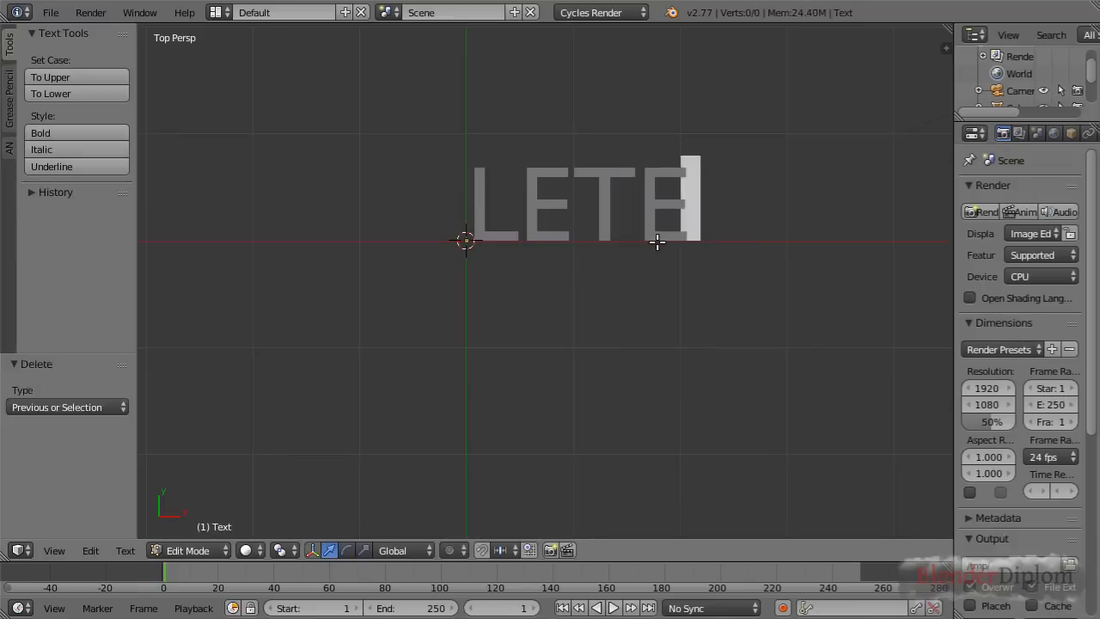
key("BackSpace")
type("TER")
key("Return")
type("WI")
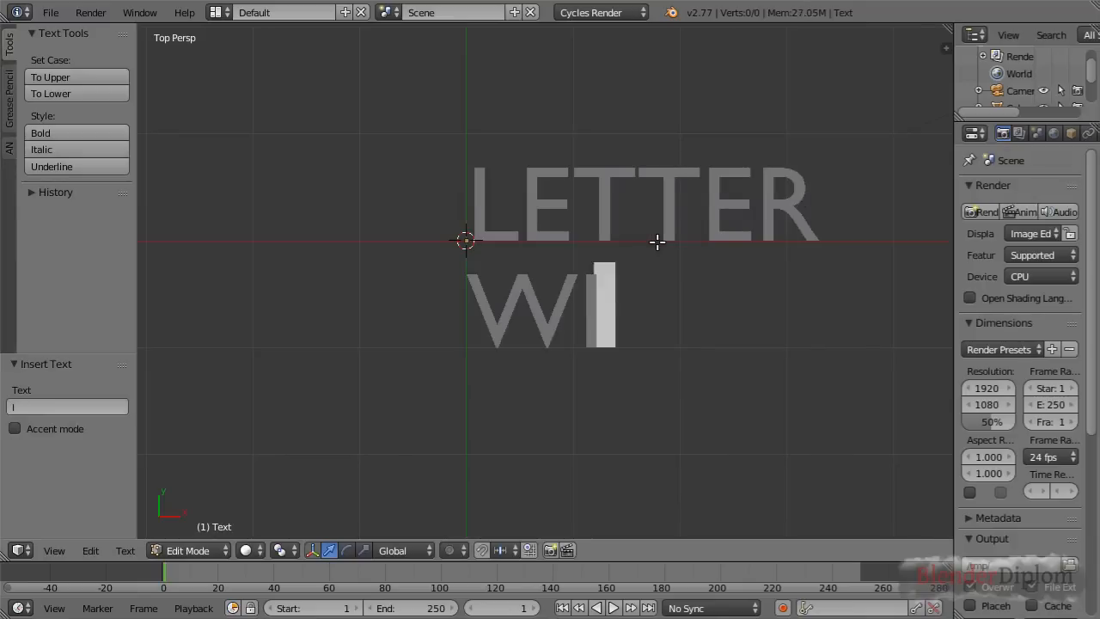
type("GGLE")
key("Tab")
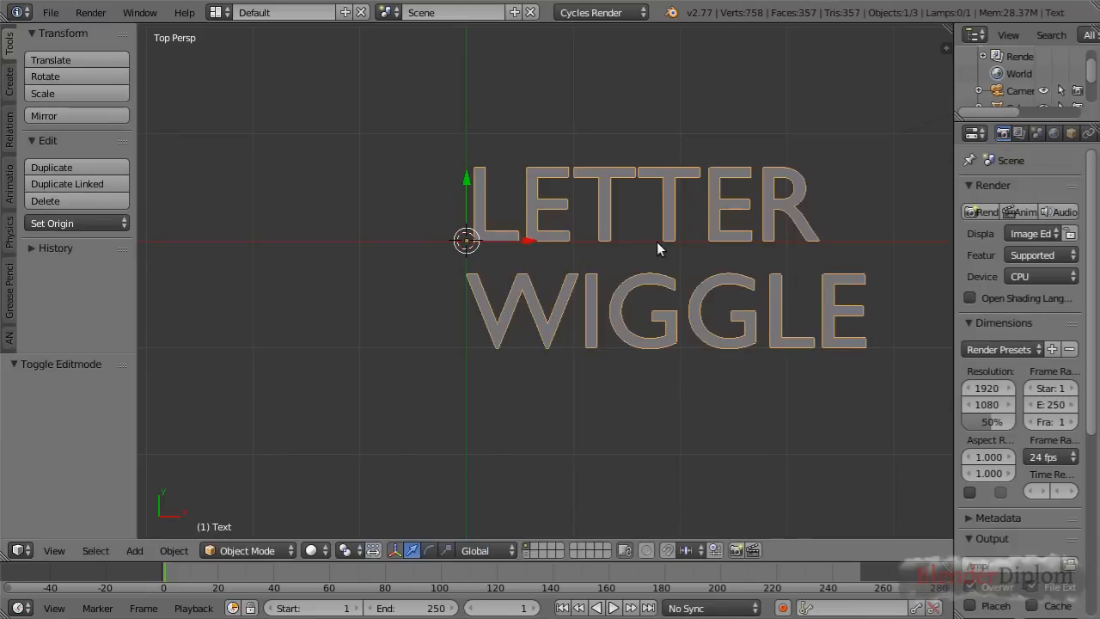
Widen the properties editor and open the file browser for the text object's regular font
middle_click_drag(659, 267, 620, 280, "shift")
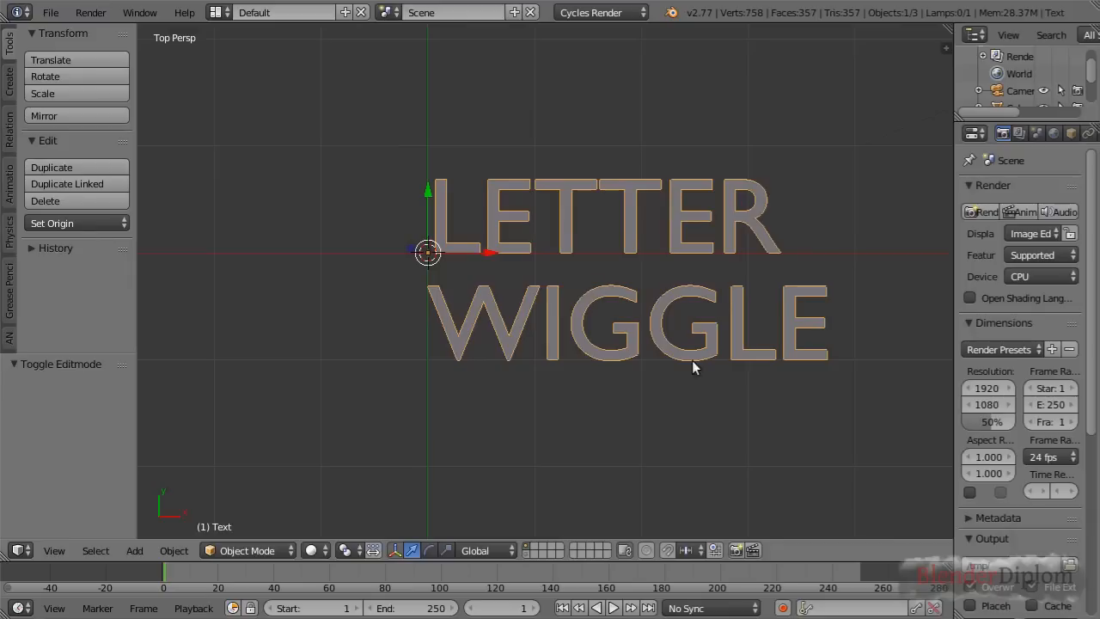
middle_click_drag(673, 319, 628, 341, "shift")
scroll(627, 341, "up", 1)
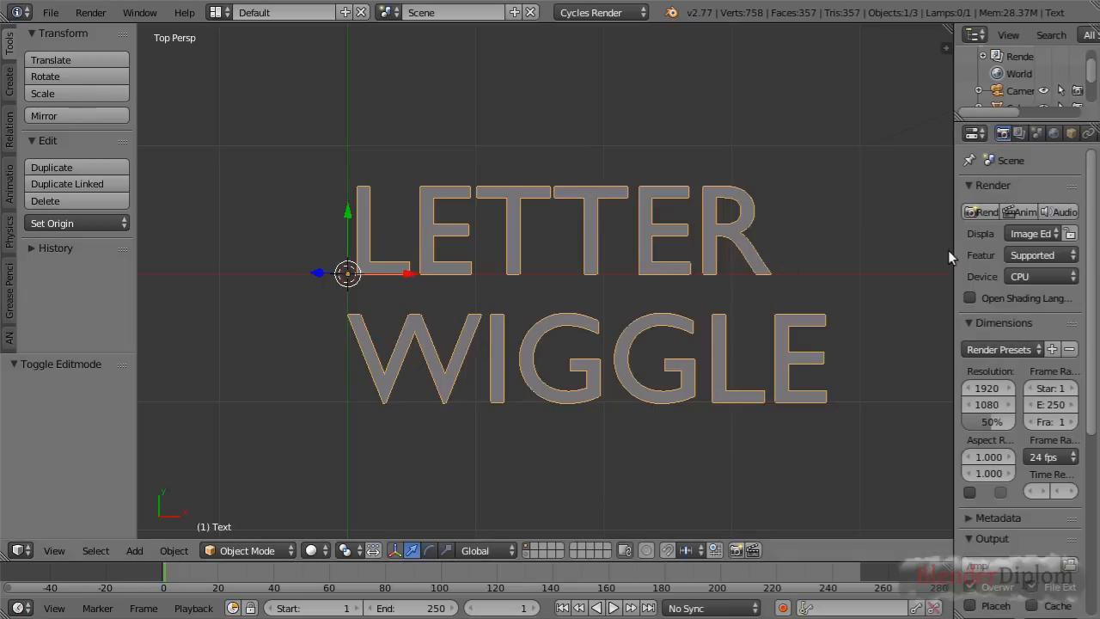
left_click_drag(954, 250, 864, 254)
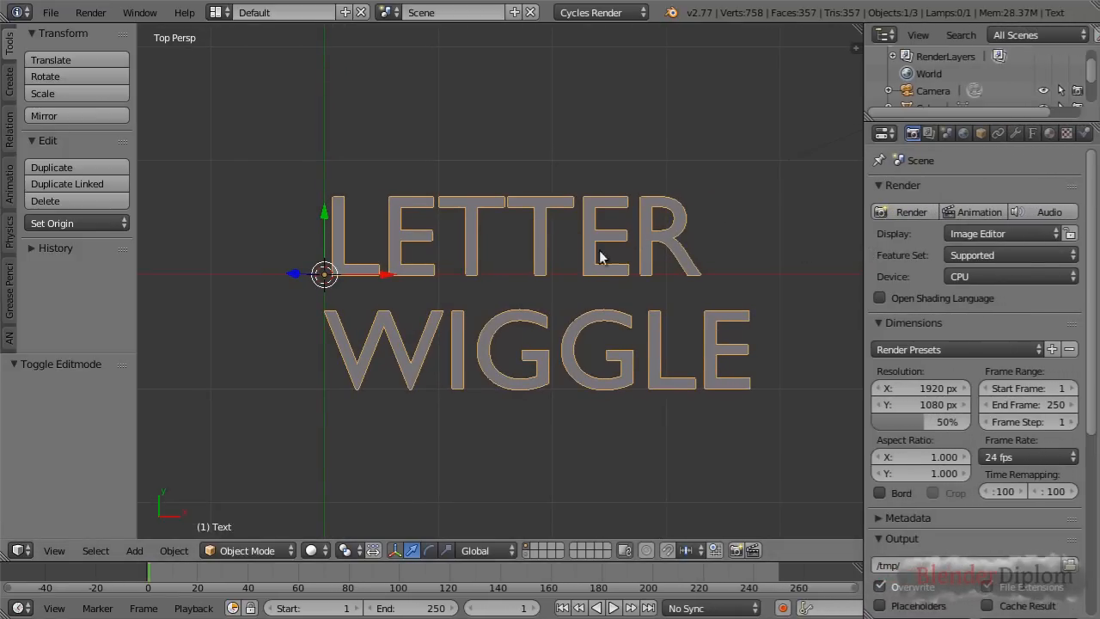
left_click(1032, 136)
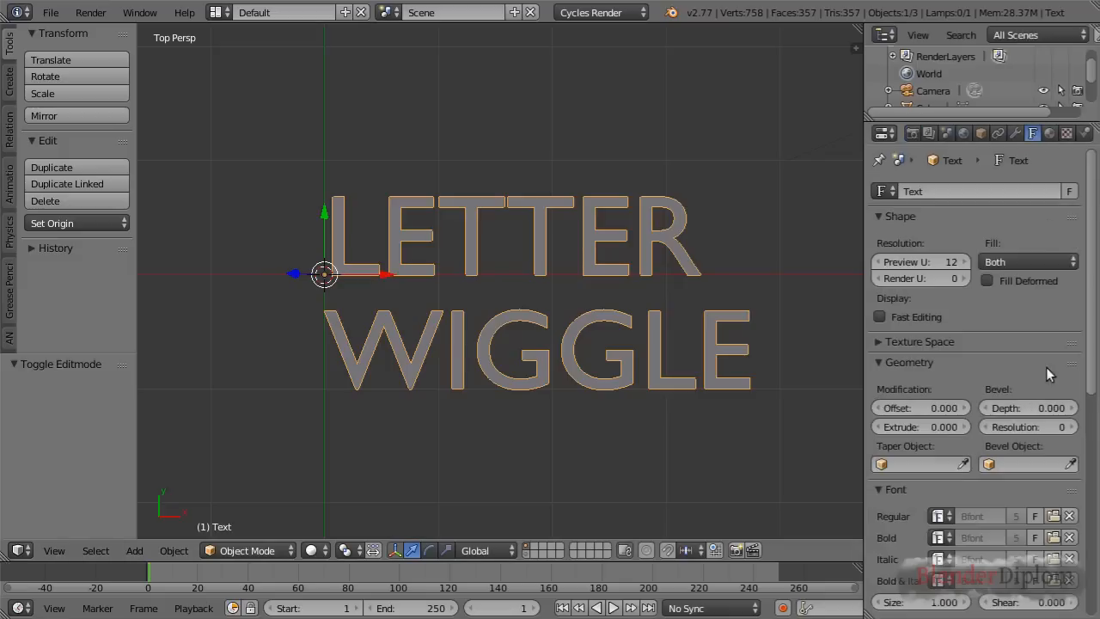
scroll(1044, 370, "down", 3)
left_click(1057, 413)
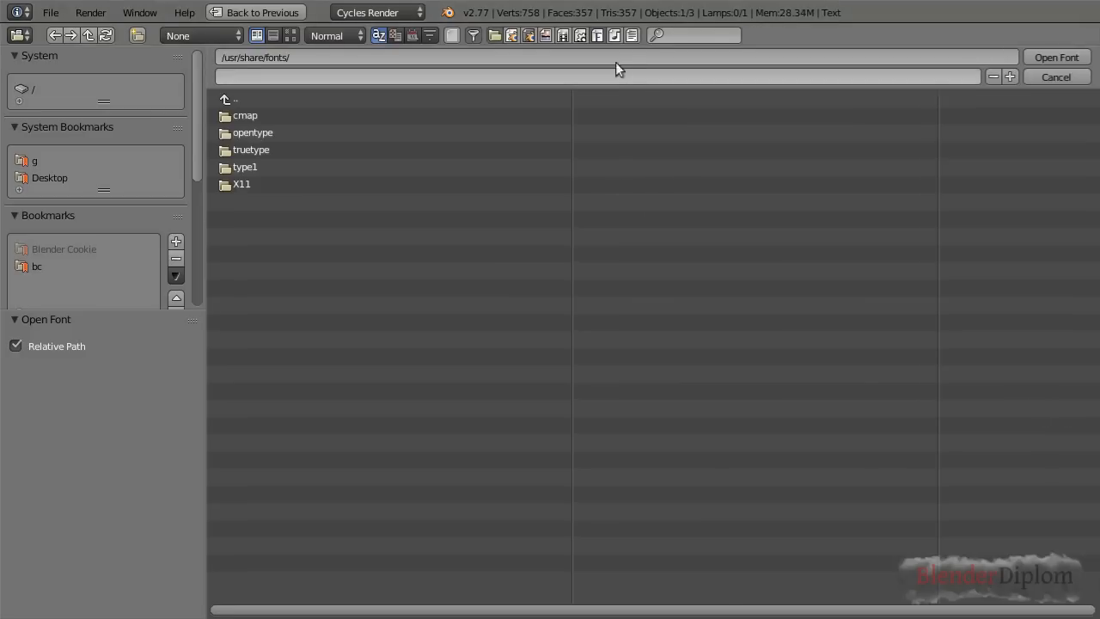
List the font files two folder levels deep, filter them by "mono" and show them as thumbnails
left_click(210, 32)
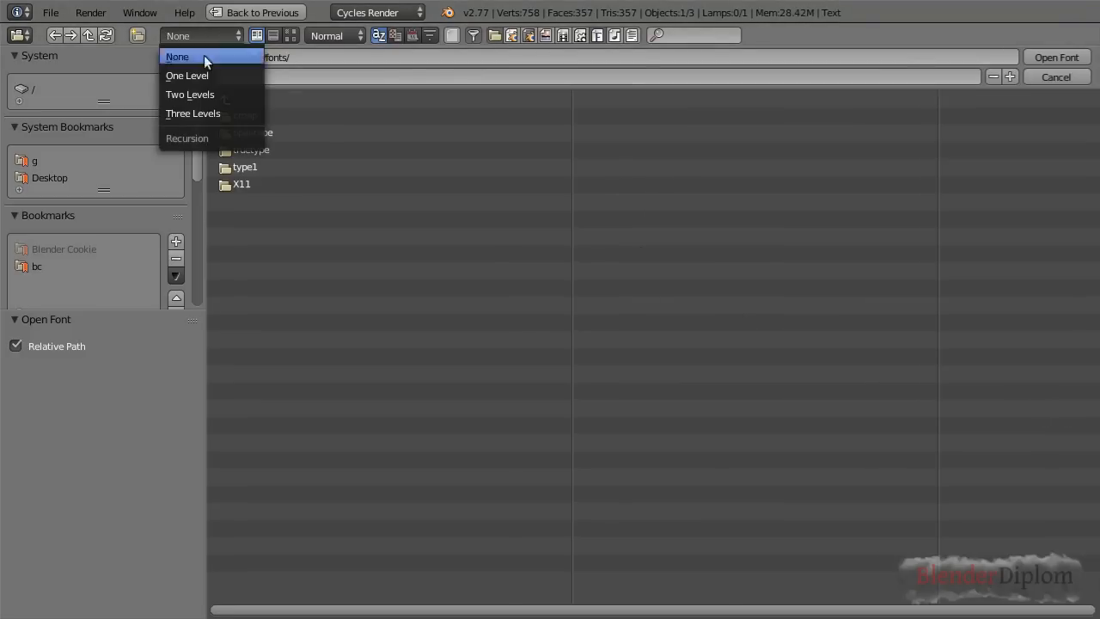
left_click(201, 94)
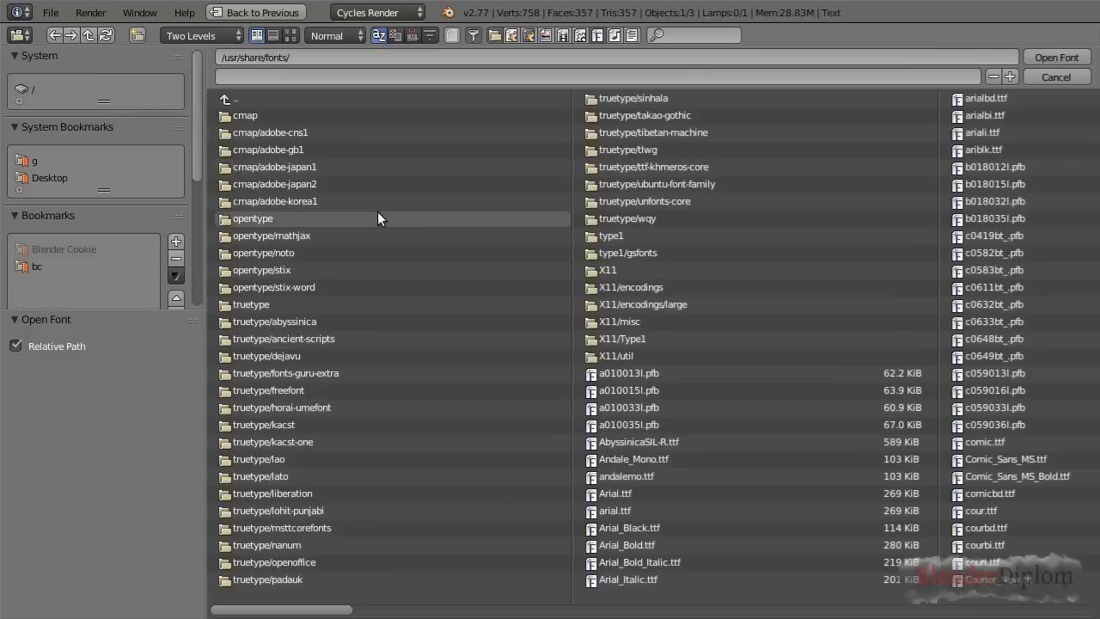
left_click(713, 38)
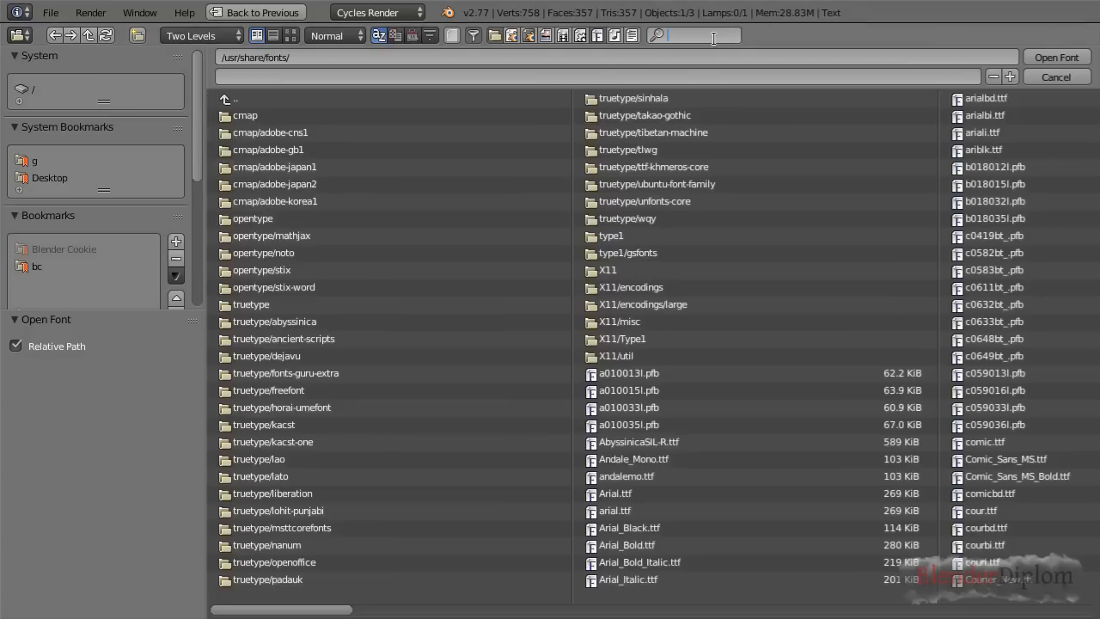
type("mono")
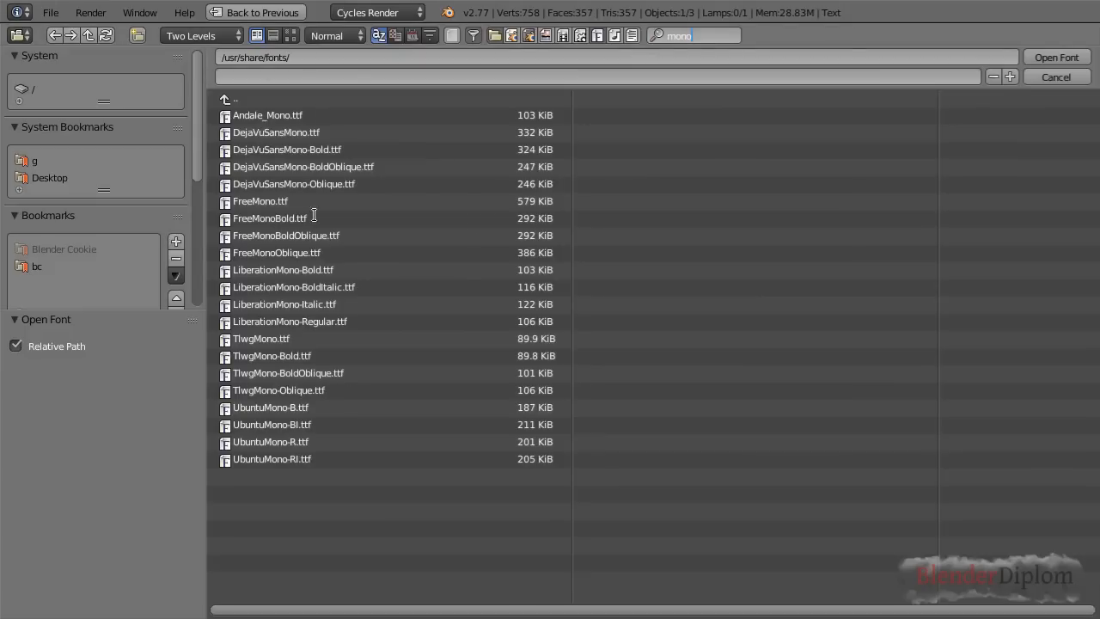
key("Return")
left_click(292, 36)
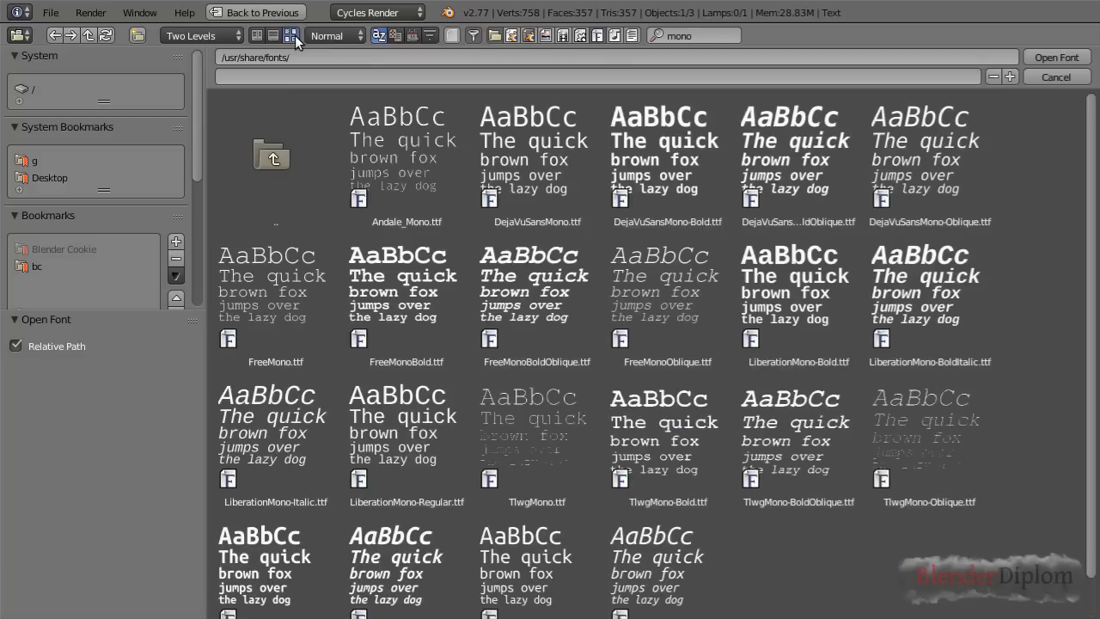
Load UbuntuMono-B.ttf as the regular font of the LETTER WIGGLE text
scroll(540, 239, "down", 1)
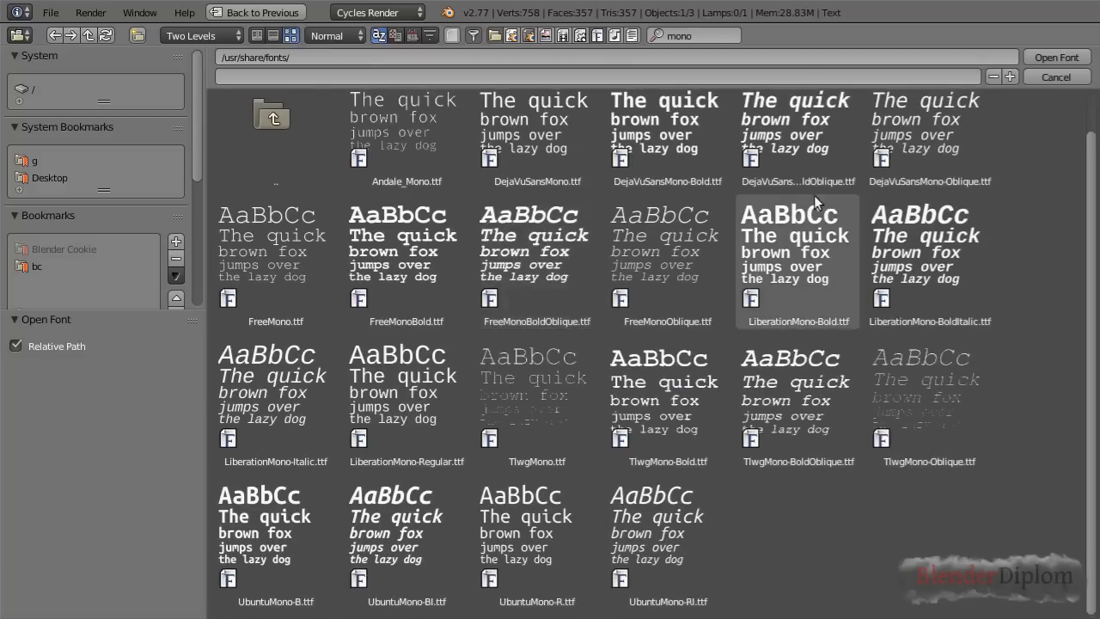
left_click(273, 531)
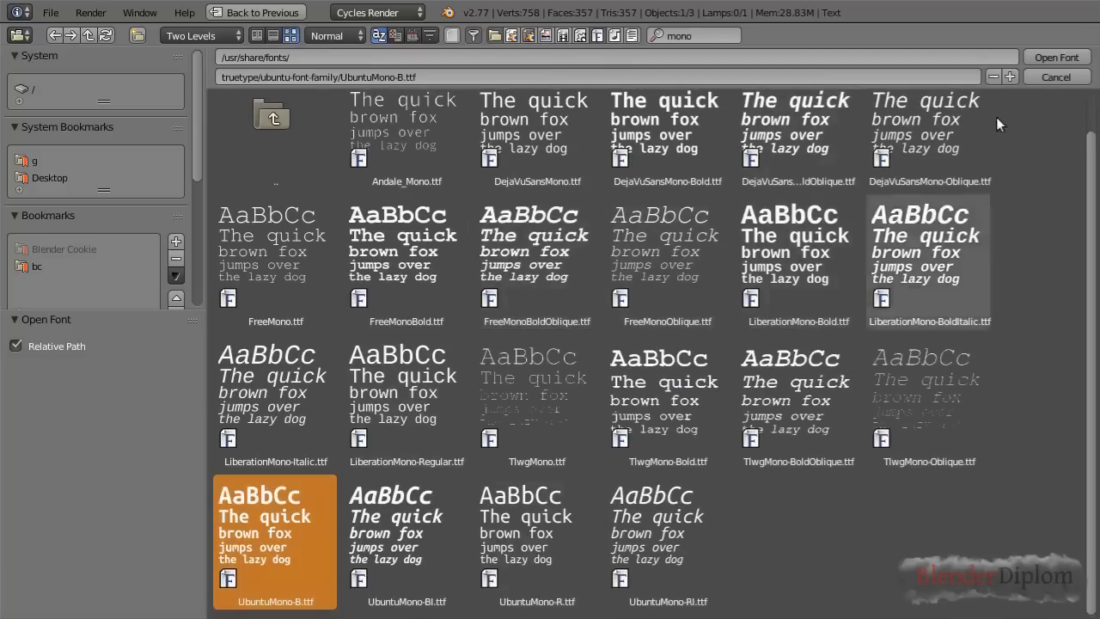
left_click(1055, 57)
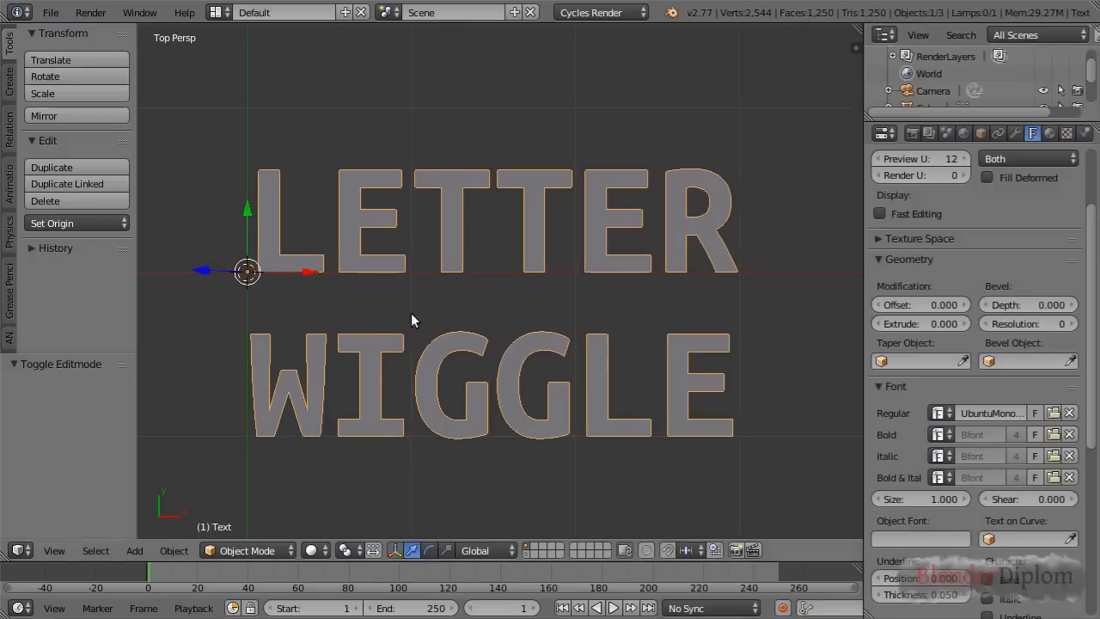
middle_click_drag(425, 303, 470, 303, "shift")
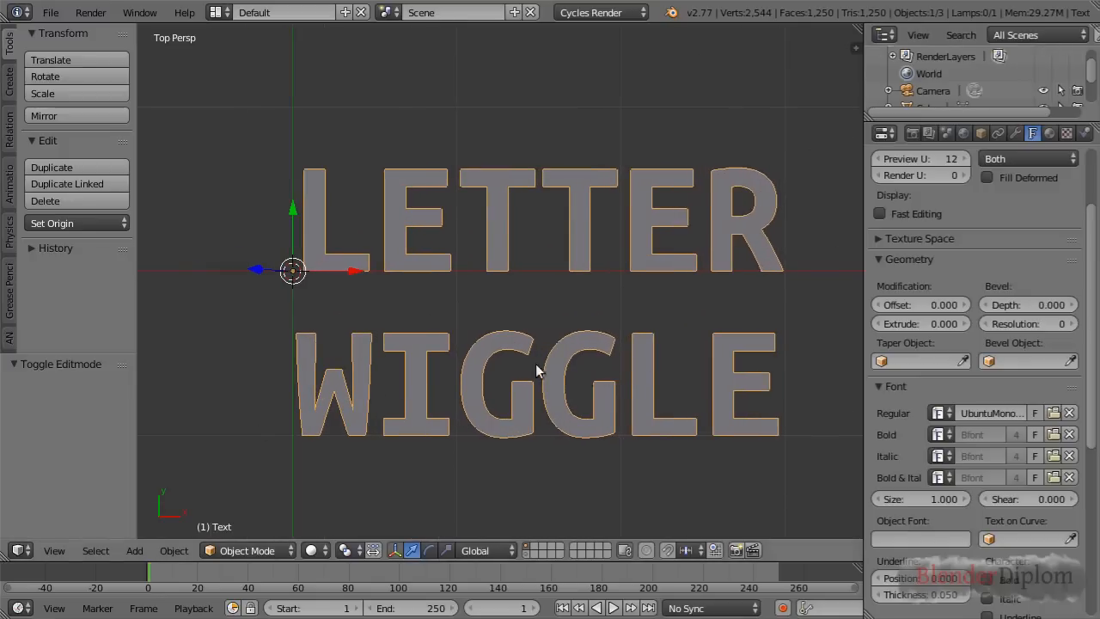
scroll(683, 363, "down", 2)
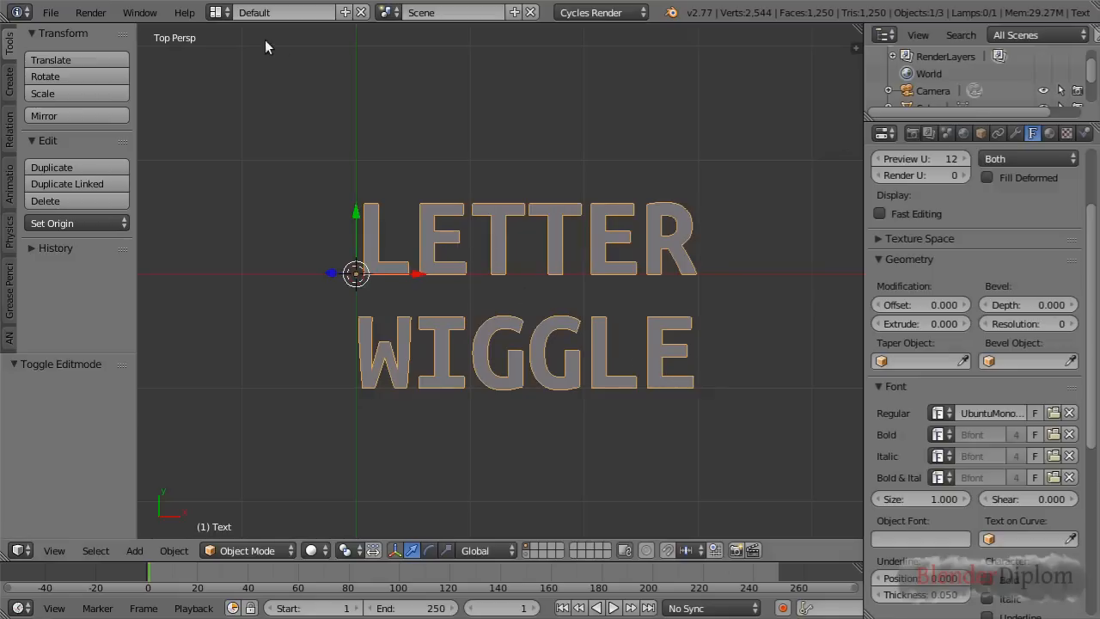
Switch to the Compositing screen layout and set its node editor to the Animation Nodes tree type
left_click(218, 12)
left_click(239, 72)
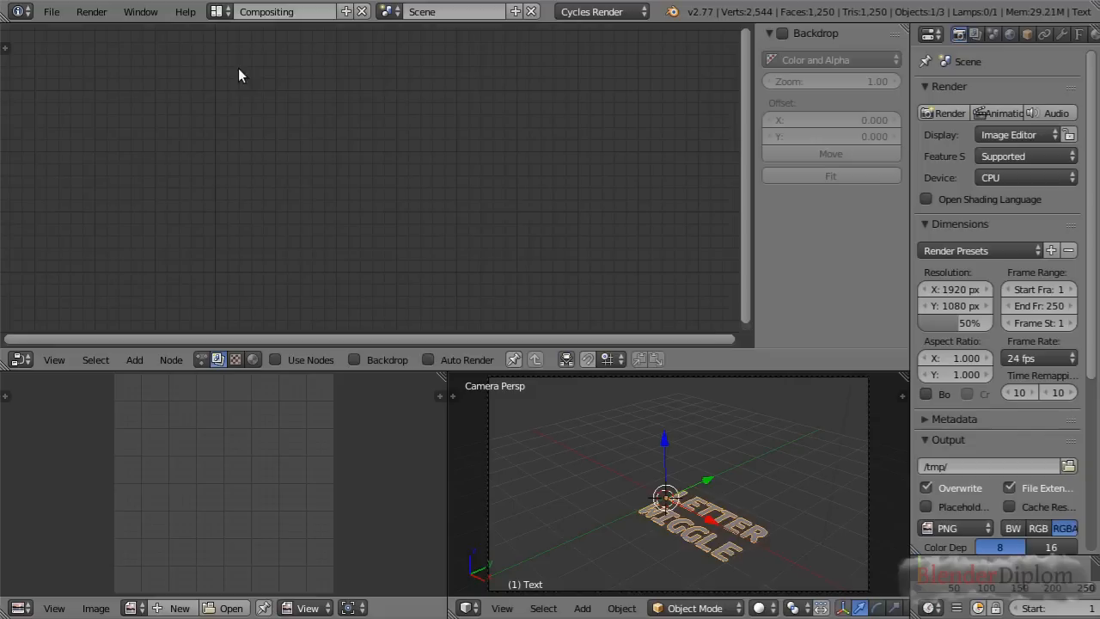
left_click(202, 358)
Frame the text from the top in the 3D view and create a new animation node tree
middle_click_drag(714, 465, 658, 449)
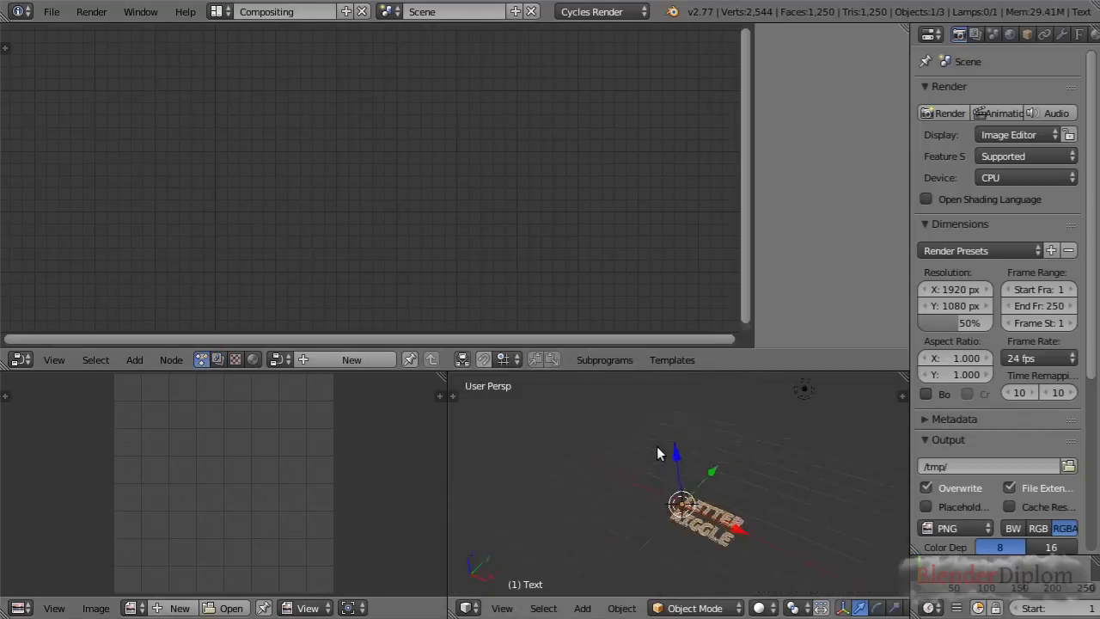
key("KP_7")
scroll(758, 490, "up", 7)
middle_click_drag(762, 489, 676, 467, "shift")
scroll(676, 466, "up", 1)
scroll(676, 466, "up", 2)
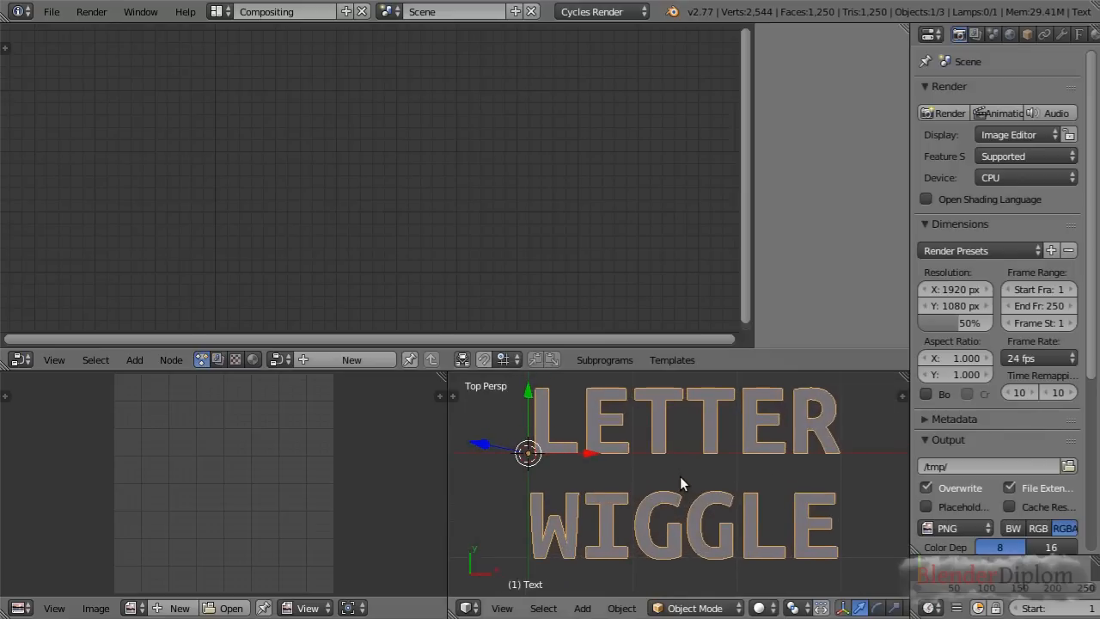
left_click(334, 356)
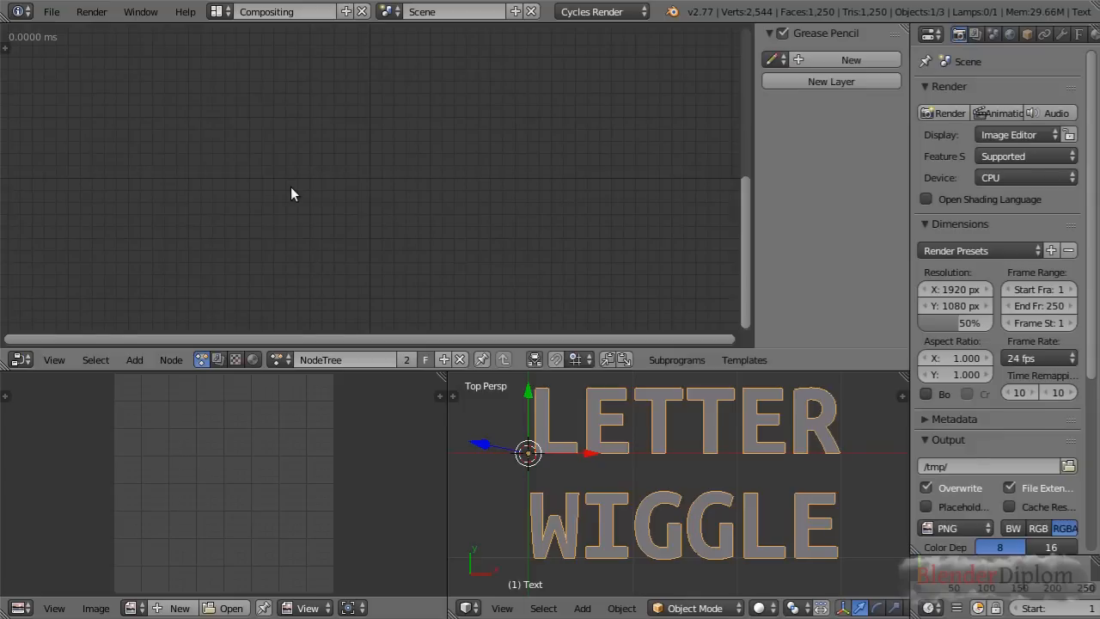
Add a Separate Text Object node to the animation node tree
key("shift+a")
mouse_move(253, 156)
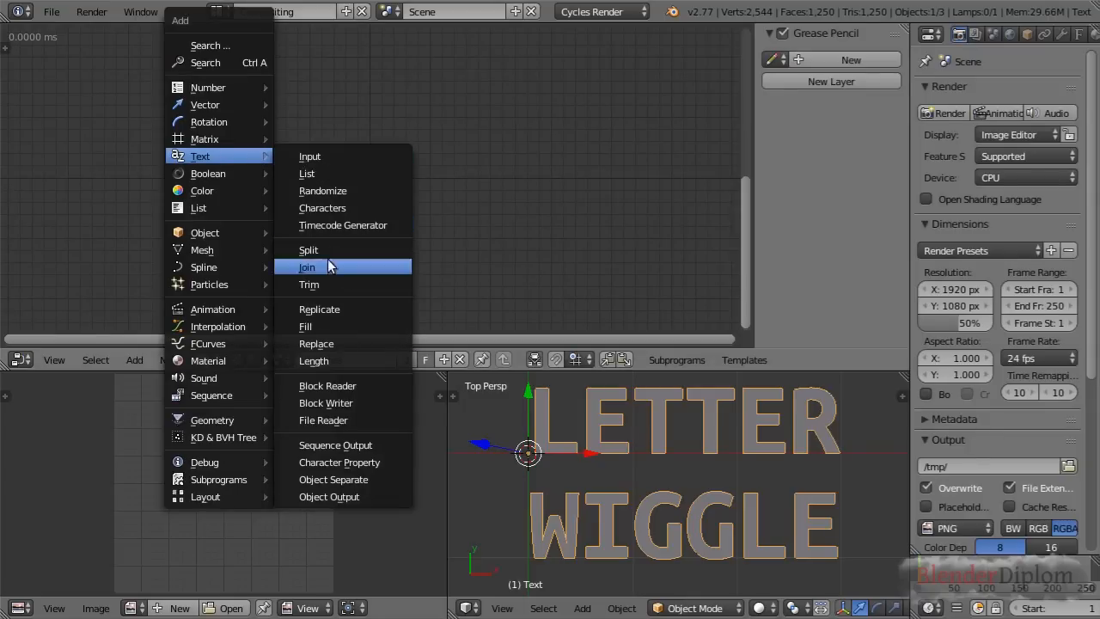
left_click(343, 476)
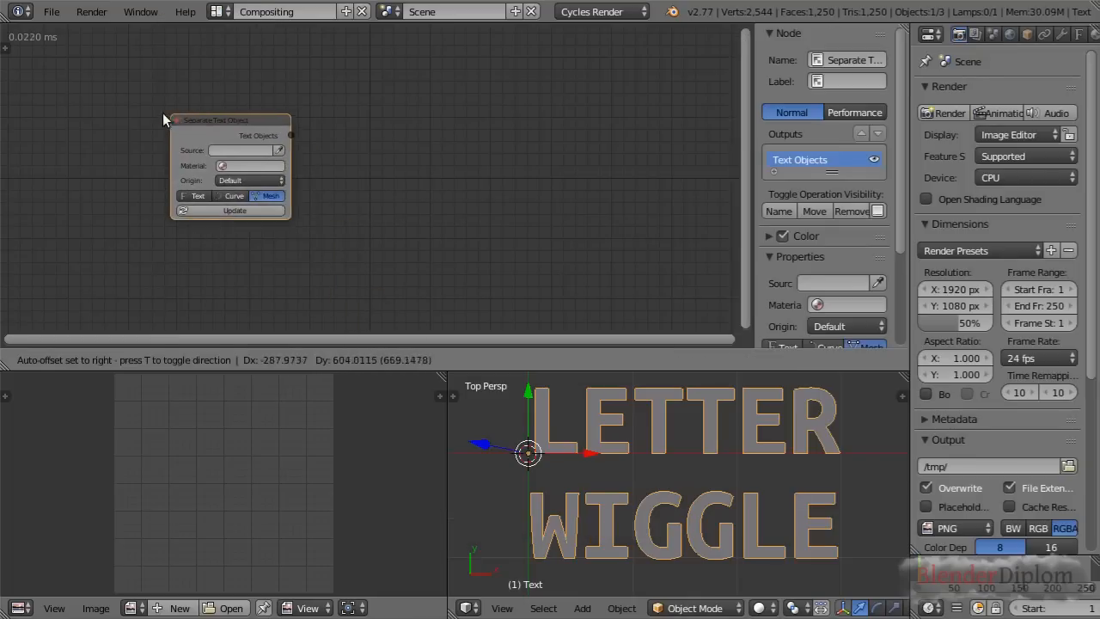
left_click(194, 138)
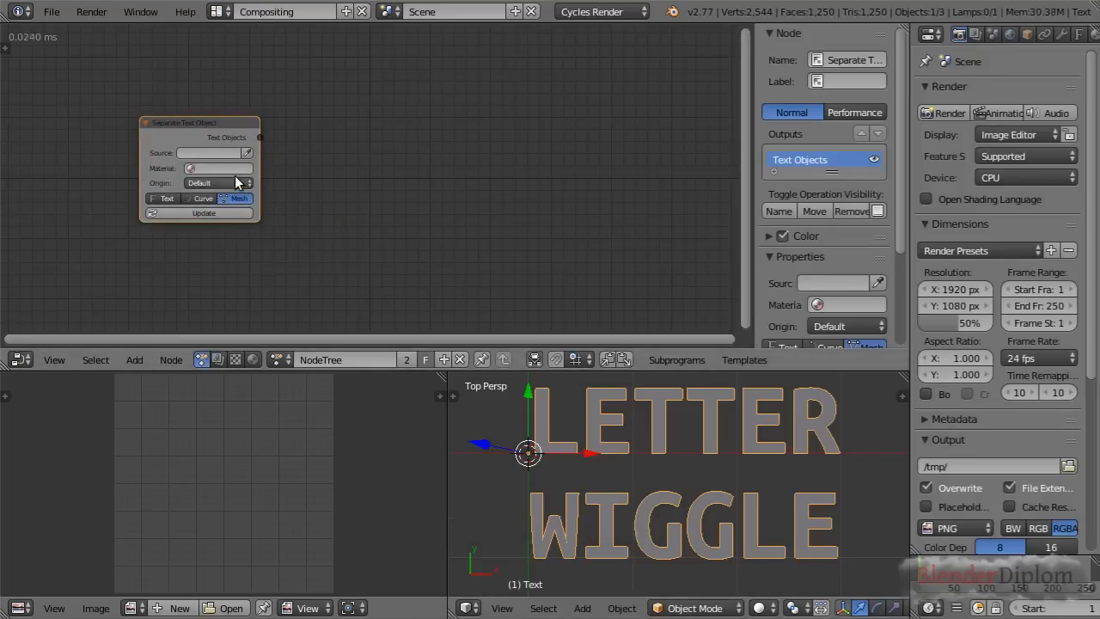
Assign the selected text object as the Separate Text Object node's source and split it into individual letter meshes
left_click(250, 152)
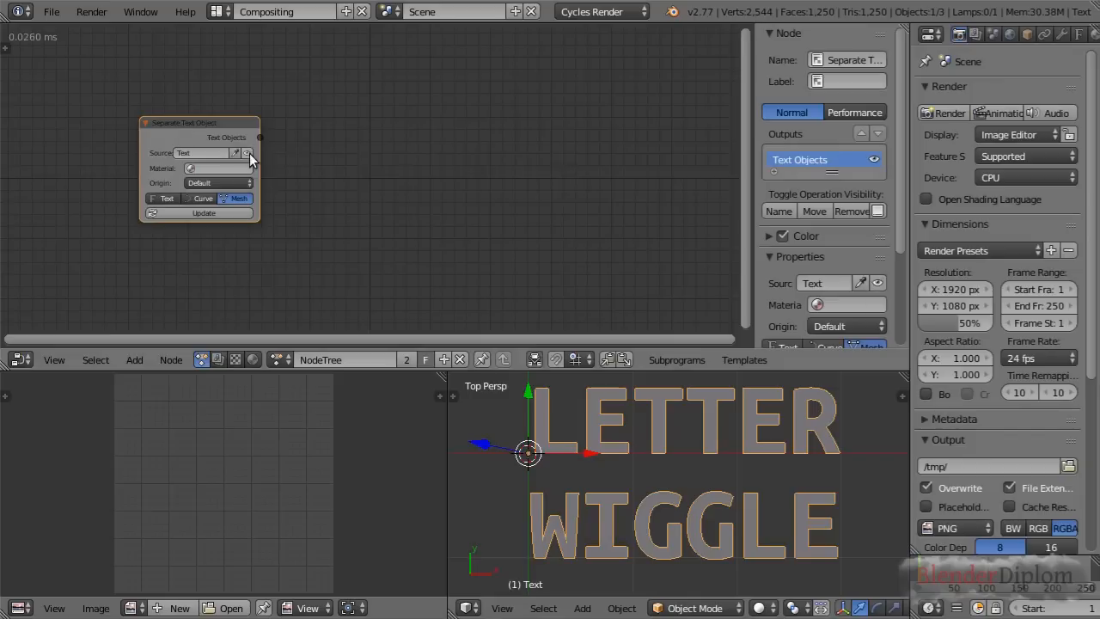
scroll(256, 138, "up", 2)
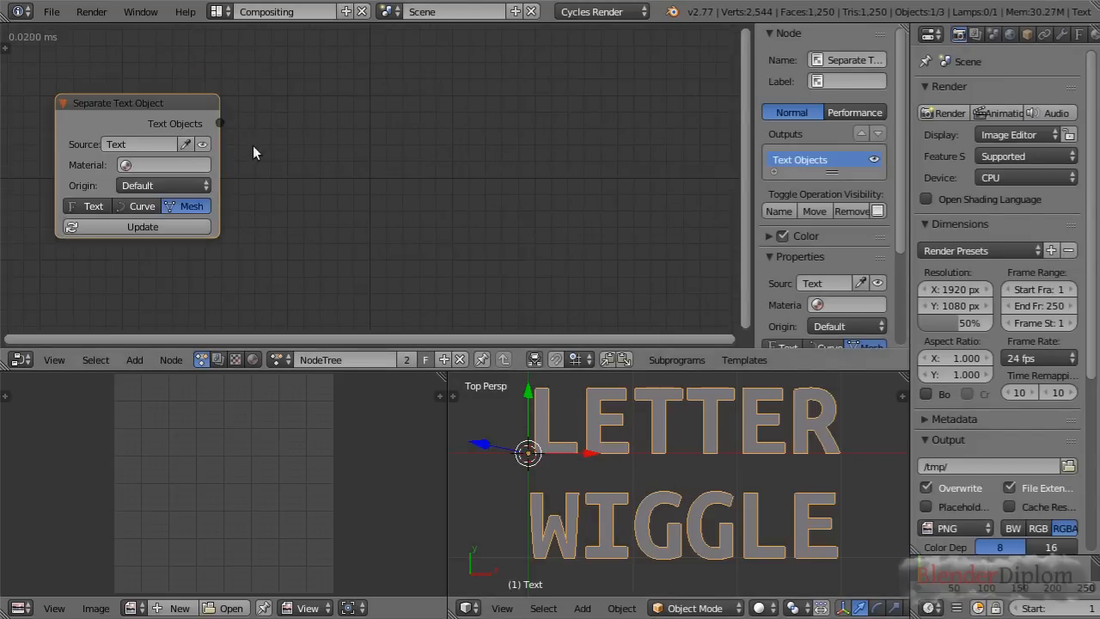
middle_click_drag(255, 152, 401, 158)
scroll(424, 158, "up", 1)
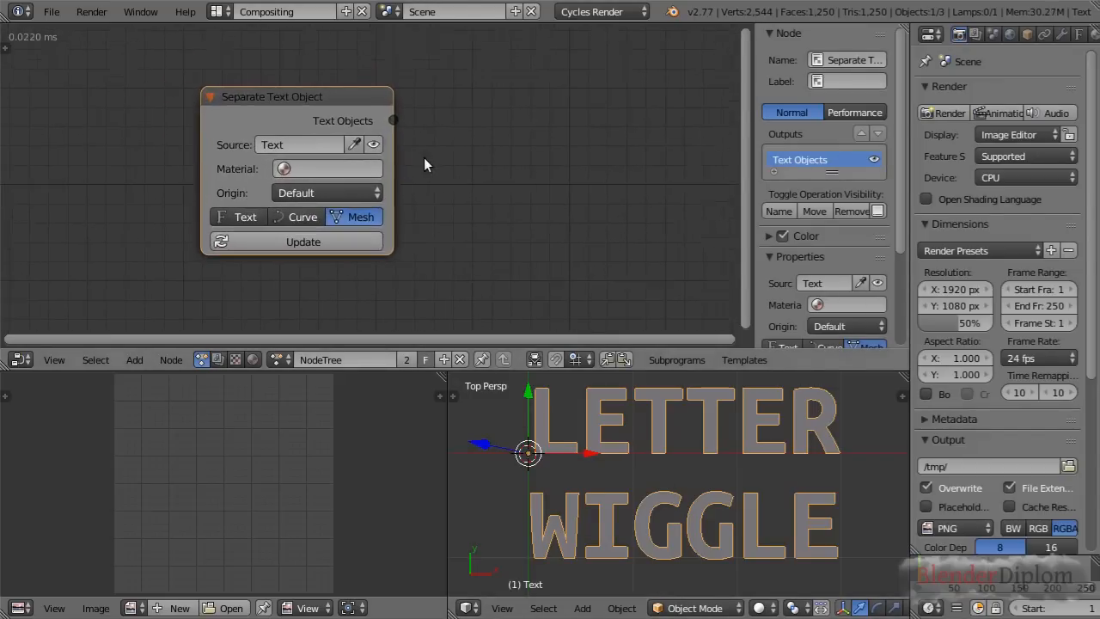
left_click(283, 244)
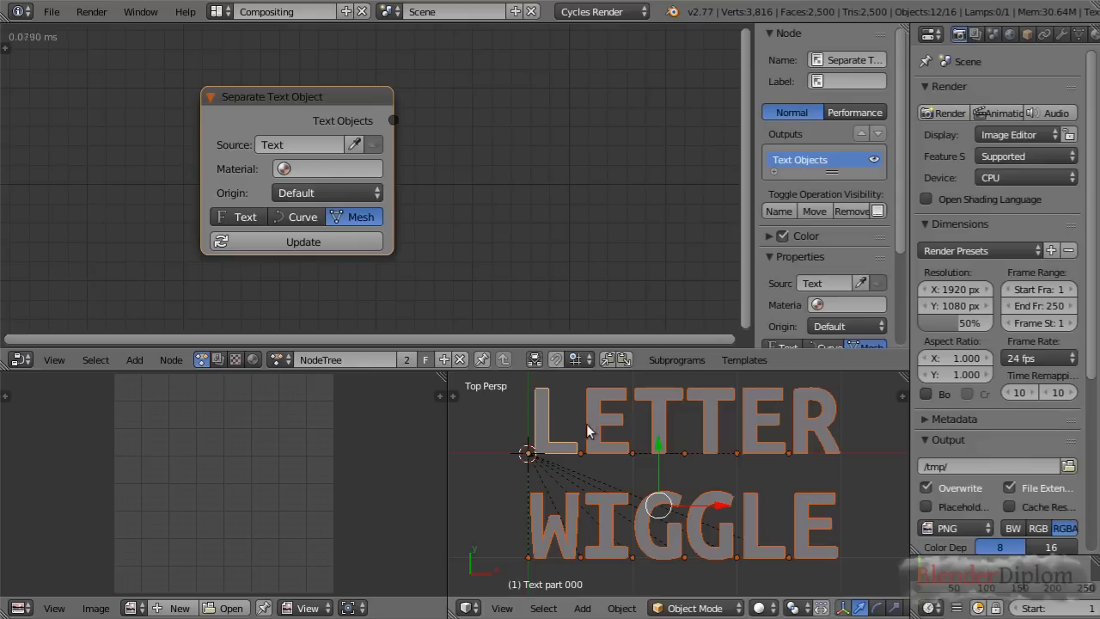
Select the first T of LETTER and inspect its mesh geometry in Edit Mode
right_click(667, 405)
key("Tab")
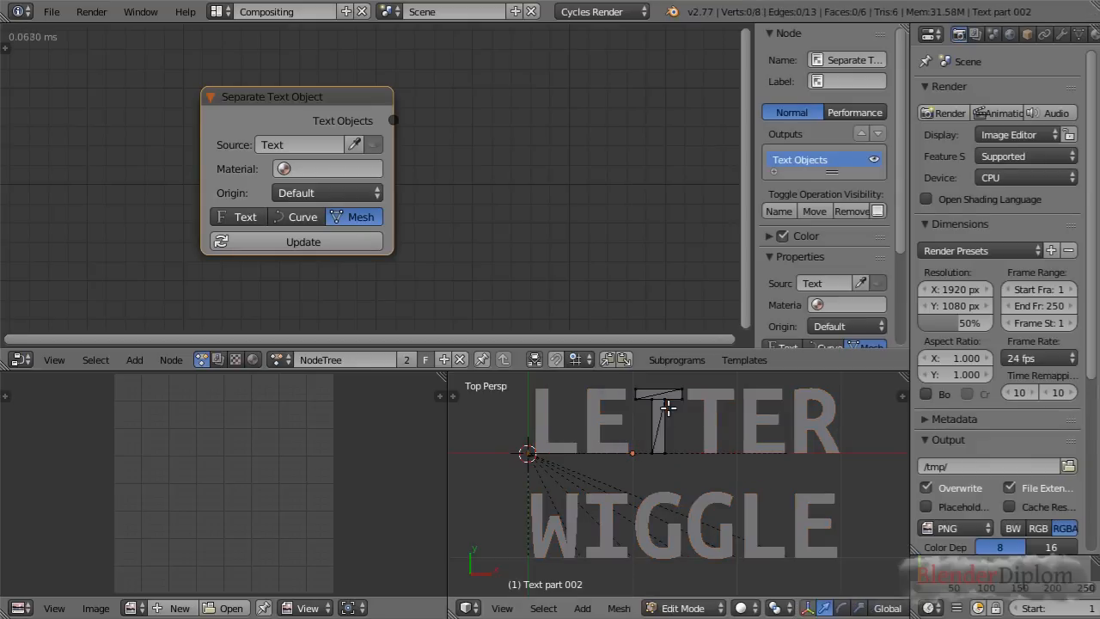
key("Tab")
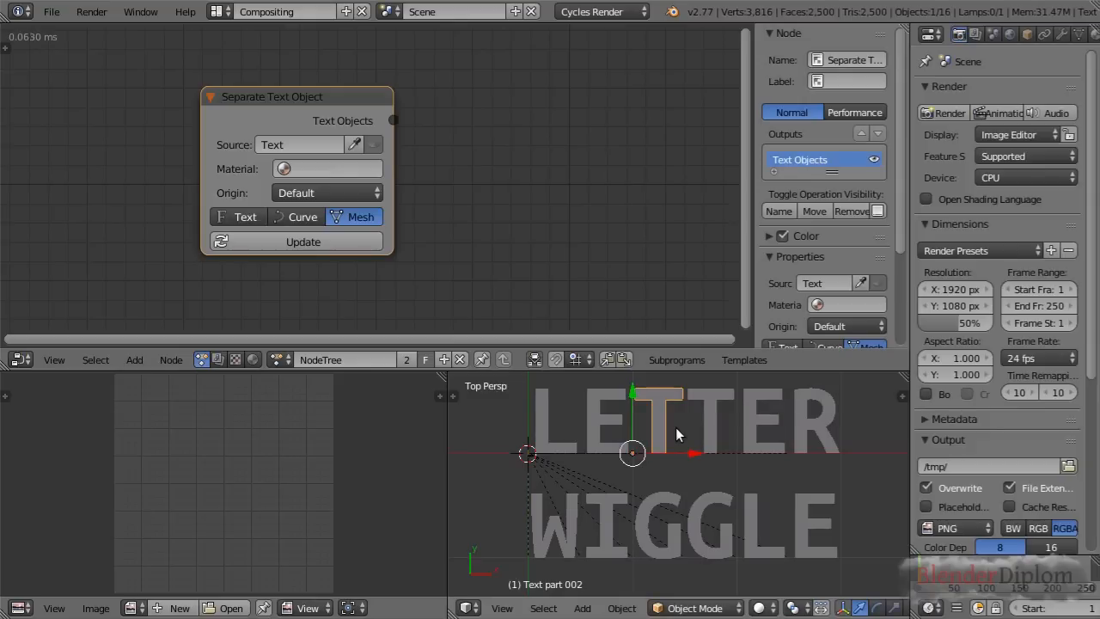
Change the Separate Text Object node's output type to Text and regenerate the letters
left_click(224, 215)
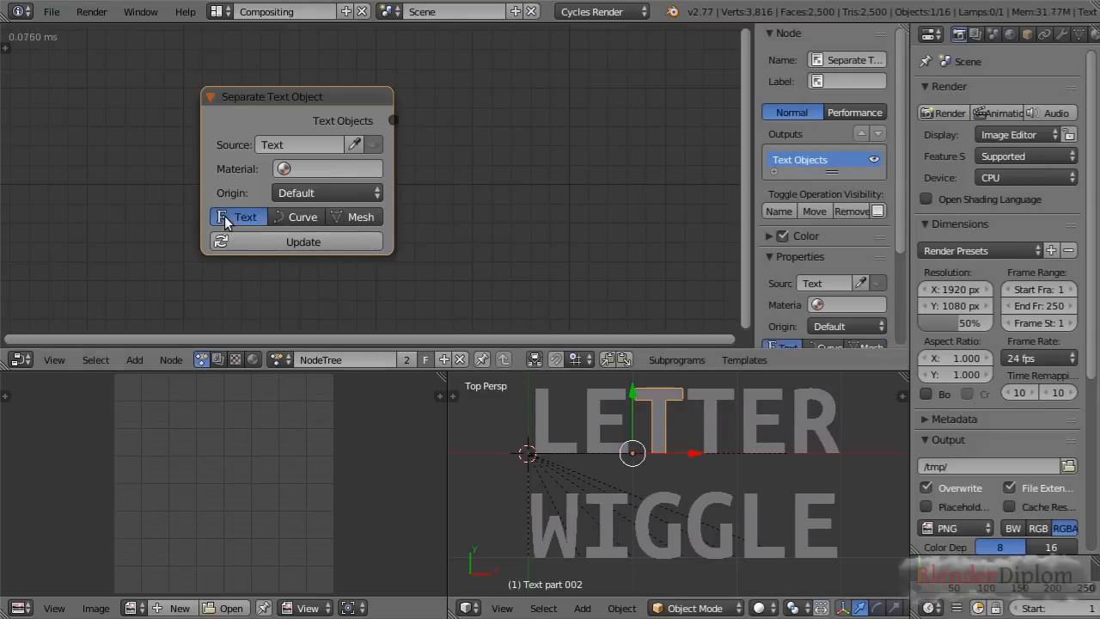
left_click(280, 241)
Try a free trackball rotation of the first T of LETTER around its default origin
right_click(664, 426)
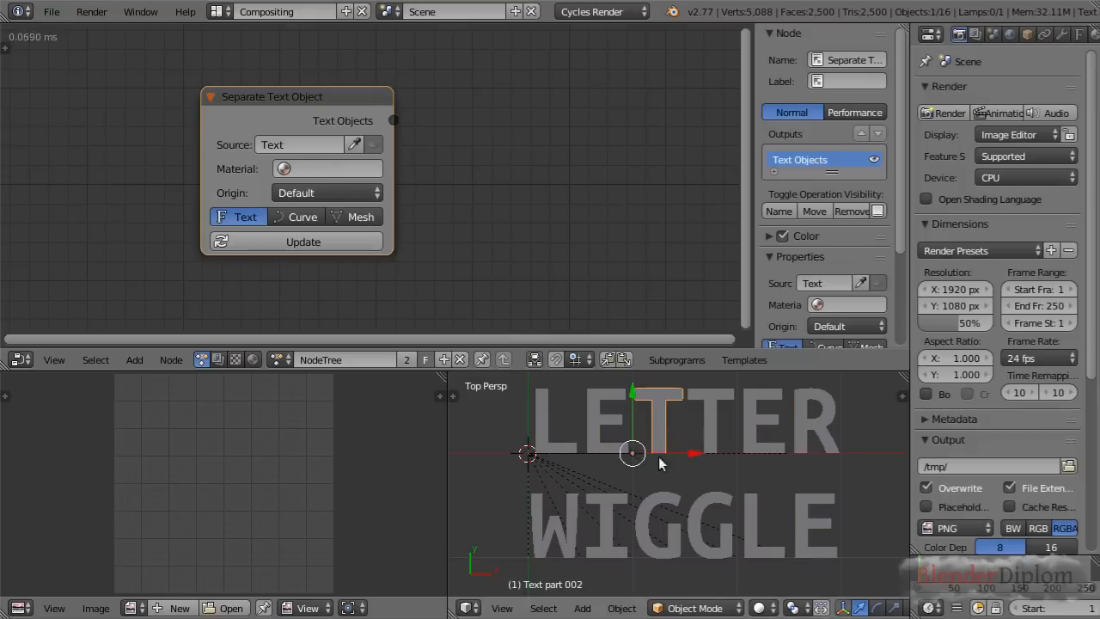
key("r")
key("r")
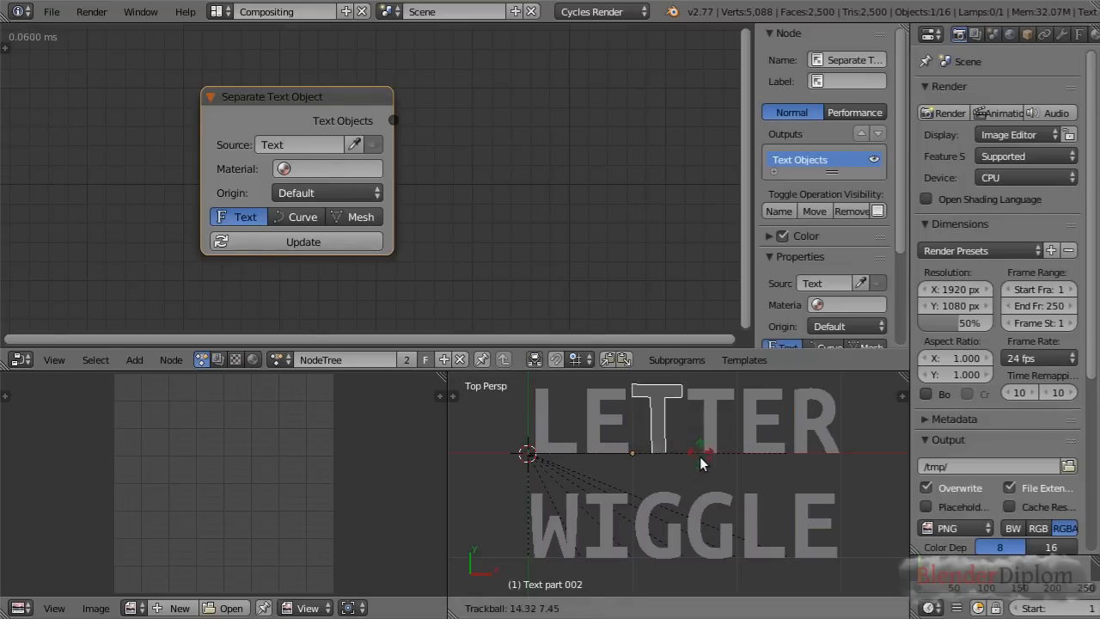
right_click(646, 465)
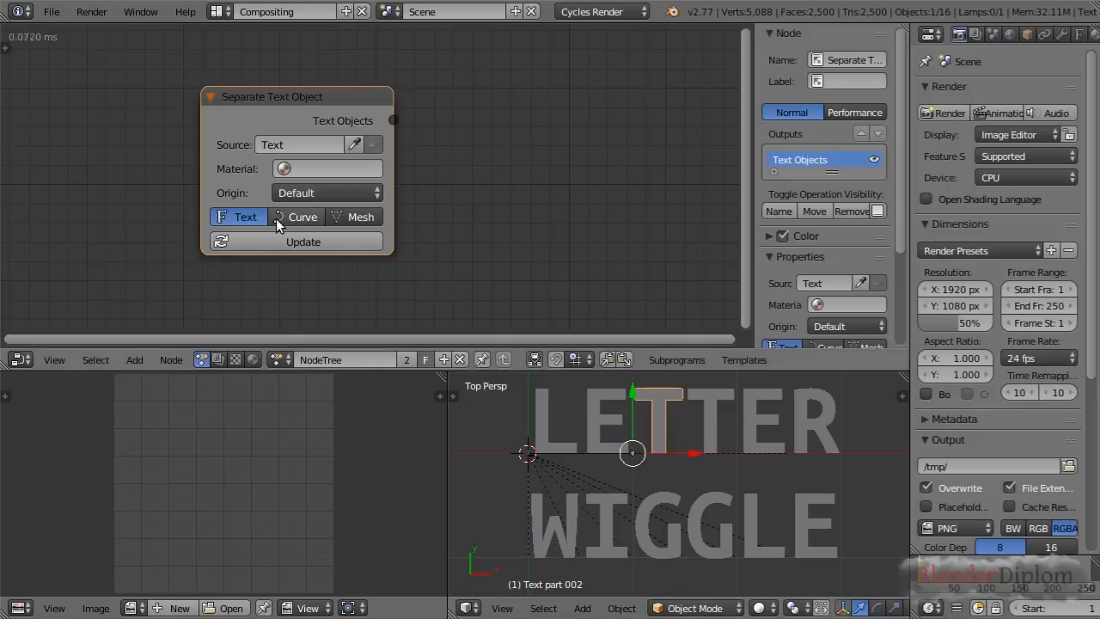
Set the Separate Text Object node's origin type to Origin to Geometry and regenerate the letters
left_click(305, 194)
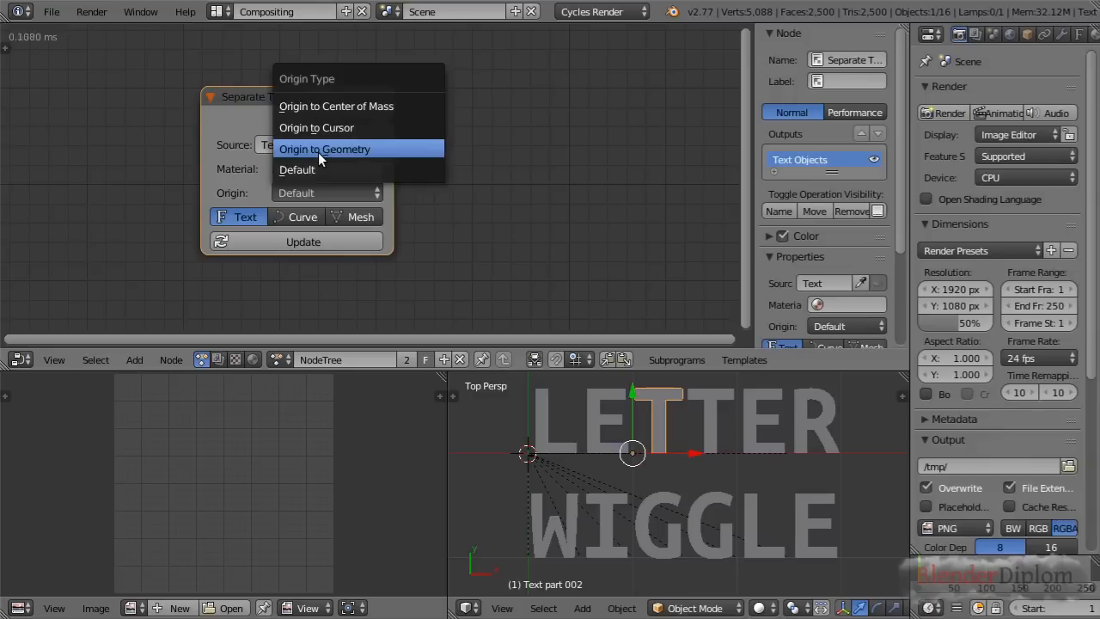
left_click(318, 151)
left_click(296, 235)
Test a free trackball rotation of the first T around its geometry-centred origin and clear its rotation
right_click(671, 414)
key("r")
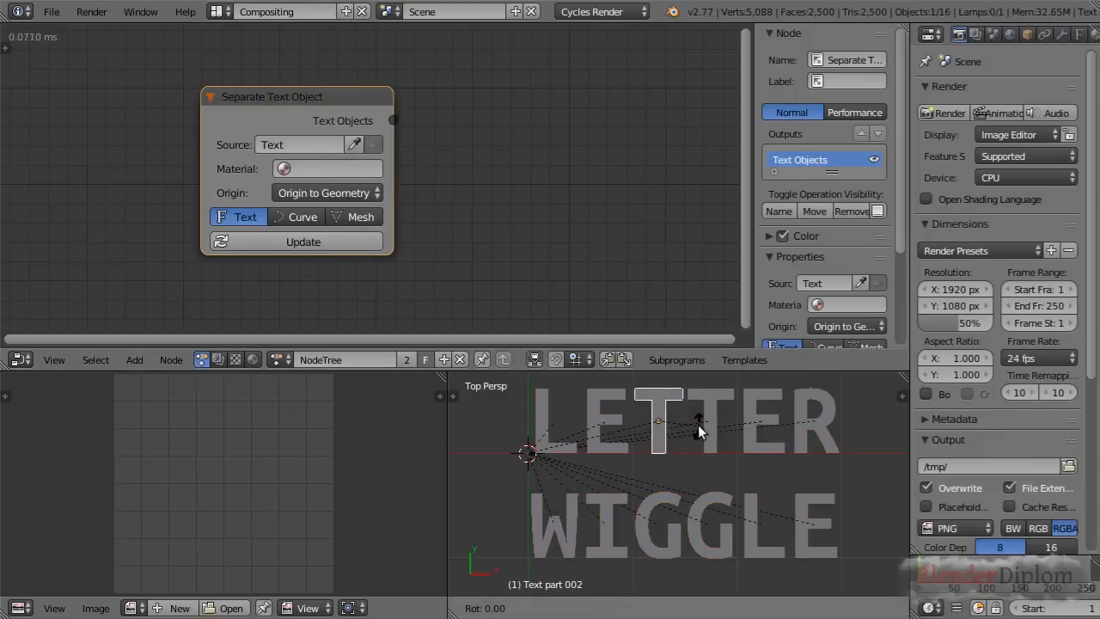
key("r")
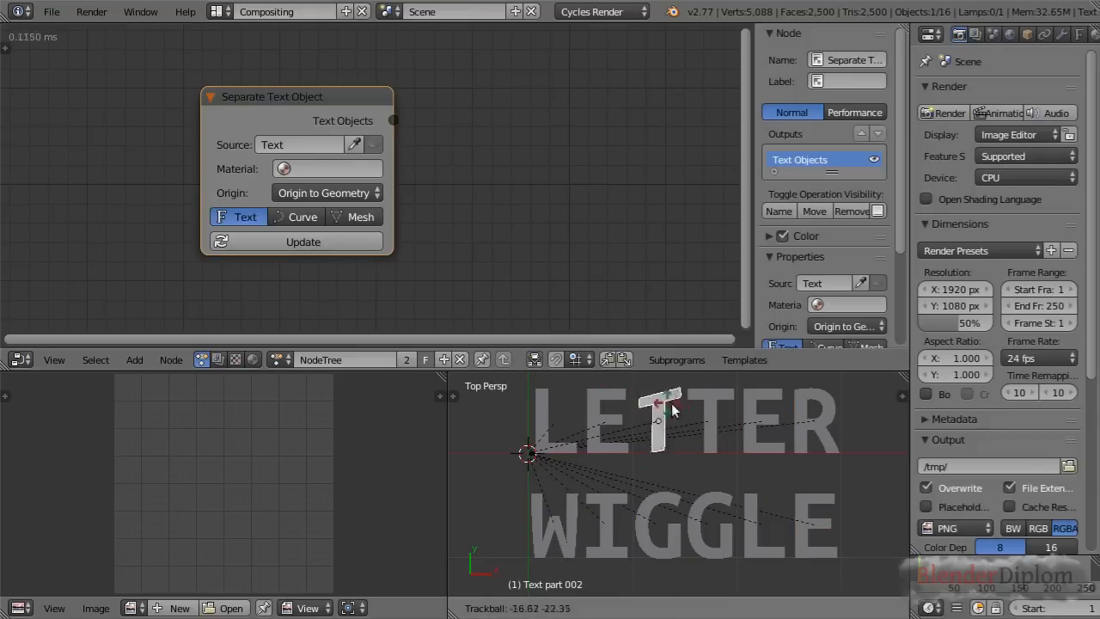
left_click(693, 436)
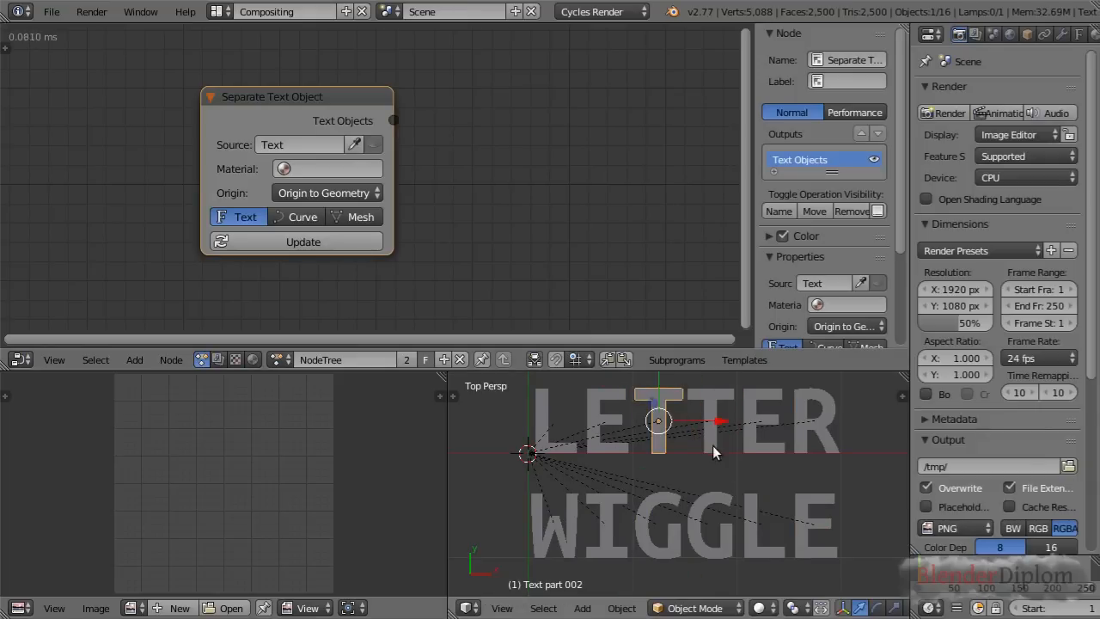
scroll(712, 445, "down", 1)
key("alt+r")
middle_click_drag(706, 471, 697, 475, "shift")
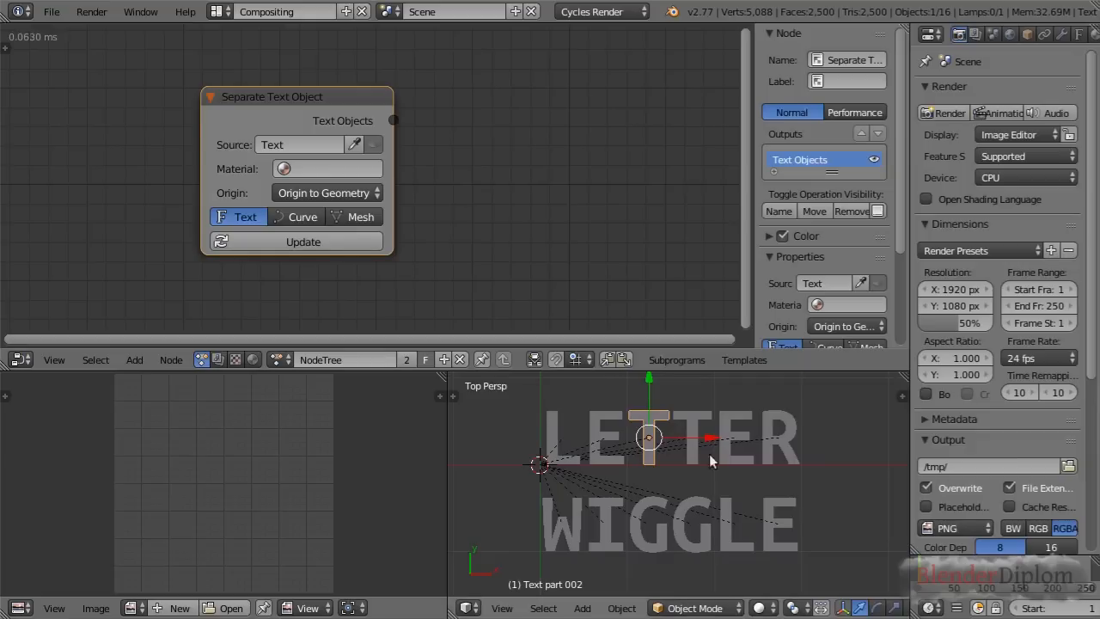
Add an Euler Wiggle node to the node tree, placed below the Separate Text Object node
left_click_drag(312, 108, 251, 75)
scroll(473, 179, "down", 3)
scroll(464, 202, "down", 2)
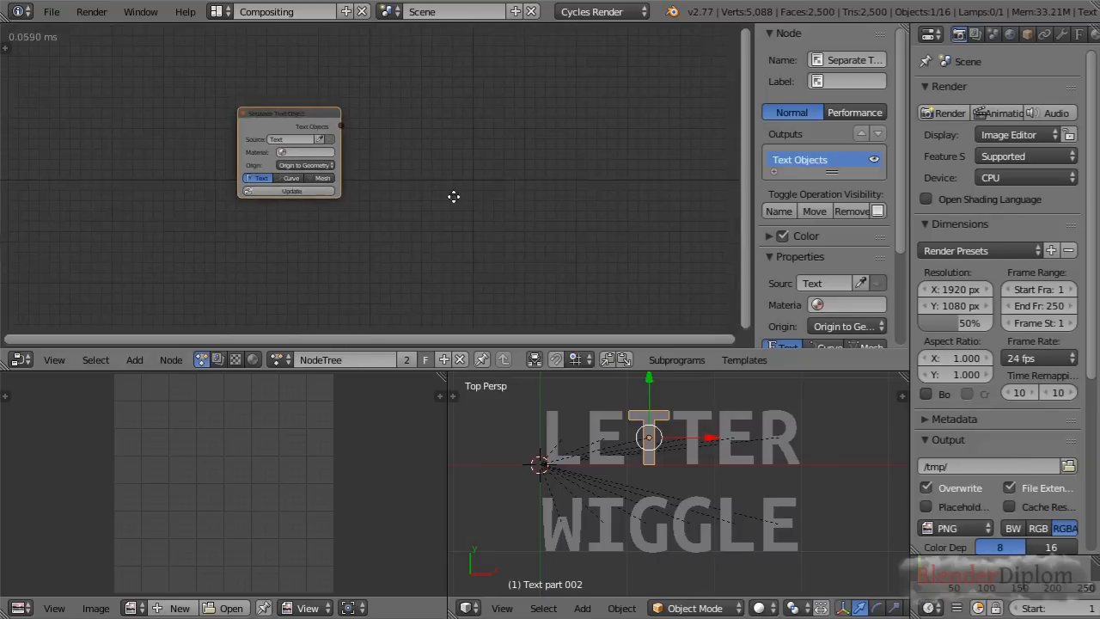
left_click_drag(304, 119, 240, 96)
key("shift+a")
mouse_move(335, 214)
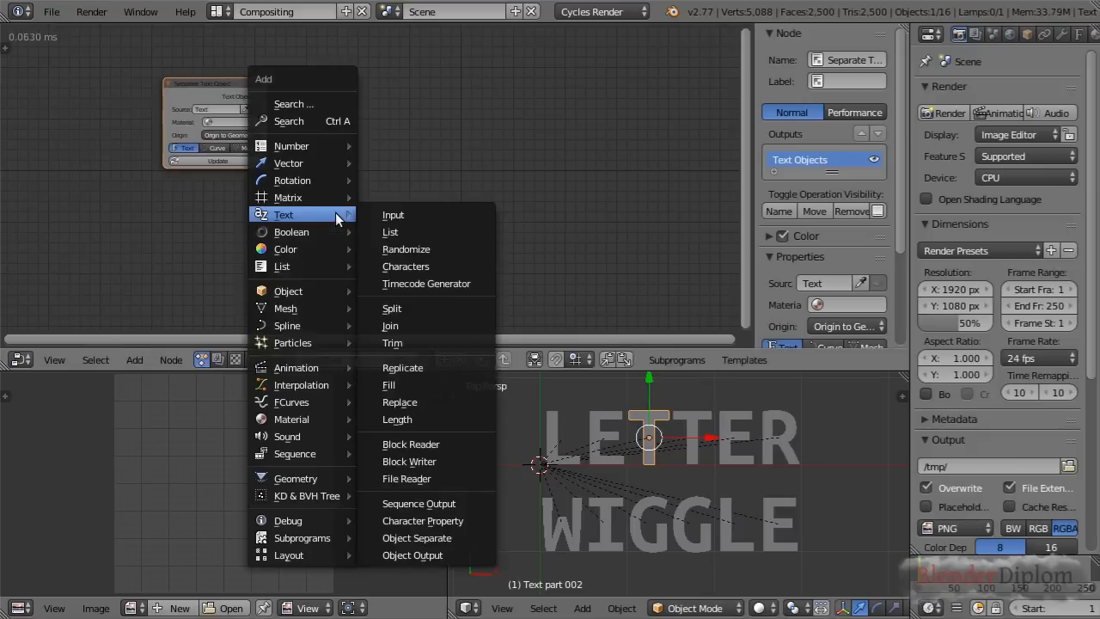
mouse_move(311, 181)
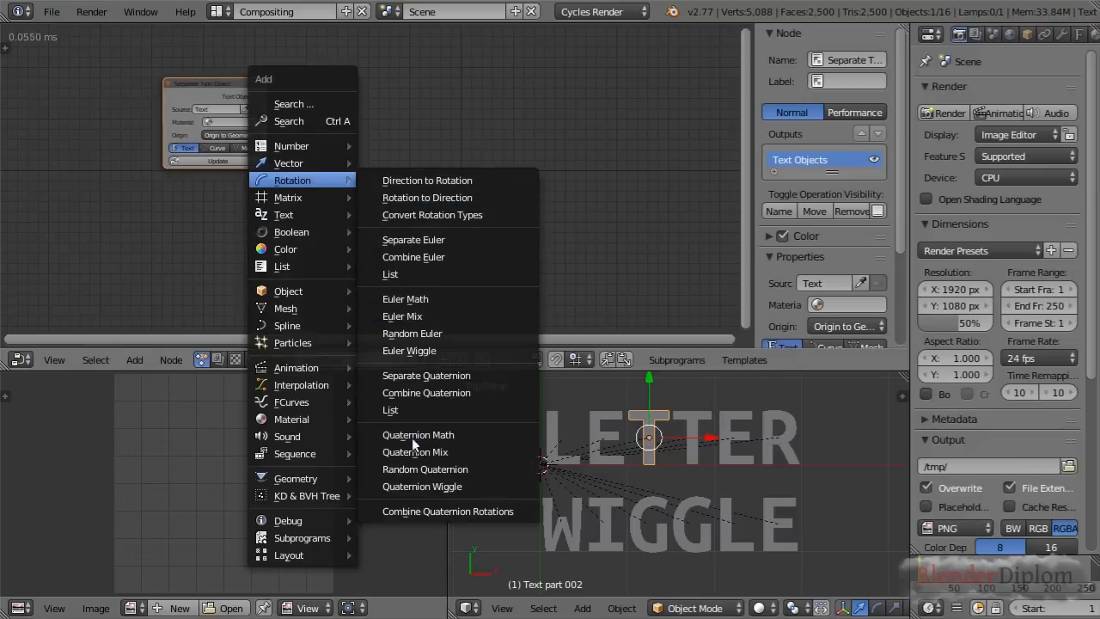
left_click(427, 350)
left_click(320, 178)
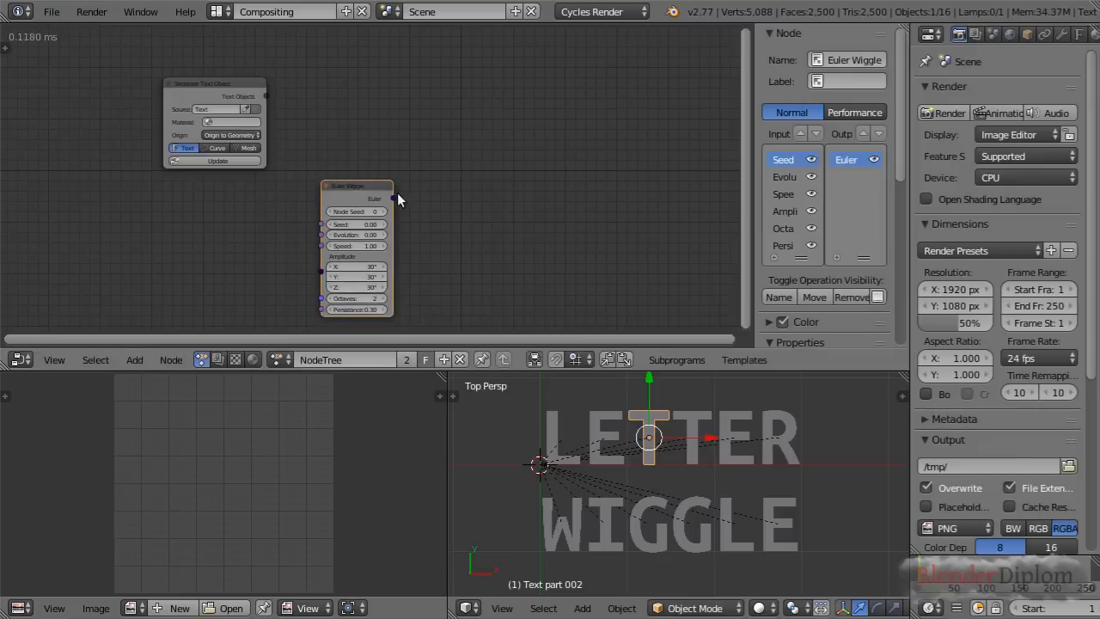
Add an Object Transforms Output node beyond the Euler Wiggle node and enable its rotation on the X, Y and Z axes
scroll(421, 189, "up", 2)
middle_click_drag(504, 203, 395, 164)
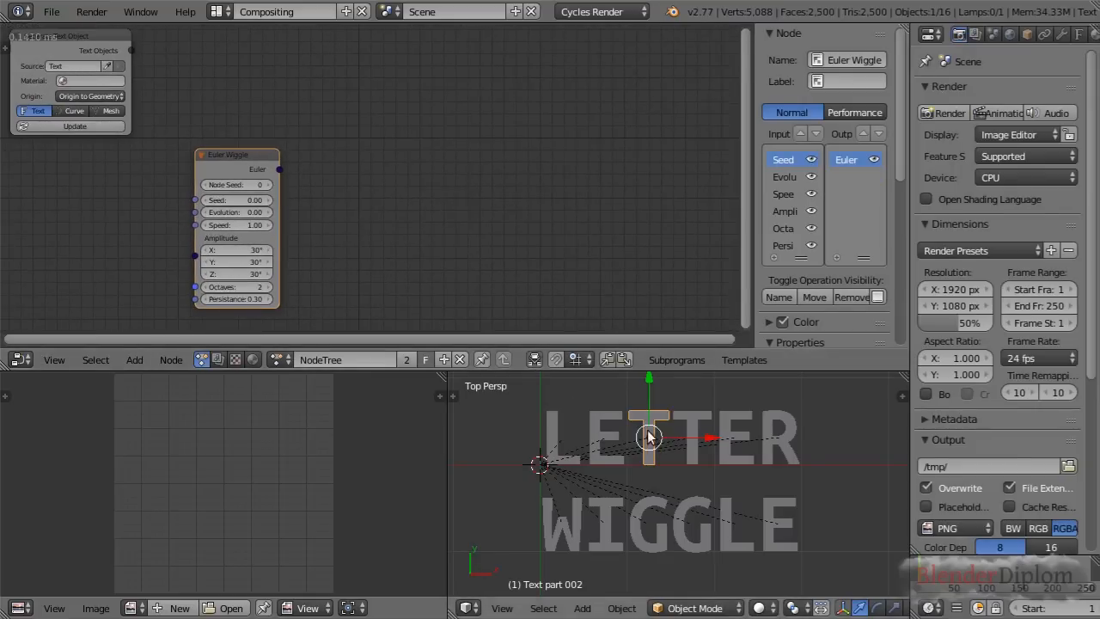
key("shift+a")
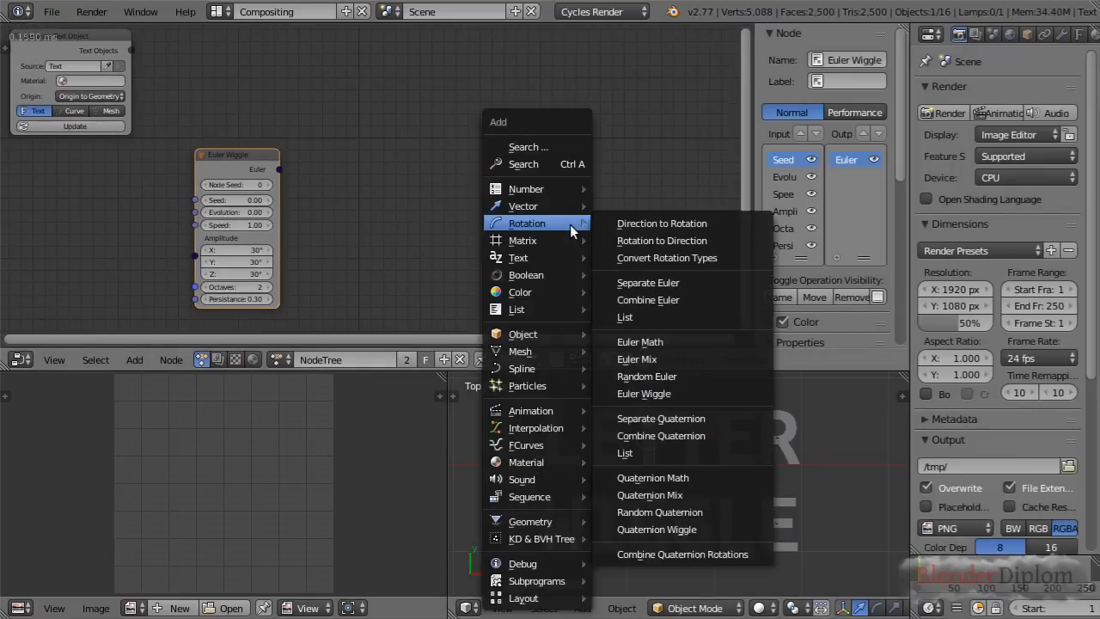
mouse_move(548, 334)
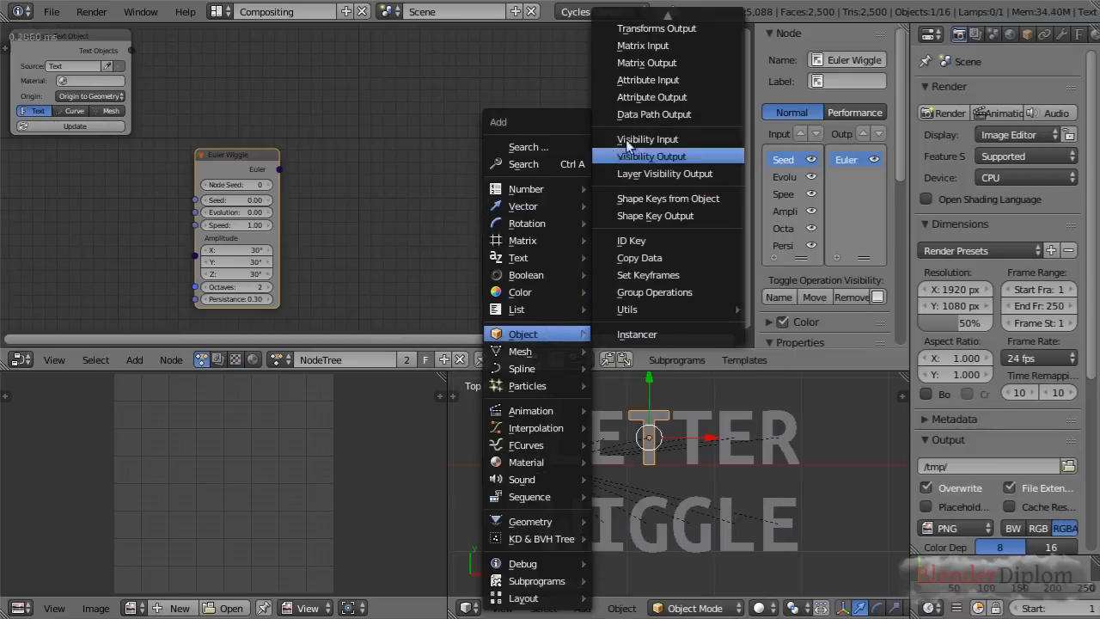
left_click(641, 29)
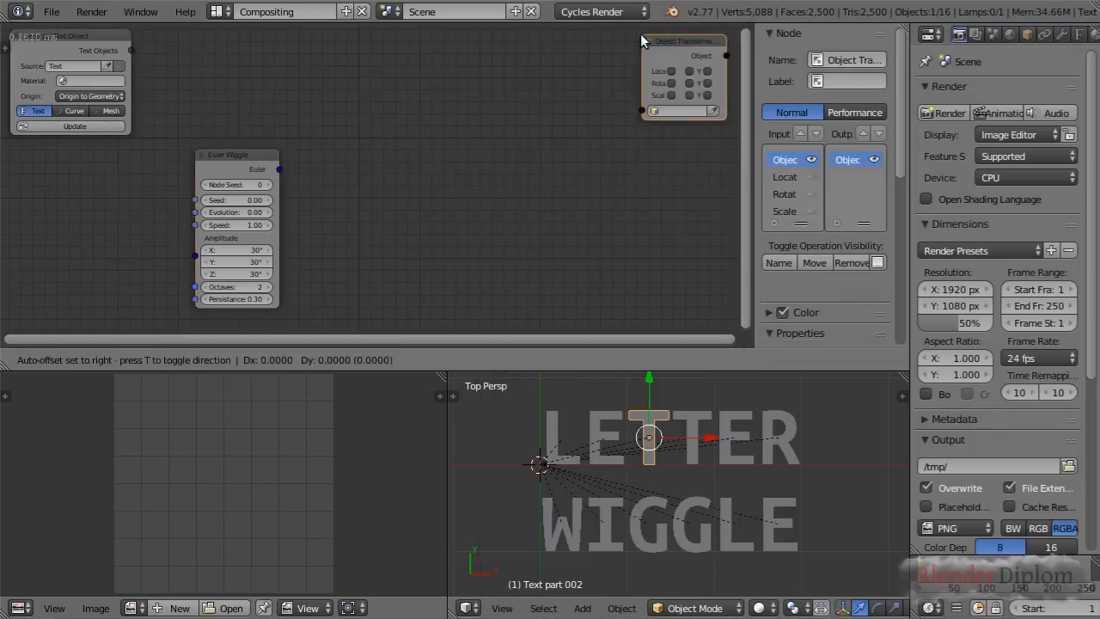
left_click(584, 182)
scroll(584, 182, "up", 1)
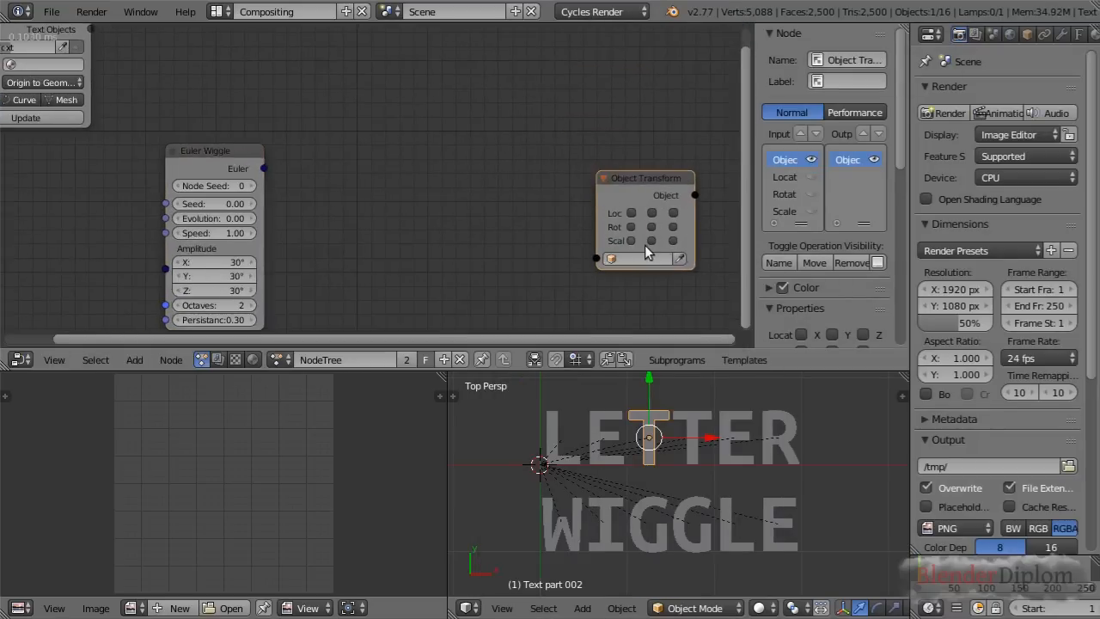
left_click(630, 227)
left_click(671, 227)
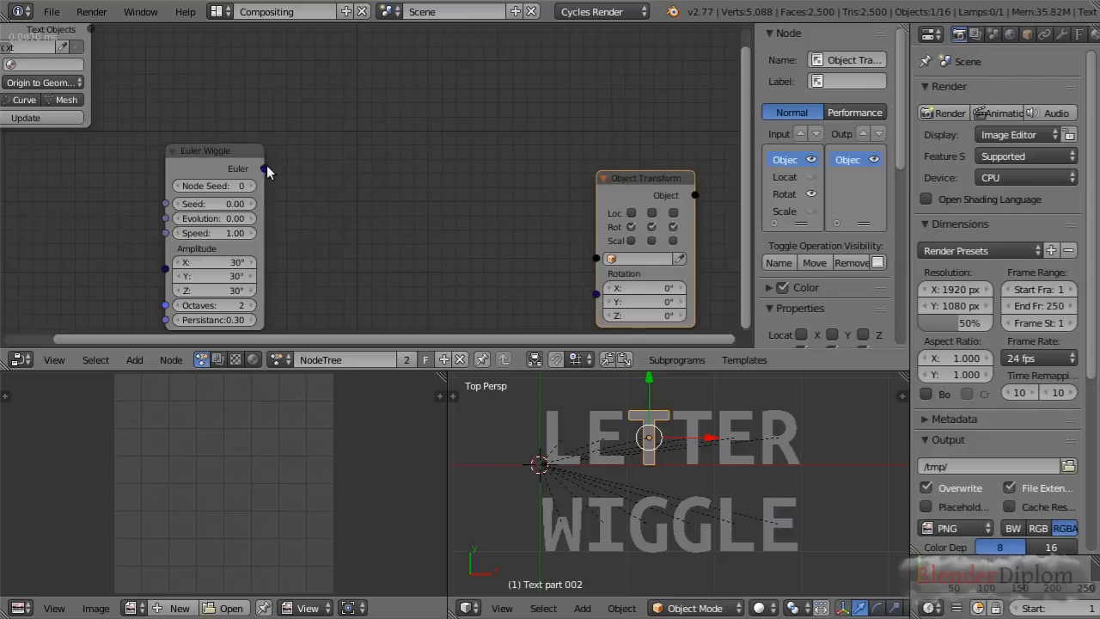
Link the Euler Wiggle output to the Object Transforms Output's Rotation and assign the selected T as its target object
left_click_drag(265, 168, 597, 295)
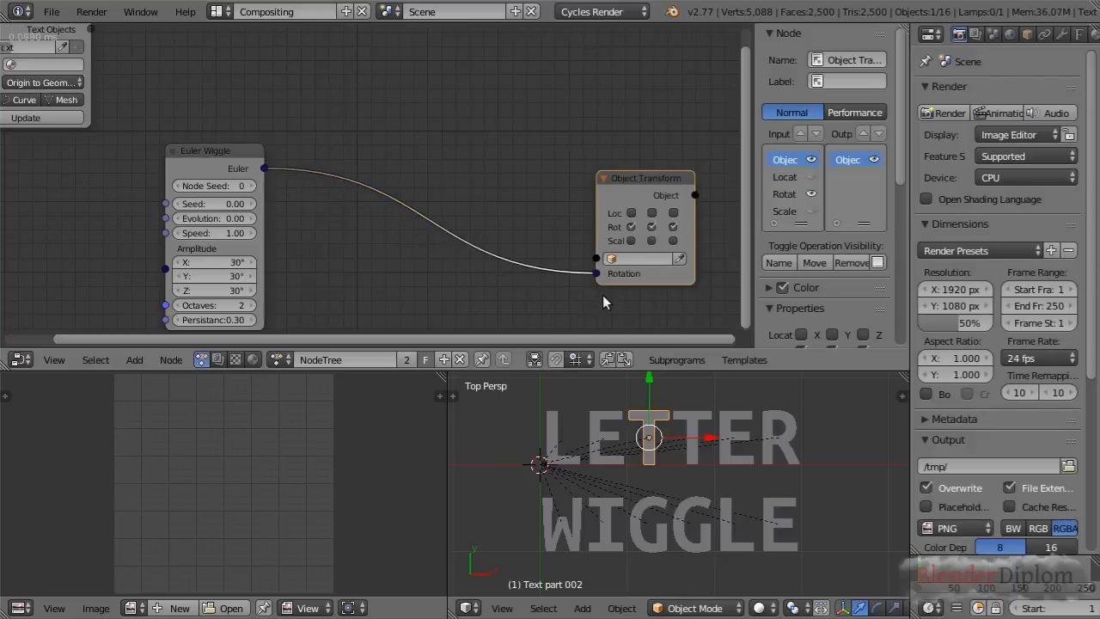
scroll(602, 299, "up", 1)
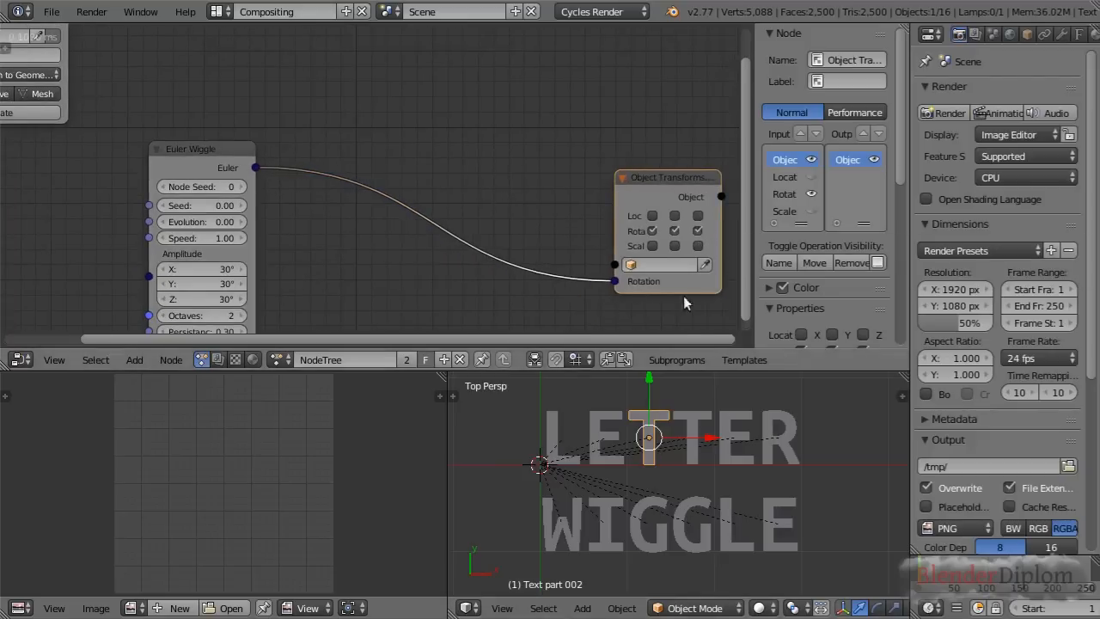
left_click(705, 265)
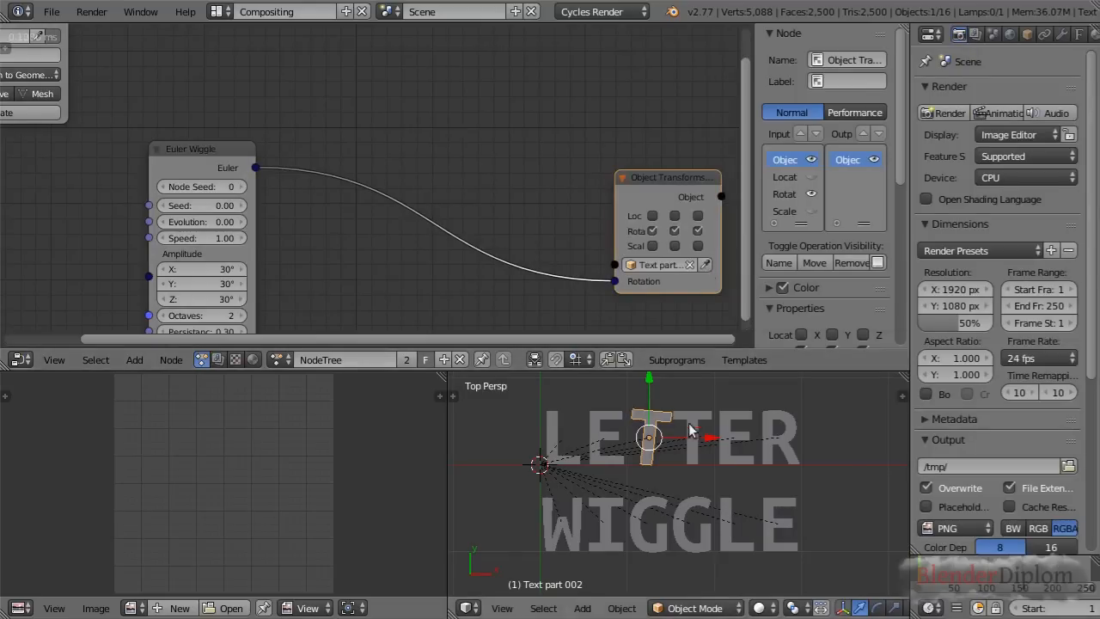
Scrub the Euler Wiggle node's Evolution to 41.67 to test the T's rotation
middle_click_drag(391, 282, 391, 252)
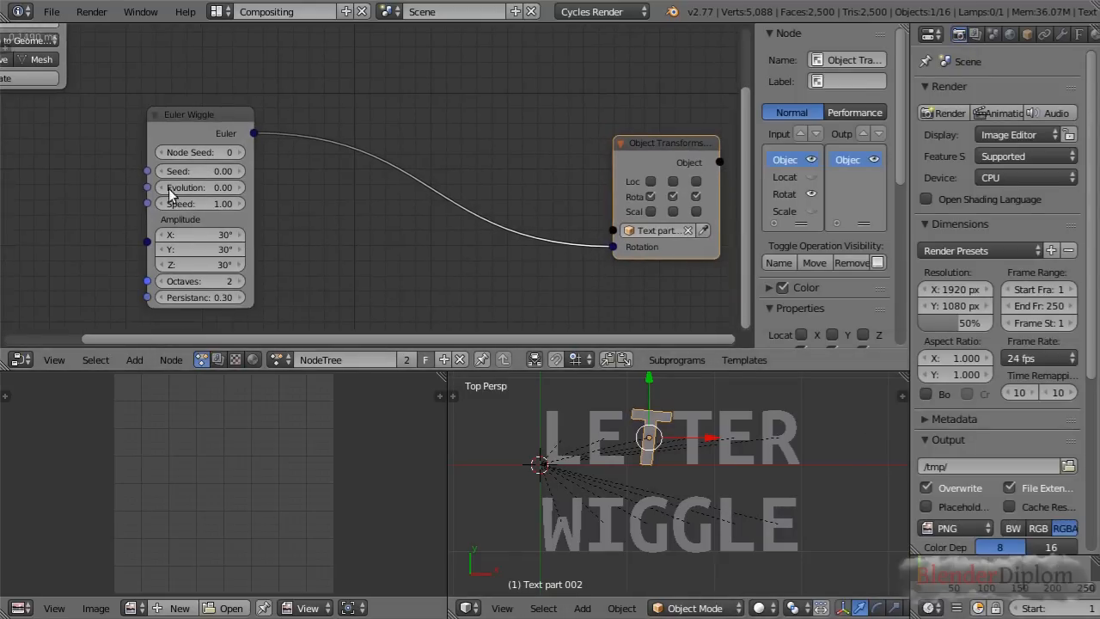
left_click_drag(199, 187, 282, 187)
Add a Time Info node and connect its Frame output to the Euler Wiggle node's Evolution input
middle_click_drag(387, 235, 477, 226)
key("shift+a")
mouse_move(161, 237)
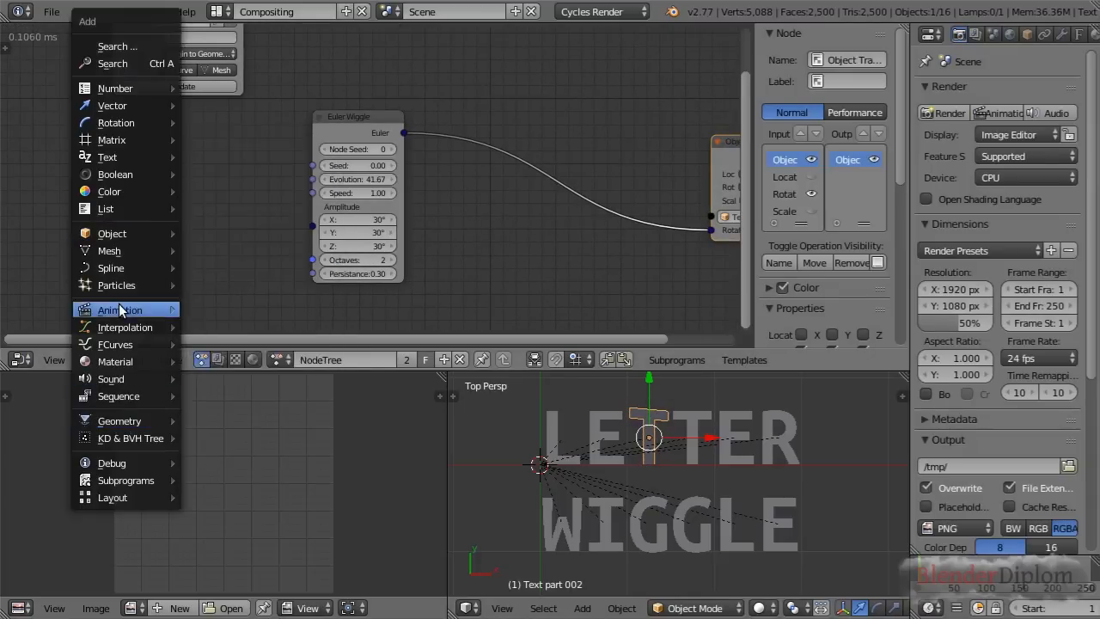
mouse_move(152, 303)
left_click(223, 312)
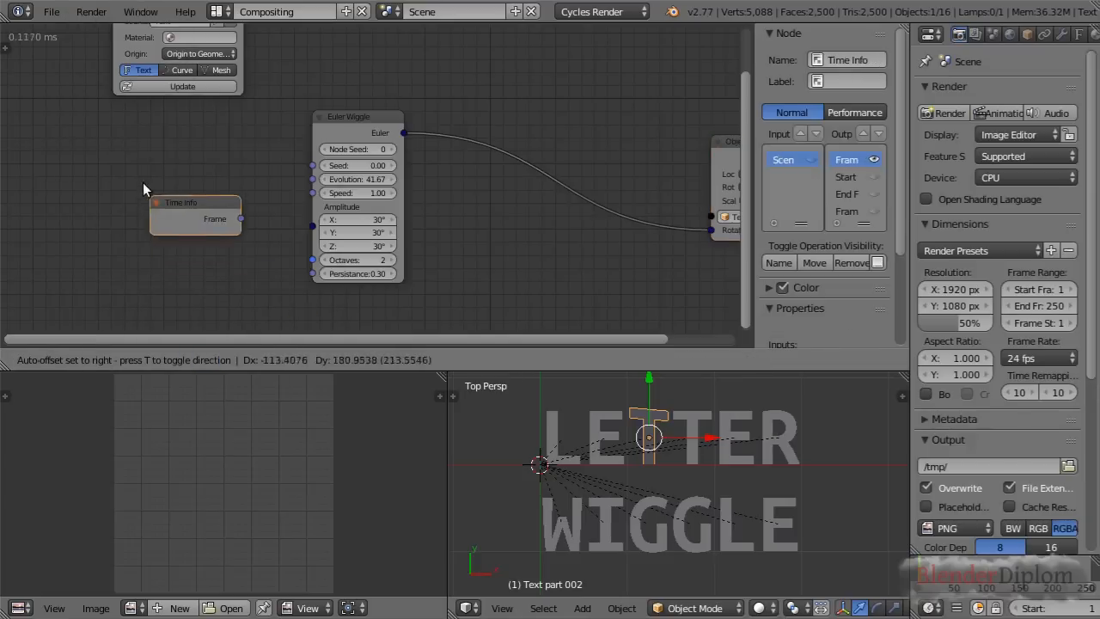
left_click(170, 186)
left_click_drag(264, 204, 313, 179)
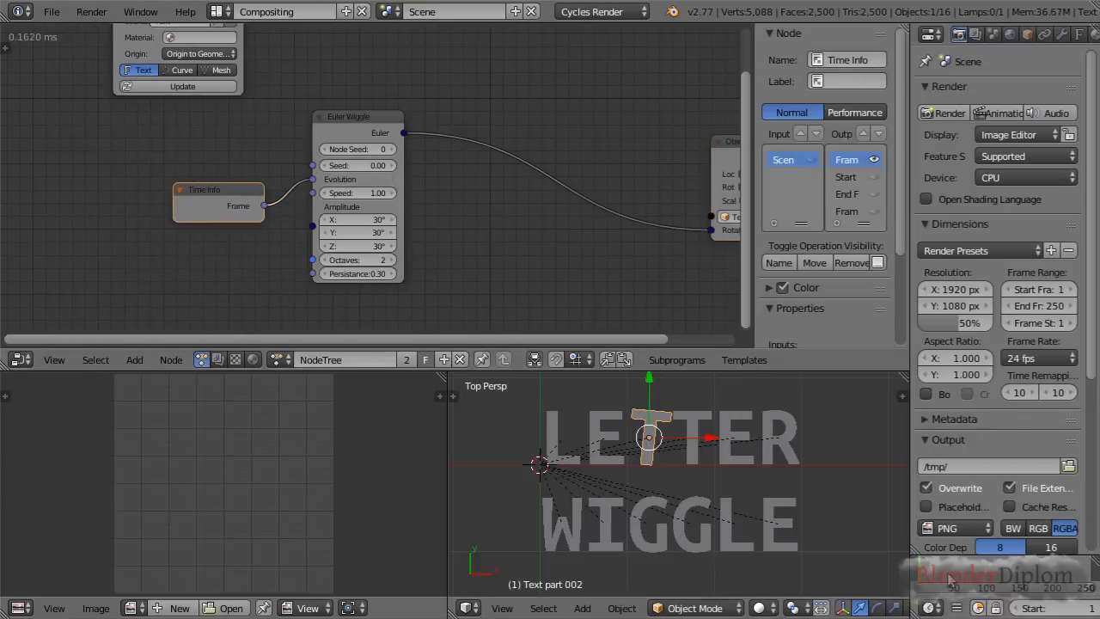
Play the animation to check the T's wiggle motion and stop the playback
key("alt+a")
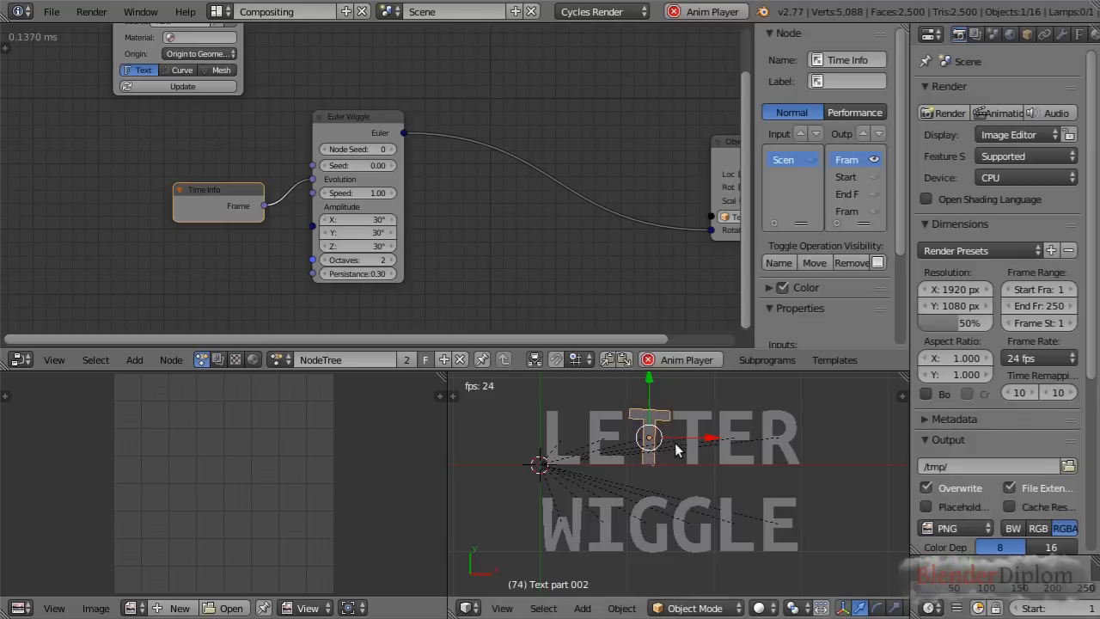
key("alt+a")
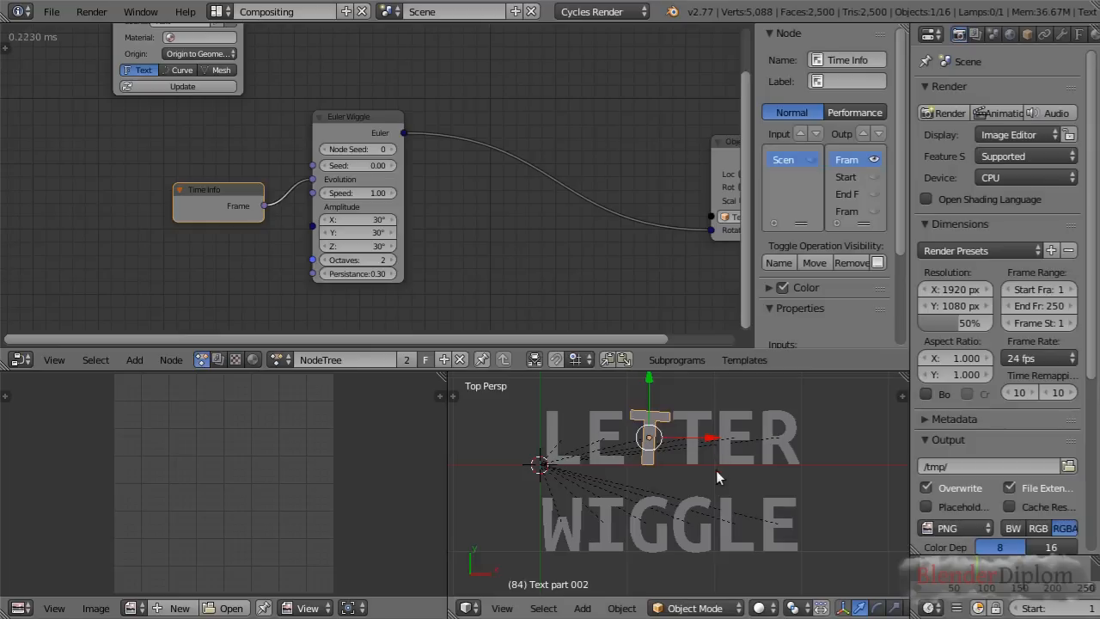
scroll(683, 483, "up", 1)
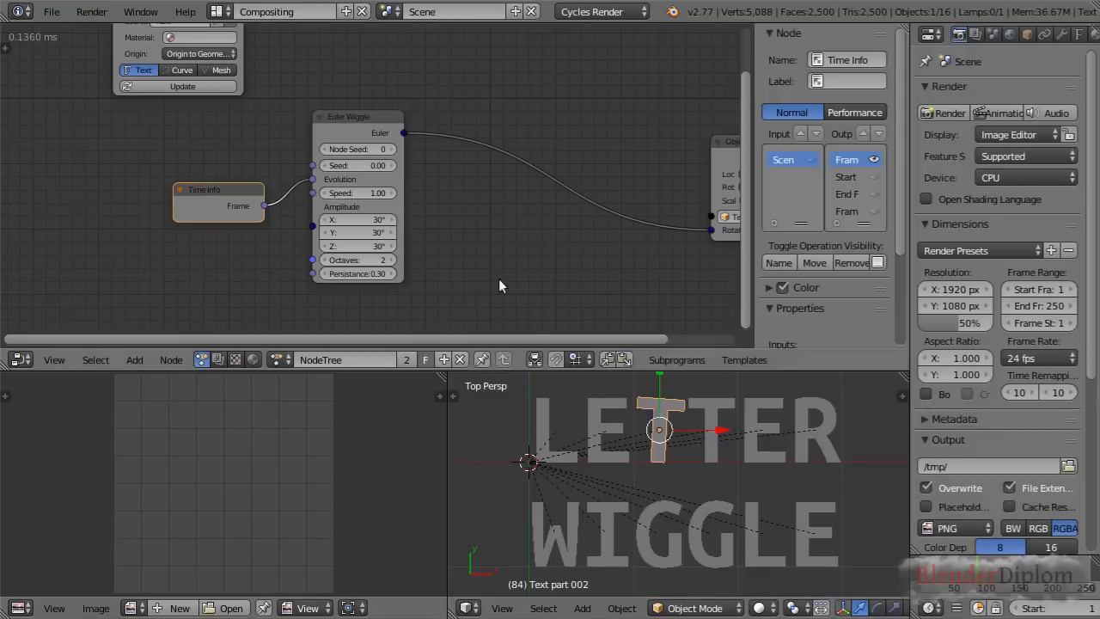
Move the Euler Wiggle node lower in the tree, farther from the Separate Text Object node, to free space between them
left_click(341, 120)
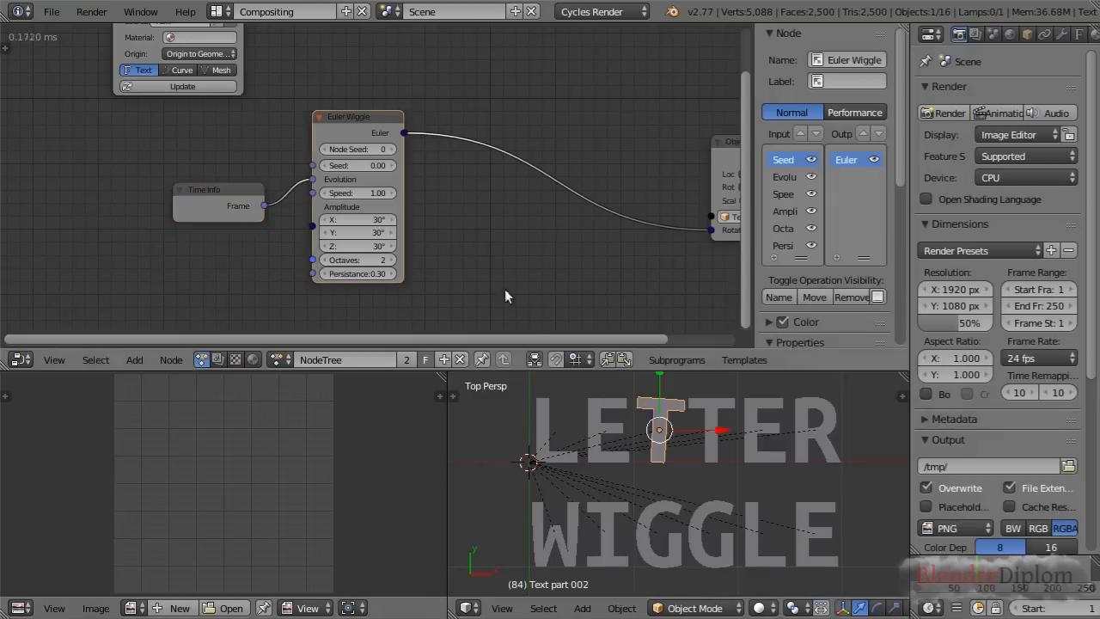
scroll(531, 294, "down", 3)
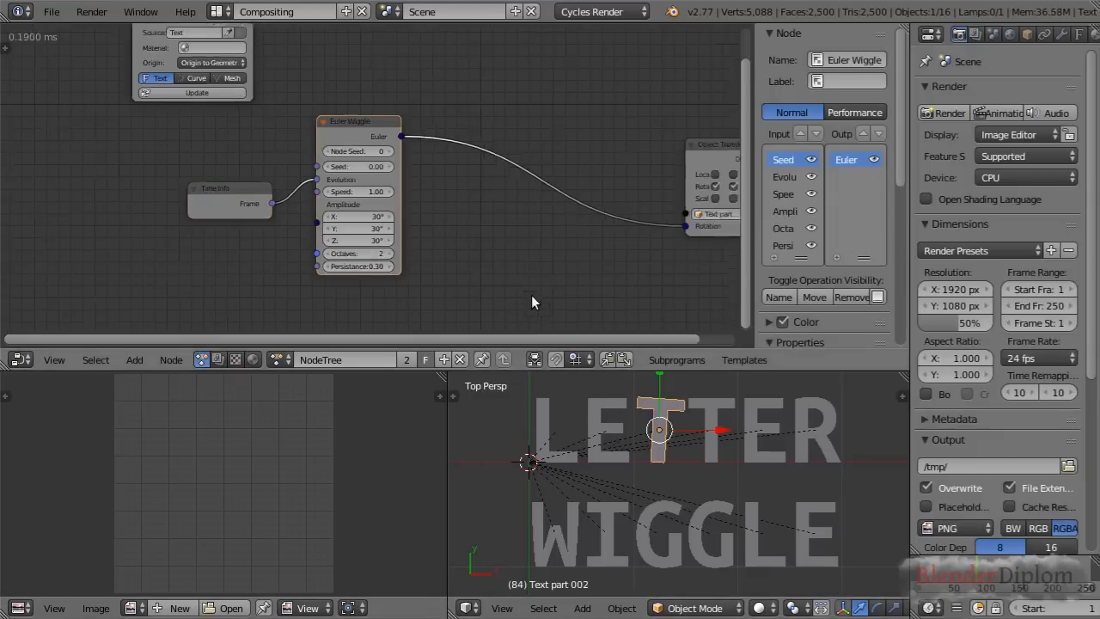
middle_click_drag(488, 230, 465, 260)
left_click_drag(352, 164, 393, 221)
scroll(342, 124, "up", 3)
middle_click_drag(339, 119, 370, 136)
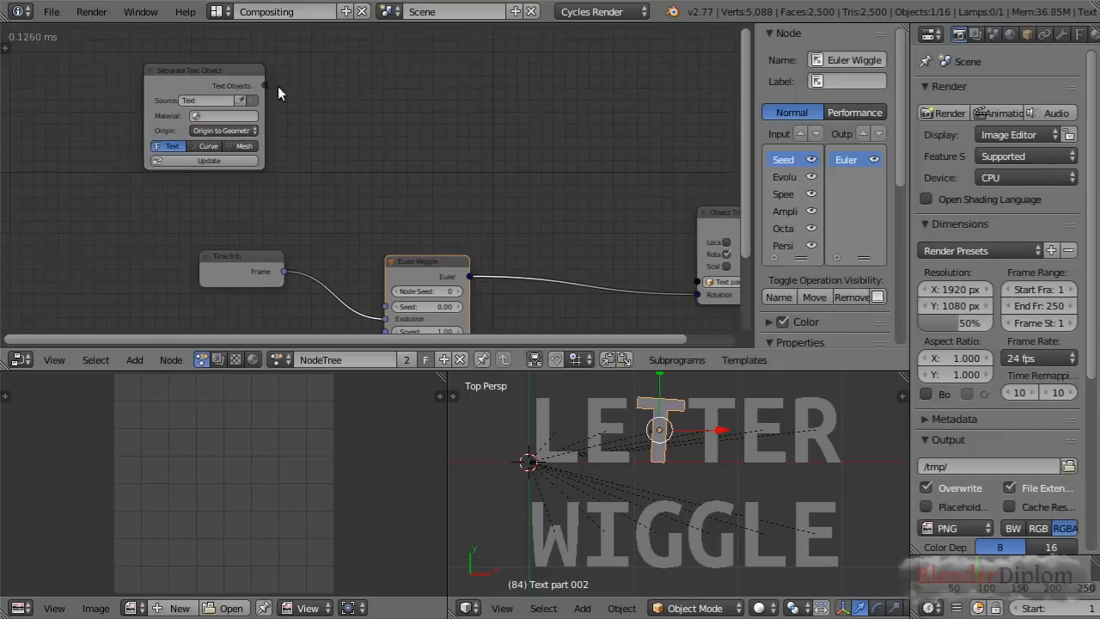
Connect Separate Text Object's Text Objects output to the Object Transforms Output's Object input through a Get List Element node
scroll(328, 98, "up", 1)
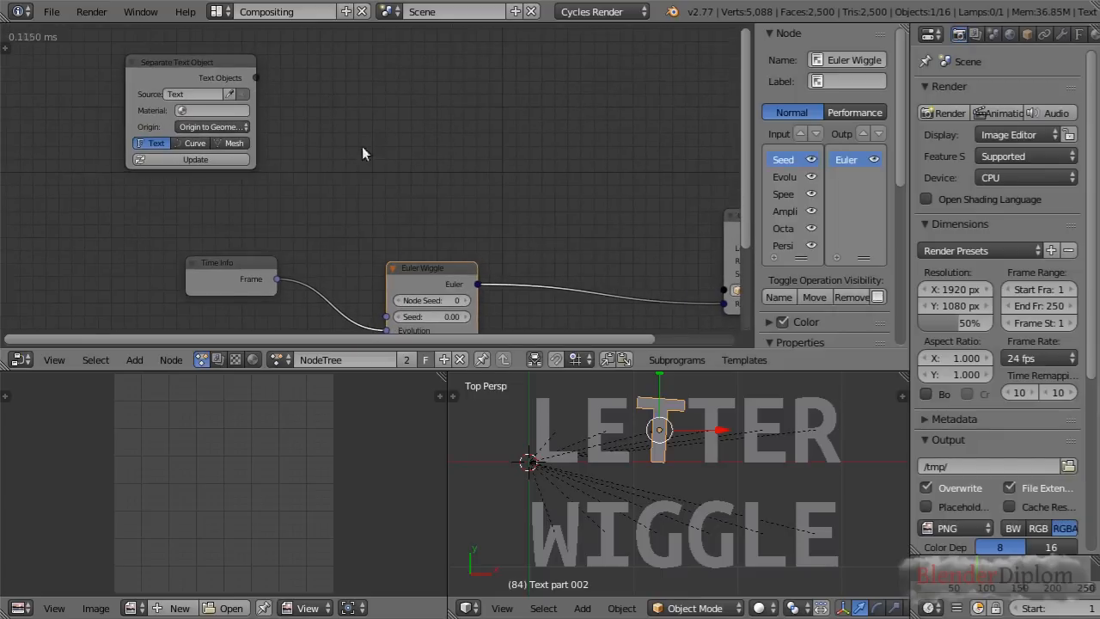
scroll(413, 161, "down", 1)
middle_click_drag(413, 161, 343, 148)
left_click_drag(202, 75, 636, 272)
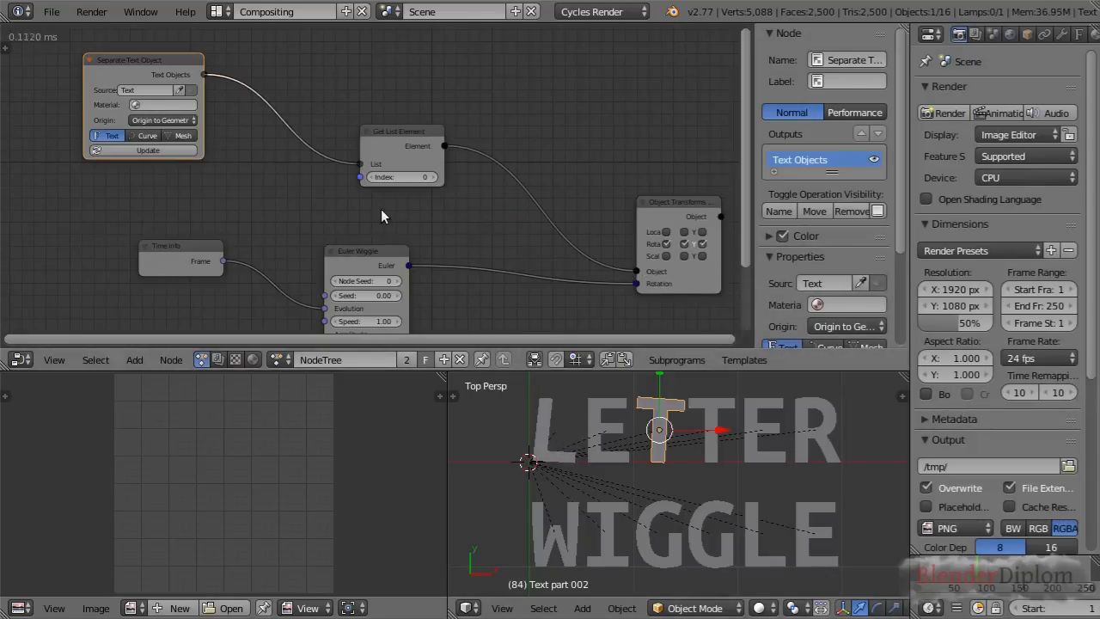
scroll(403, 170, "up", 1)
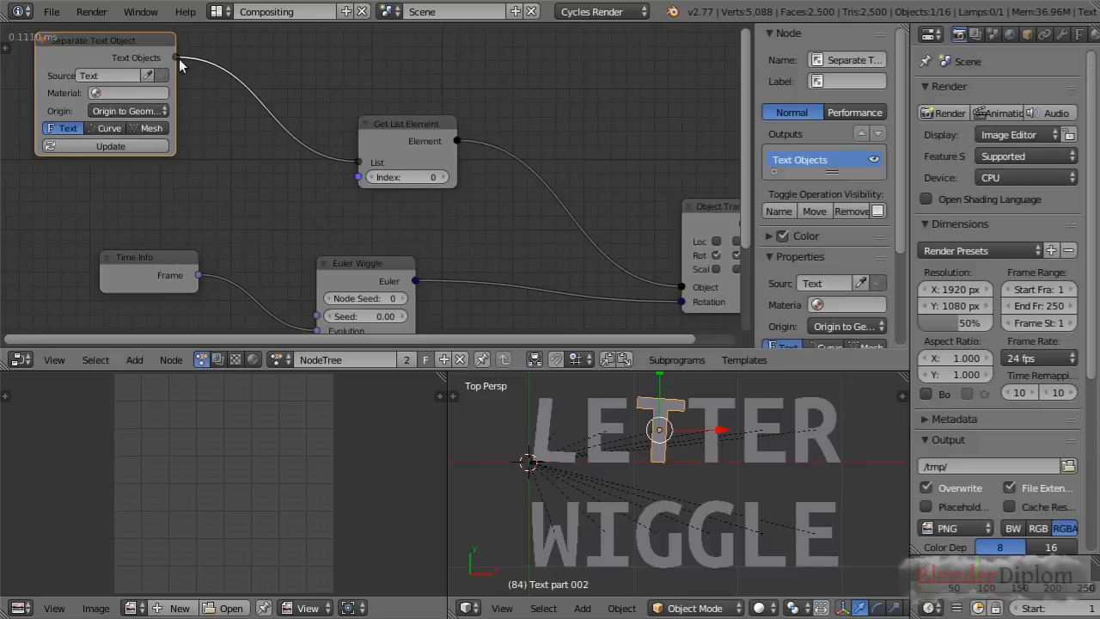
Set the Get List Element node's Index to 1 and scrub the timeline to check which letter is animated
left_click(415, 125)
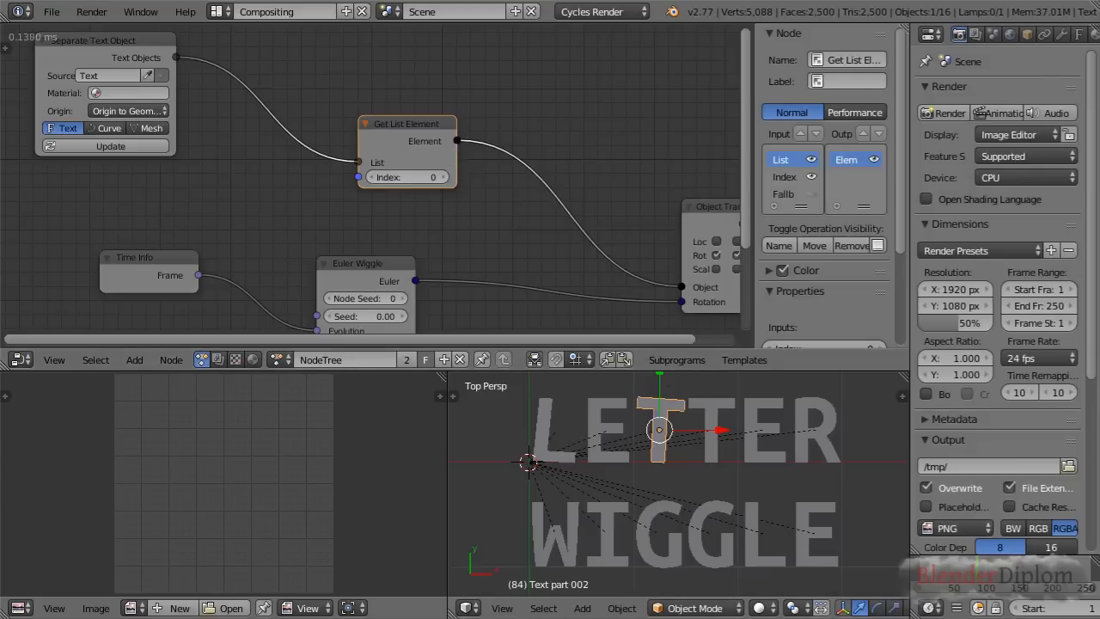
mouse_move(971, 569)
left_mouse_down()
mouse_move(957, 570)
mouse_move(1017, 572)
mouse_move(975, 577)
left_mouse_up()
left_click(443, 177)
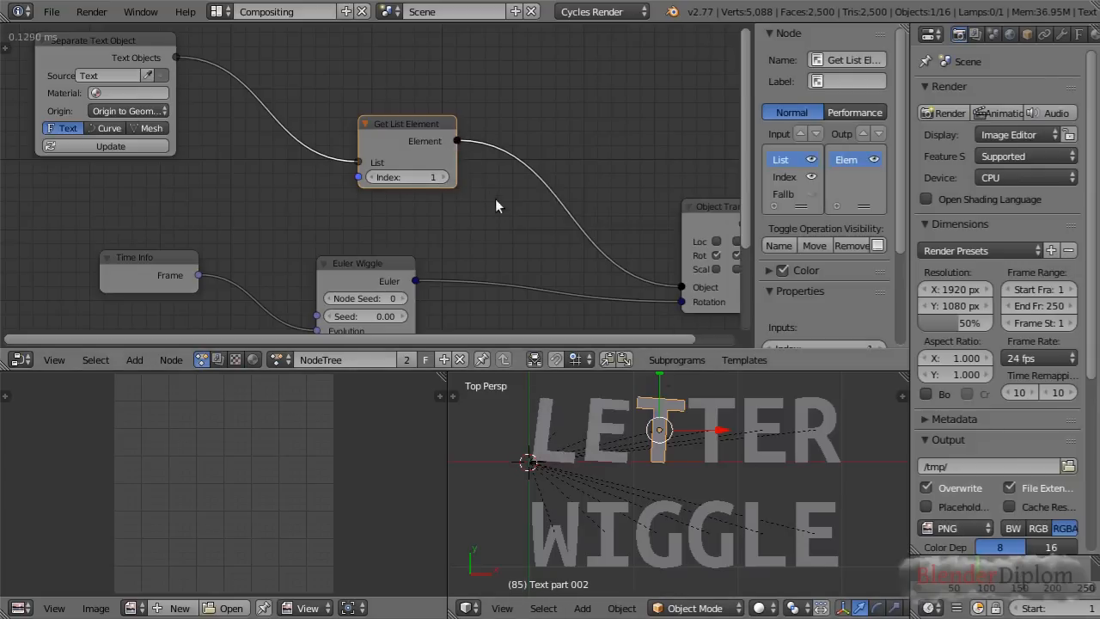
mouse_move(971, 572)
left_mouse_down()
mouse_move(948, 573)
mouse_move(988, 573)
left_mouse_up()
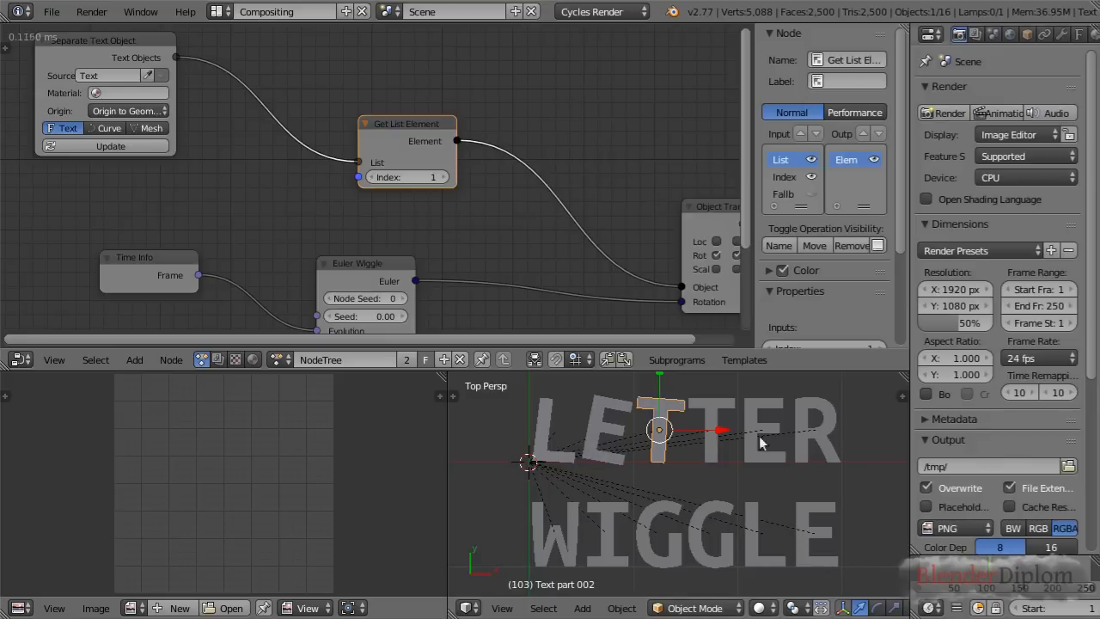
Move the Get List Element node right beside the Separate Text Object node
scroll(435, 219, "down", 1)
middle_click_drag(436, 219, 462, 166)
scroll(475, 178, "down", 2)
left_click_drag(426, 107, 332, 67)
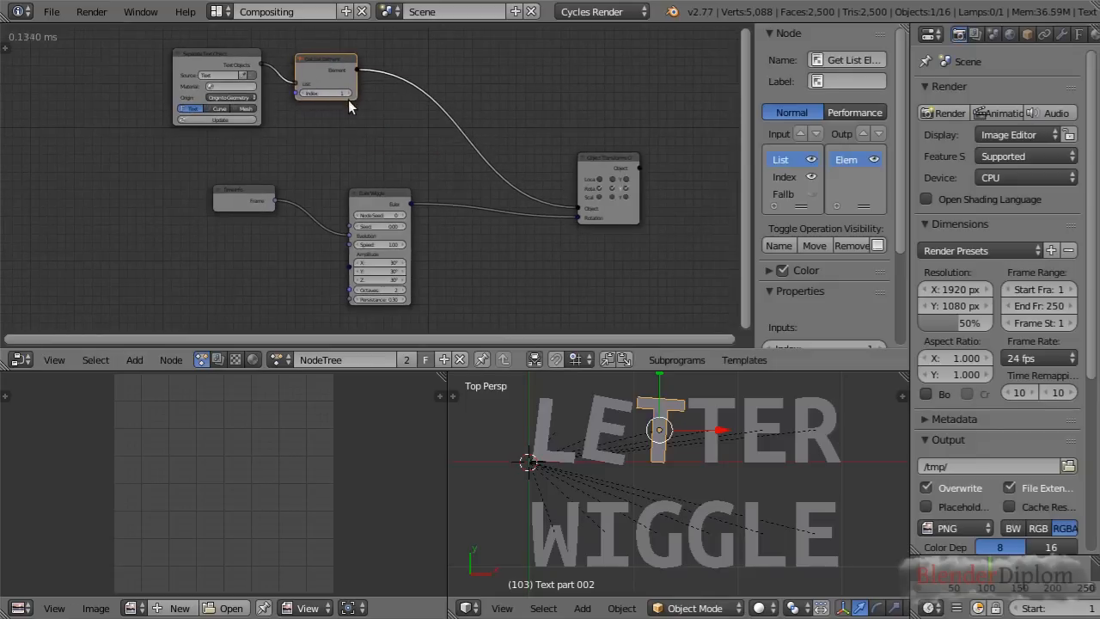
scroll(329, 91, "up", 1)
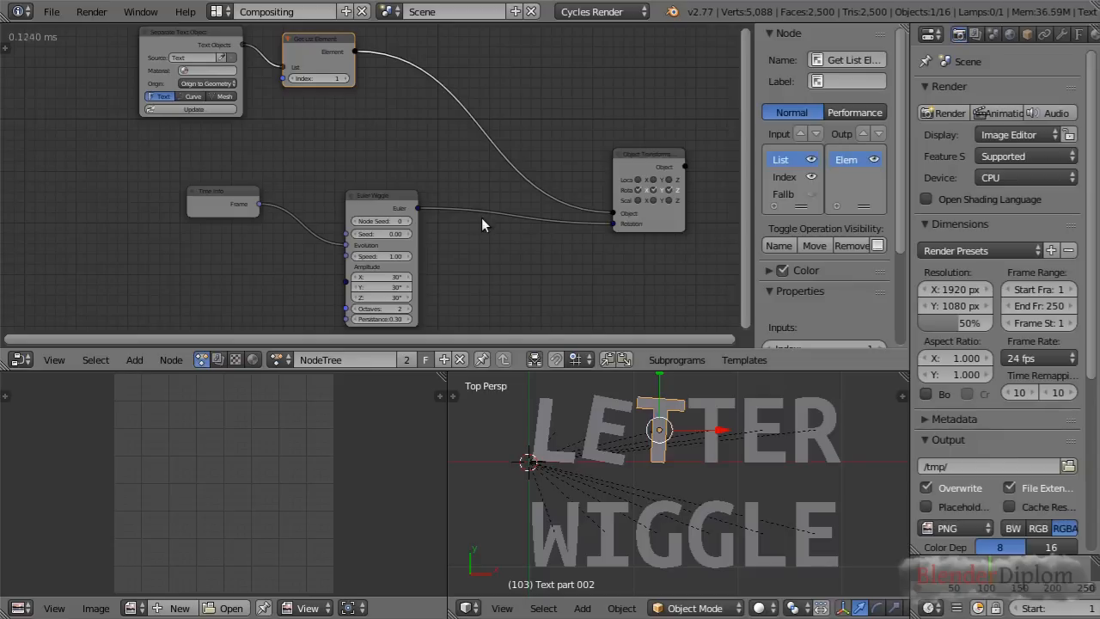
Add a Loop subprogram and place its Loop Input node below the Time Info node, beside the Euler Wiggle node
left_click(671, 359)
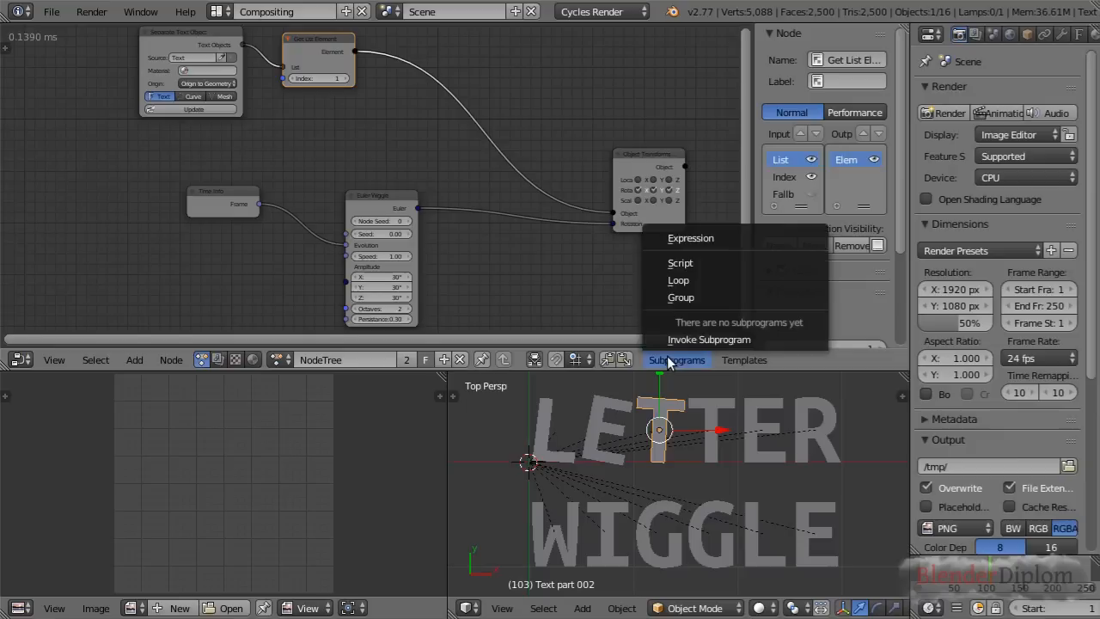
left_click(678, 280)
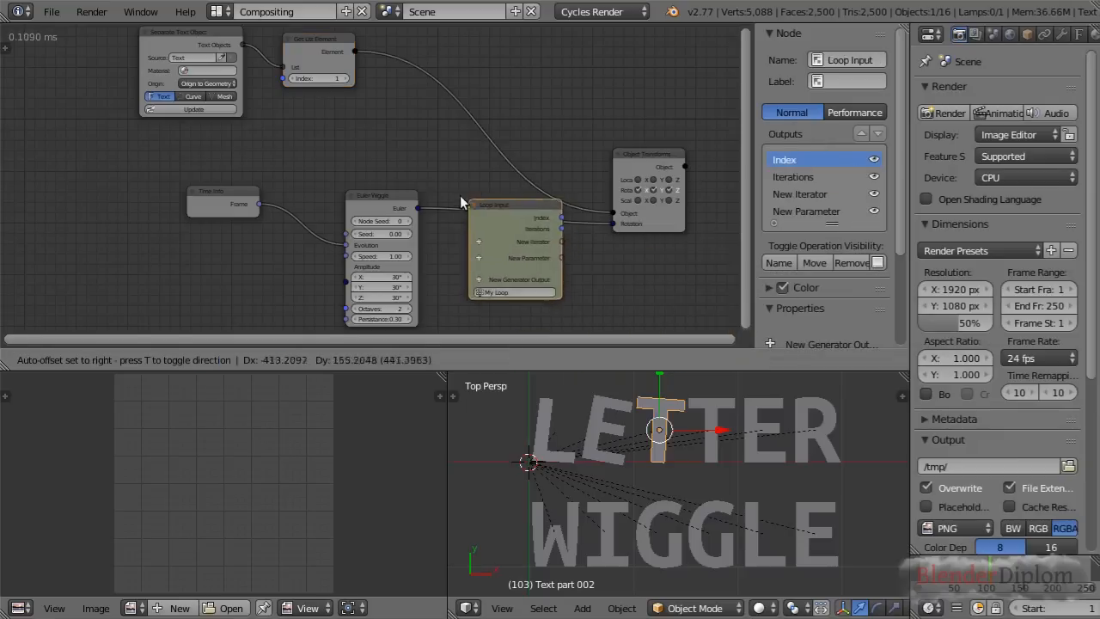
left_click(109, 220)
scroll(201, 239, "up", 2)
middle_click_drag(201, 239, 186, 166)
left_click_drag(168, 143, 167, 74)
left_click_drag(69, 191, 138, 151)
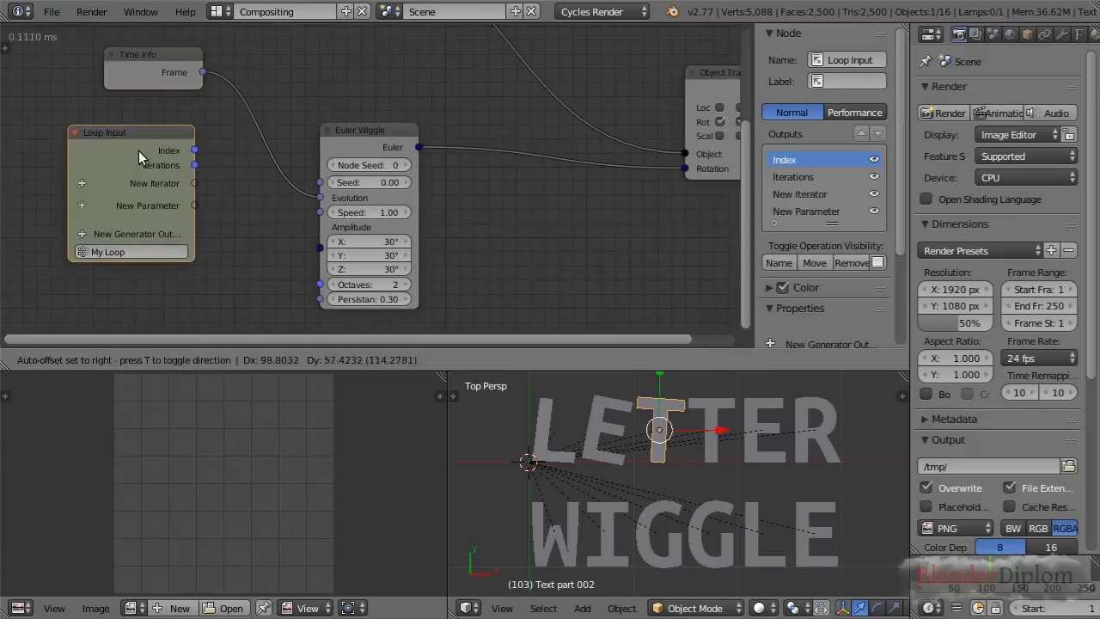
scroll(320, 197, "up", 1)
middle_click_drag(241, 210, 221, 218)
scroll(225, 226, "down", 1)
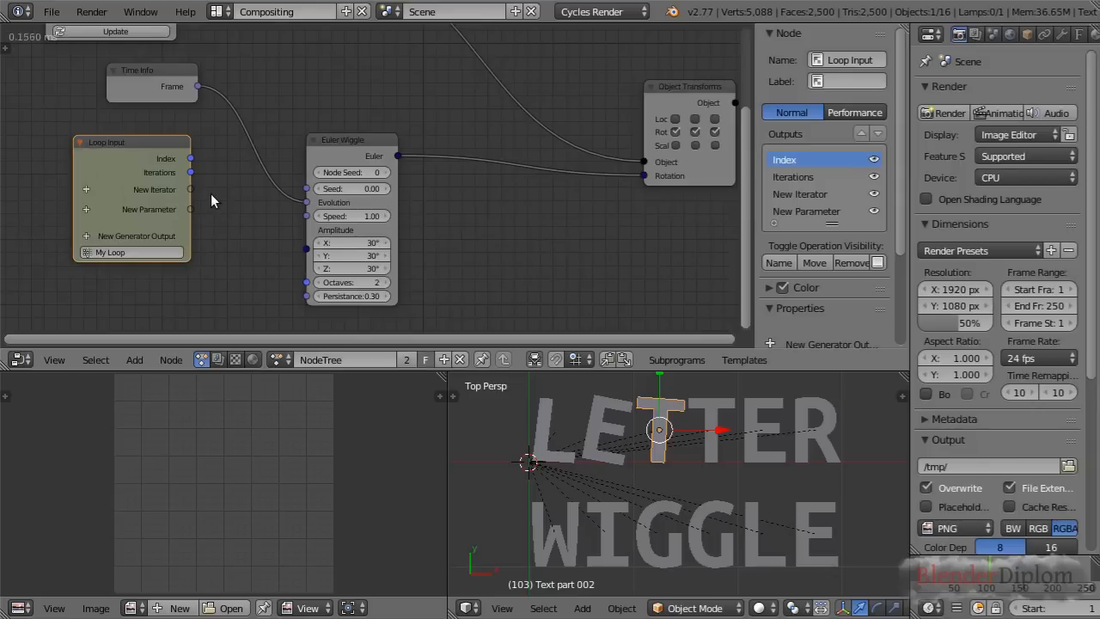
Shift the Euler Wiggle node away from the Loop Input node and place the Time Info node between them
left_click_drag(177, 86, 248, 228)
left_click_drag(376, 159, 471, 180)
left_click_drag(248, 222, 309, 224)
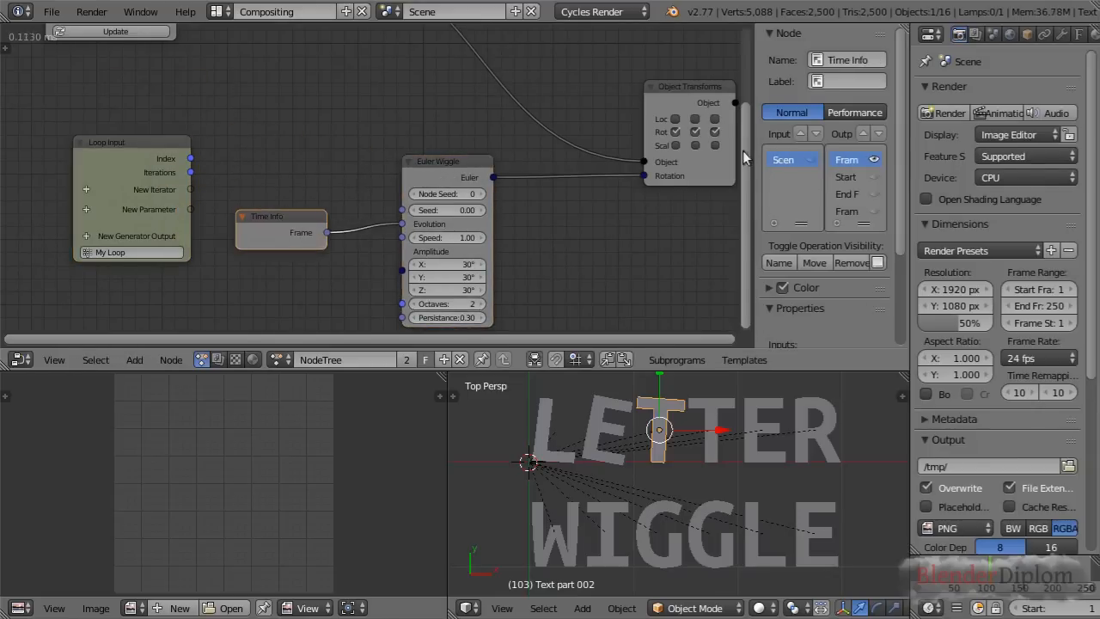
Connect the Object Transforms Output's Object input to Loop Input's New Iterator socket and spread the Euler Wiggle and Loop Input nodes apart
left_click(642, 161)
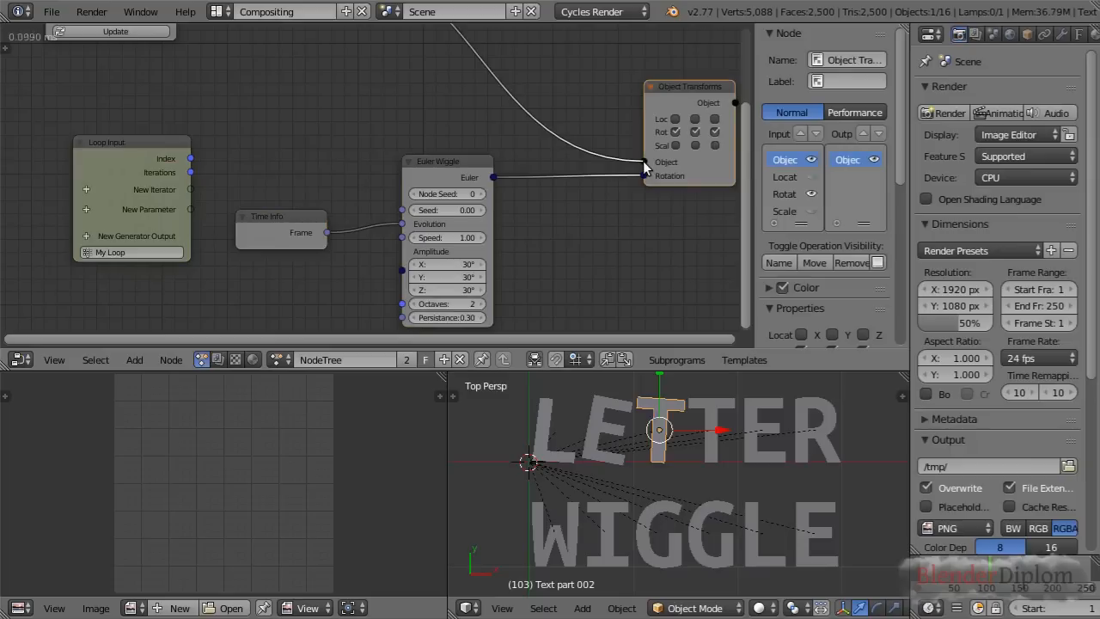
left_click_drag(643, 161, 191, 189)
left_click_drag(450, 179, 448, 212)
left_click_drag(168, 184, 157, 163)
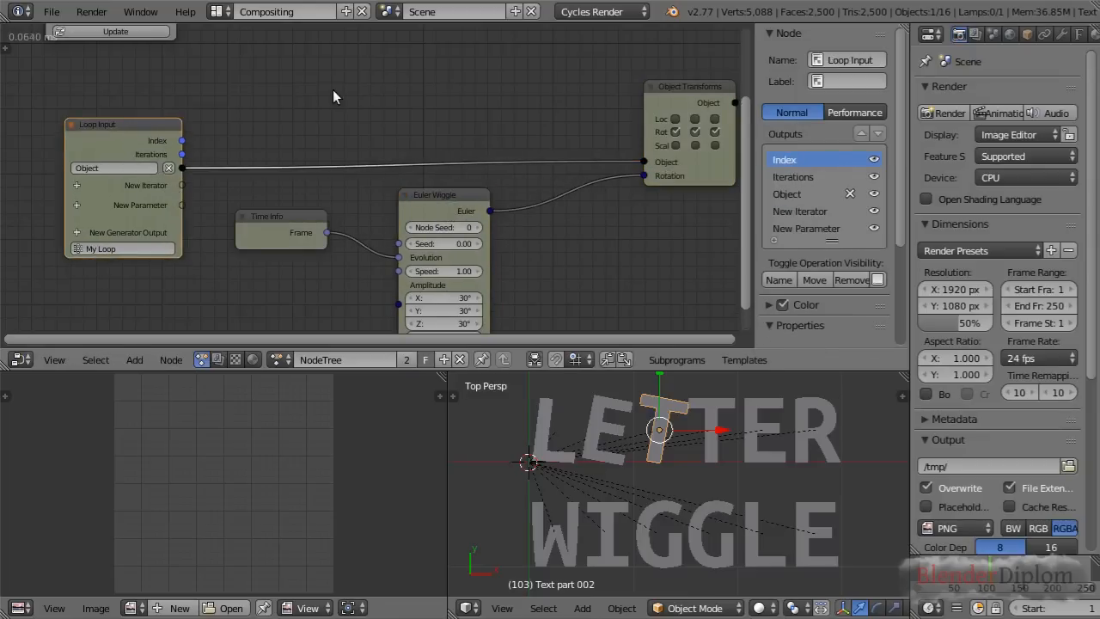
Delete the Get List Element node beside the Separate Text Object node
scroll(333, 97, "down", 5)
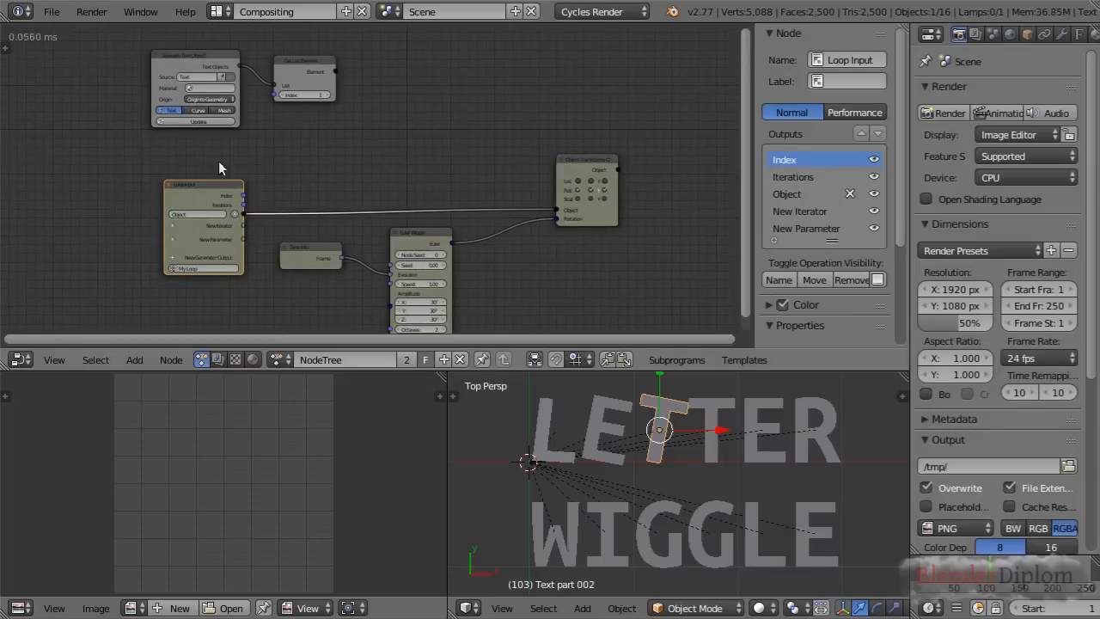
left_click(302, 61)
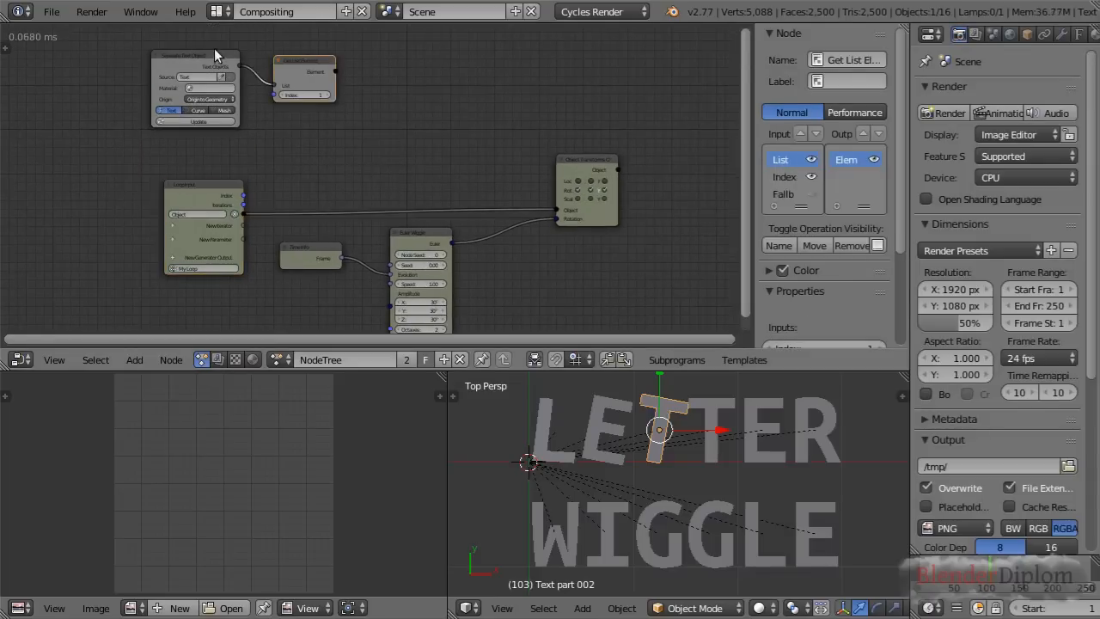
left_click(212, 54)
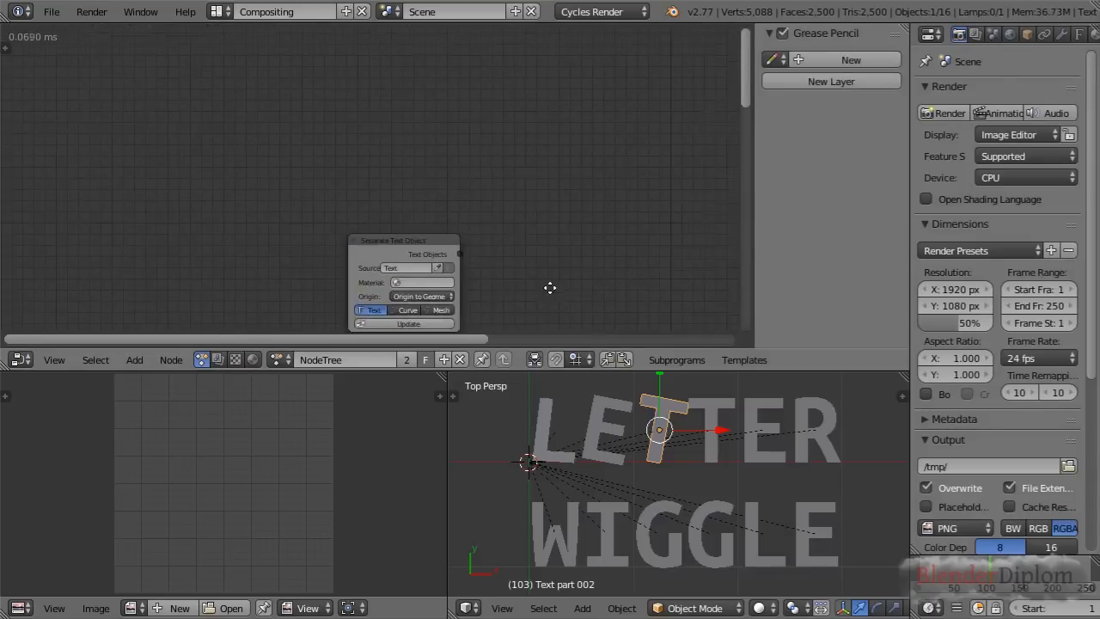
scroll(550, 289, "up", 2)
middle_click_drag(575, 273, 303, 92)
scroll(421, 132, "up", 2)
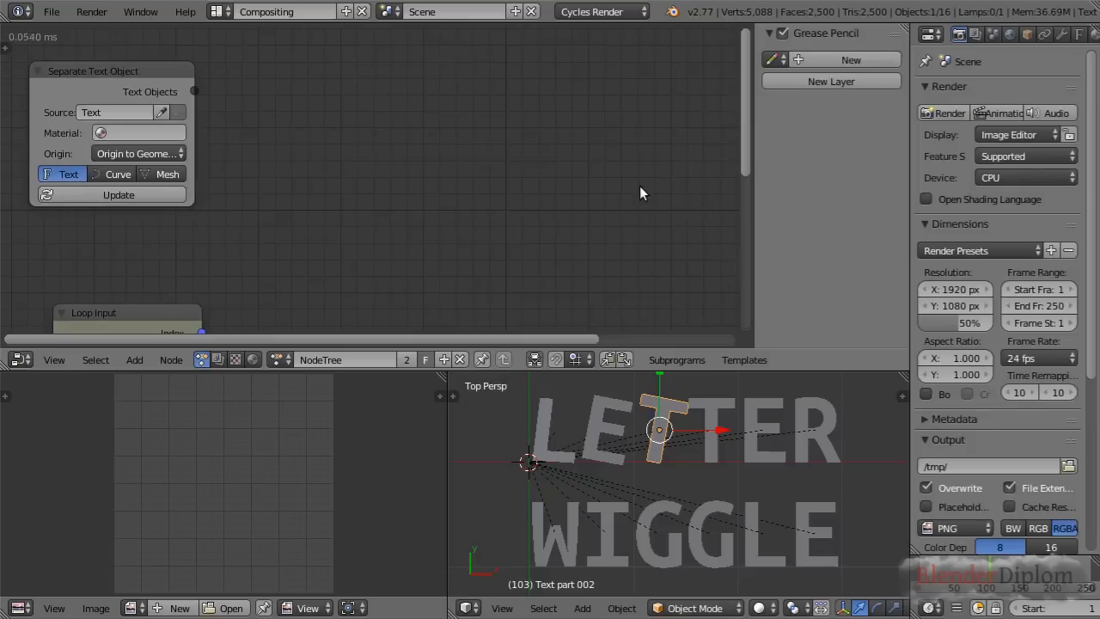
Rename the My Loop subprogram as LetterWiggle in the Loop Input node
left_click(681, 363)
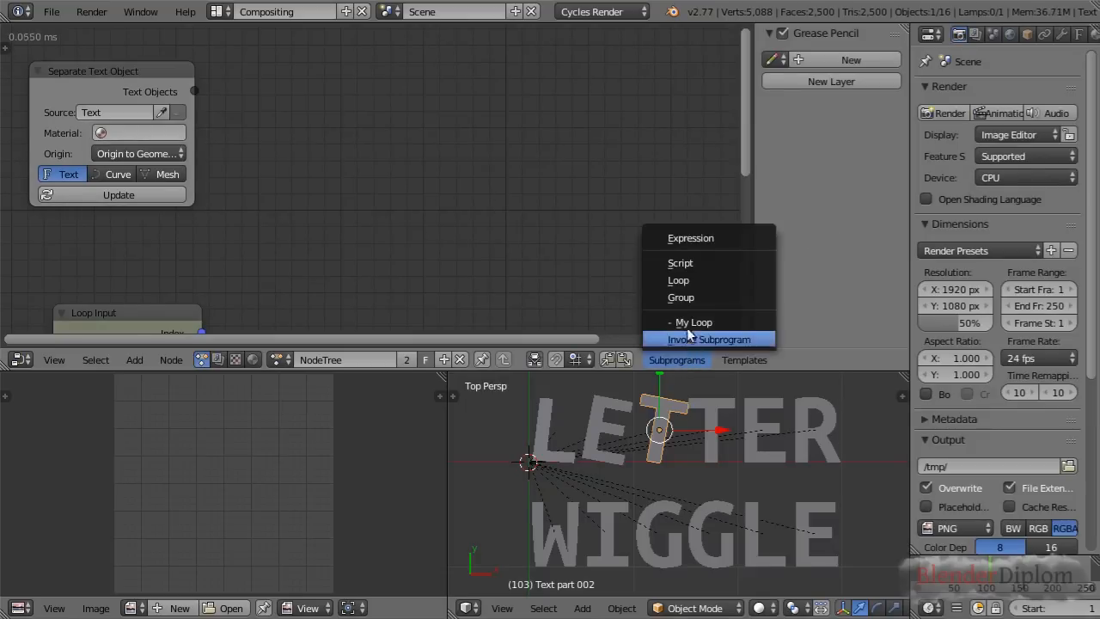
left_click(687, 323)
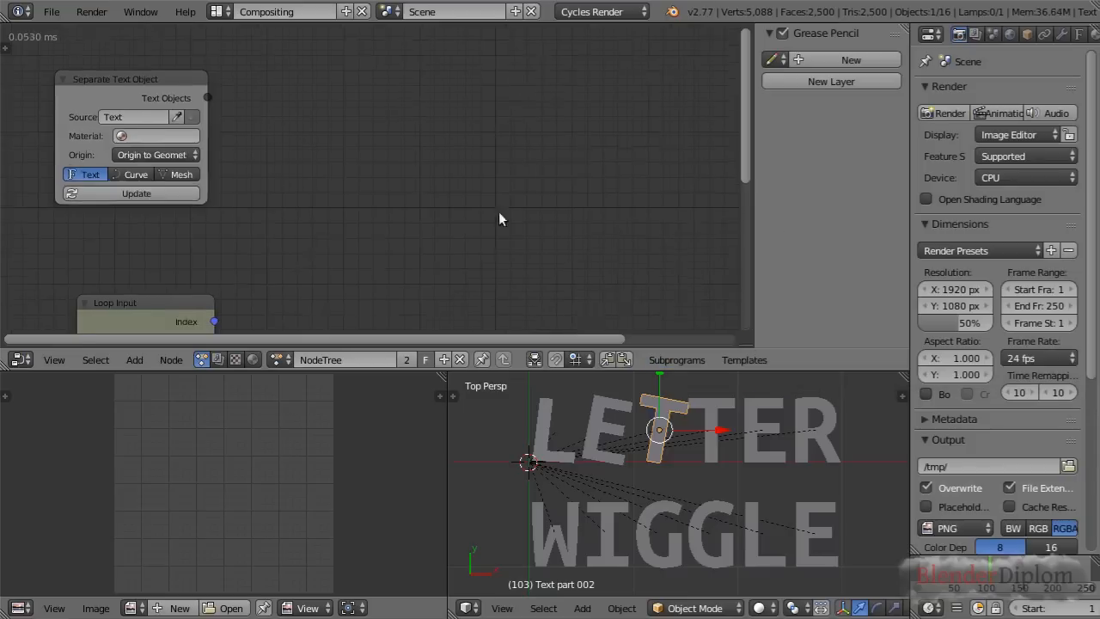
left_click(246, 282)
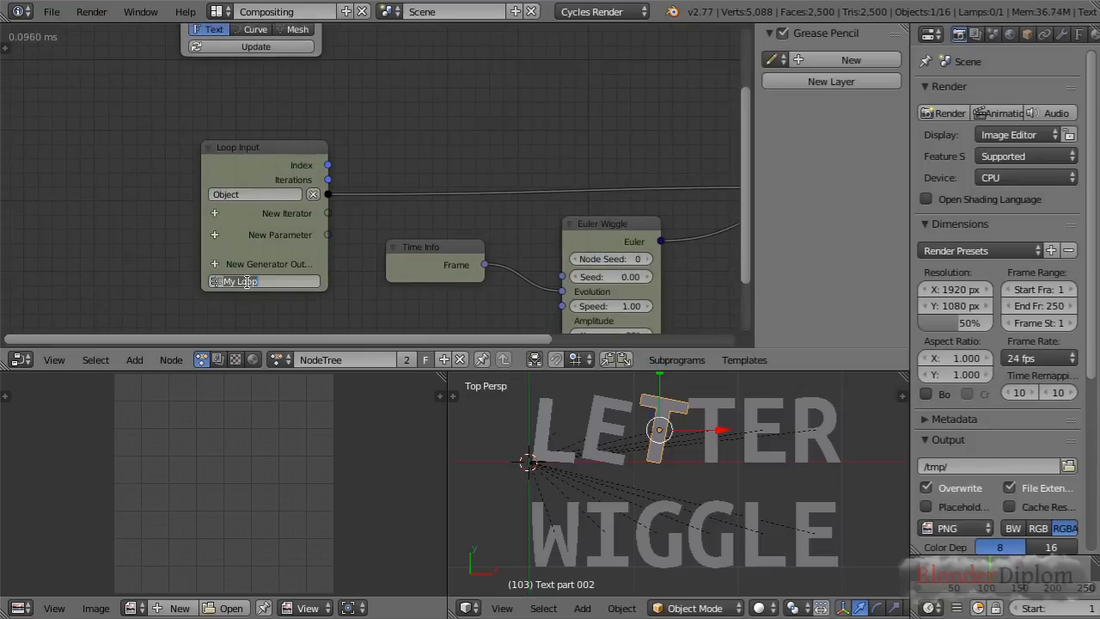
type("LetterWig")
key("Return")
Add an Invoke Subprogram node for LetterWiggle and place it to the right of the Separate Text Object node
left_click(668, 364)
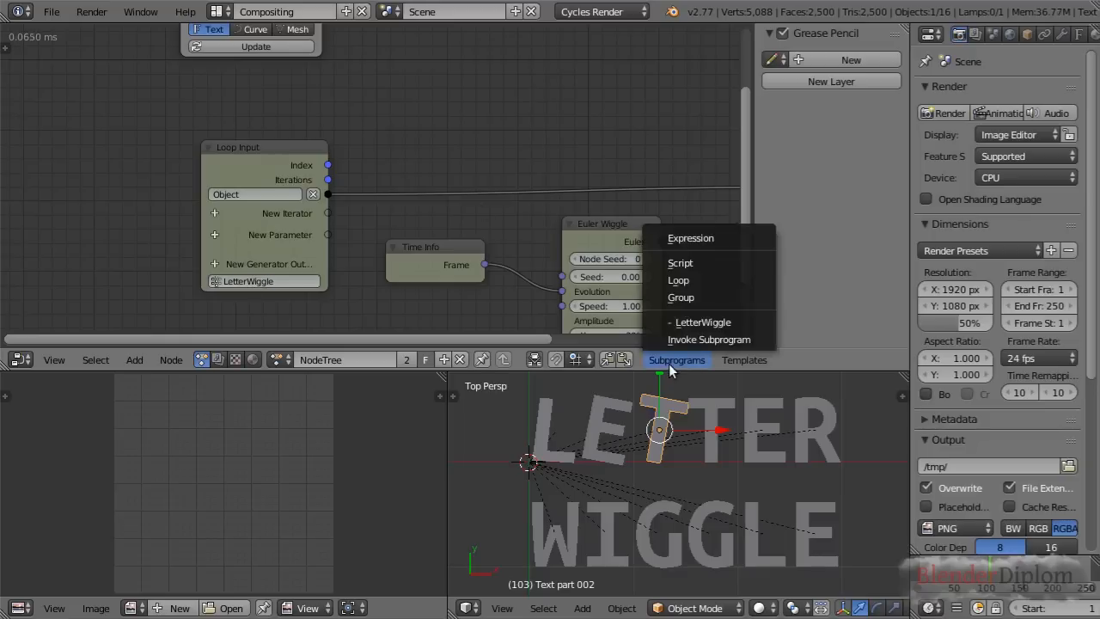
left_click(703, 324)
left_click(607, 47)
middle_click_drag(554, 67, 512, 153)
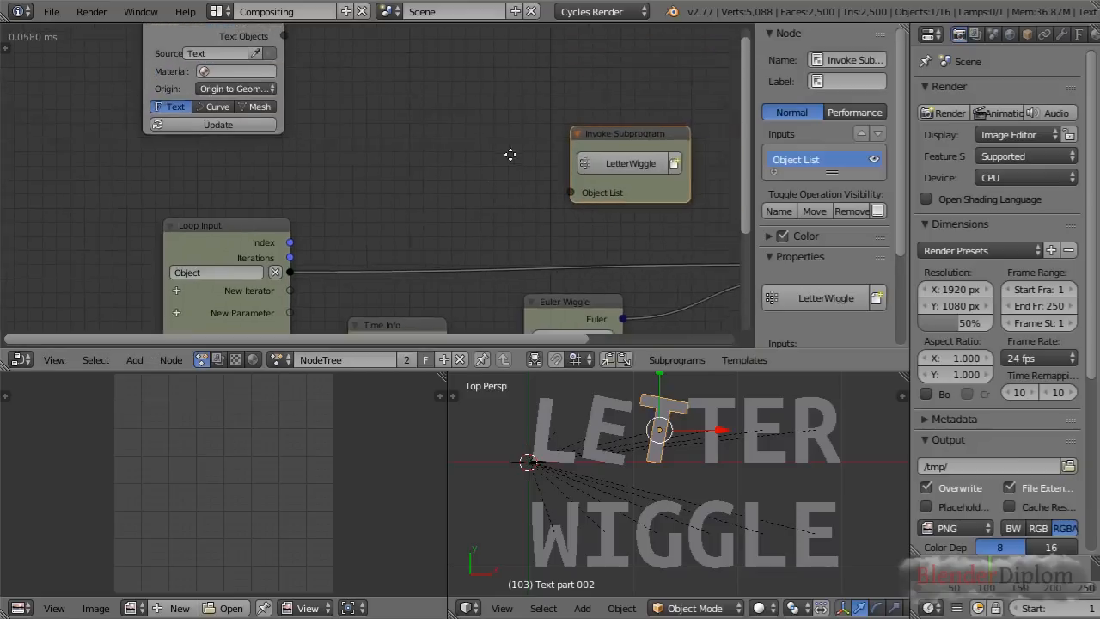
left_click_drag(653, 147, 650, 67)
scroll(650, 61, "down", 1)
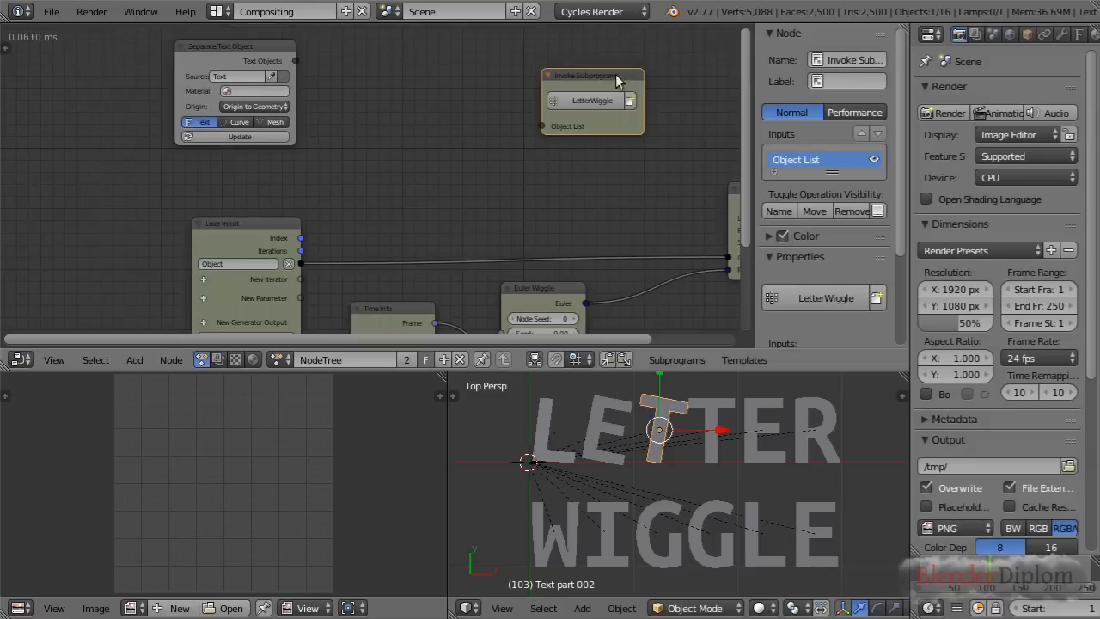
Connect Text Objects to the Invoke Subprogram node's Object List input and play the animation to check all letters, stopping it again
left_click(232, 242)
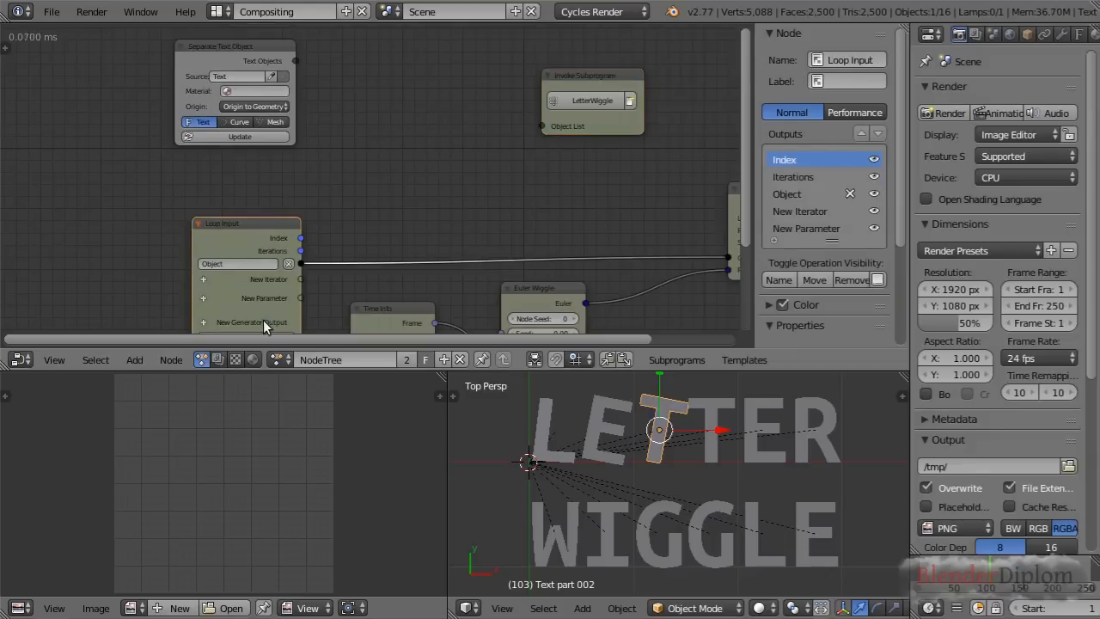
left_click_drag(294, 60, 544, 125)
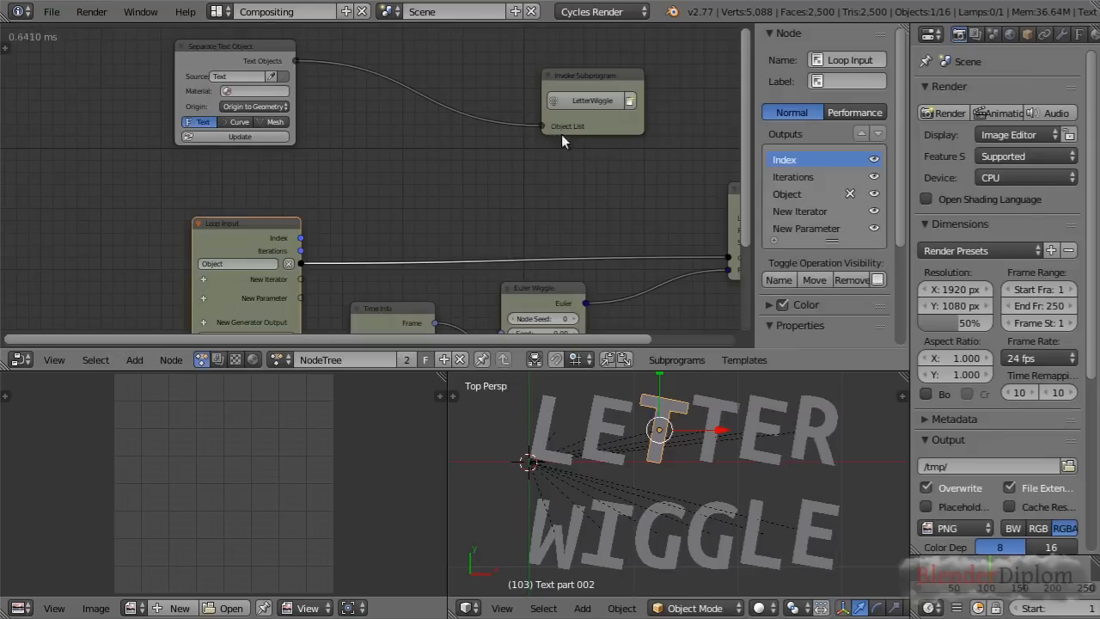
key("alt+a")
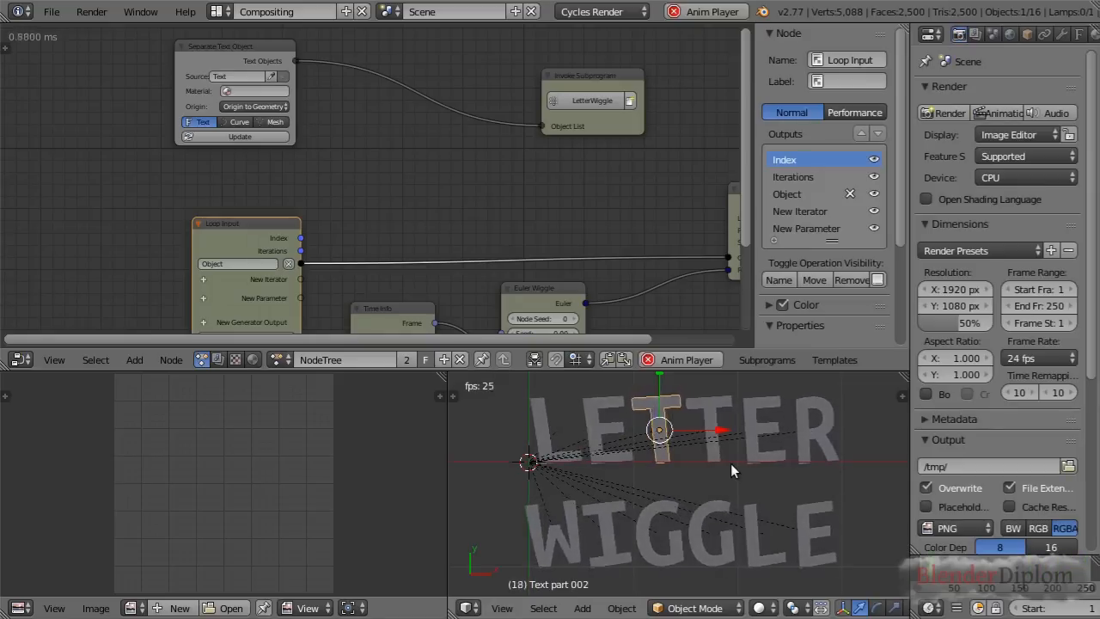
left_click(648, 360)
Try feeding Text Objects into the Object Transforms Output through a Get List Element node with Index 3
middle_click_drag(601, 201, 513, 71)
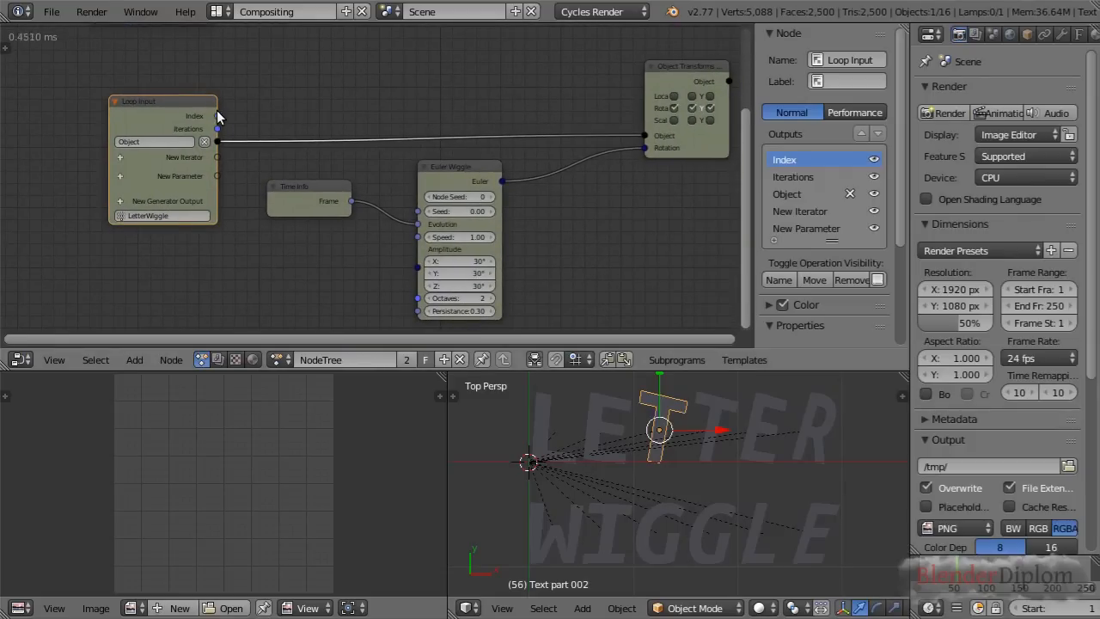
middle_click_drag(311, 57, 374, 253)
middle_click_drag(372, 209, 157, 89)
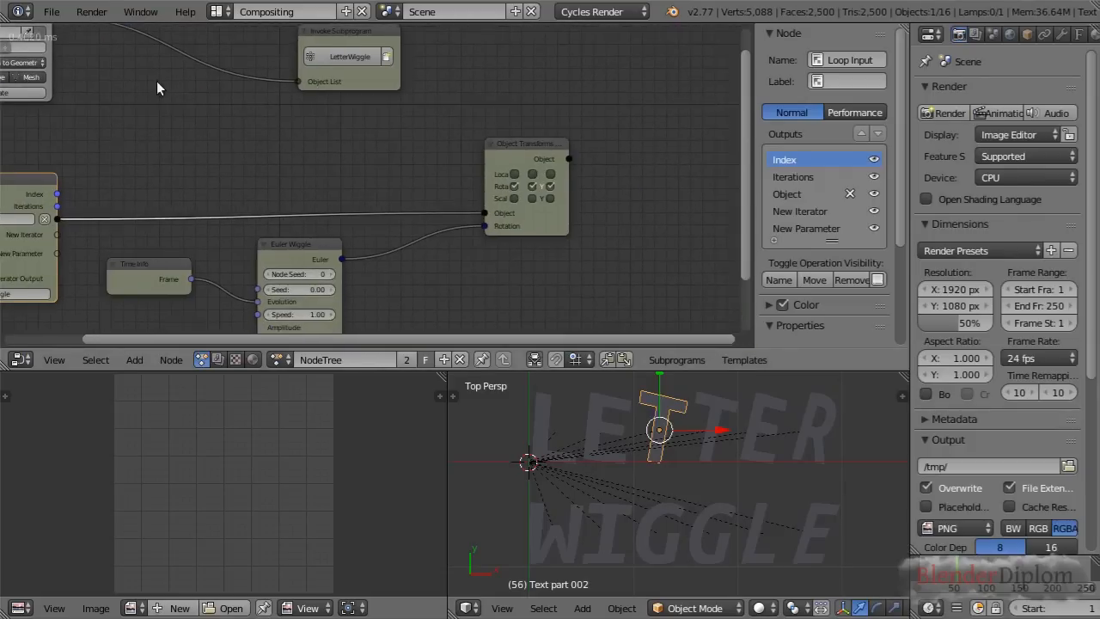
middle_click_drag(209, 186, 415, 254)
left_click_drag(684, 280, 611, 278)
left_click_drag(688, 281, 260, 84)
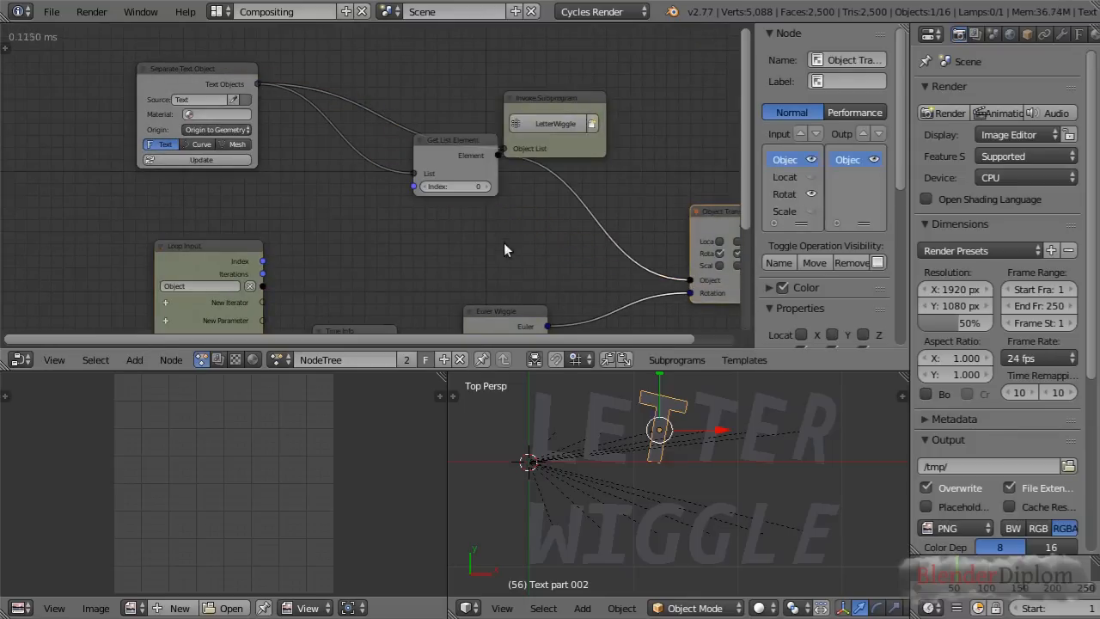
left_click_drag(444, 159, 446, 181)
left_click(488, 206)
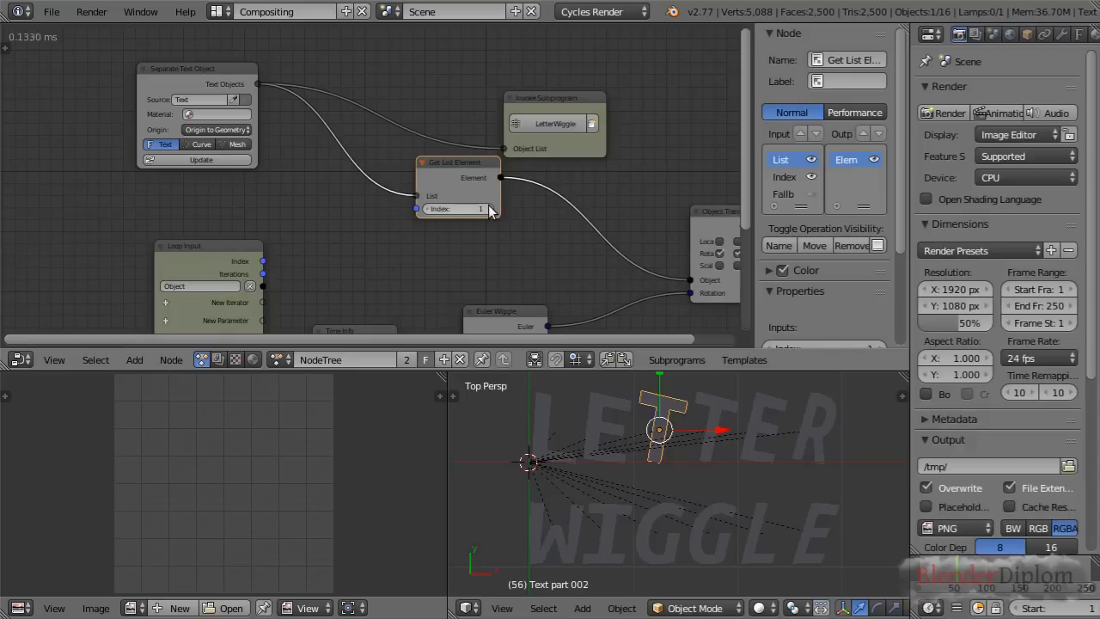
left_click(490, 211)
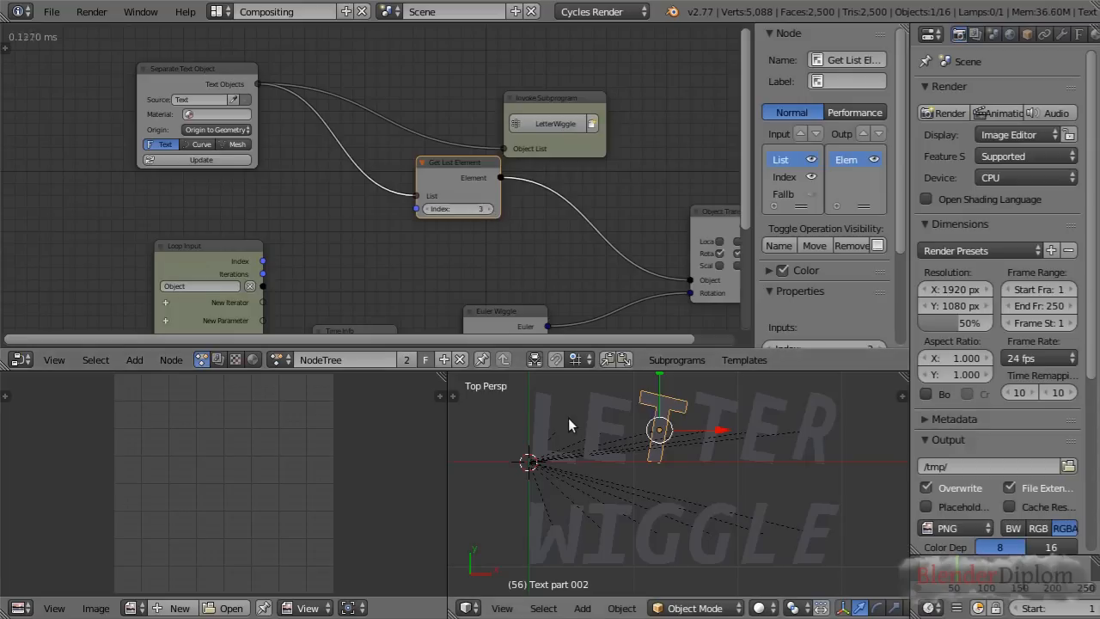
Delete the Get List Element node and reconnect the Object Transforms Output's Object input to Loop Input's Object output
key("x")
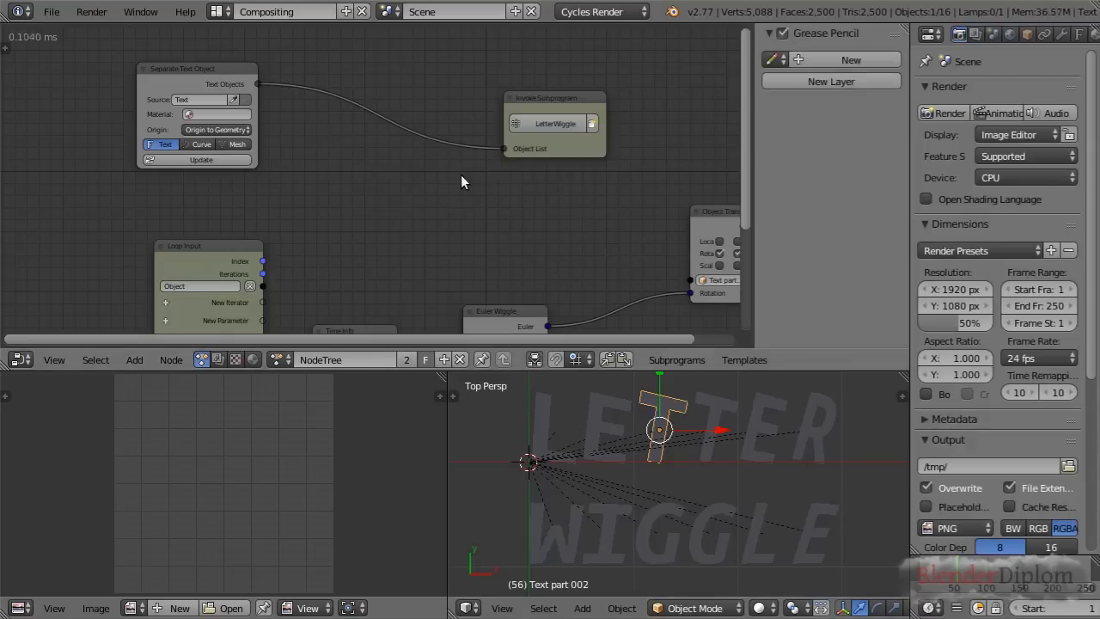
middle_click_drag(552, 224, 544, 125)
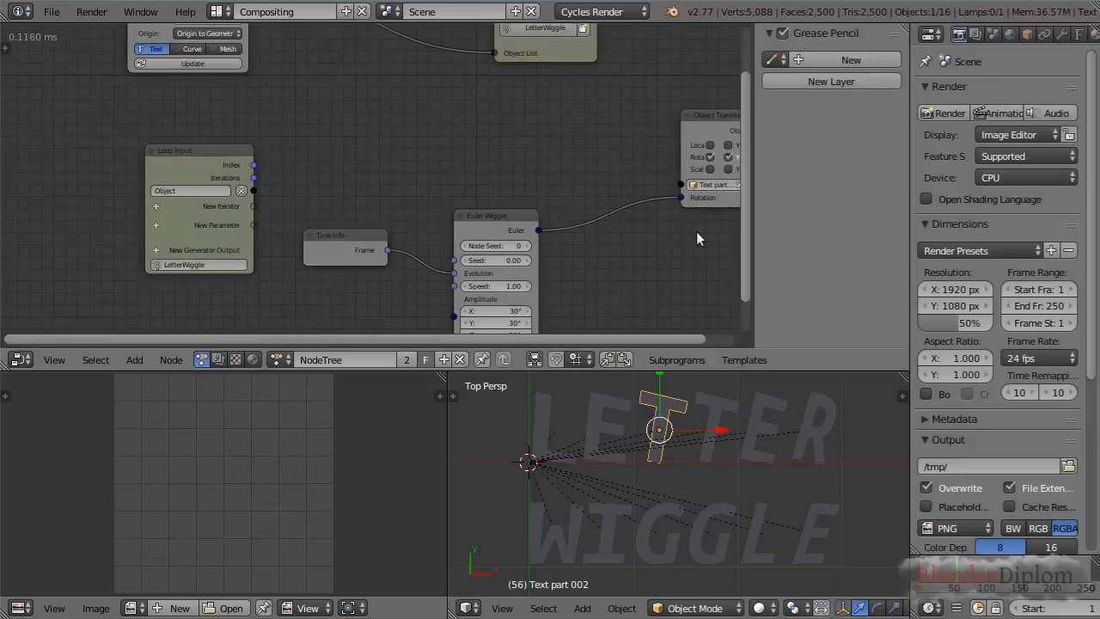
left_click_drag(680, 185, 253, 190)
Connect Loop Input's Index output to the Euler Wiggle node's Seed input and play the animation to check the individual letter motion
middle_click_drag(314, 158, 274, 134)
left_click_drag(224, 140, 425, 236)
key("alt+a")
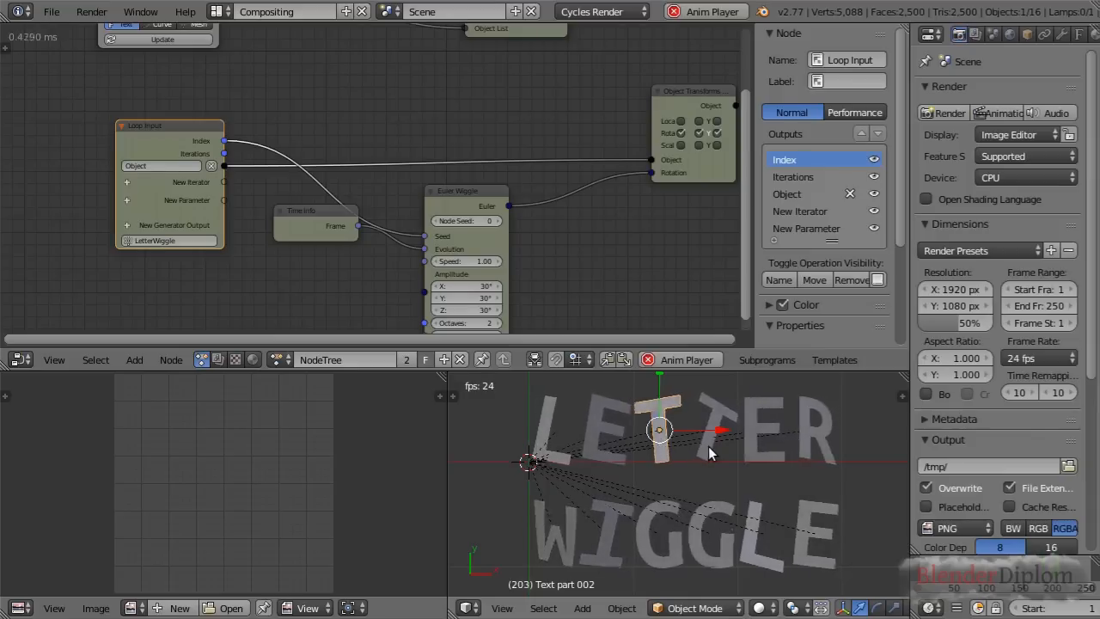
key("alt+a")
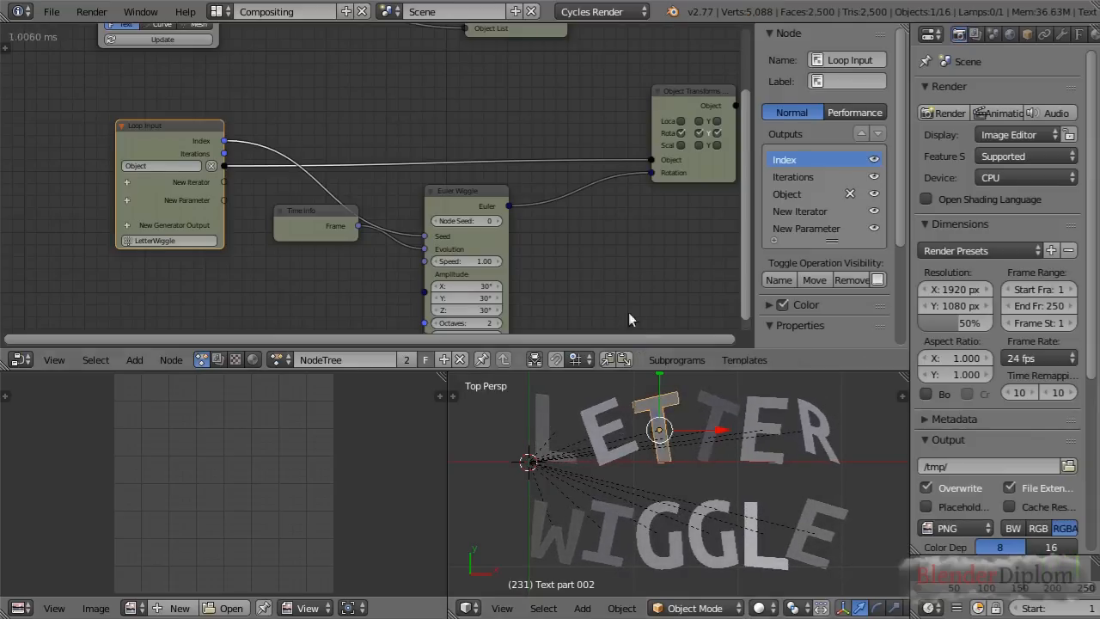
Set the Euler Wiggle node's X, Y and Z Amplitude to 20°
middle_click_drag(613, 273, 656, 182)
scroll(657, 184, "up", 2)
left_click_drag(545, 198, 545, 226)
type("20")
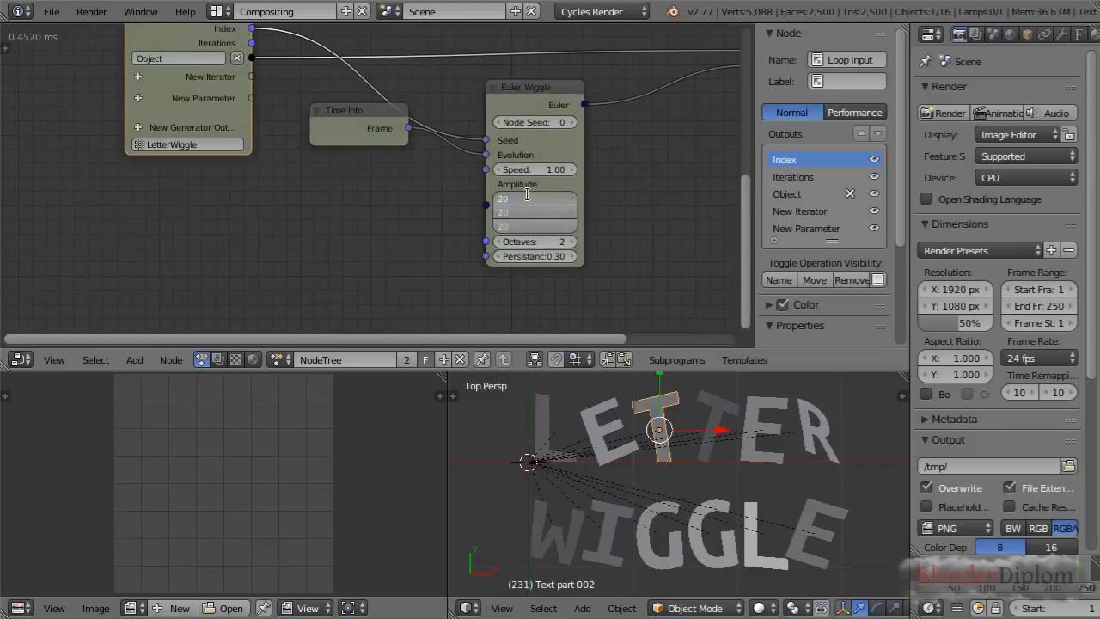
key("Return")
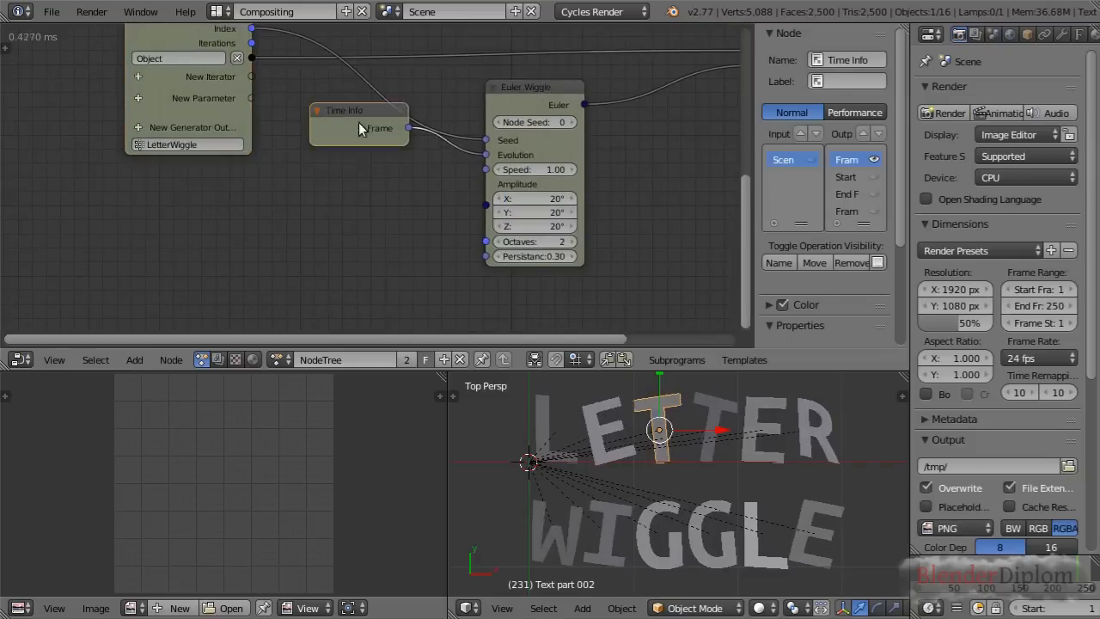
Move the Time Info node clear of the Index-to-Seed link and play the animation to check the wiggle
left_click_drag(358, 122, 343, 162)
scroll(668, 501, "down", 2)
scroll(695, 509, "up", 2)
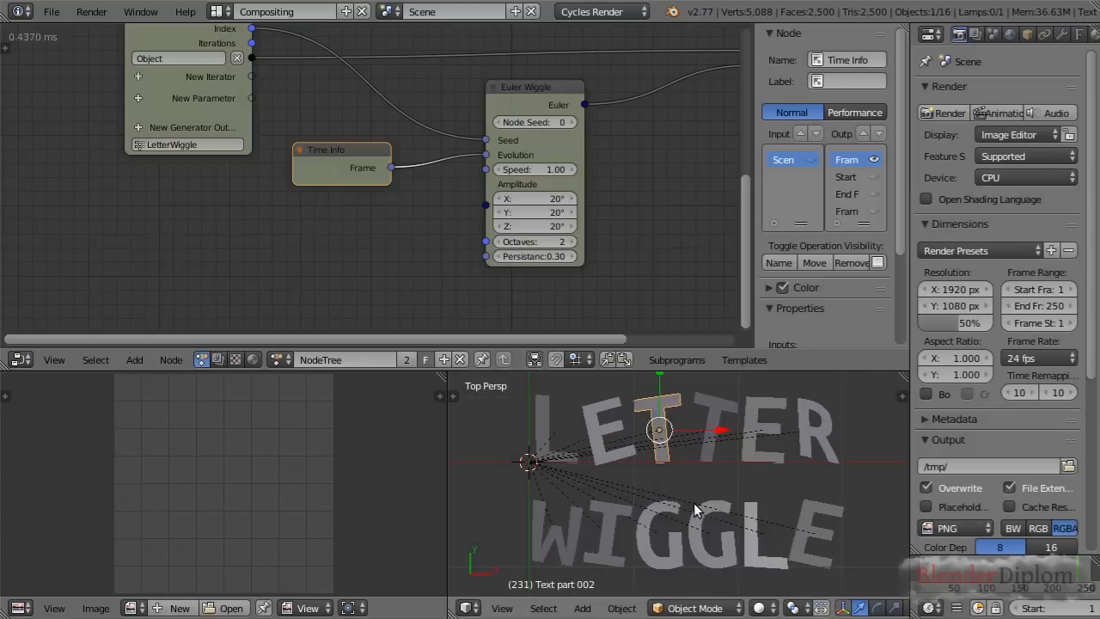
key("alt+a")
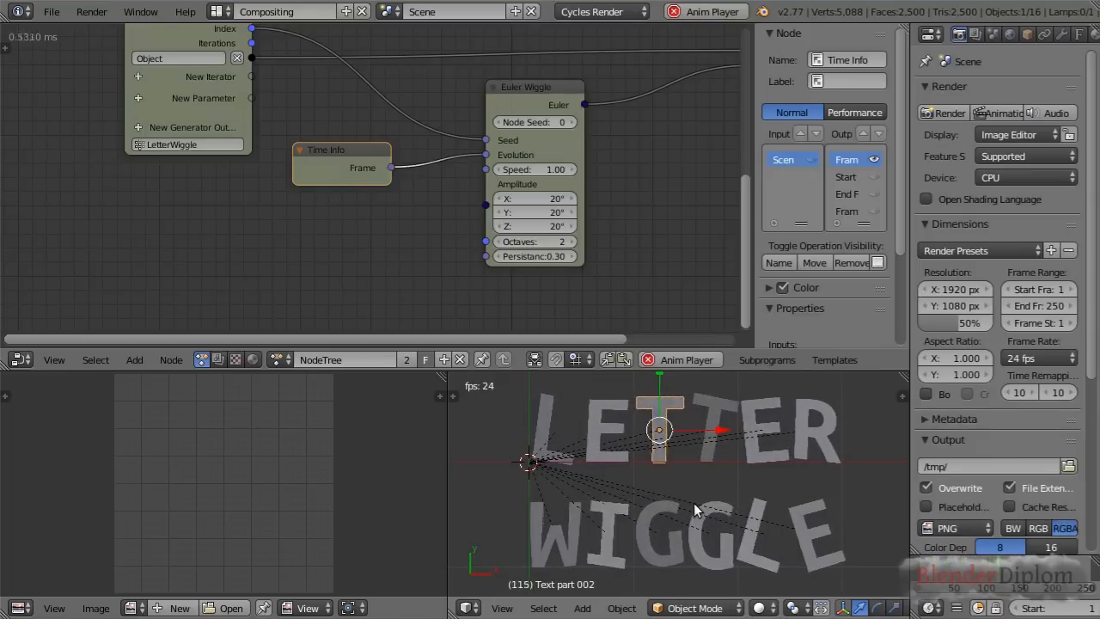
key("alt+a")
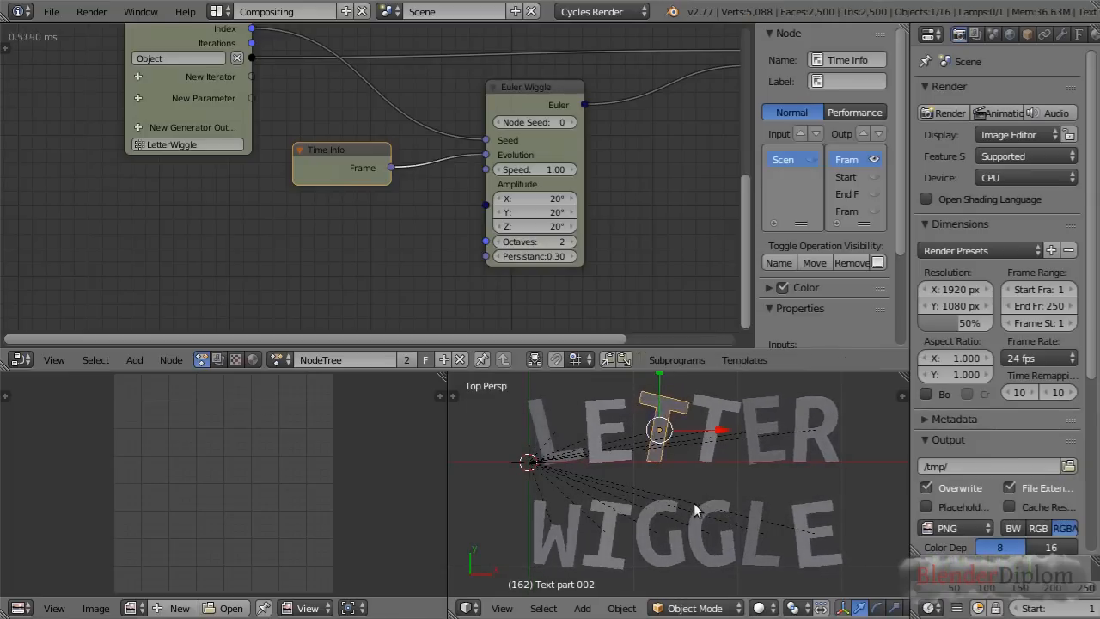
Reposition the Separate Text Object and Invoke Subprogram nodes so they sit level with each other above the loop nodes
scroll(632, 146, "down", 3)
middle_click_drag(627, 159, 605, 264)
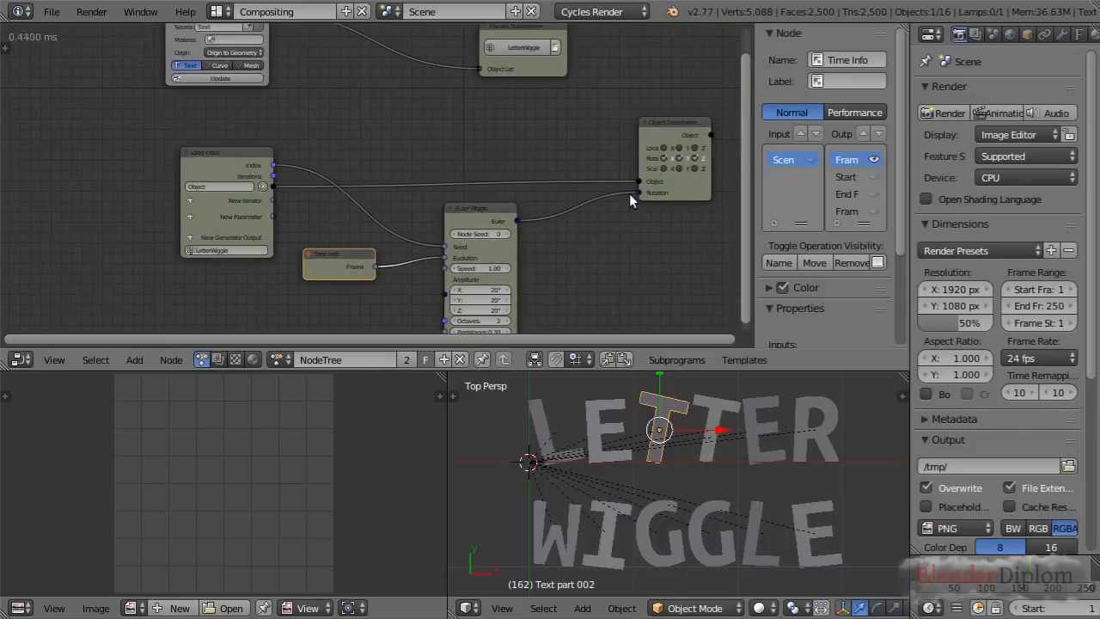
left_click(675, 134)
left_click(198, 171)
middle_click_drag(364, 125, 396, 207)
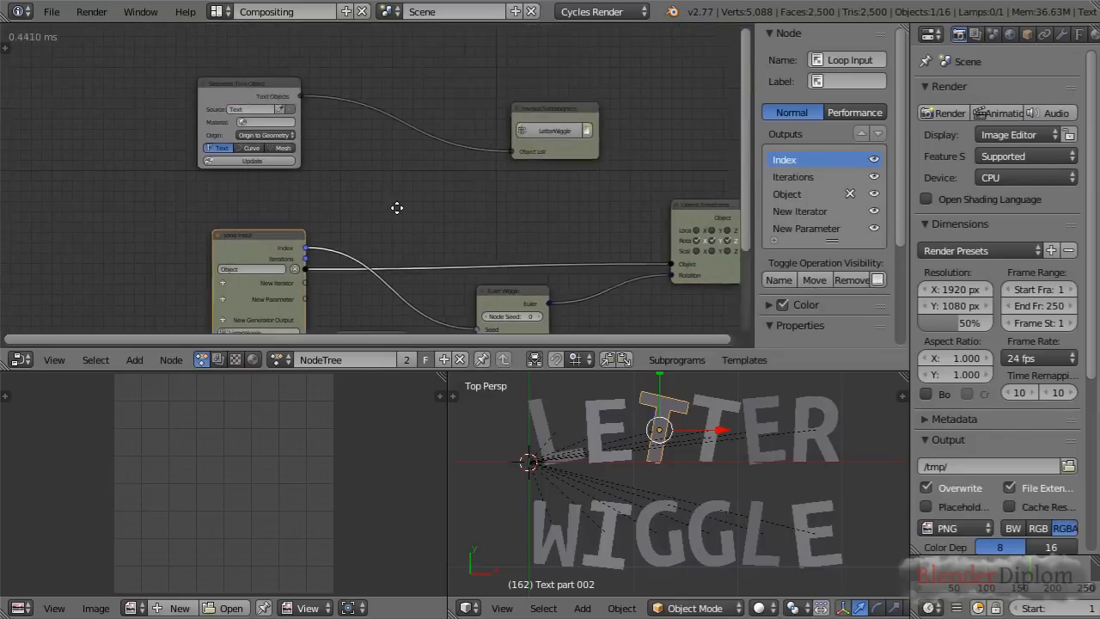
scroll(396, 207, "up", 1)
left_click_drag(200, 97, 214, 67)
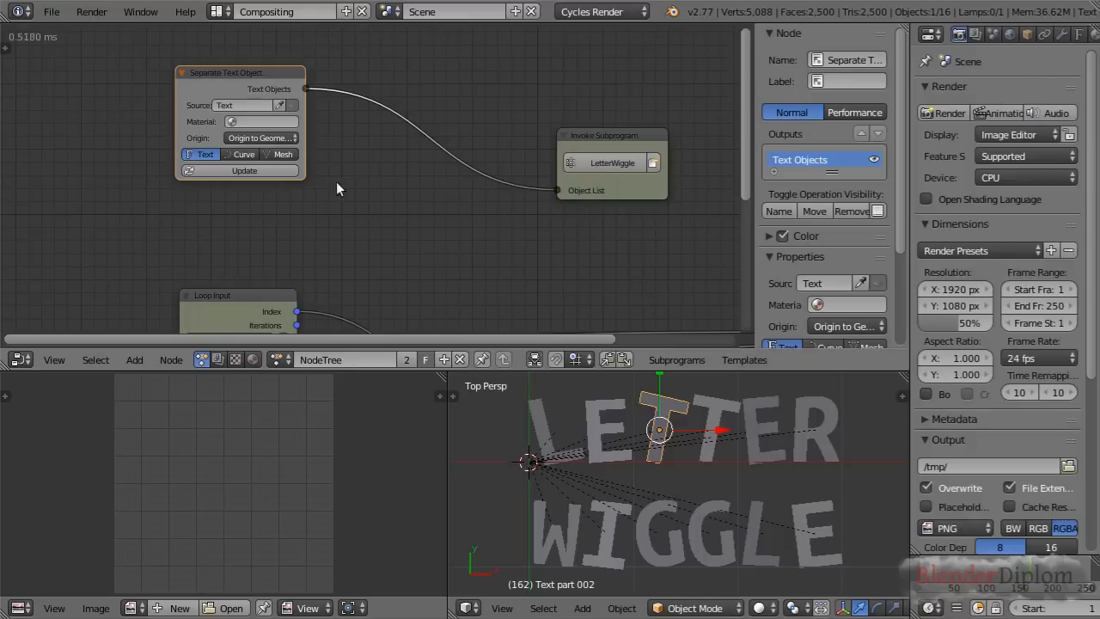
left_click_drag(605, 130, 638, 72)
middle_click_drag(574, 269, 456, 63)
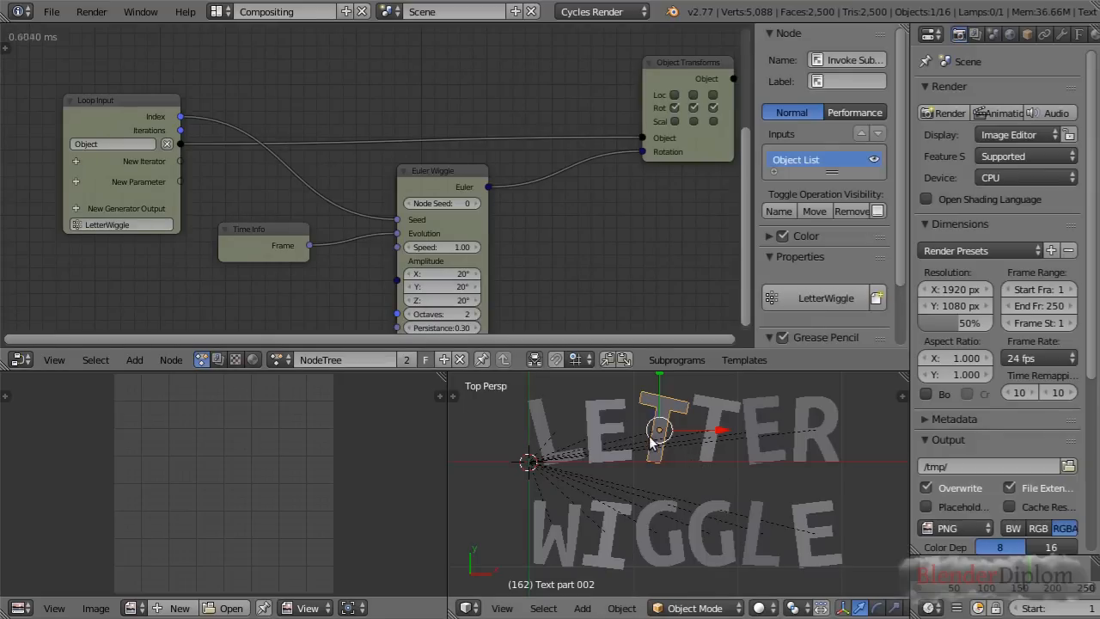
Move Euler Wiggle down and insert a Text Object Output node into the Object link between Loop Input and Object Transforms Output
left_click(1077, 34)
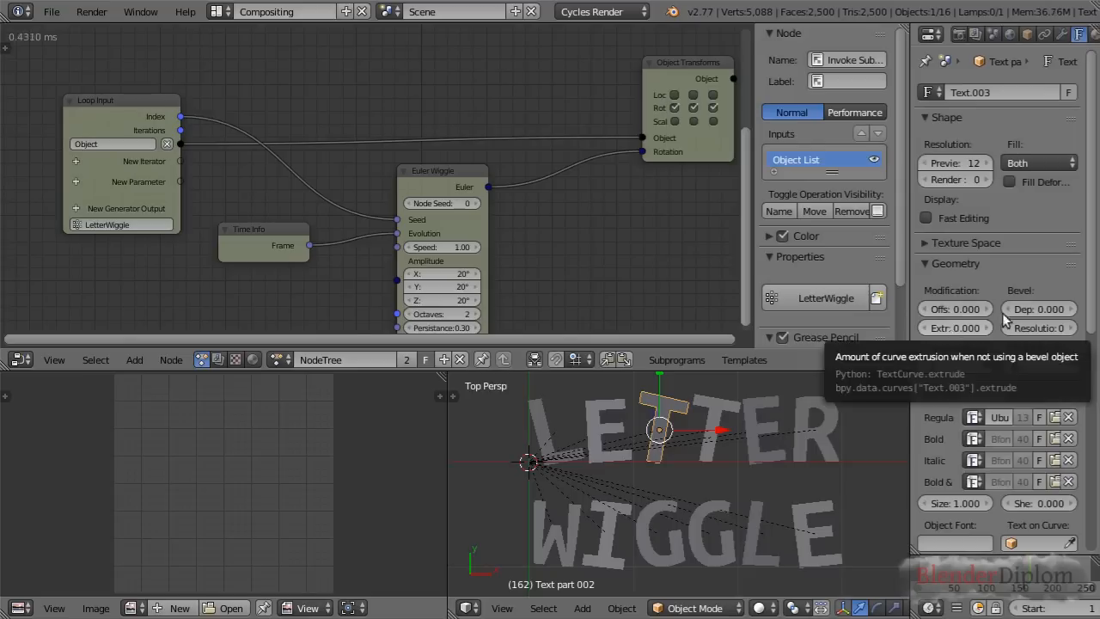
left_click_drag(456, 178, 475, 252)
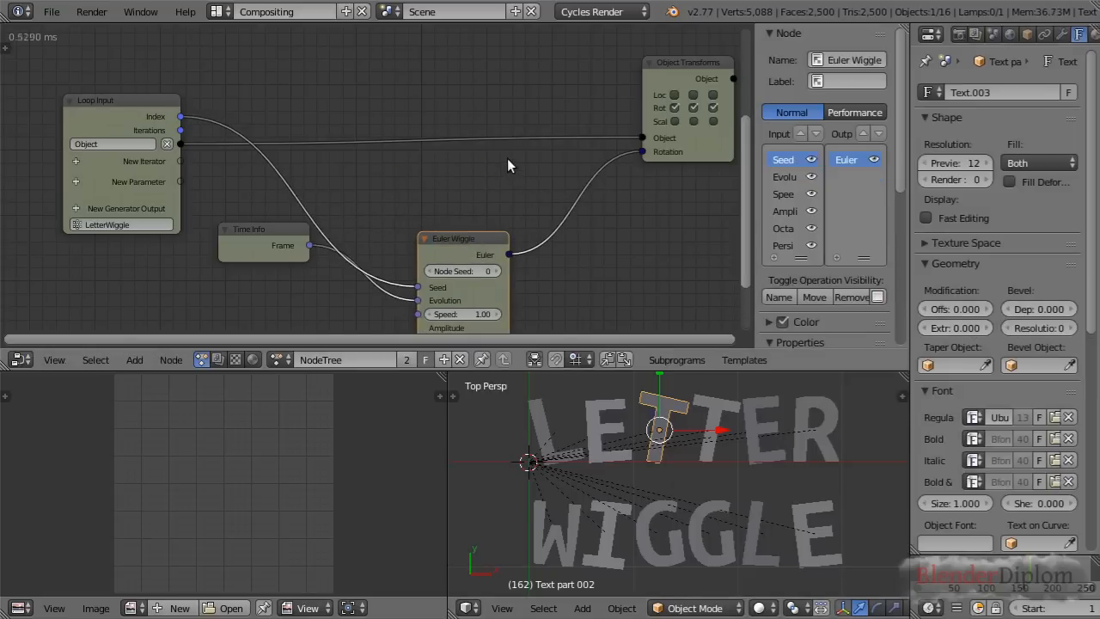
key("shift+a")
mouse_move(509, 161)
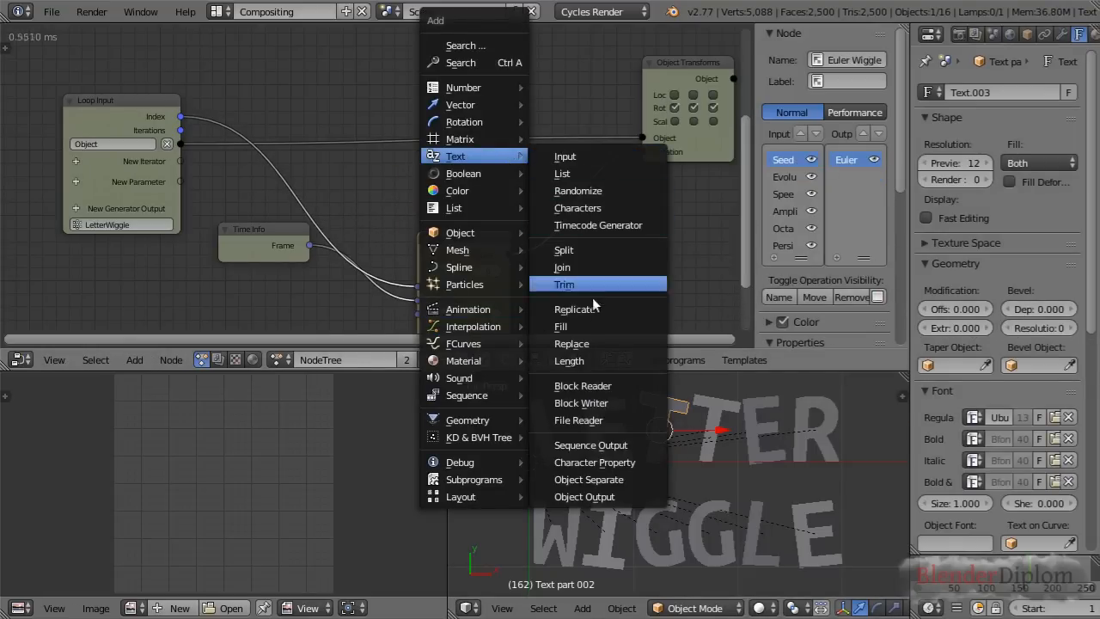
left_click(602, 490)
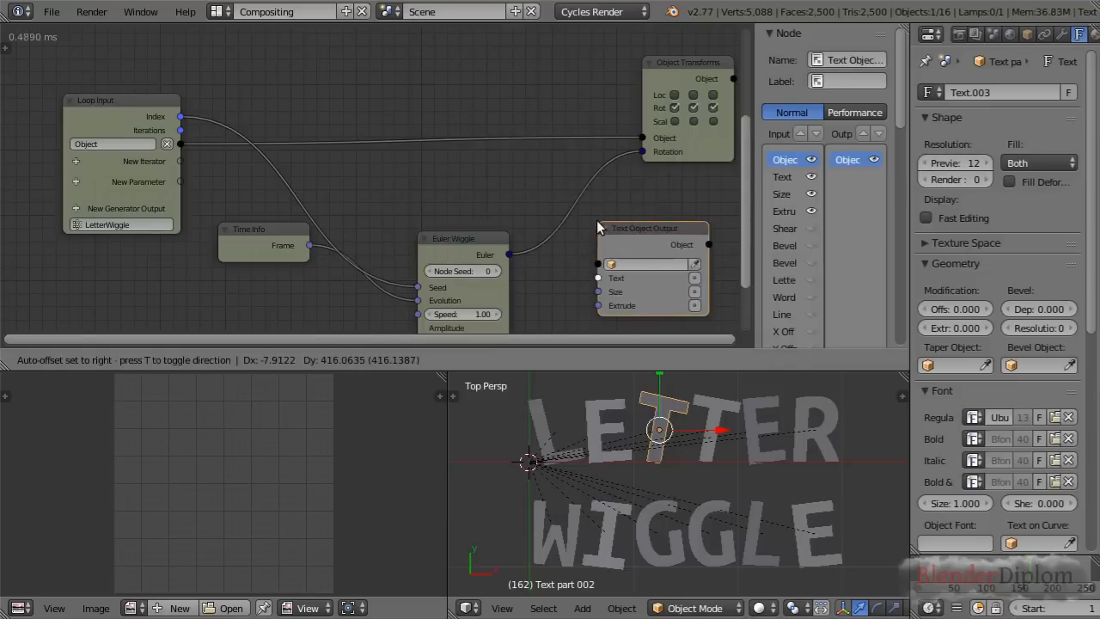
left_click(397, 97)
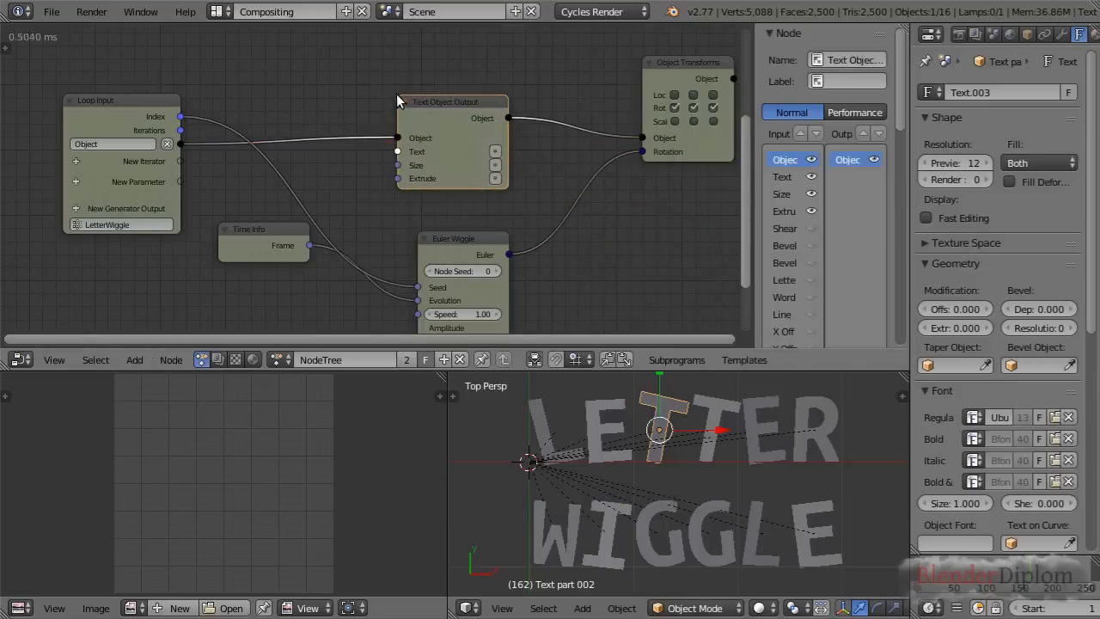
Enable Extrude, Bevel Depth and Bevel Resolution on the Text Object Output node and set them to 0.15, 0.033 and 10
left_click(495, 178)
left_click_drag(468, 178, 508, 184)
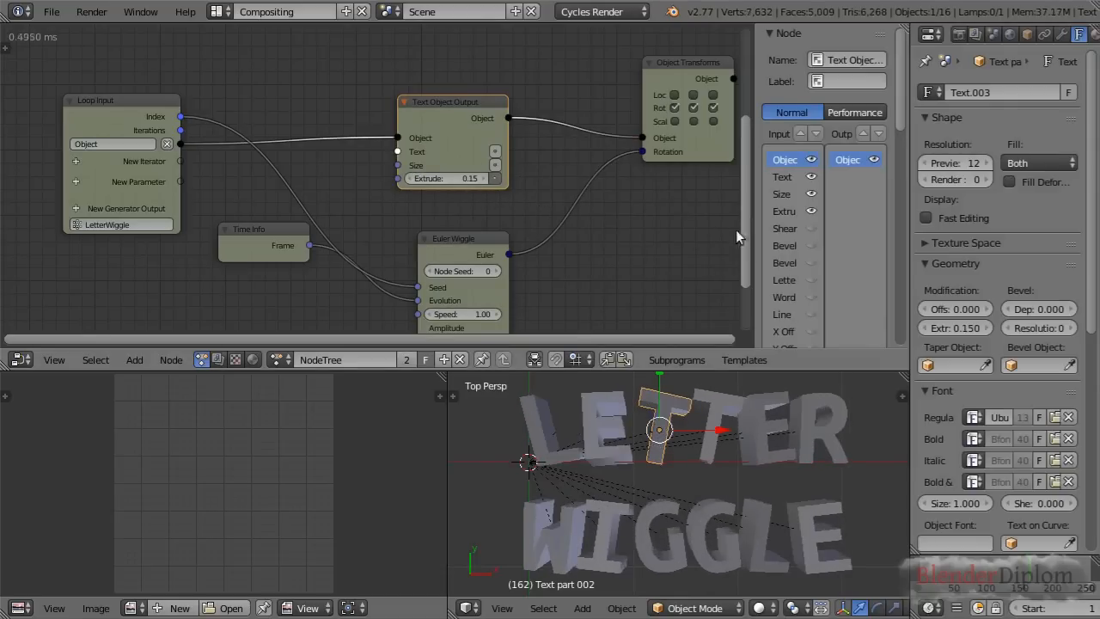
left_click(810, 246)
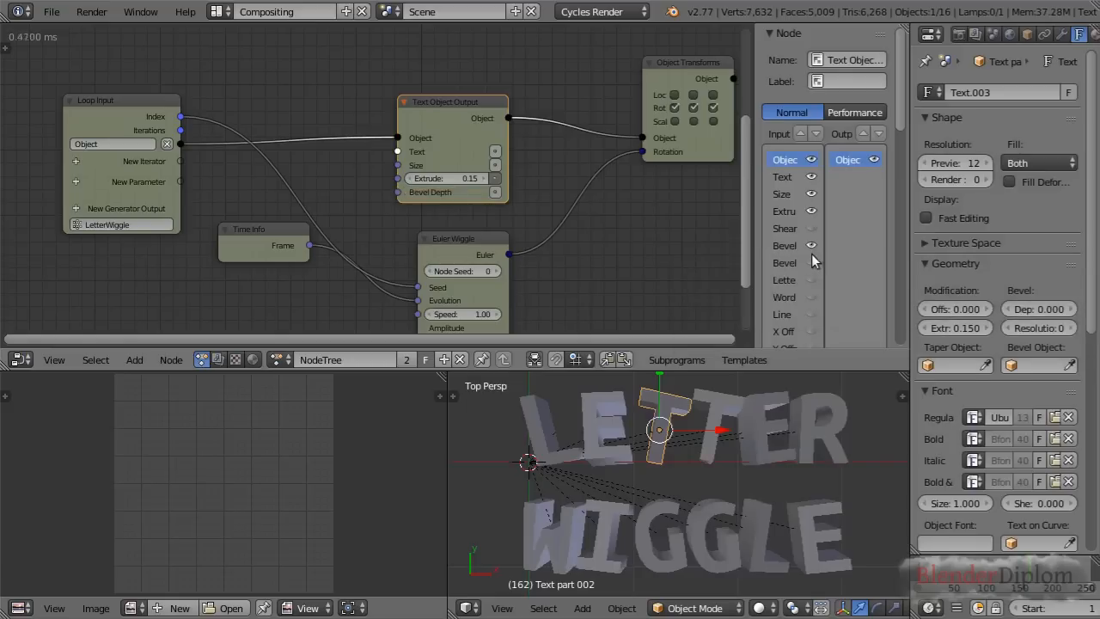
left_click(810, 262)
left_click(495, 191)
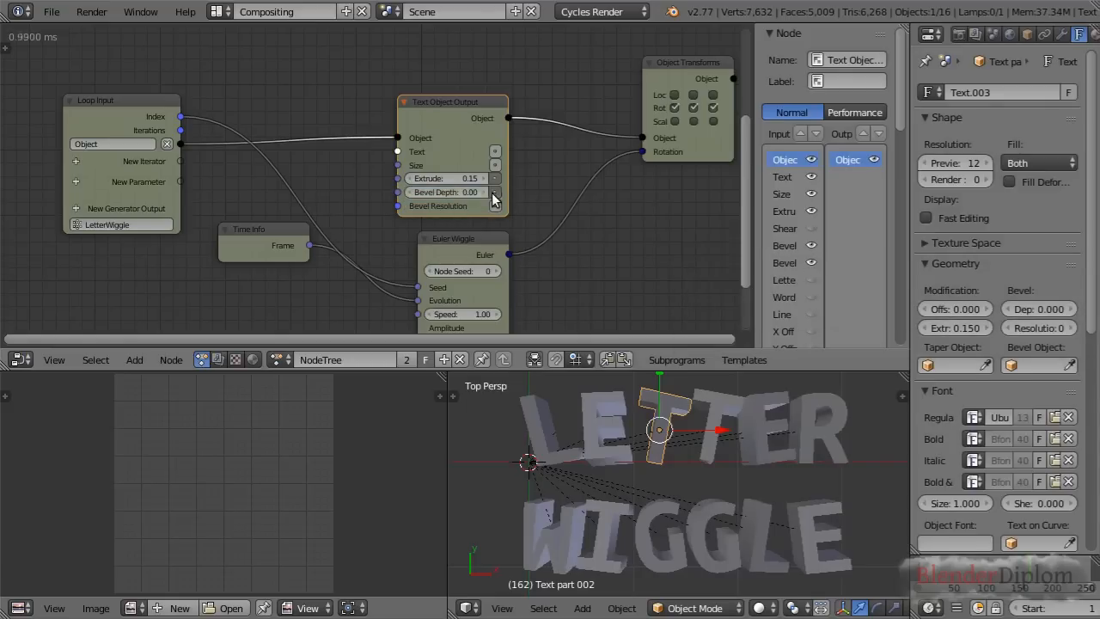
left_click(495, 206)
mouse_move(474, 195)
left_mouse_down()
mouse_move(449, 194)
mouse_move(488, 195)
mouse_move(482, 207)
left_mouse_up()
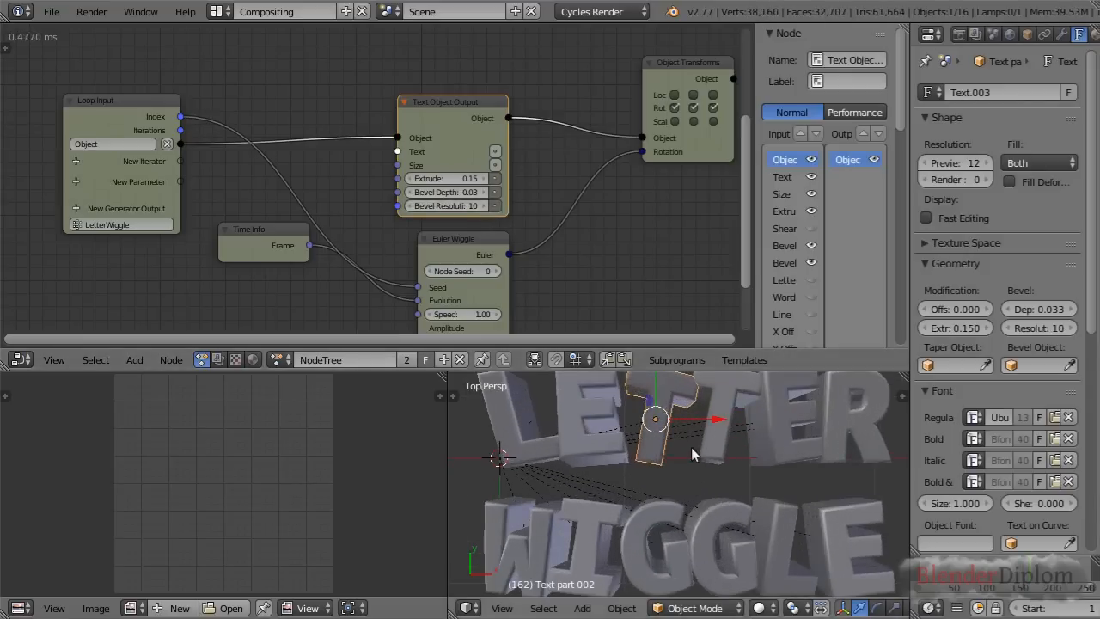
left_click_drag(465, 101, 465, 84)
Select the Separate Text Object and Invoke Subprogram nodes together and move them up to free space above the loop
scroll(480, 115, "down", 1)
scroll(479, 115, "down", 2)
middle_click_drag(440, 89, 555, 211)
left_click(367, 124)
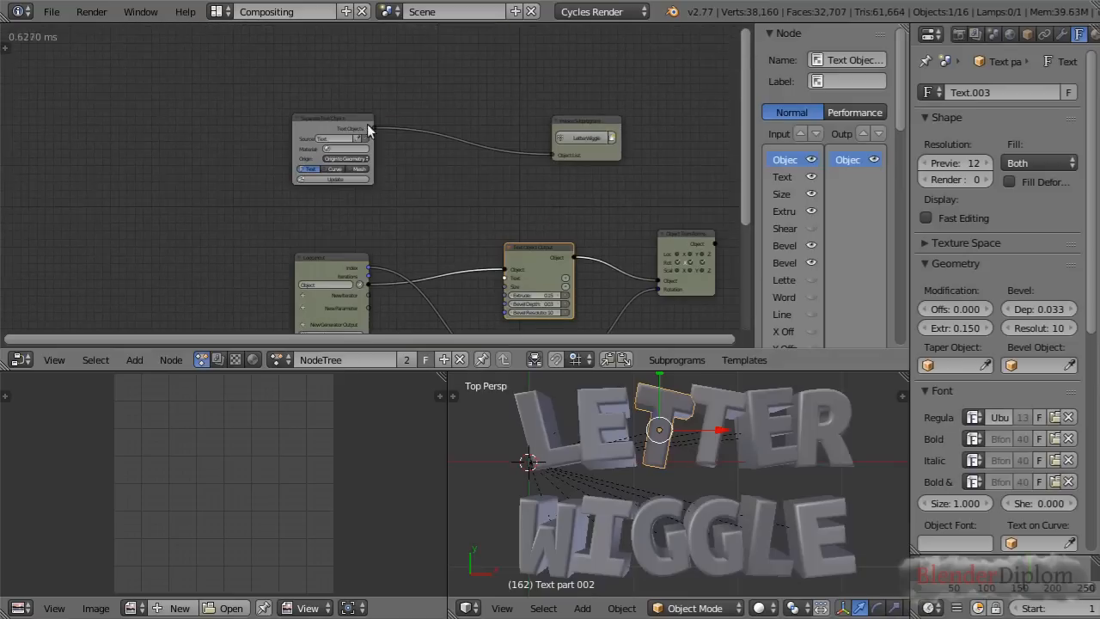
left_click(575, 120)
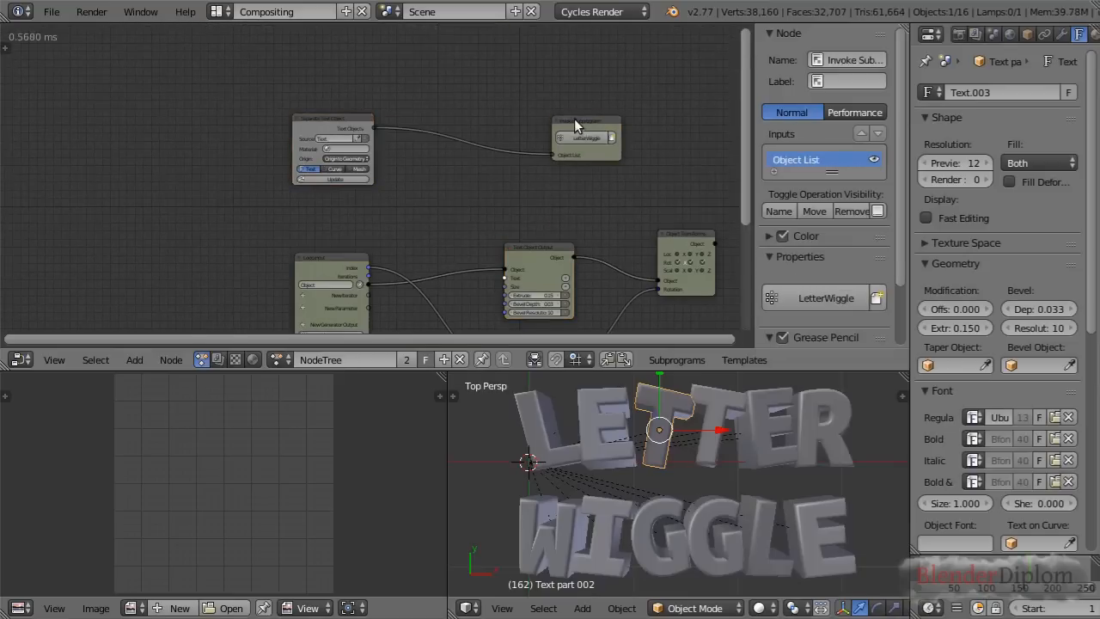
left_click(360, 117, "shift")
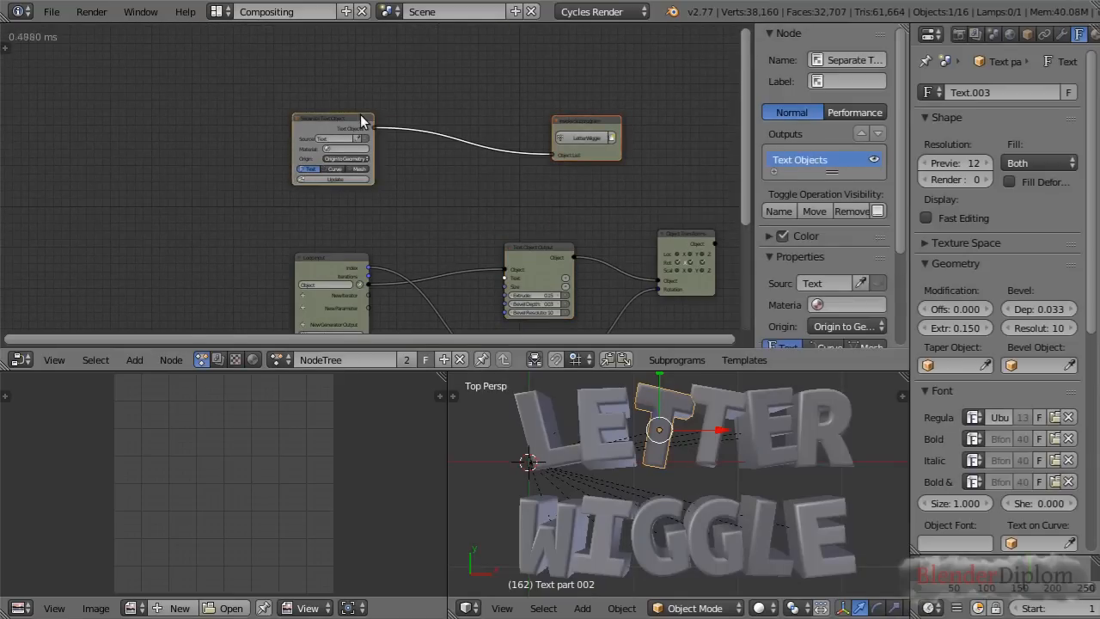
key("g")
left_click(419, 79)
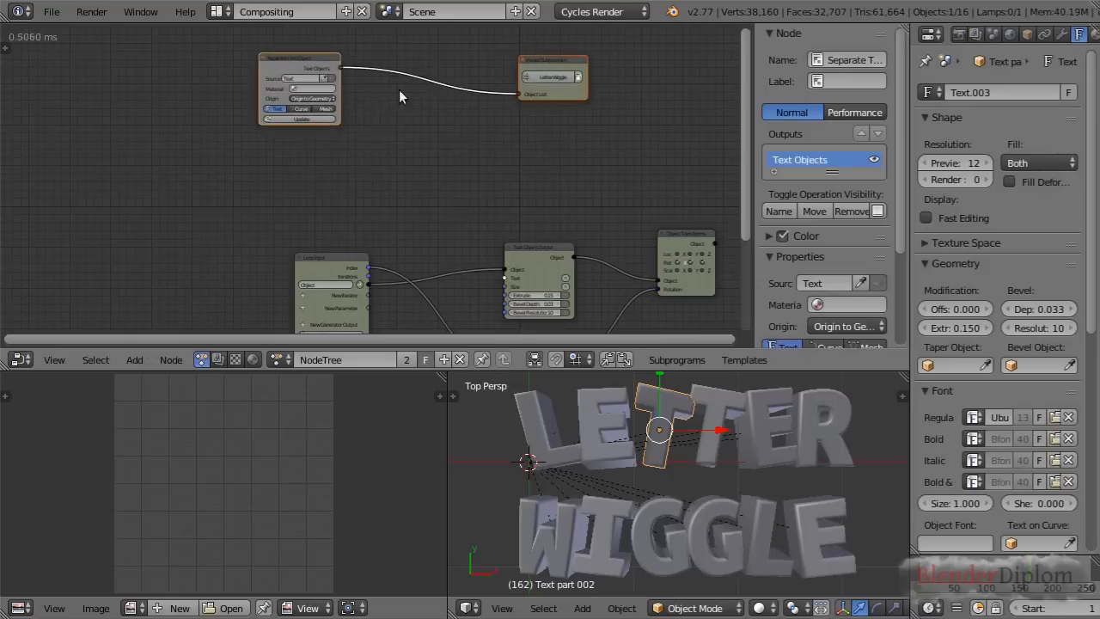
Duplicate the Separate Text Object and LetterWiggle Invoke Subprogram pair and place the copies directly below the originals
key("shift+d")
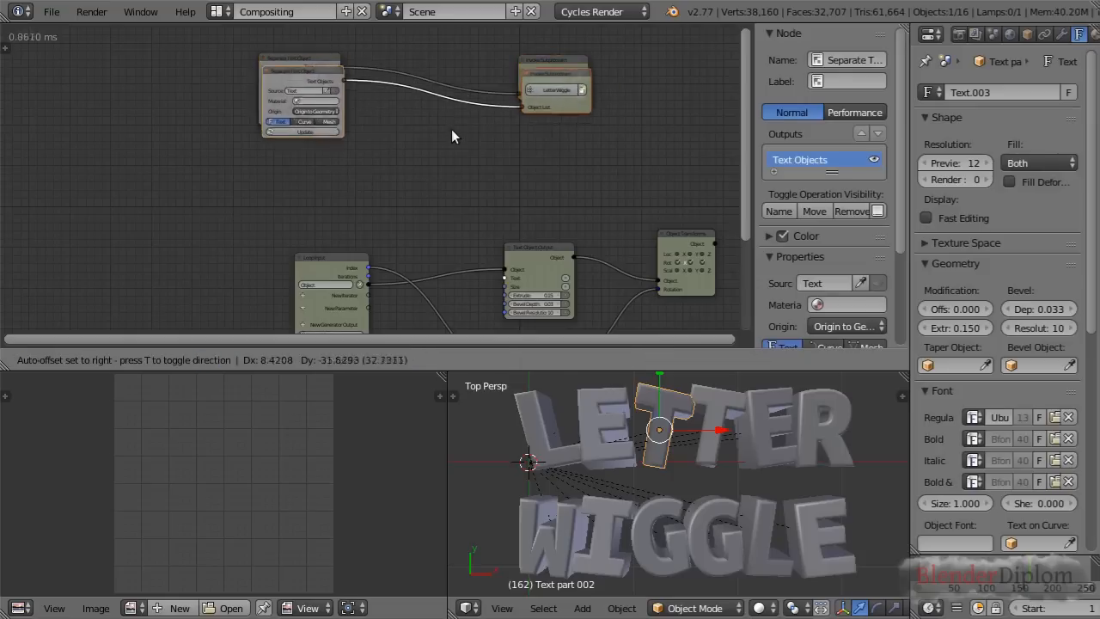
left_click(450, 194)
scroll(450, 194, "up", 1)
scroll(450, 194, "up", 2)
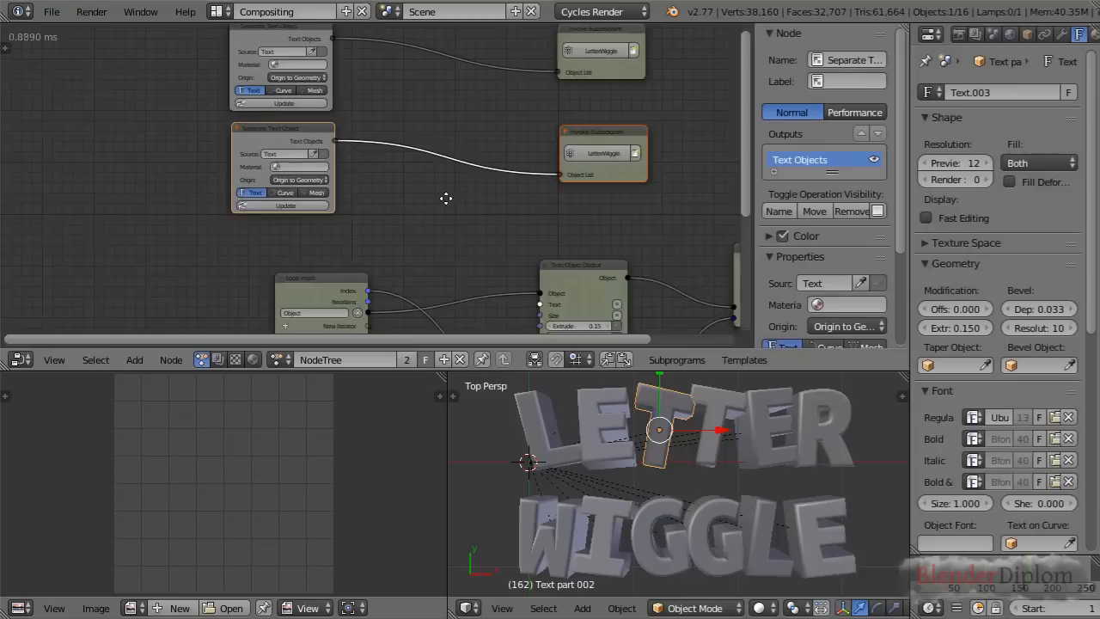
middle_click_drag(448, 194, 435, 225)
scroll(435, 225, "up", 2)
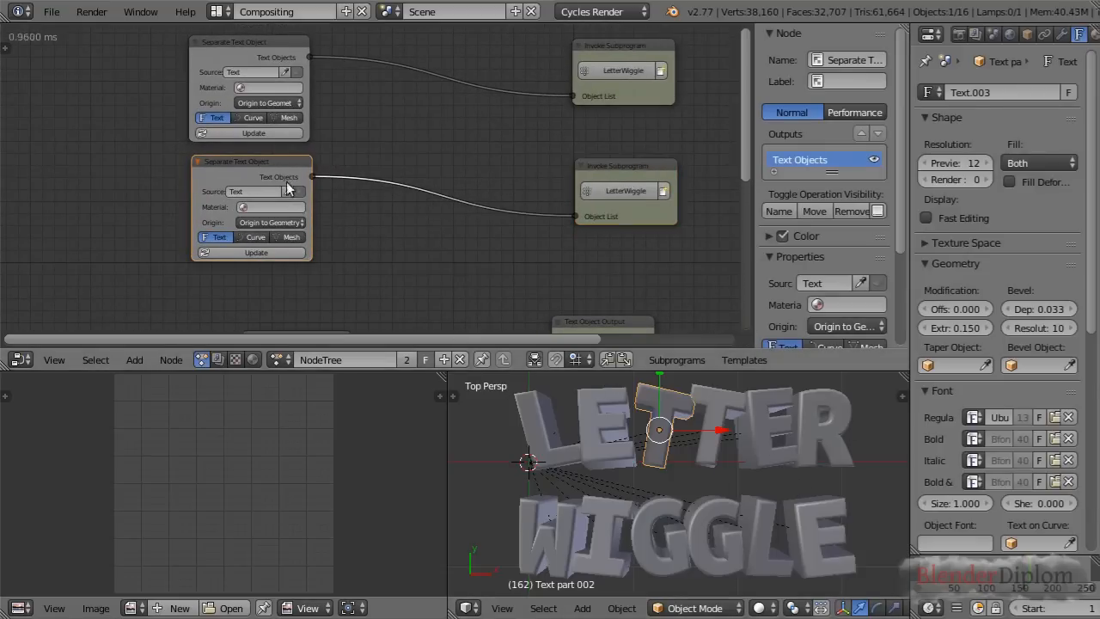
Create two new materials in separate slots on the selected letter T
left_click(227, 40)
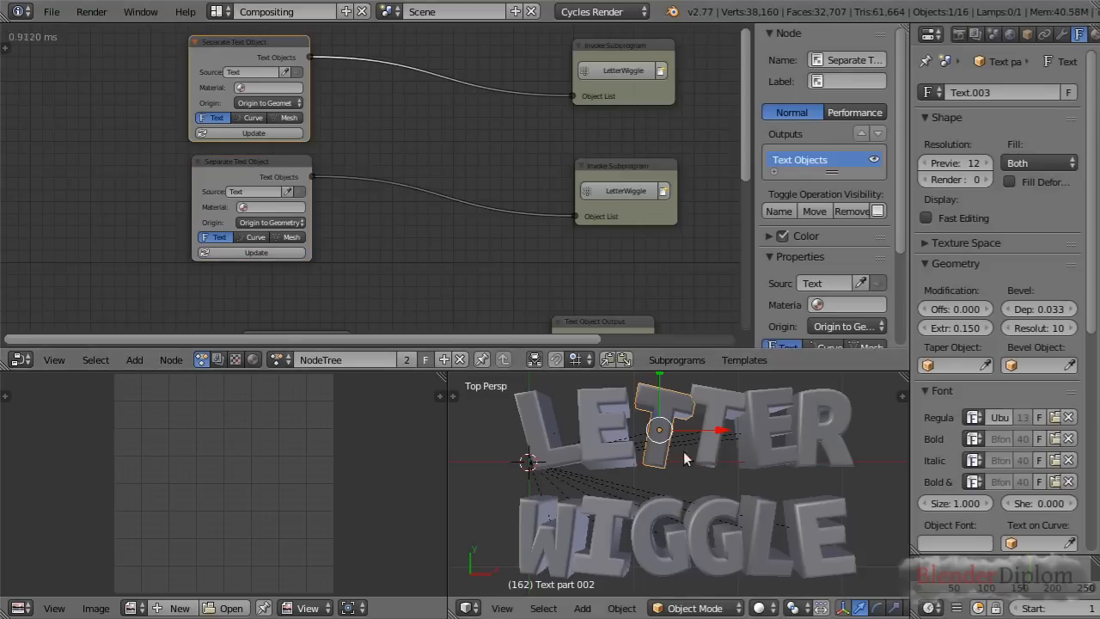
scroll(1076, 34, "down", 2)
left_click(1057, 34)
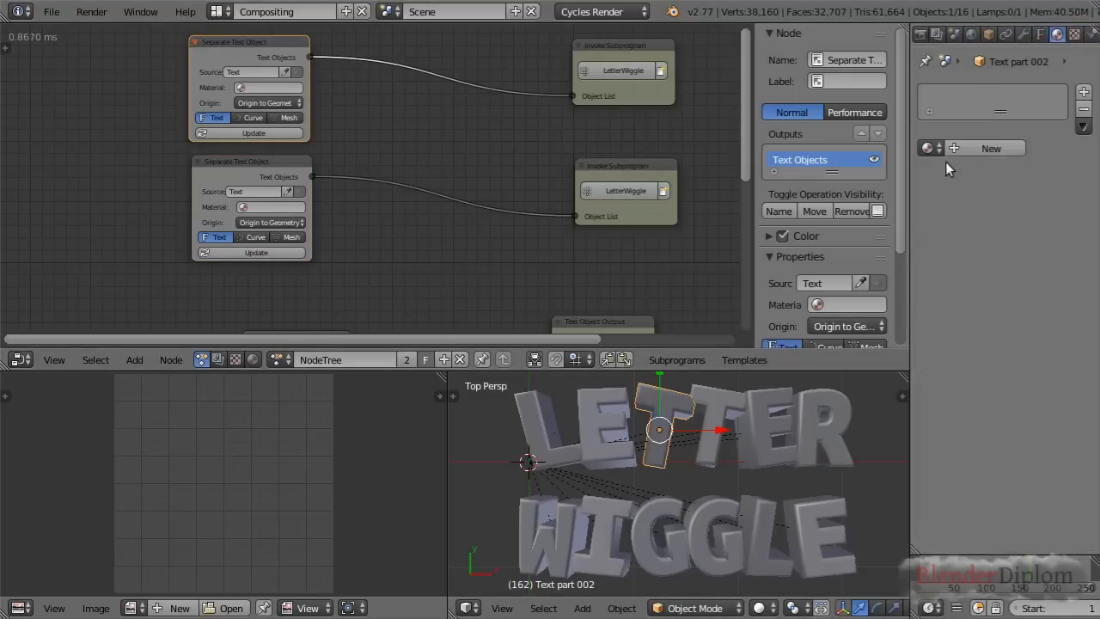
left_click(965, 147)
left_click_drag(1000, 112, 1012, 147)
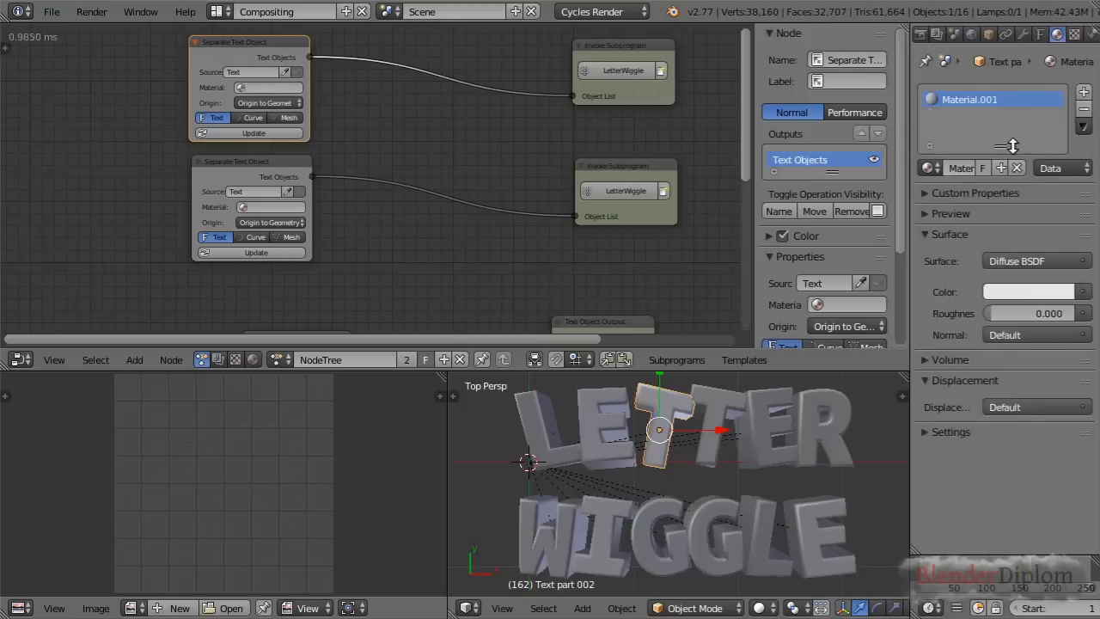
left_click(1084, 92)
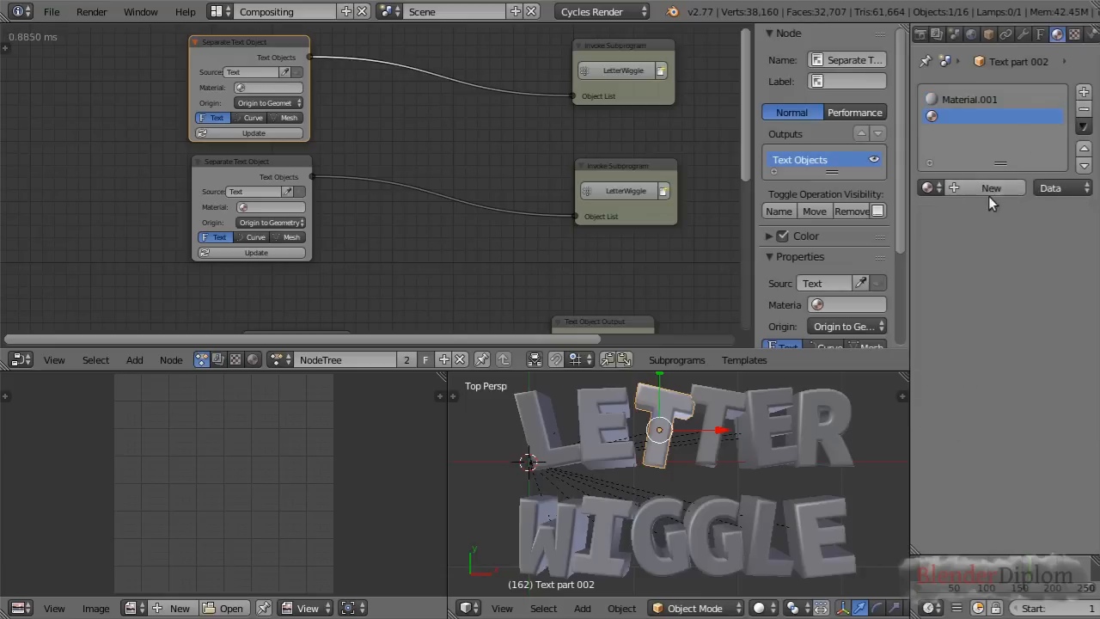
left_click(989, 188)
Rename the letter's first material White and its second material Red
left_click(984, 101)
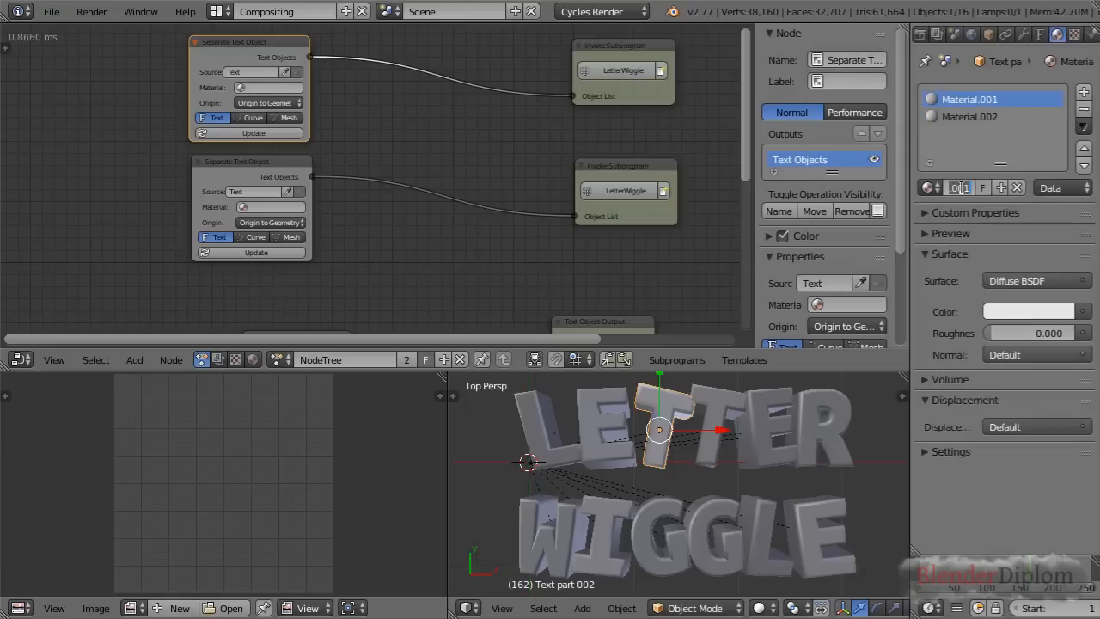
type("White")
key("Return")
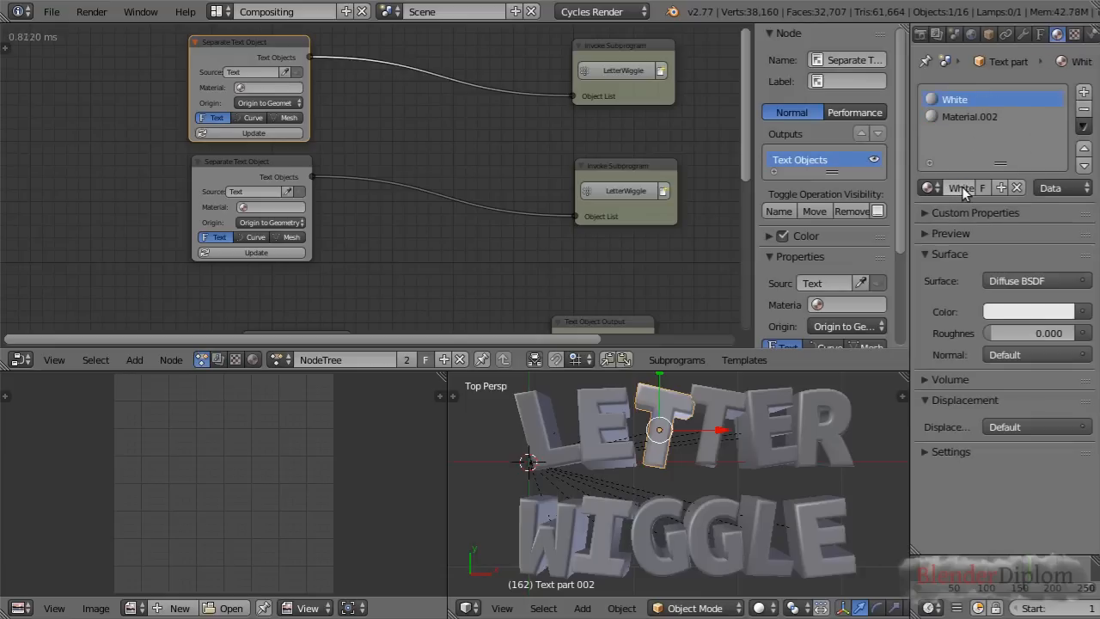
left_click(988, 116)
left_click(961, 187)
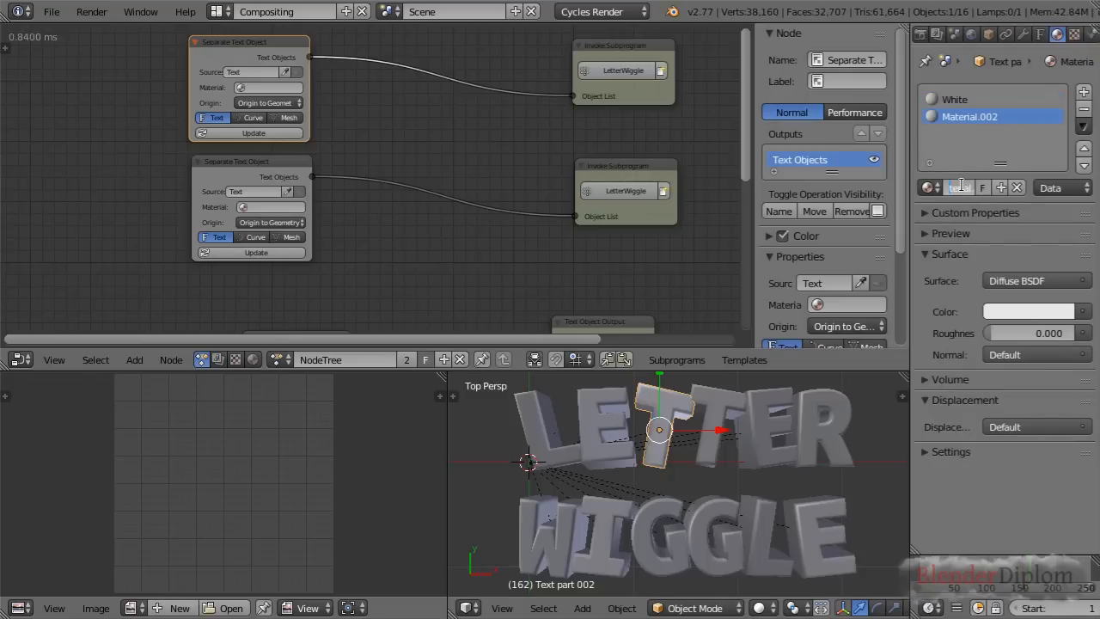
key("ctrl+a")
type("Red")
key("Return")
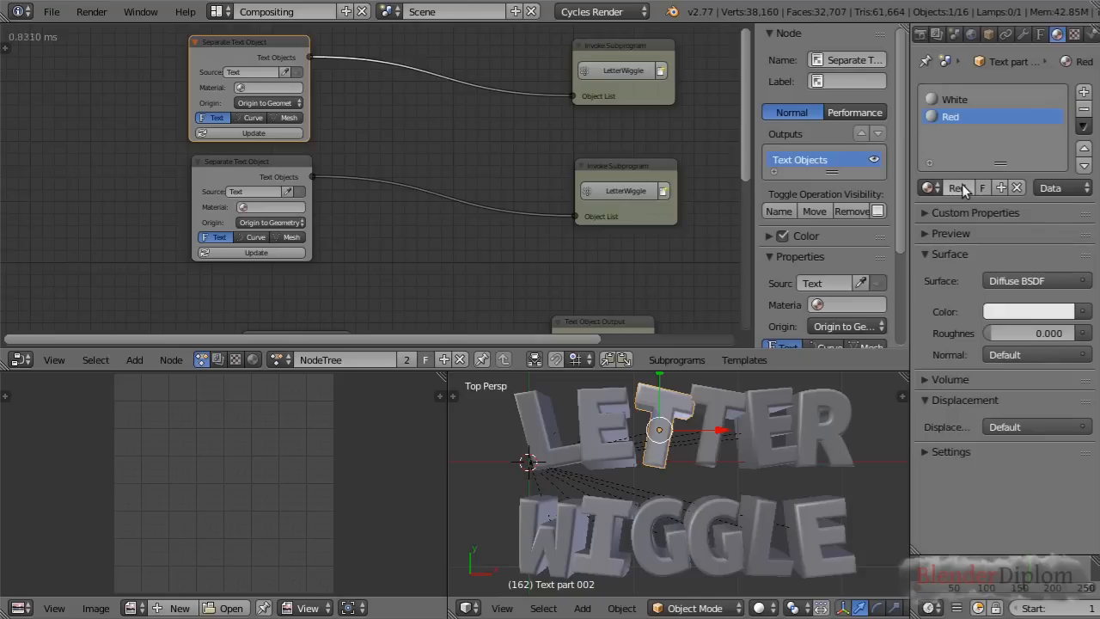
Set the Red material's diffuse color to a bright red and copy that color to its Viewport Color
left_click(1011, 310)
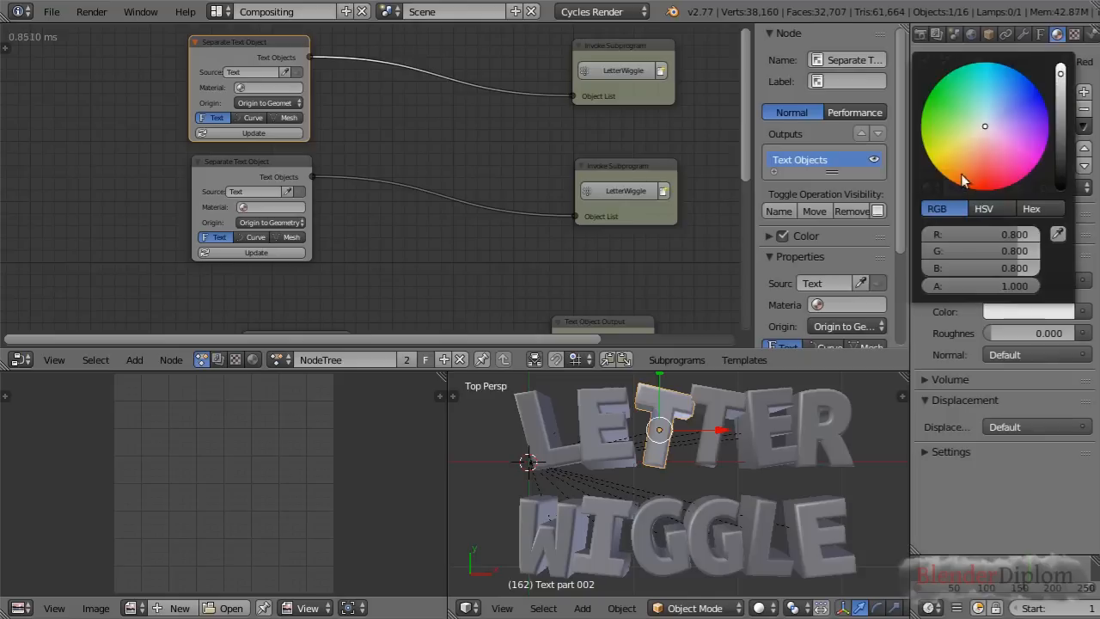
left_click(981, 182)
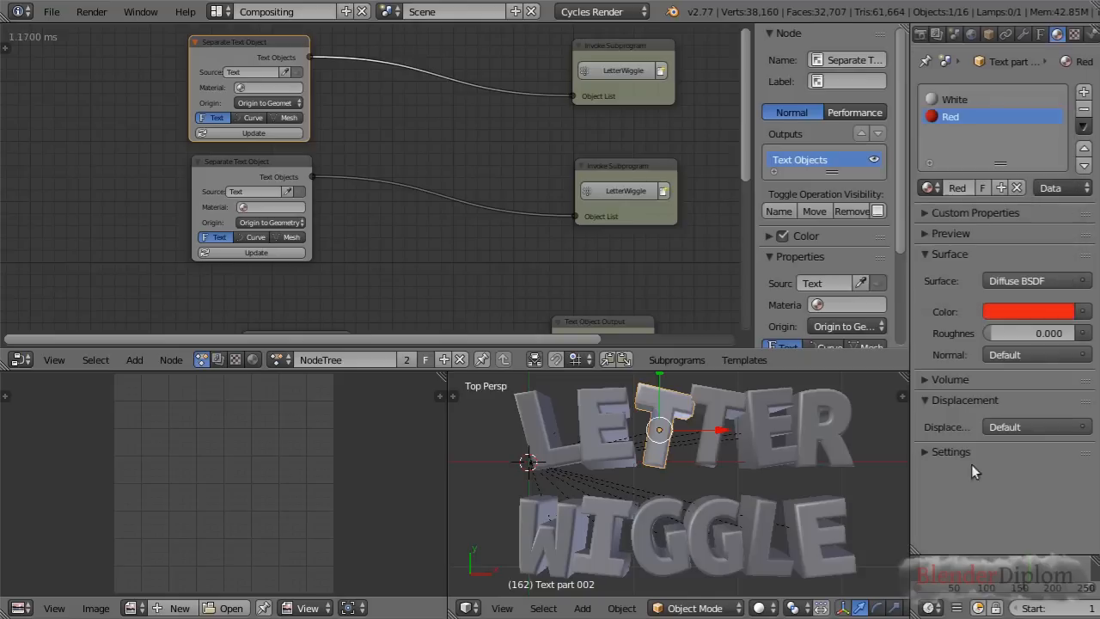
left_click(925, 451)
scroll(949, 457, "down", 3)
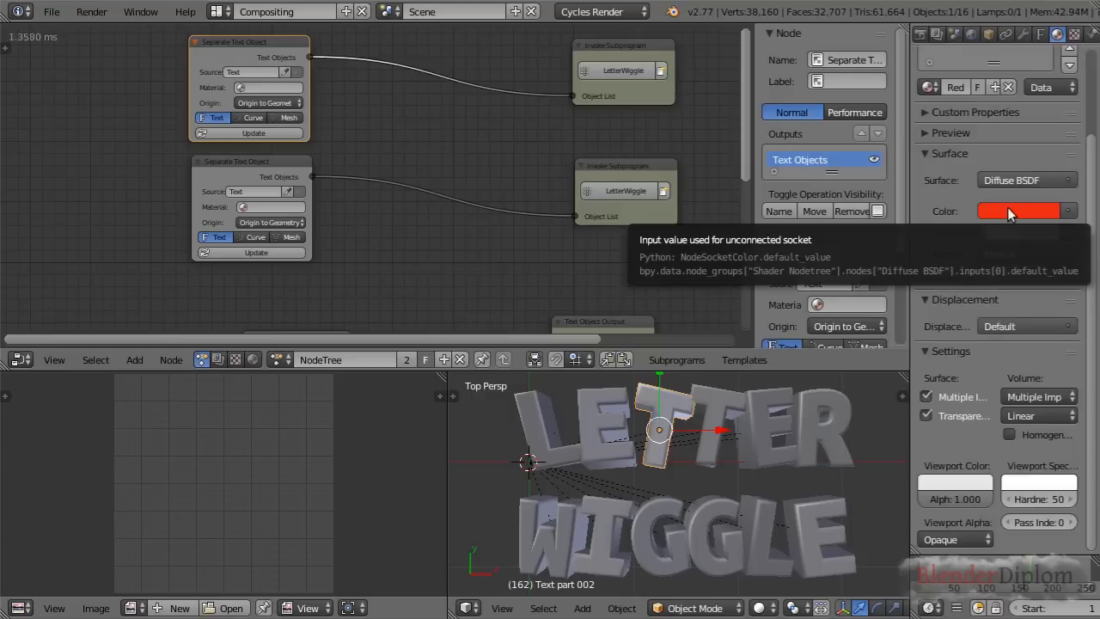
key("ctrl+v")
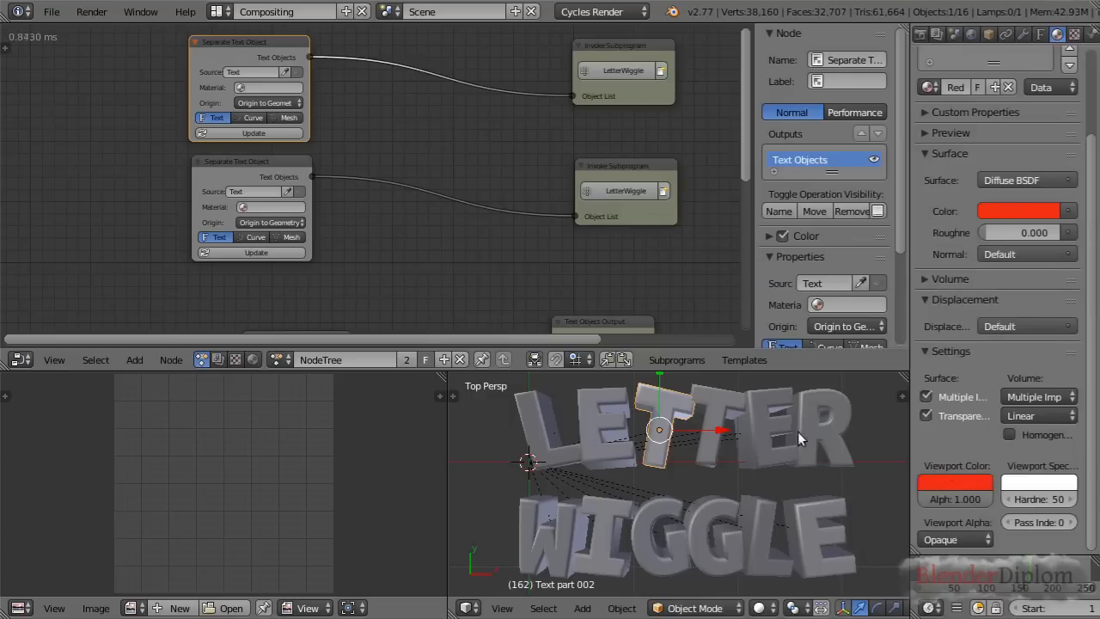
Assign the Red material to the upper Separate Text Object node and update it to recreate its letters
middle_click_drag(369, 121, 373, 155)
scroll(376, 149, "down", 1)
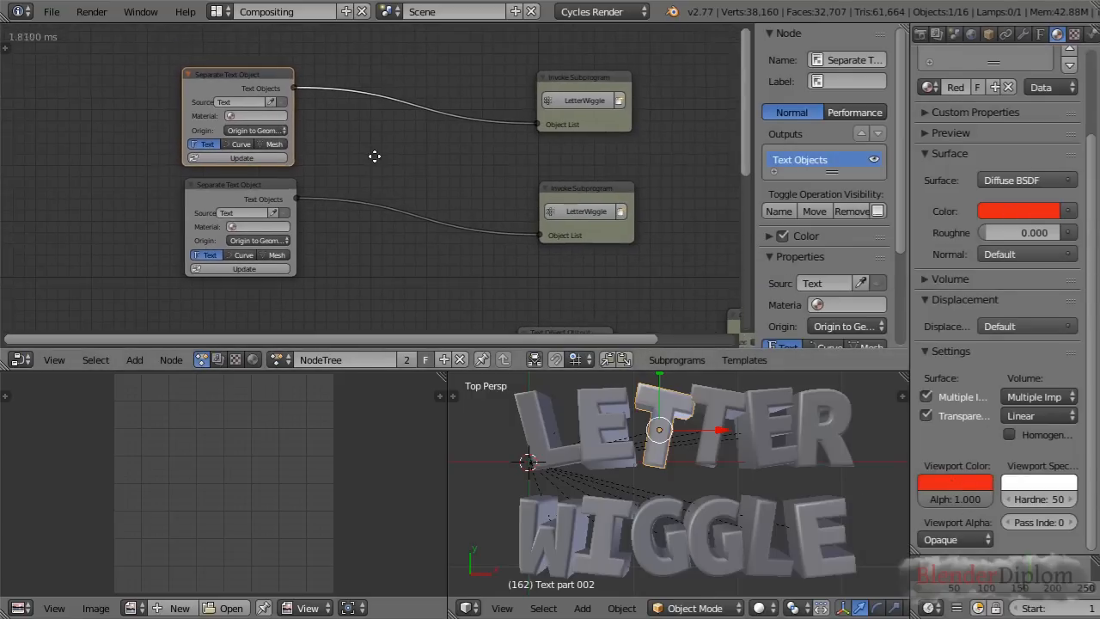
left_click(261, 117)
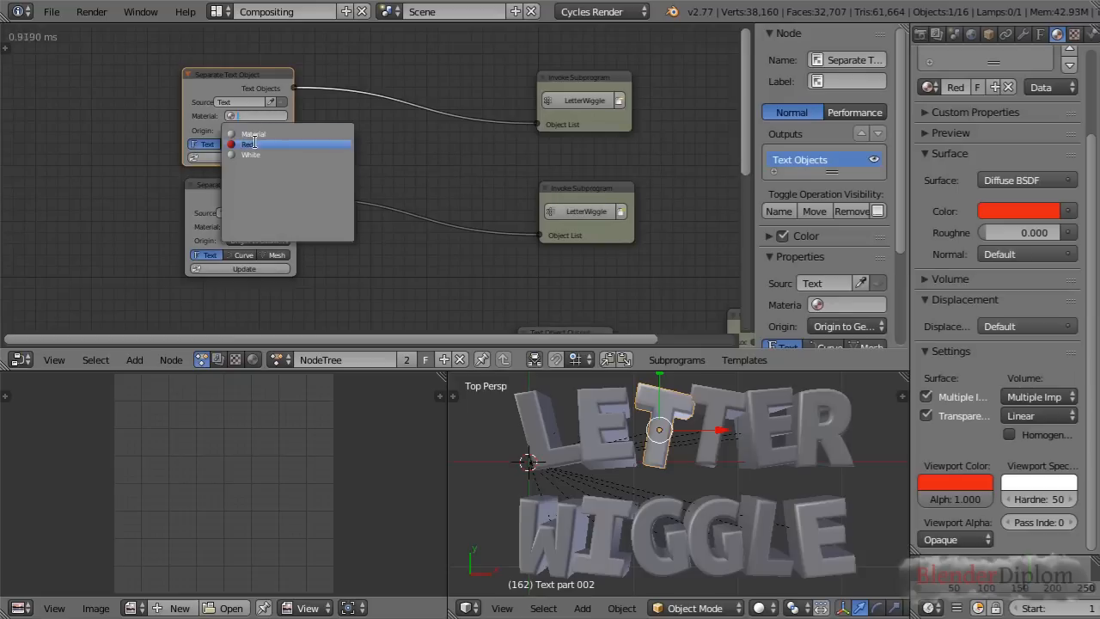
left_click(252, 142)
left_click(248, 157)
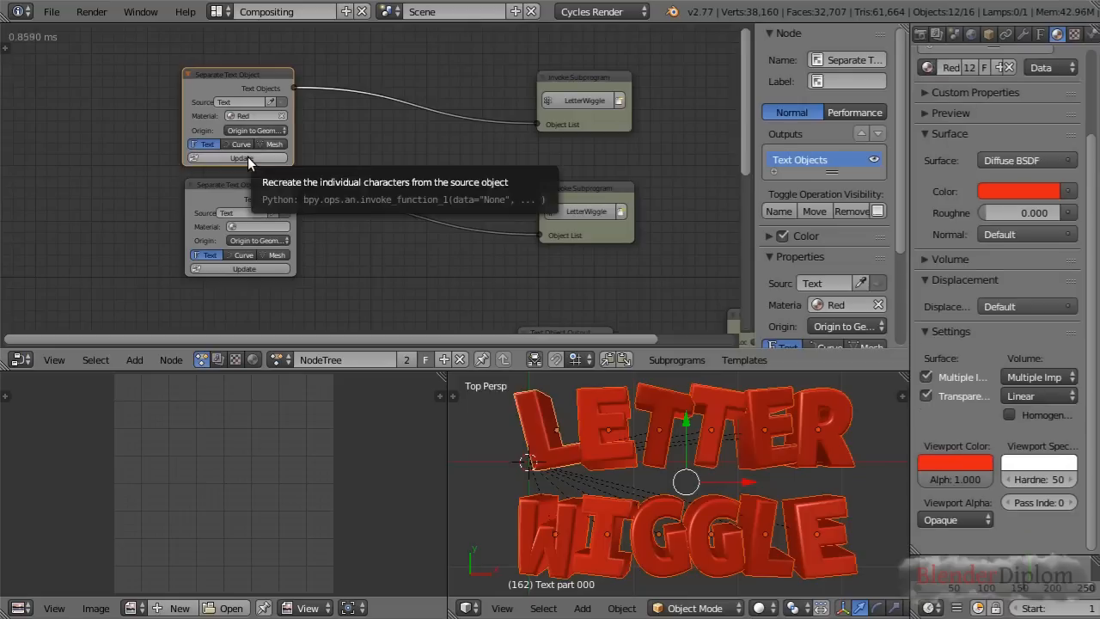
Assign the White material to the lower Separate Text Object node
middle_click_drag(412, 182, 391, 163)
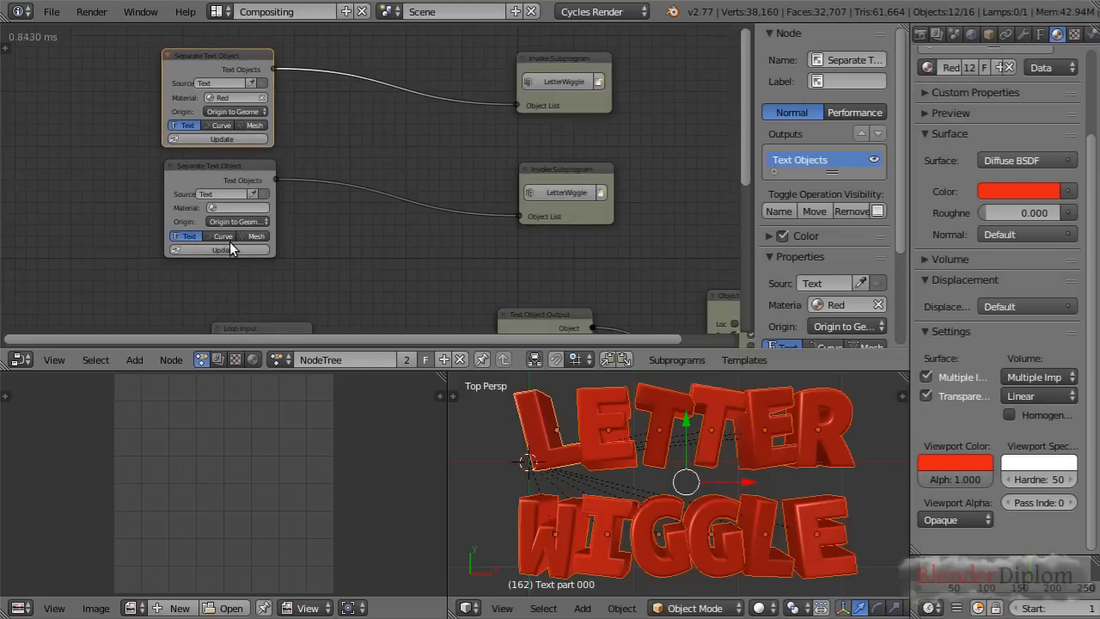
left_click(231, 207)
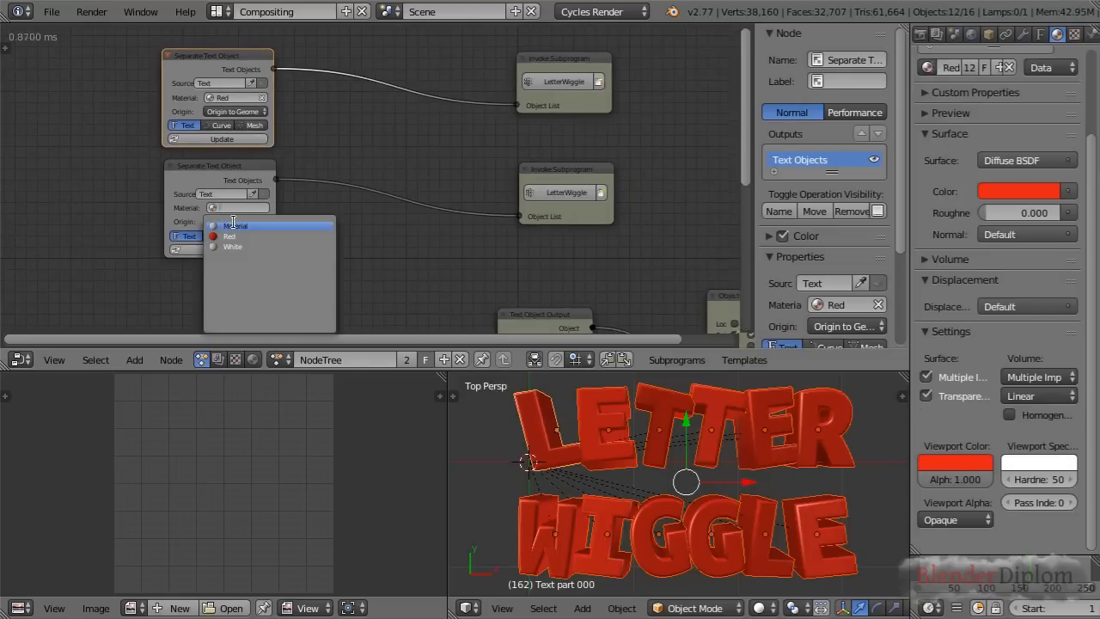
left_click(233, 246)
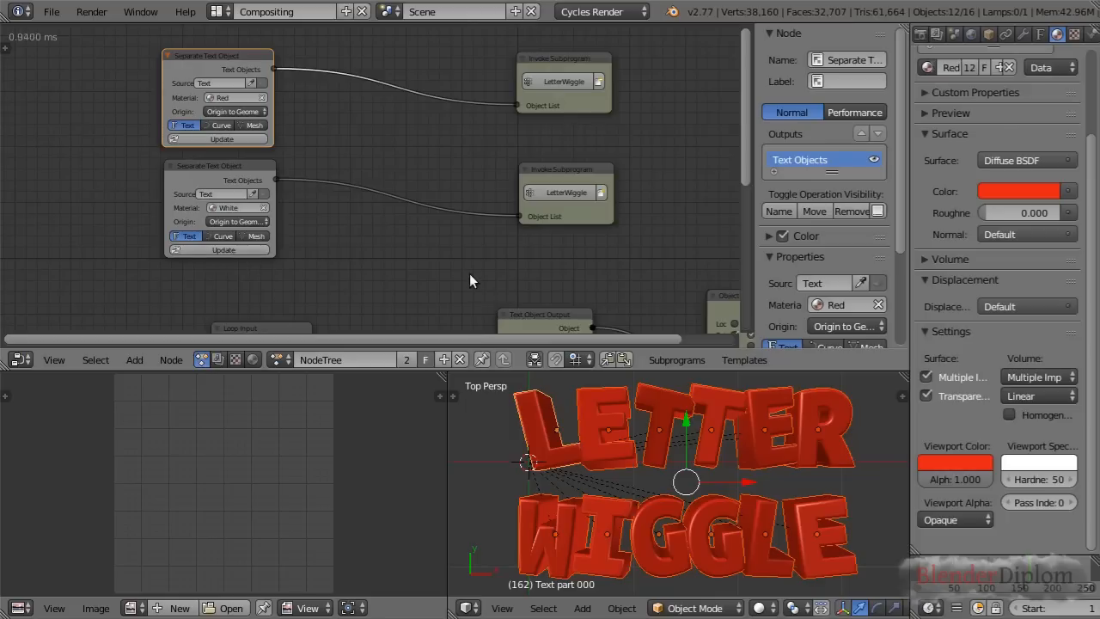
Expose the Text Object Output node's Extrude and Bevel Depth inputs as new parameters on the LetterWiggle Loop Input node
middle_click_drag(469, 275, 468, 240)
scroll(468, 240, "down", 2)
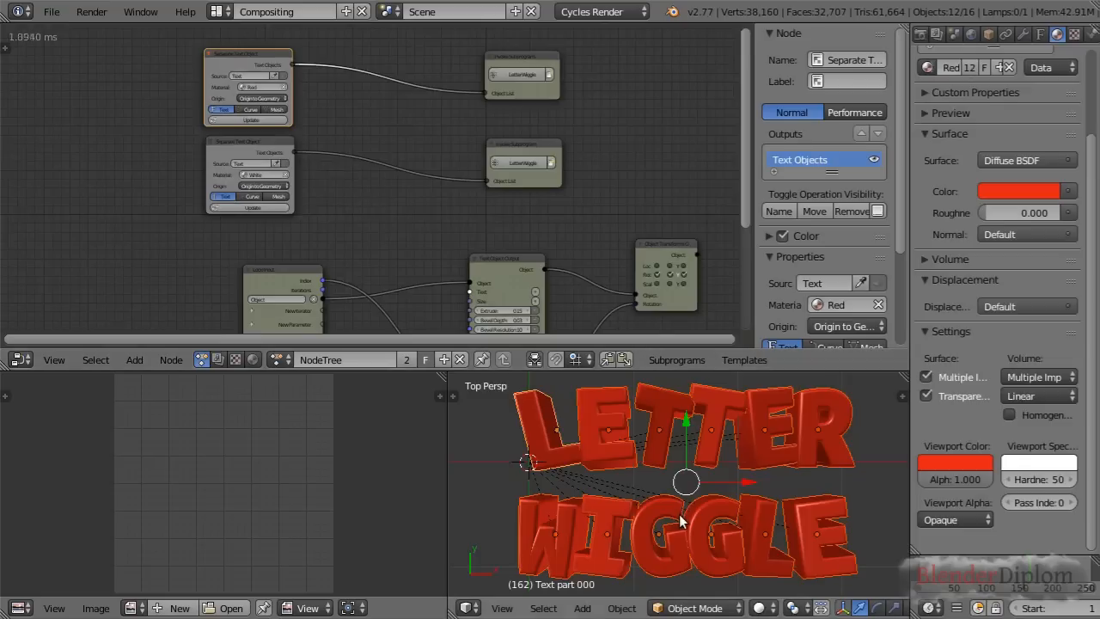
middle_click_drag(402, 228, 507, 141)
scroll(472, 152, "up", 1)
scroll(472, 146, "up", 1)
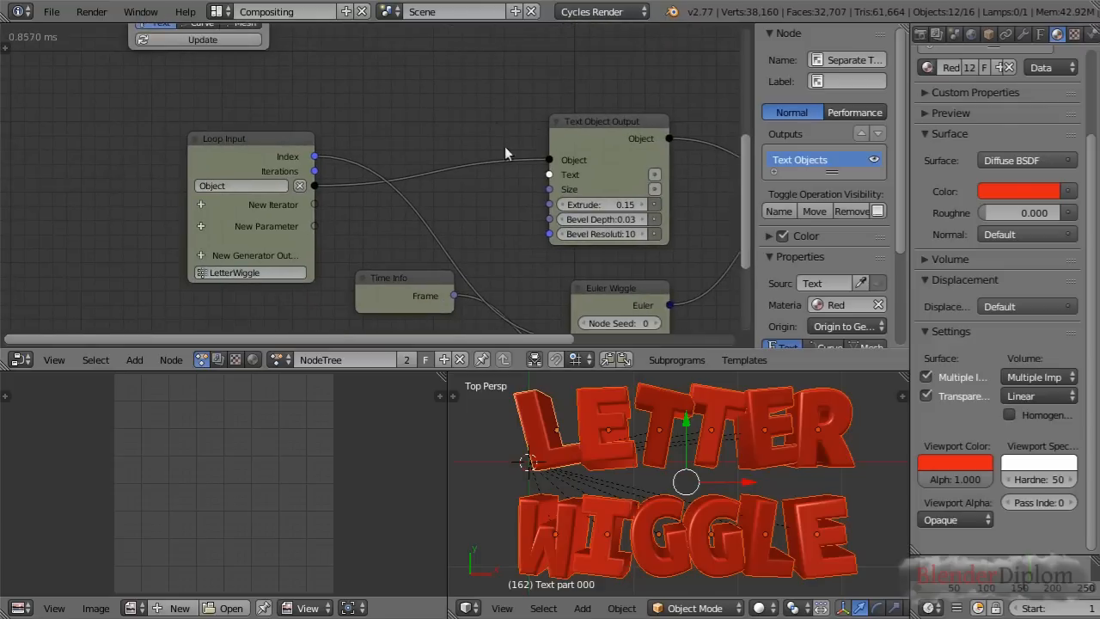
left_click_drag(550, 208, 318, 226)
left_click_drag(550, 220, 316, 243)
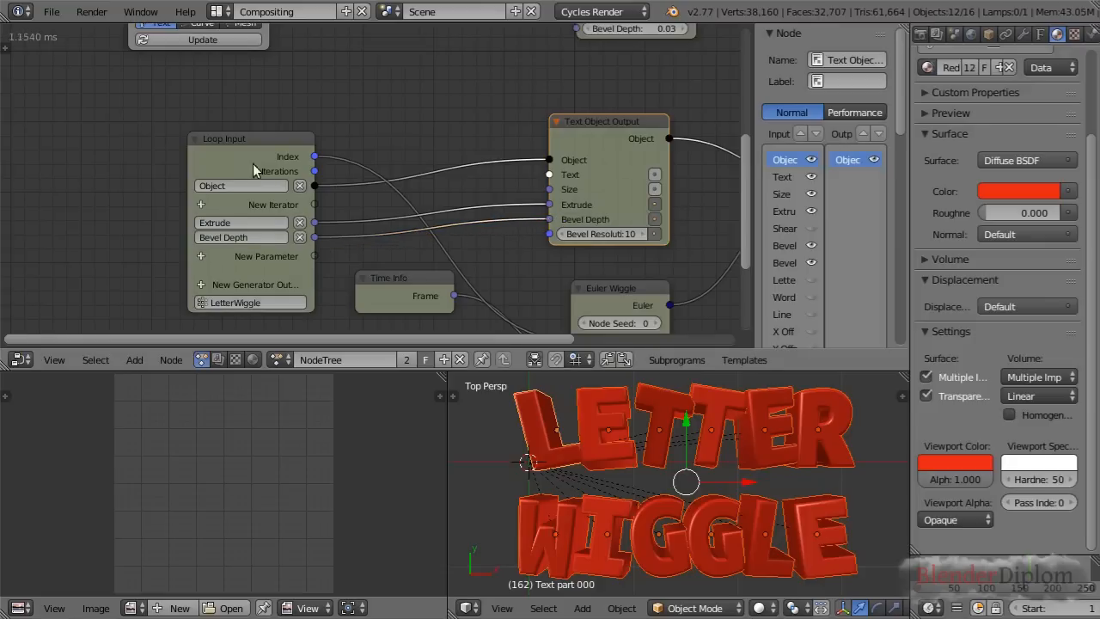
On the Invoke Subprogram node for the white letters, set Extrude to 0.10 and Bevel Depth to 0.05
middle_click_drag(461, 78, 366, 246)
scroll(437, 228, "down", 2)
scroll(430, 214, "down", 1)
middle_click_drag(388, 139, 373, 170)
scroll(376, 162, "up", 2)
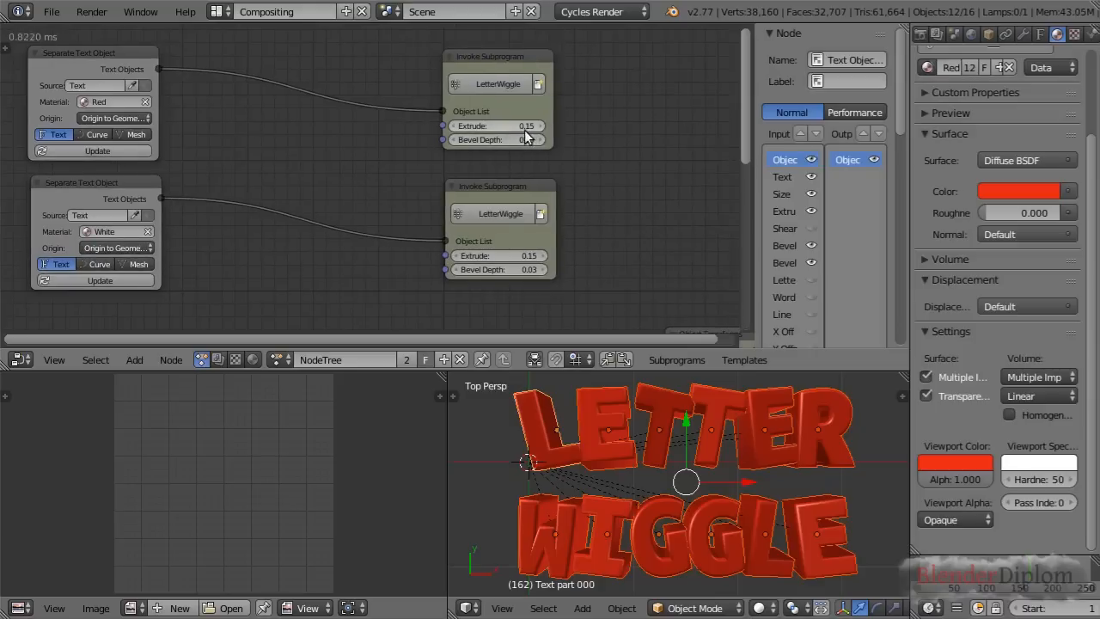
left_click(504, 255)
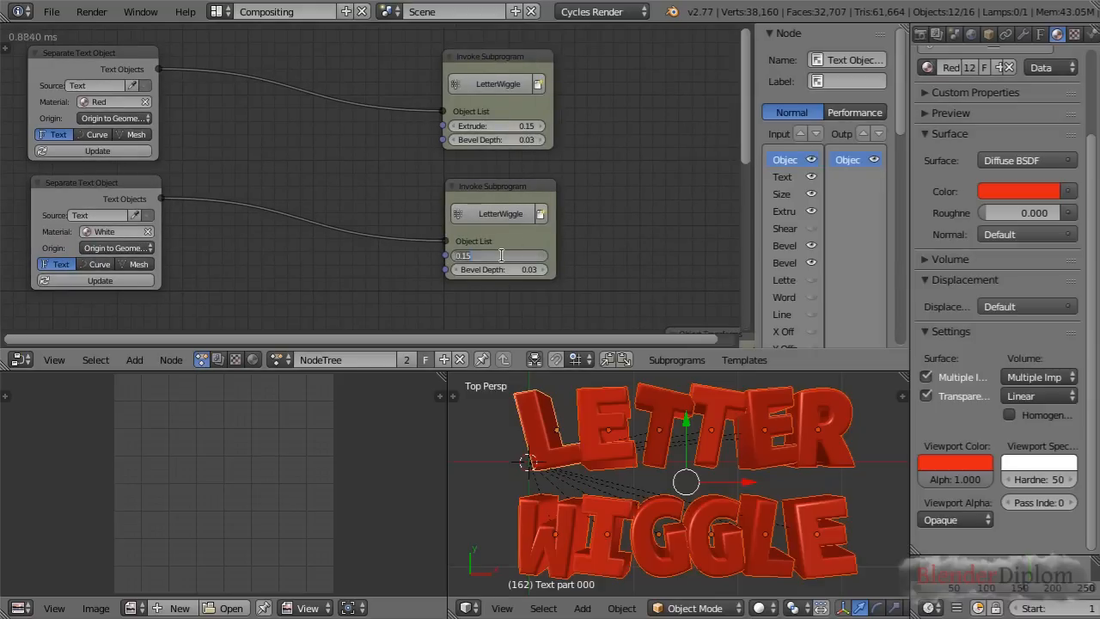
type("0.1")
key("Return")
scroll(502, 254, "up", 1)
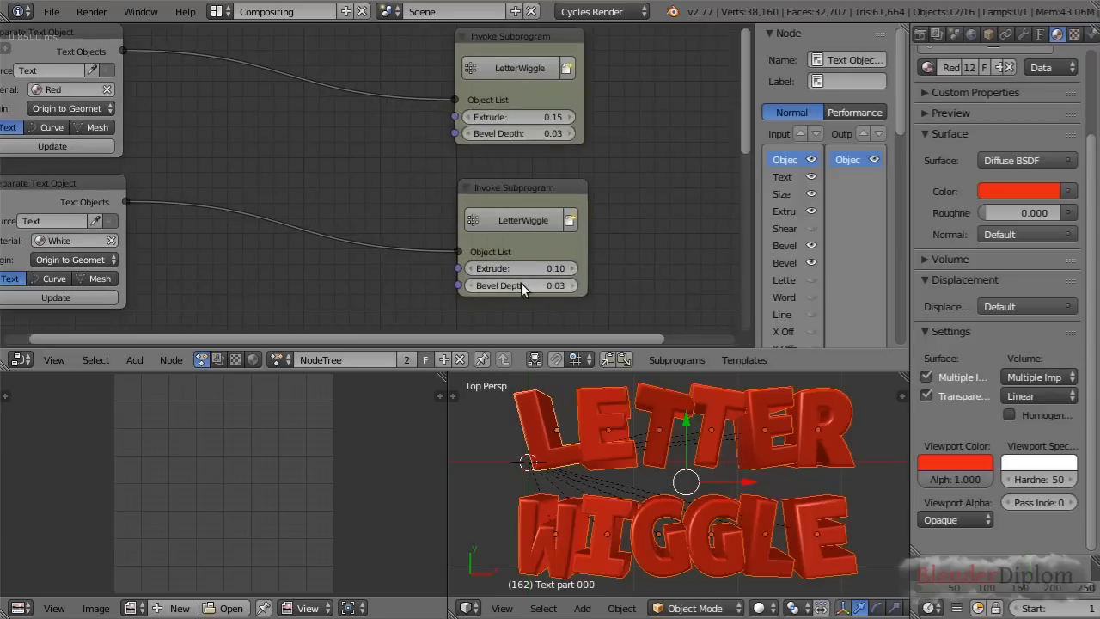
left_click(522, 283)
type("0.05")
key("Return")
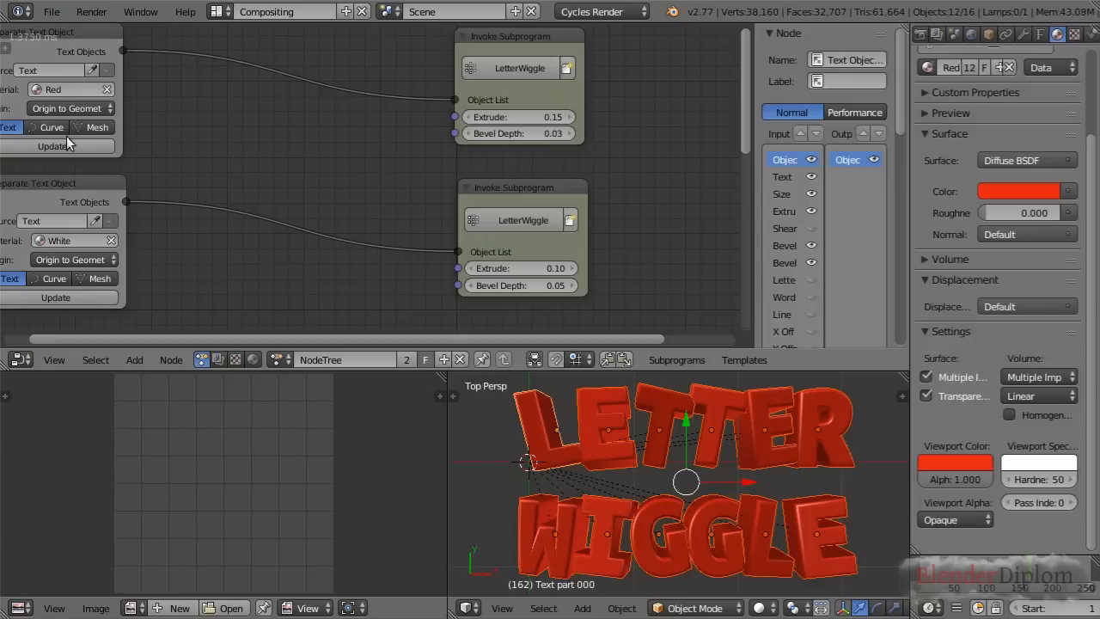
Update the lower Separate Text Object node to generate the white set of letters
left_click(68, 297)
scroll(733, 507, "up", 1)
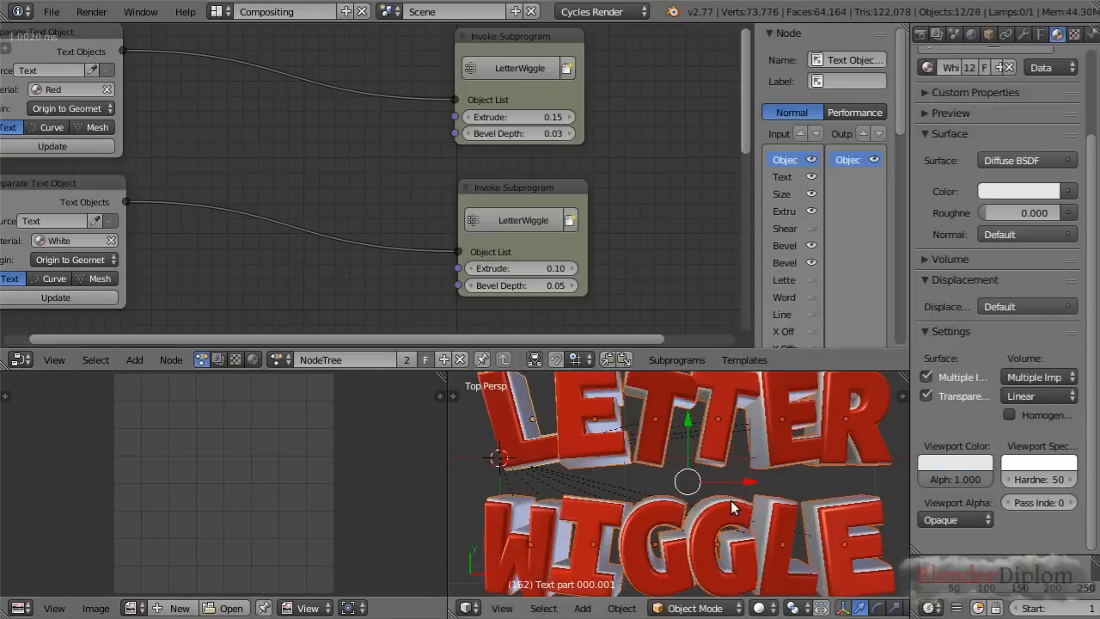
middle_click_drag(715, 496, 704, 456, "shift")
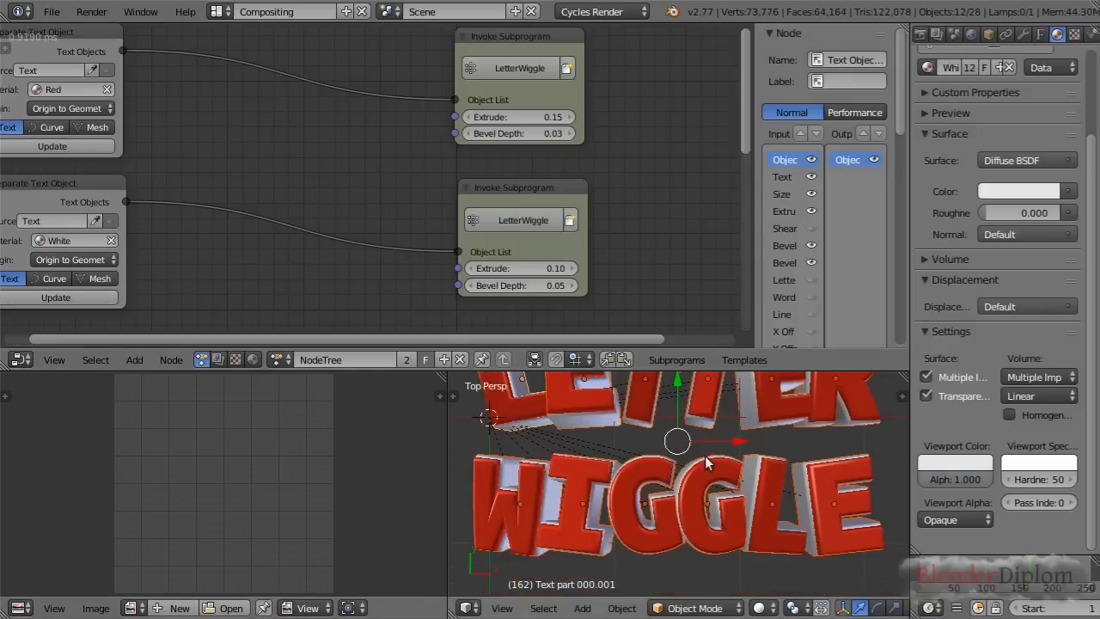
Select the red and white copies of the first E in LETTER in turn to compare the overlapping objects
right_click(584, 421)
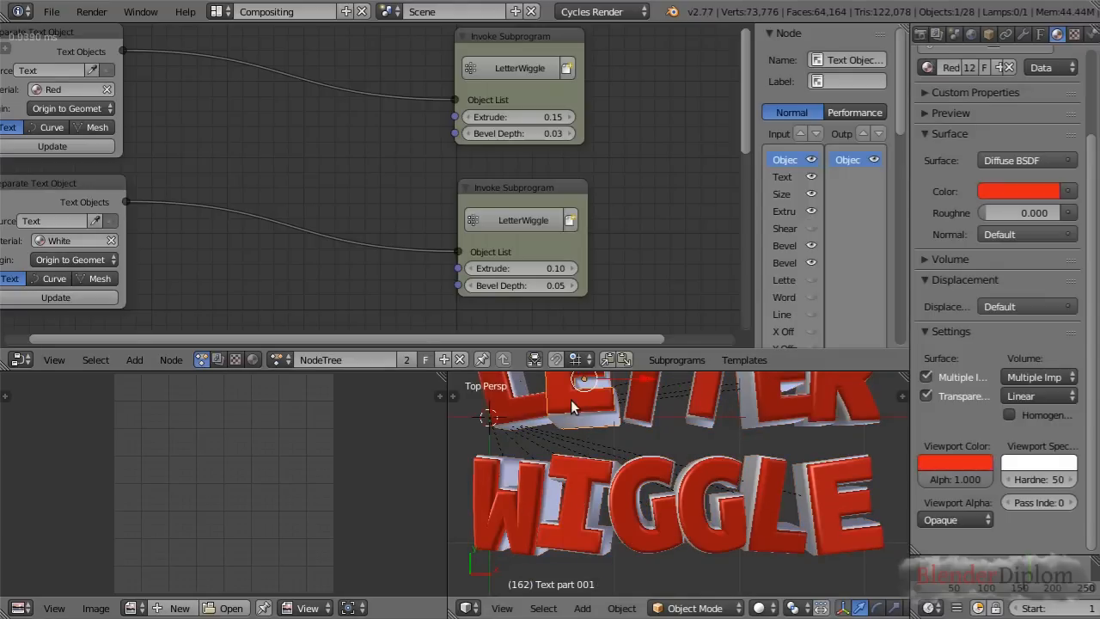
right_click(577, 417)
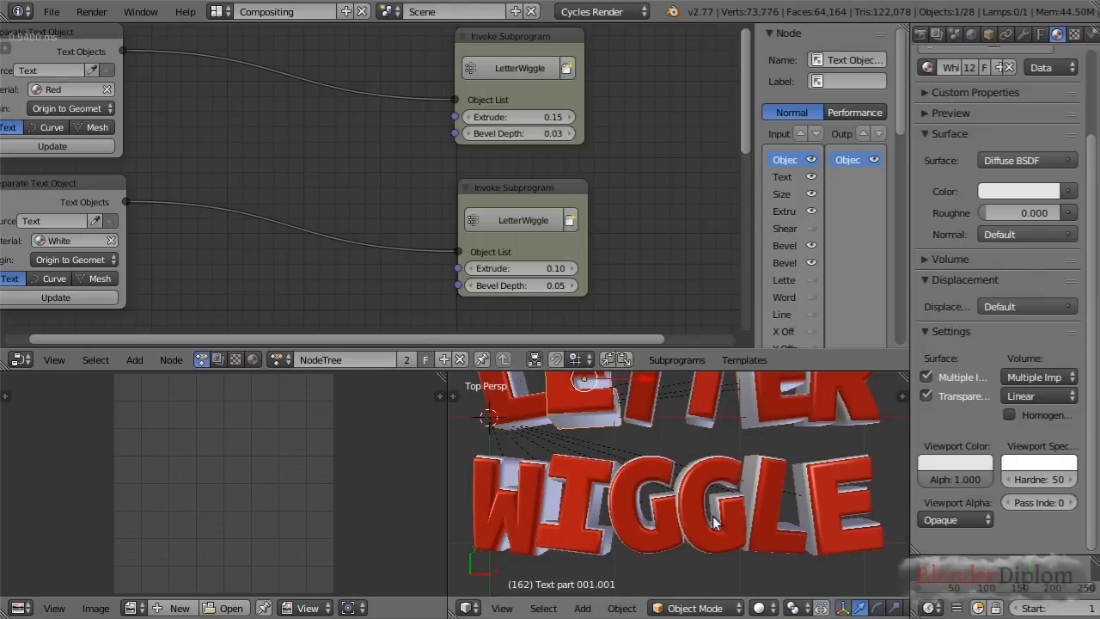
scroll(715, 521, "down", 2)
scroll(703, 497, "up", 3)
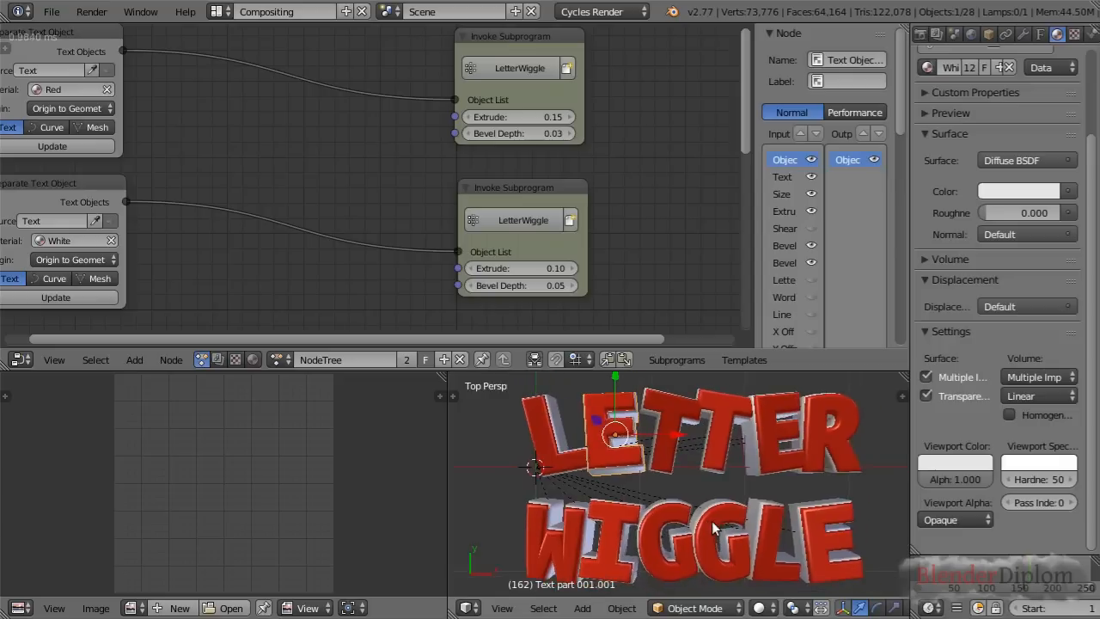
scroll(375, 255, "down", 1)
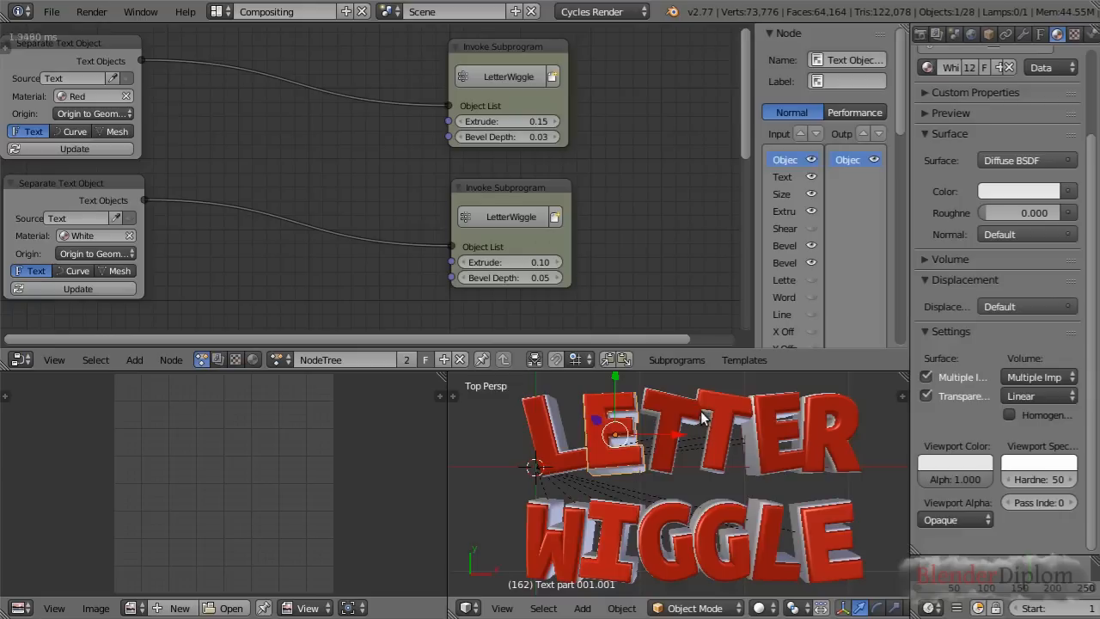
left_click(97, 50)
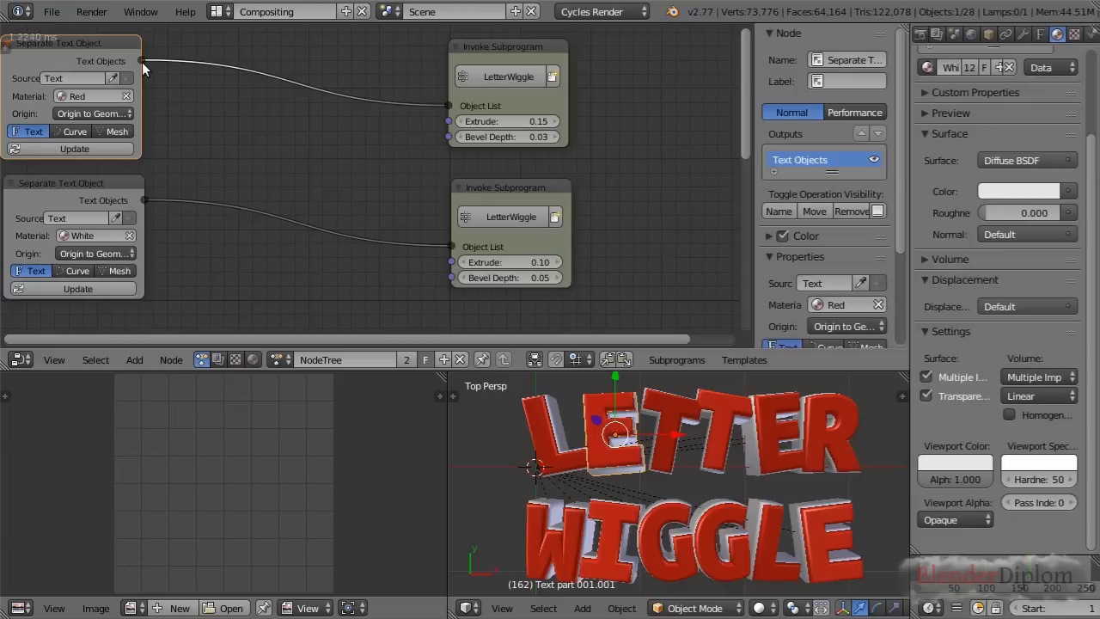
scroll(412, 306, "down", 3)
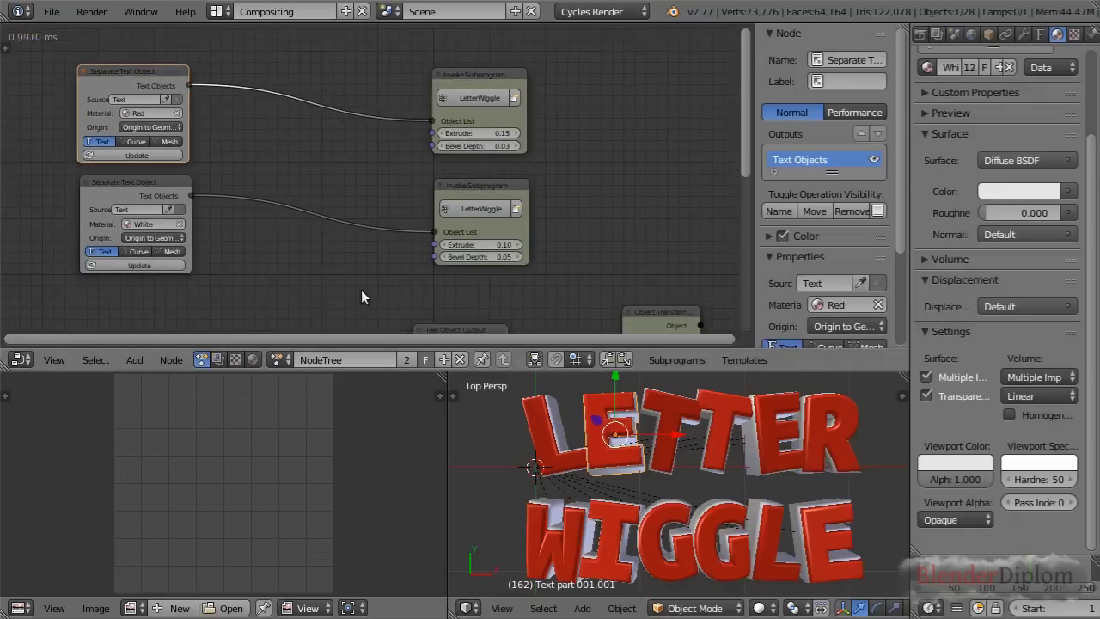
middle_click_drag(361, 292, 381, 173)
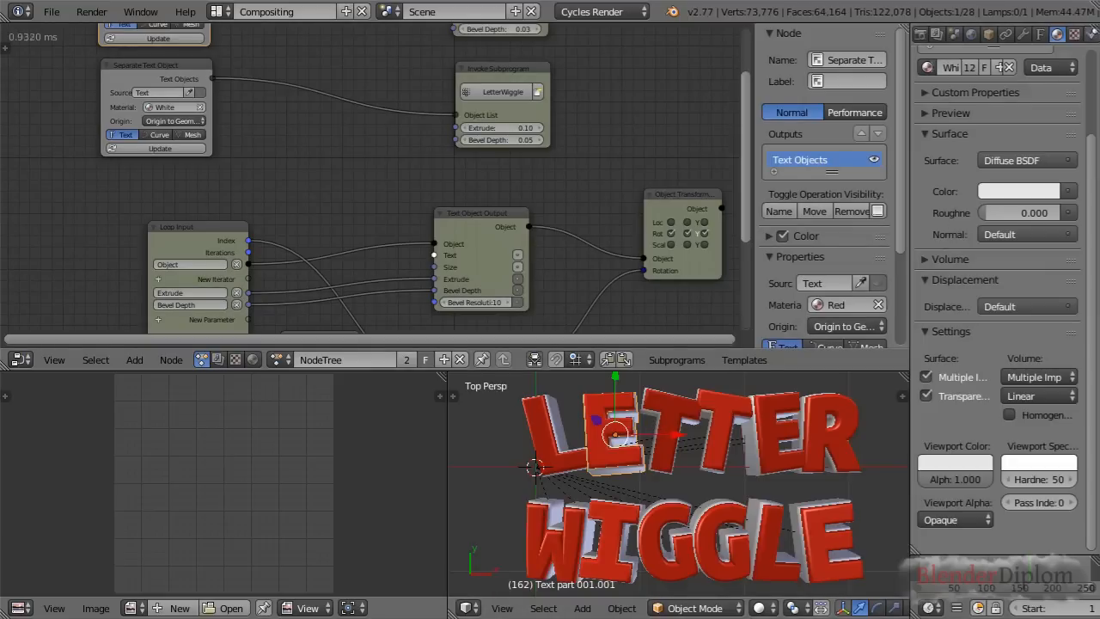
Split the Properties editor into two areas and turn the upper one into an Outliner
left_click_drag(1094, 29, 1053, 205)
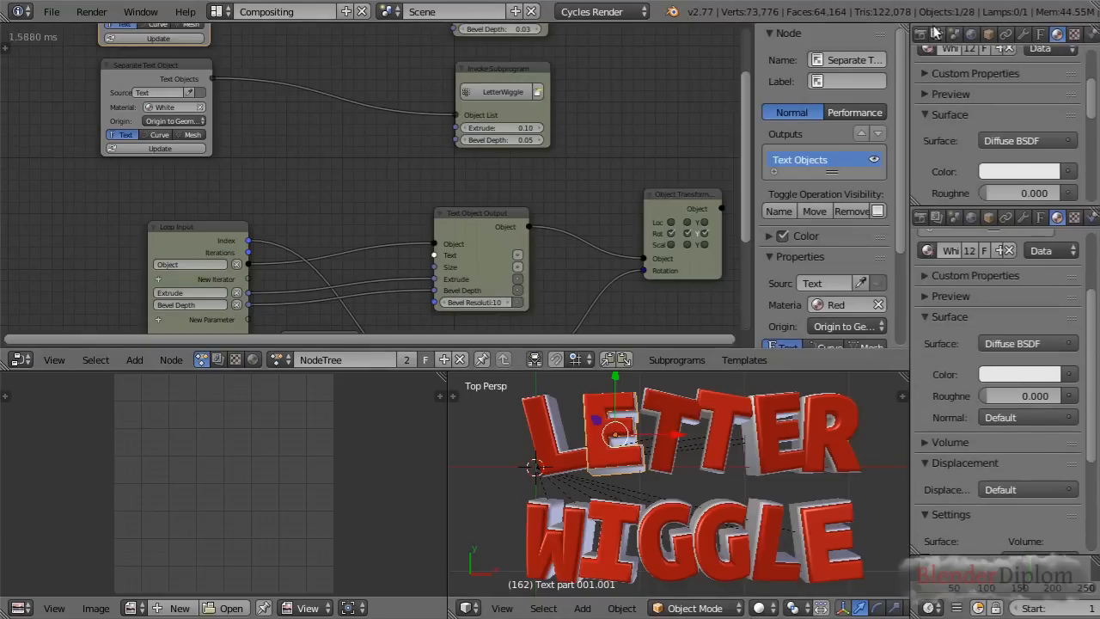
left_click(921, 35)
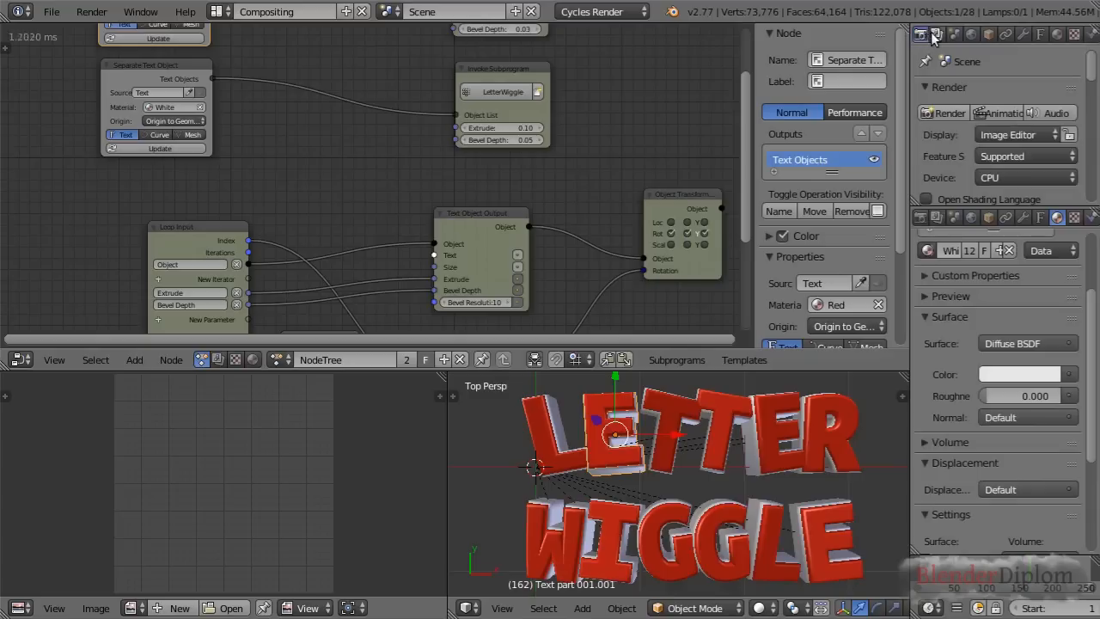
middle_click_drag(919, 36, 976, 42)
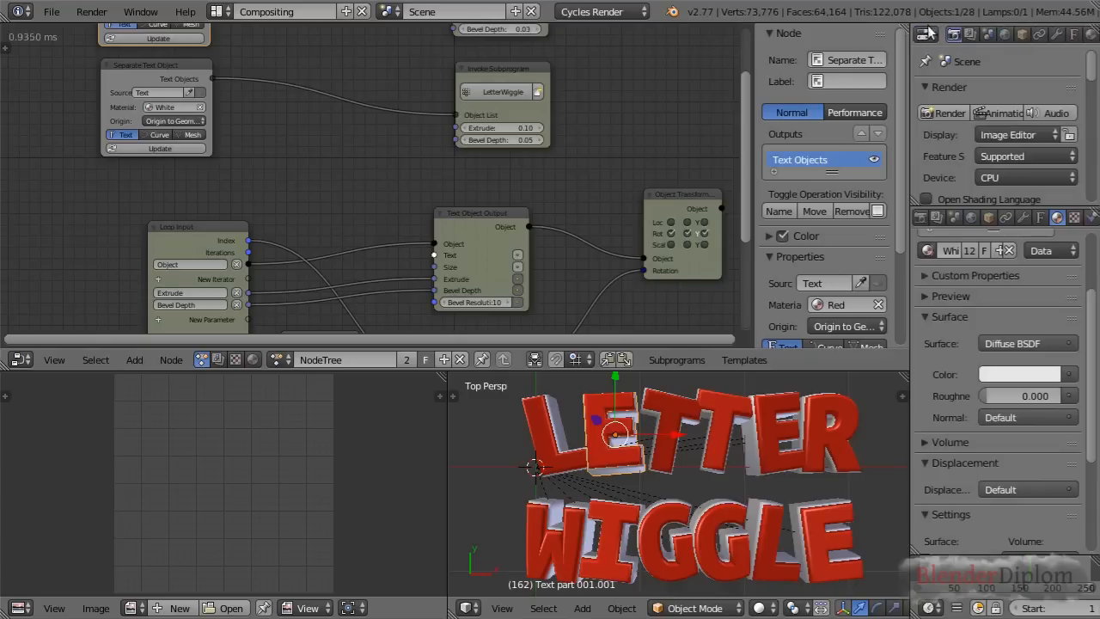
left_click(926, 34)
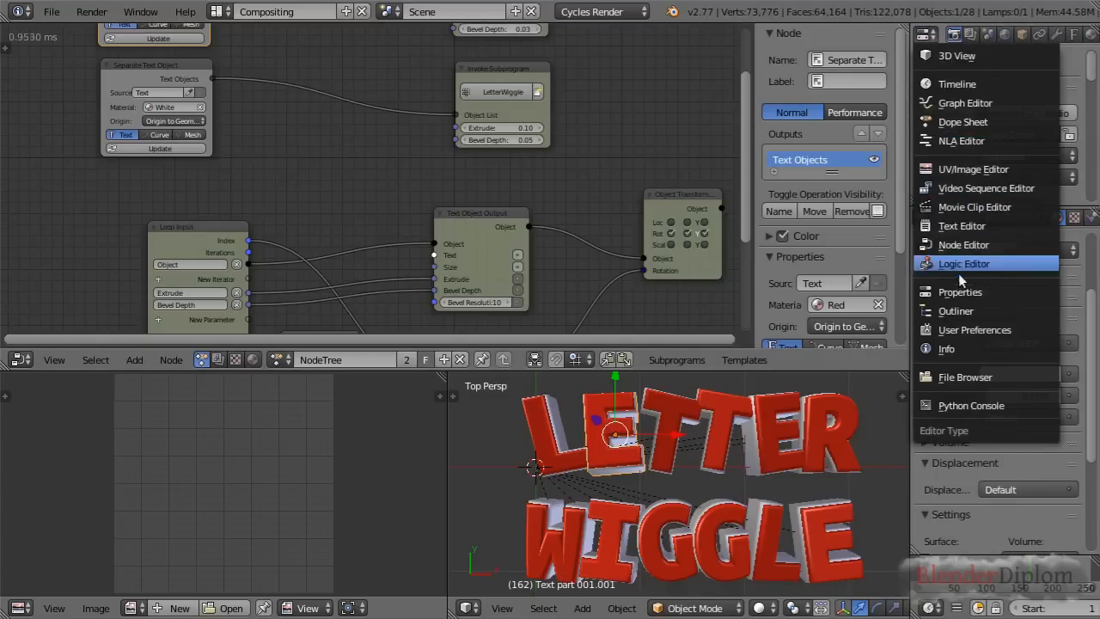
left_click(955, 311)
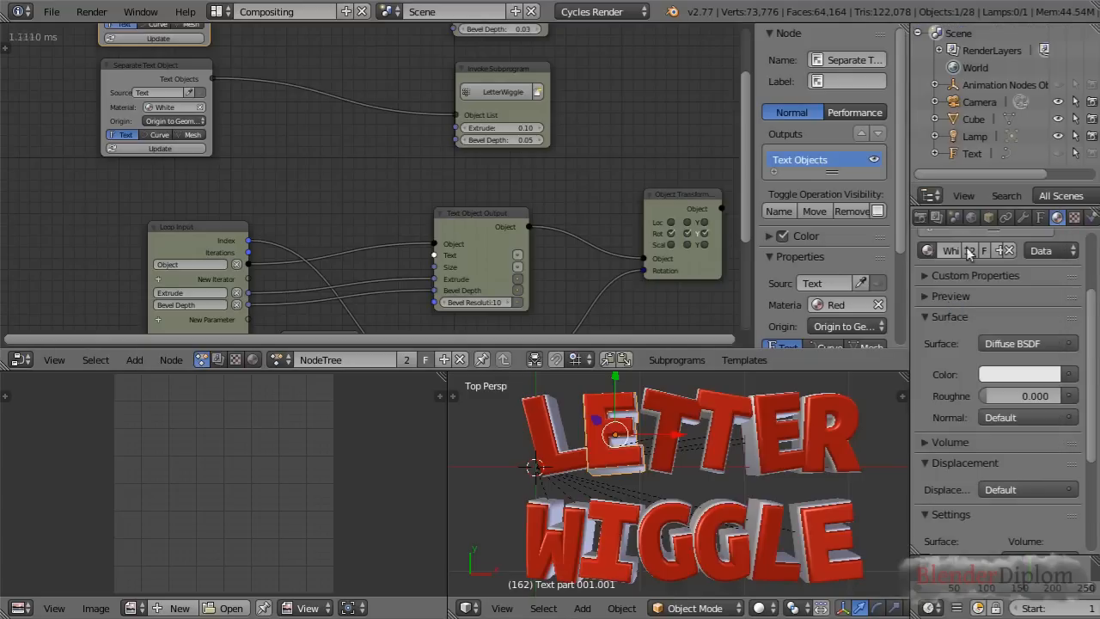
Select the source Text object and set its paragraph letter spacing to 1.25
left_click(969, 153)
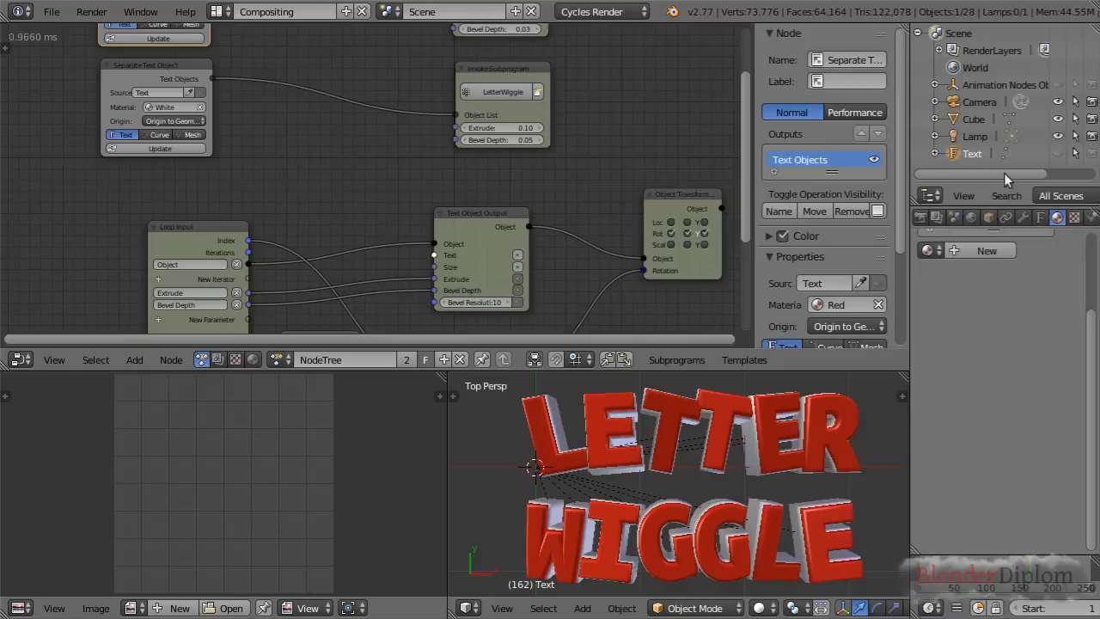
left_click(1040, 217)
scroll(1004, 372, "down", 12)
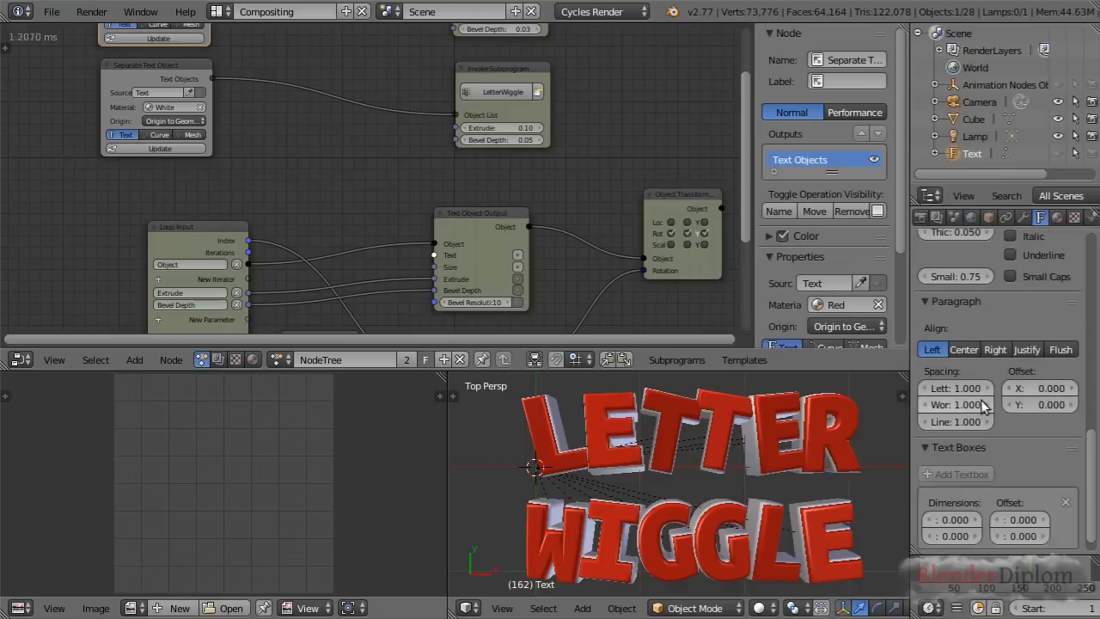
left_click(959, 388)
type("1.25")
key("Return")
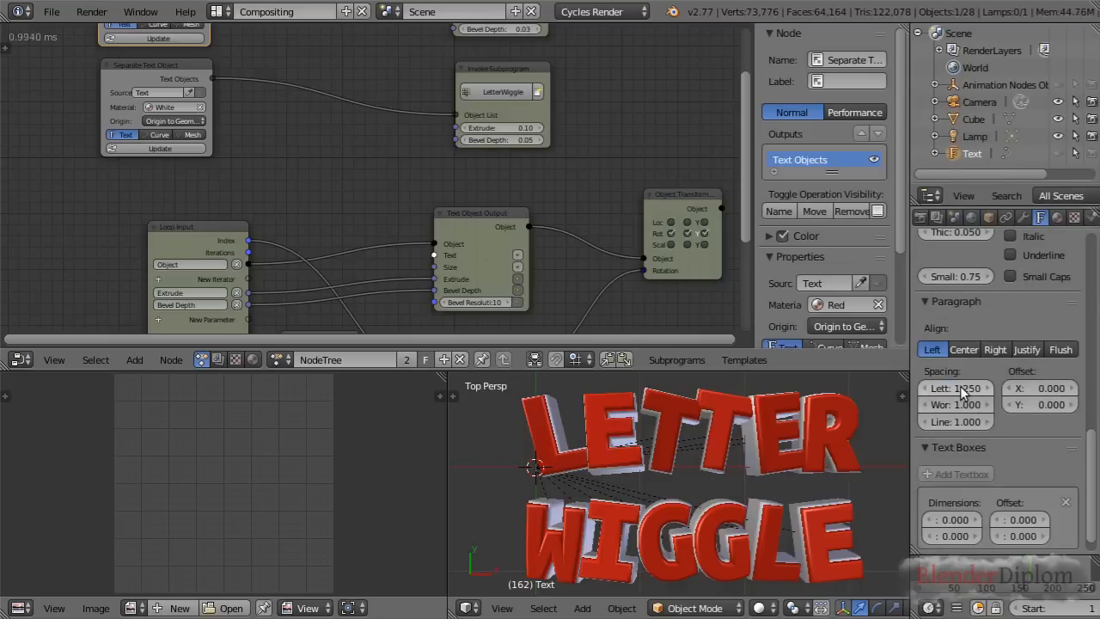
Update both Separate Text Object nodes to rebuild the red and white letters with the new spacing
scroll(273, 170, "down", 1)
left_click(194, 48)
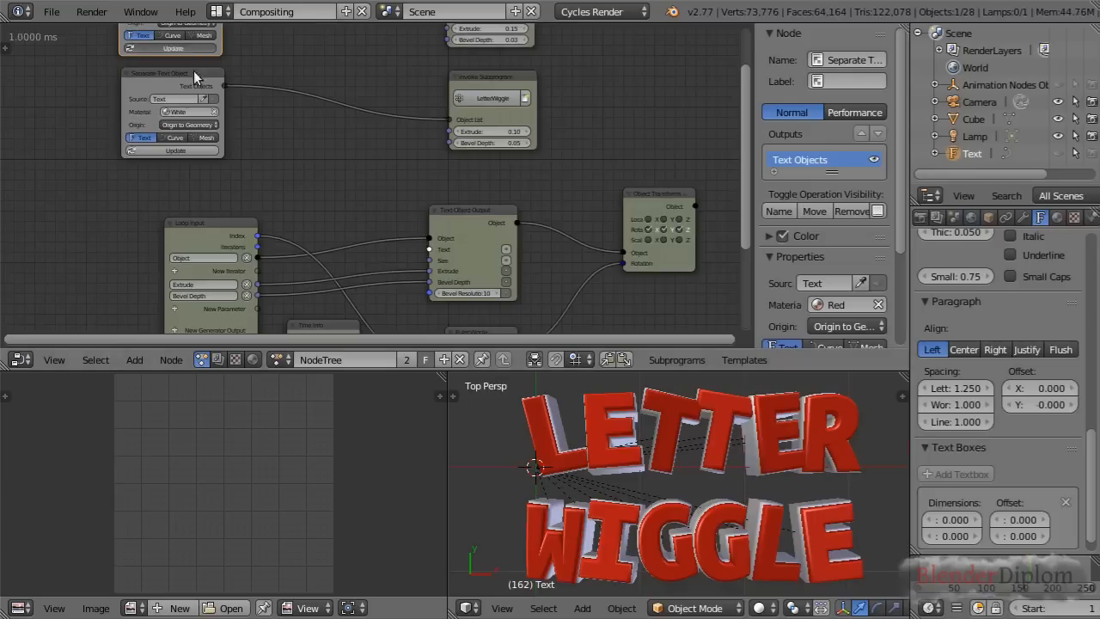
left_click(195, 153)
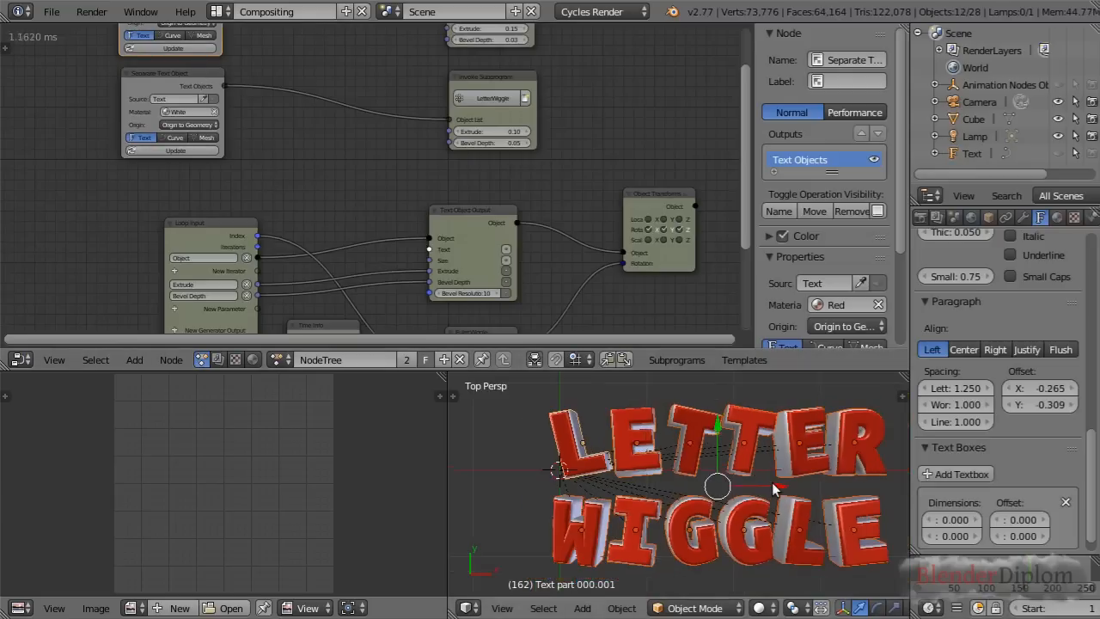
Scrub the timeline to frame 149 and examine the rebuilt letters' wiggle and spacing
scroll(743, 481, "up", 1)
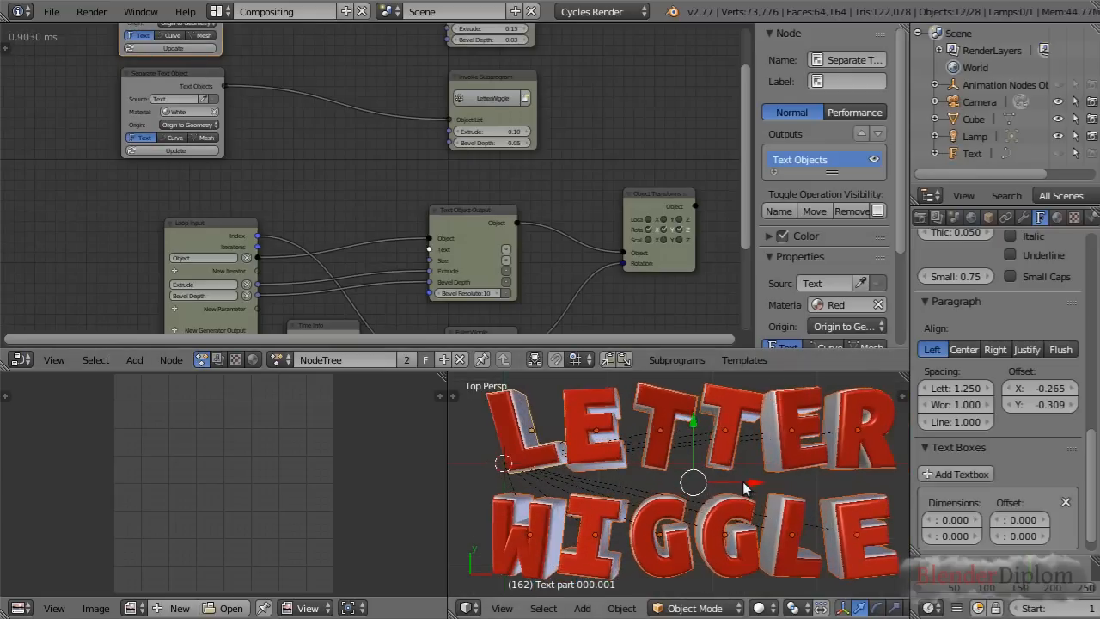
mouse_move(1020, 584)
left_mouse_down()
mouse_move(943, 584)
mouse_move(1021, 584)
left_mouse_up()
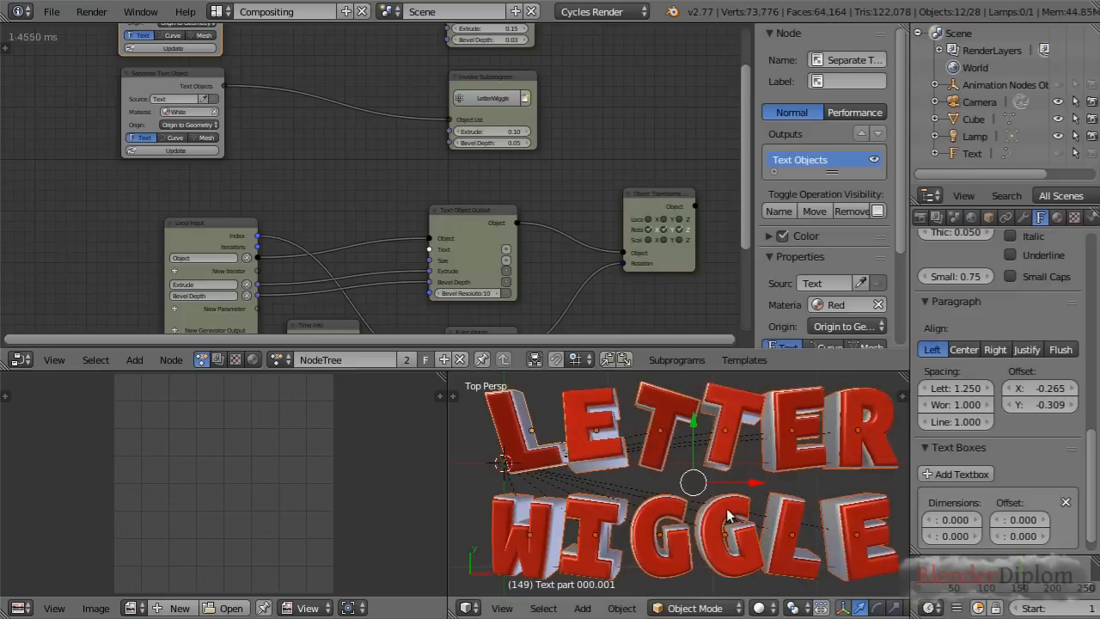
scroll(736, 507, "down", 1)
middle_click_drag(735, 507, 746, 498, "shift")
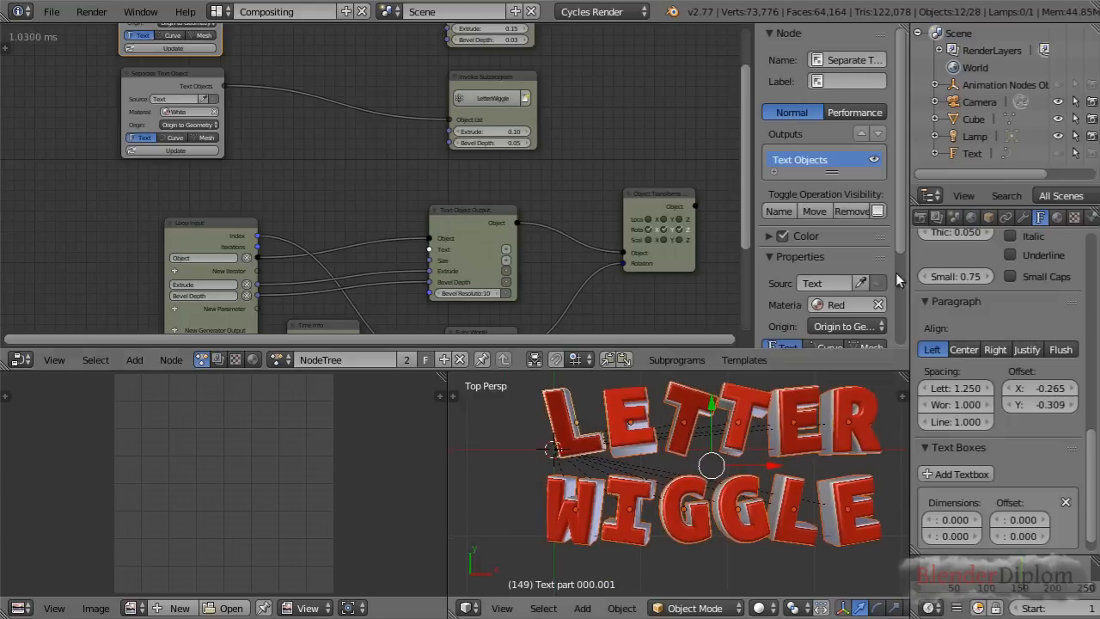
Unhide the source Text object, change WIGGLE to GIGGLE in its text, and update both Separate Text Object nodes
left_click(1058, 153)
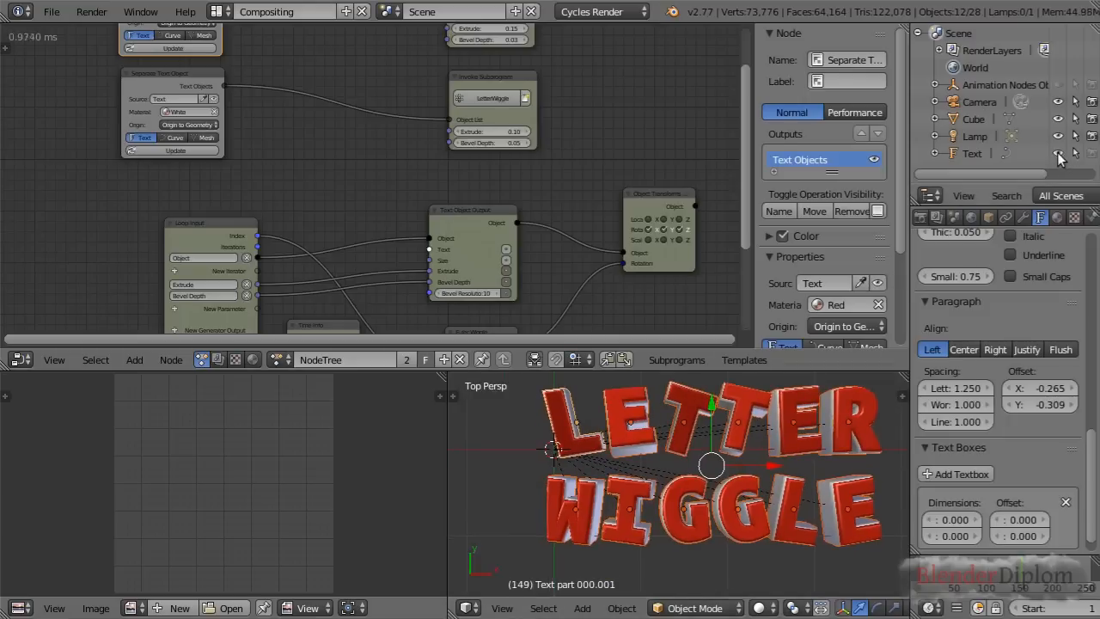
left_click(975, 154)
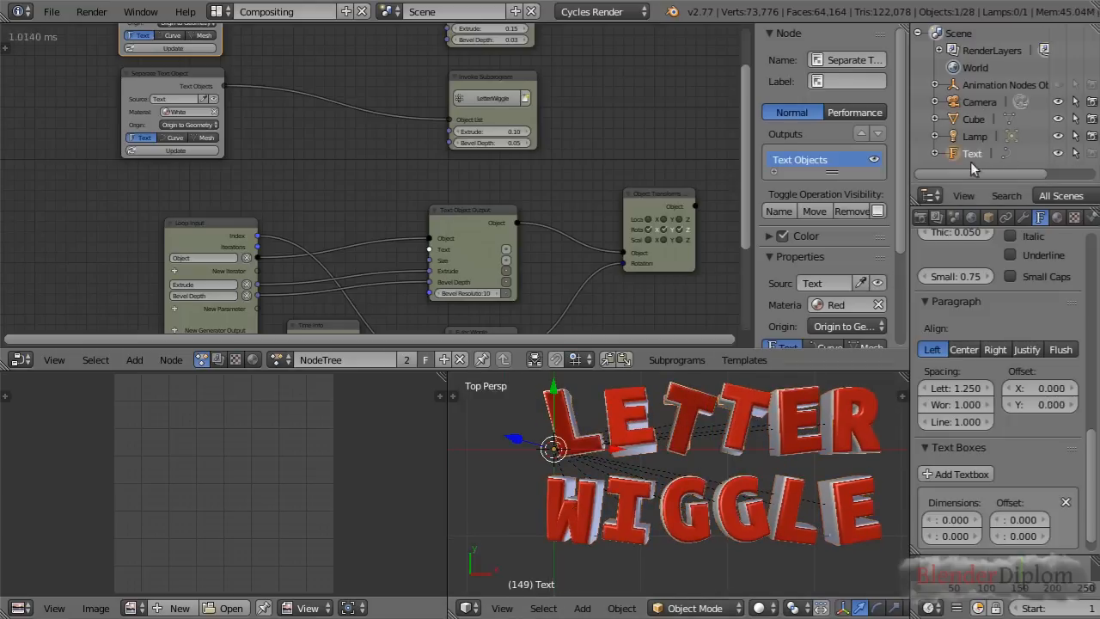
key("Tab")
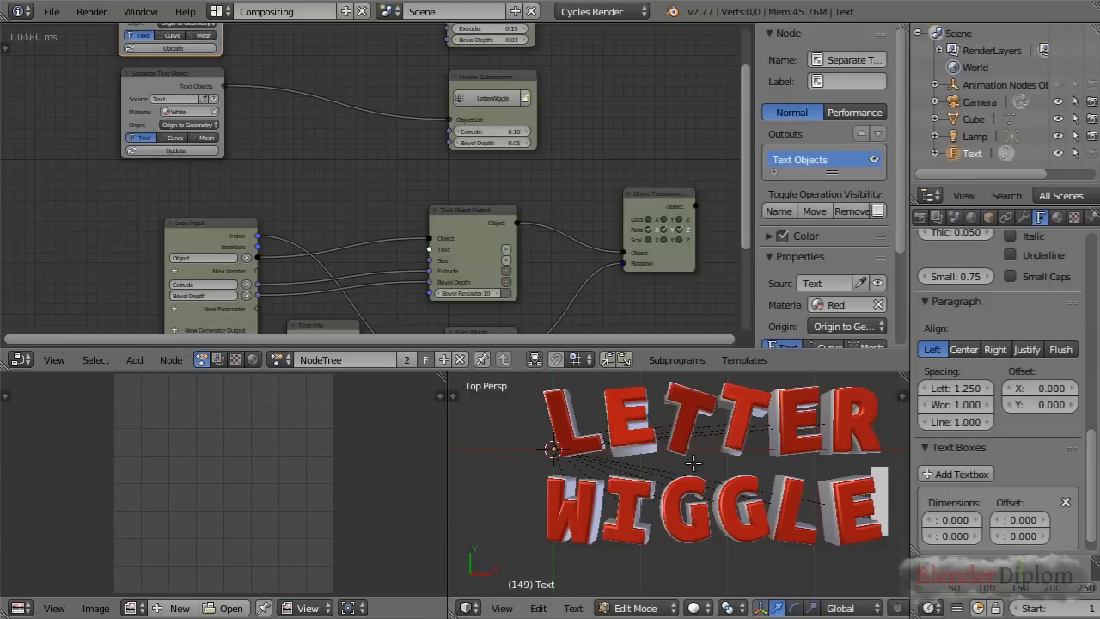
key("Left")
key("Left")
key("Left")
key("Left")
key("Left")
key("Left")
key("Right")
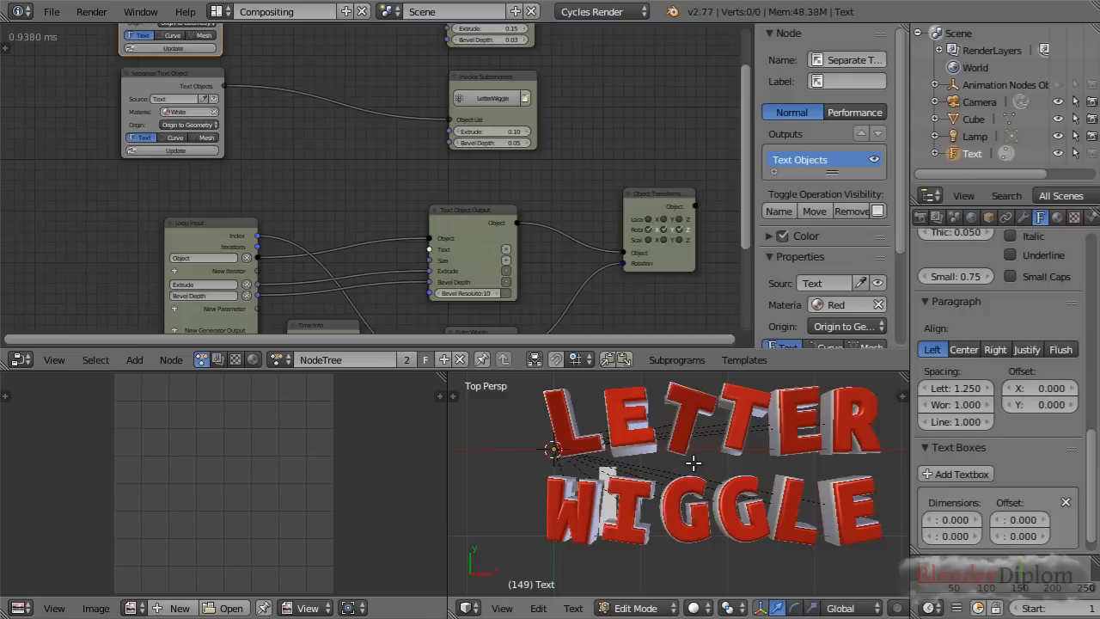
key("Tab")
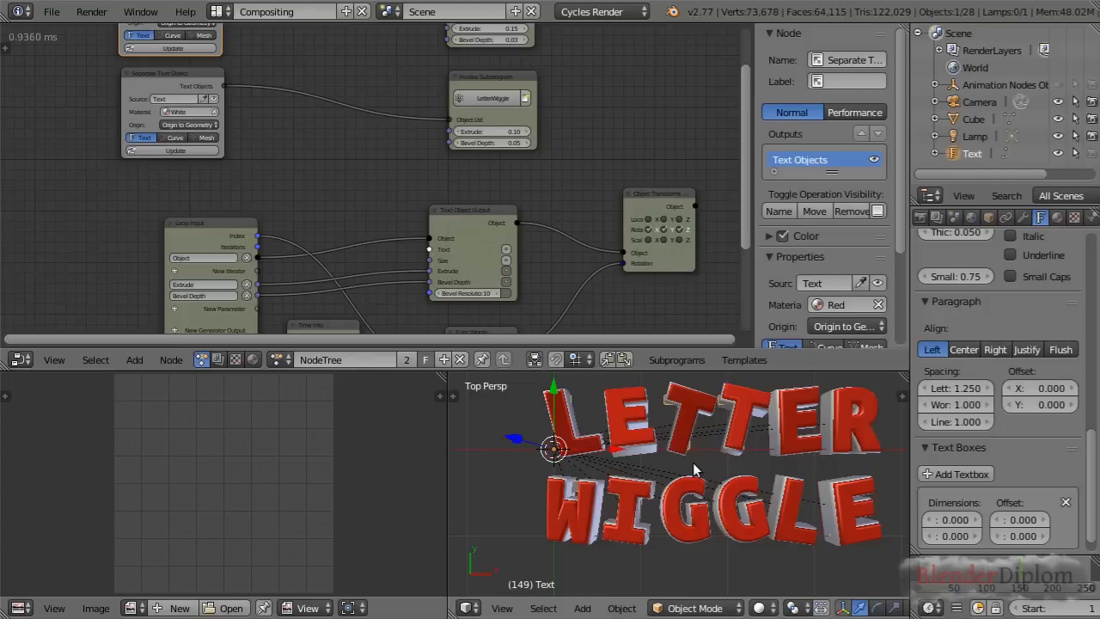
left_click(177, 49)
left_click(169, 151)
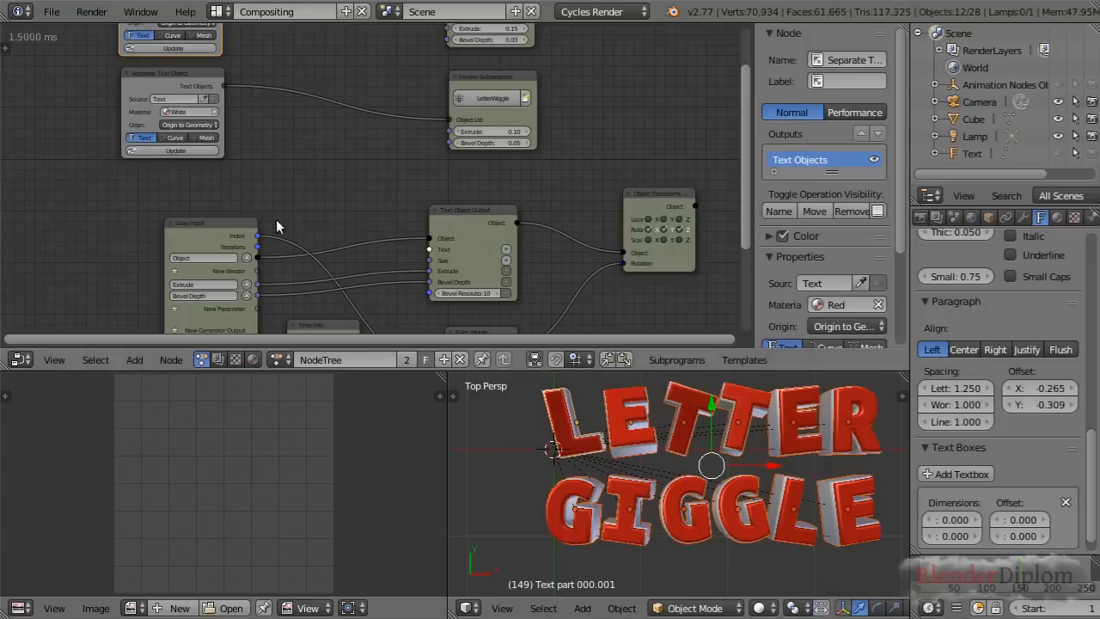
Scrub the timeline to frame 205 and examine the rebuilt LETTER GIGGLE letters up close and as a whole
scroll(662, 477, "up", 3)
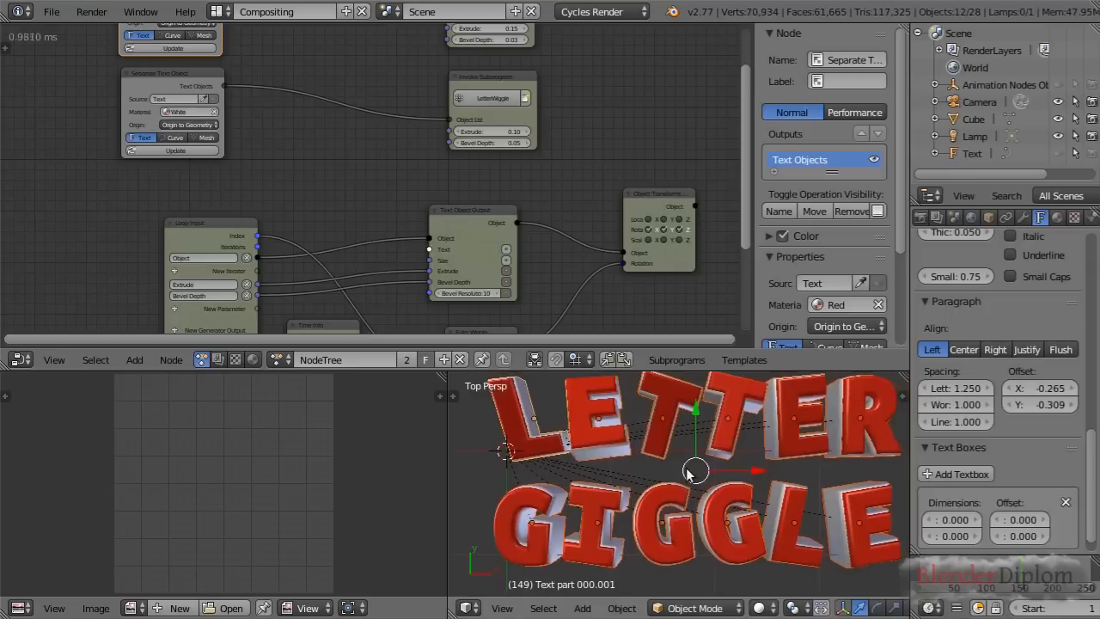
left_click_drag(1023, 573, 1062, 573)
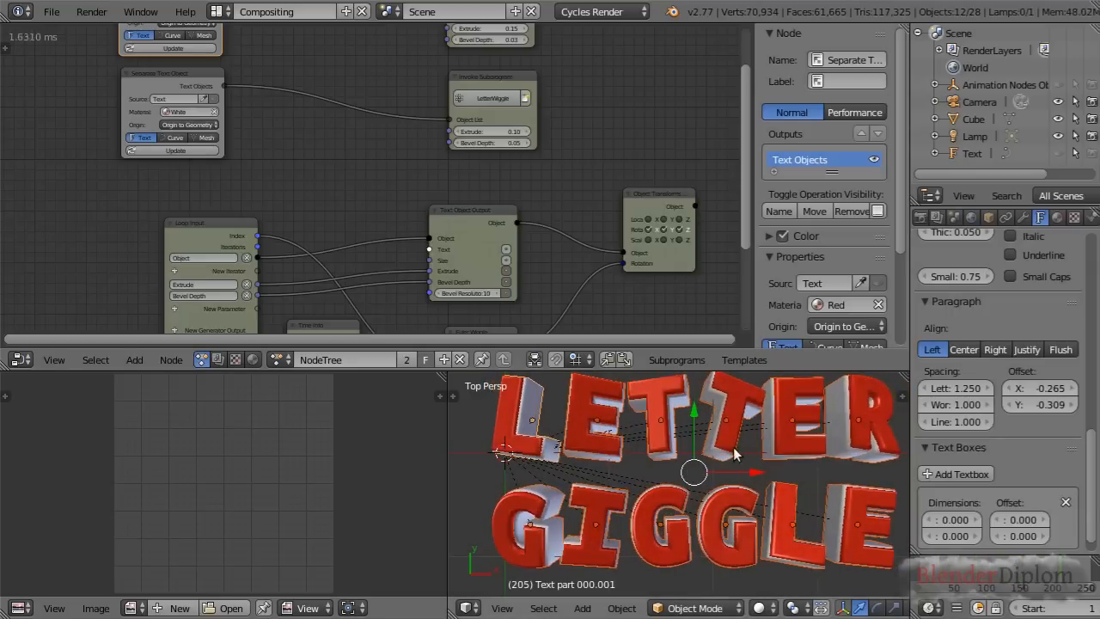
scroll(672, 414, "up", 3)
scroll(671, 414, "down", 1)
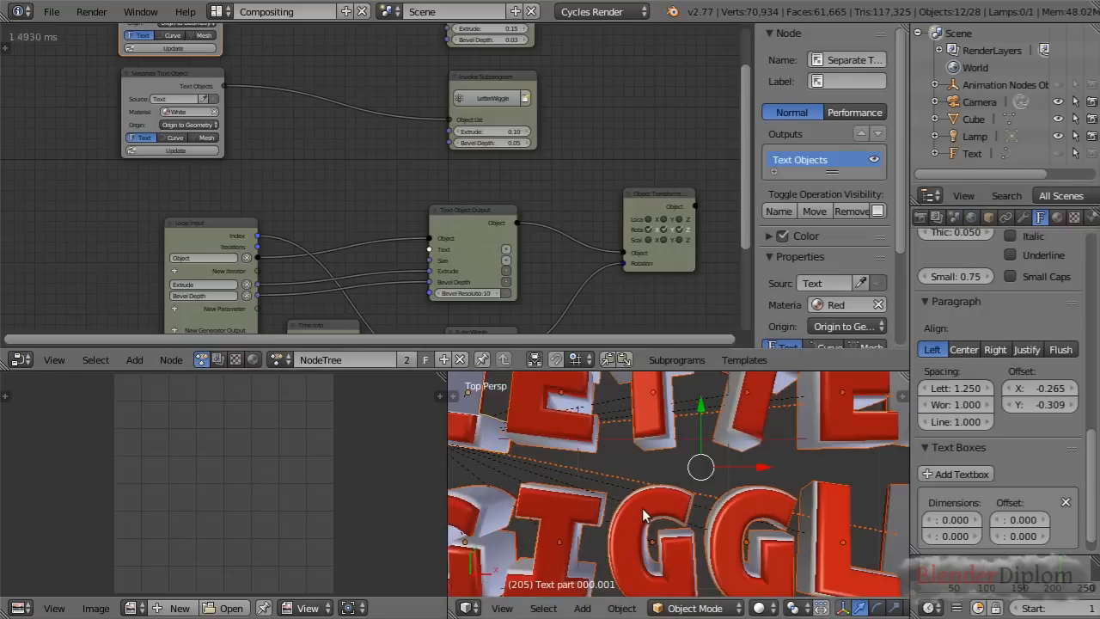
scroll(642, 508, "down", 2)
middle_click_drag(696, 488, 681, 497, "shift")
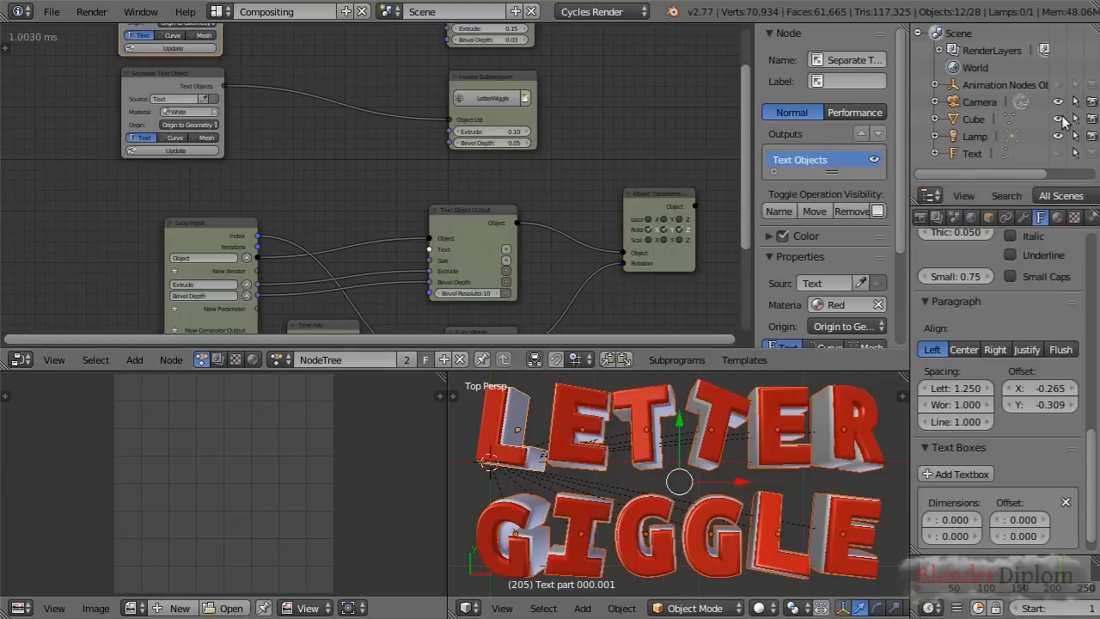
left_click(968, 150)
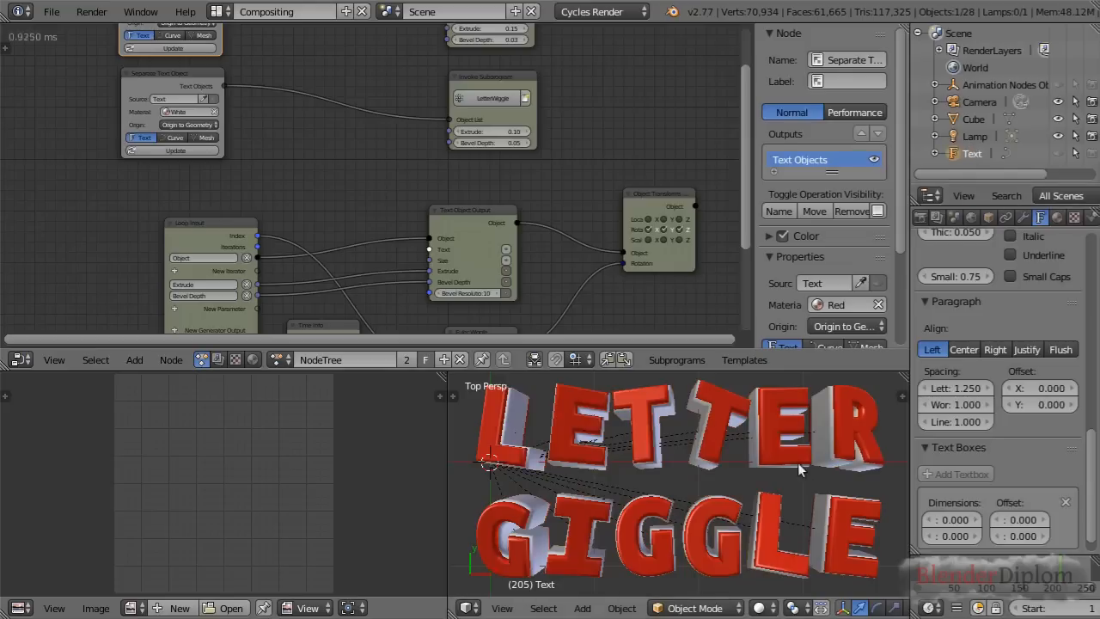
scroll(773, 473, "down", 1)
scroll(385, 172, "down", 3)
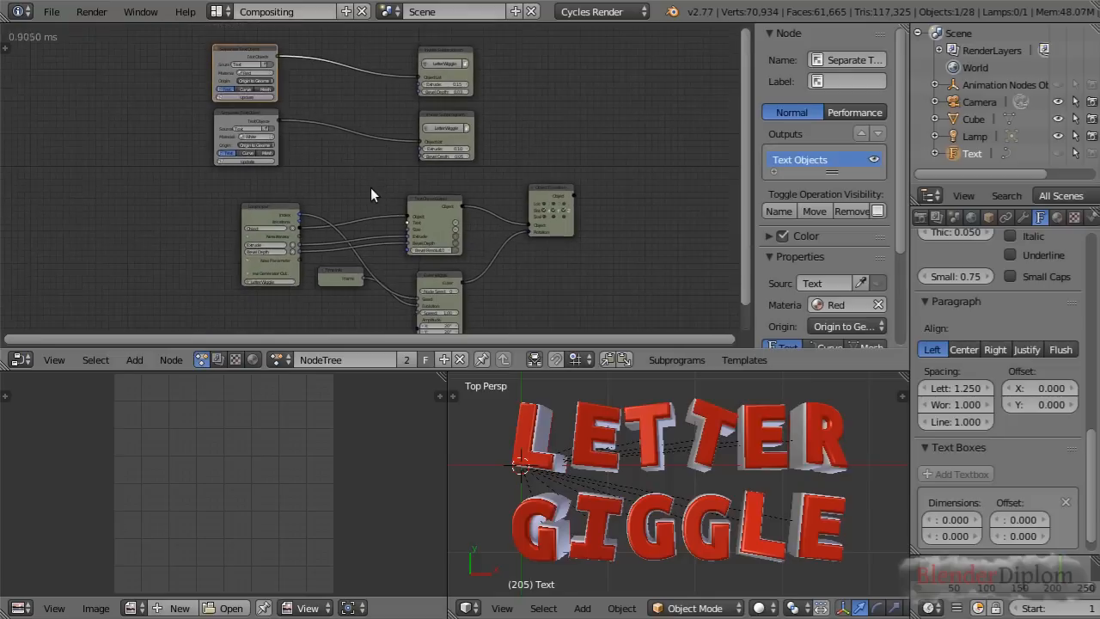
Rearrange the loop's lower nodes by moving Time Info further down and placing Euler Wiggle just below Text Object Output
middle_click_drag(369, 186, 327, 158)
scroll(328, 161, "up", 1)
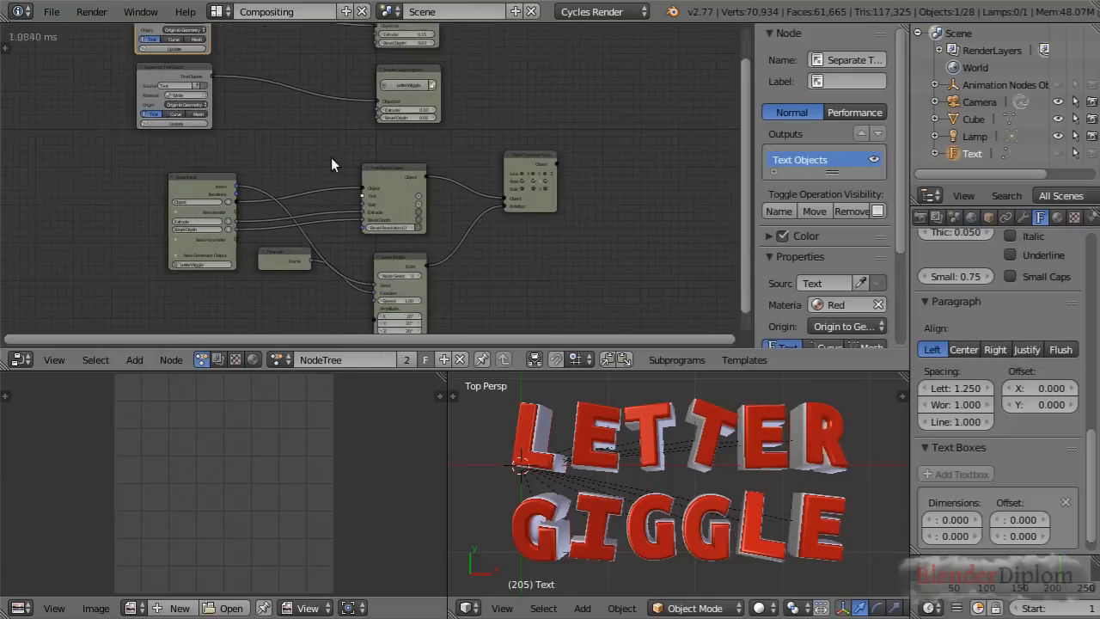
left_click_drag(270, 255, 263, 285)
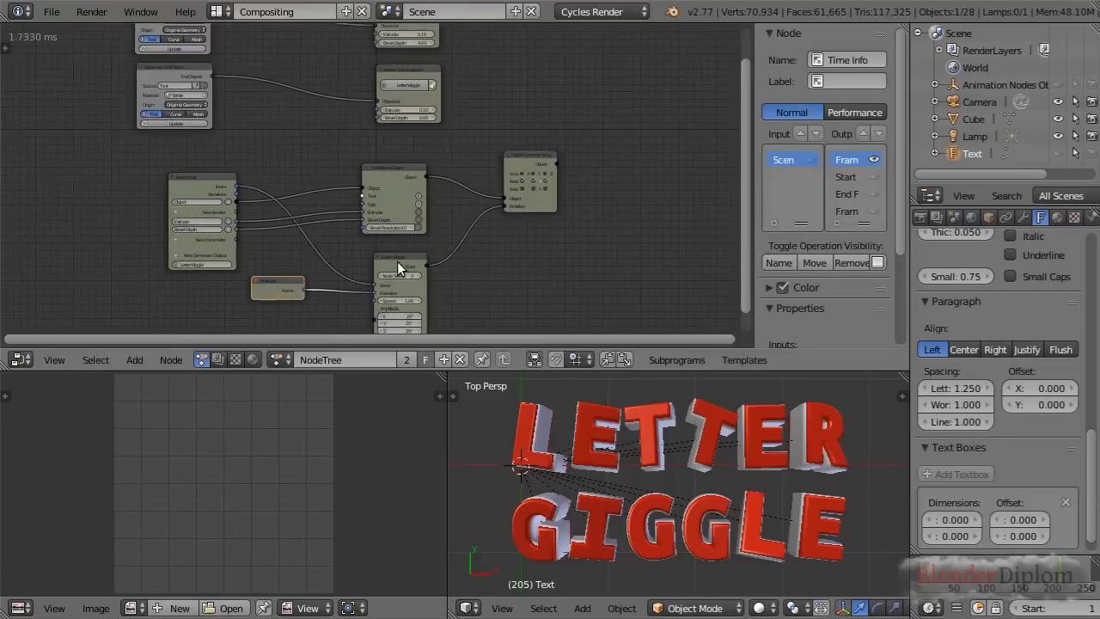
left_click_drag(397, 266, 382, 252)
scroll(523, 270, "down", 2)
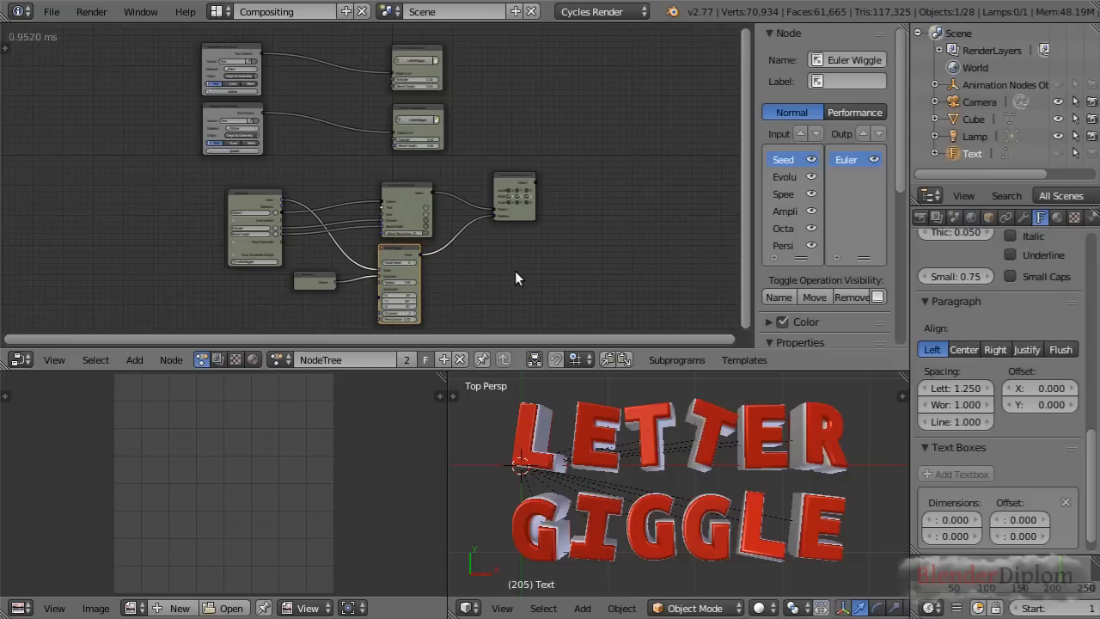
Turn the image editor area into a 3D View and delete the scene's lamp
left_click(1057, 216)
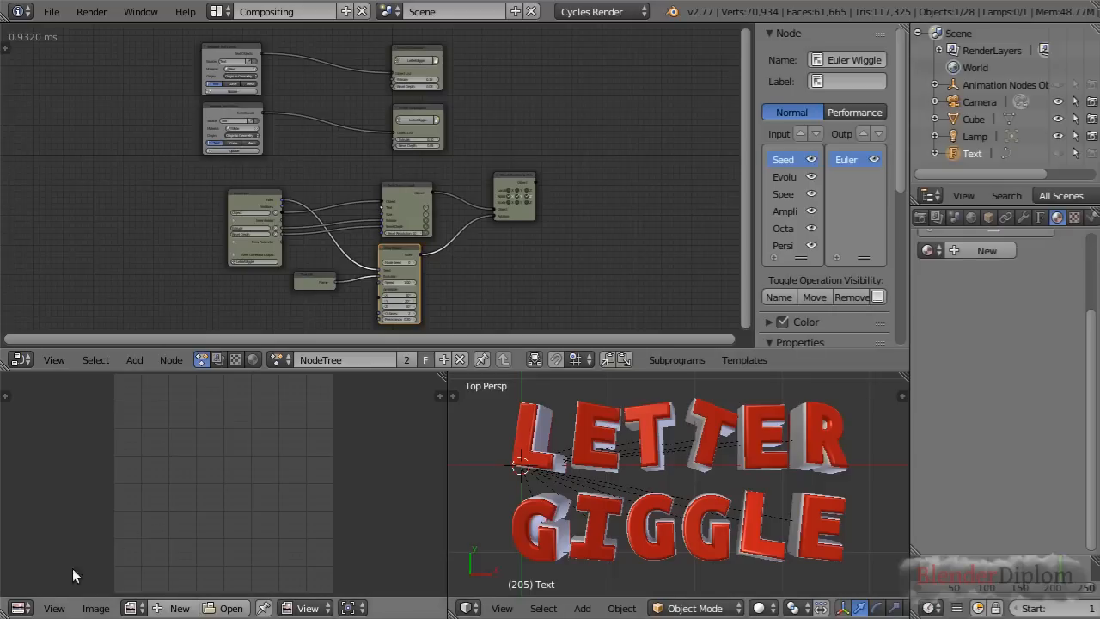
left_click(20, 608)
left_click(43, 588)
middle_click_drag(155, 542, 120, 424)
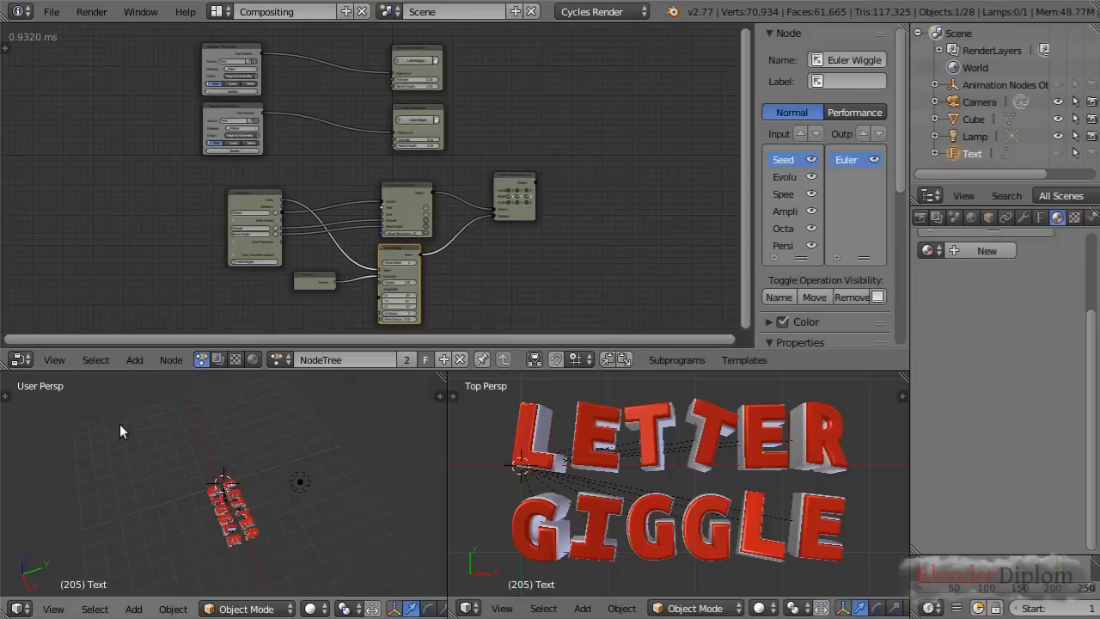
right_click(300, 485)
key("x")
left_click(292, 490)
Add a plane mesh and rotate it around the global X axis so it stands at a steep tilt
middle_click_drag(286, 493, 264, 482)
key("shift+a")
mouse_move(245, 352)
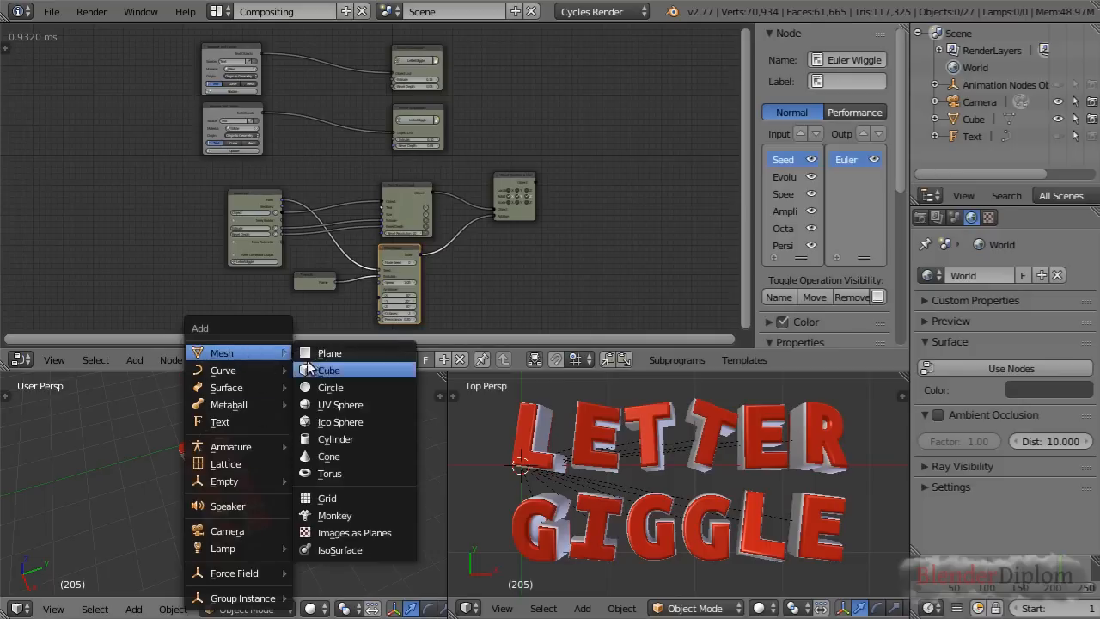
left_click(316, 353)
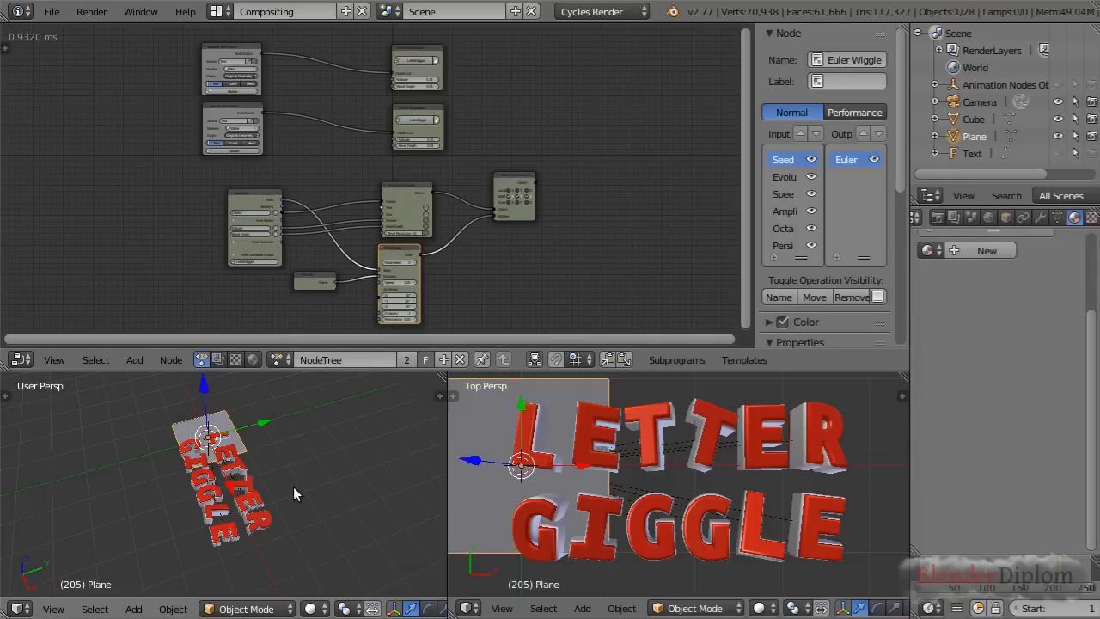
key("r")
key("x")
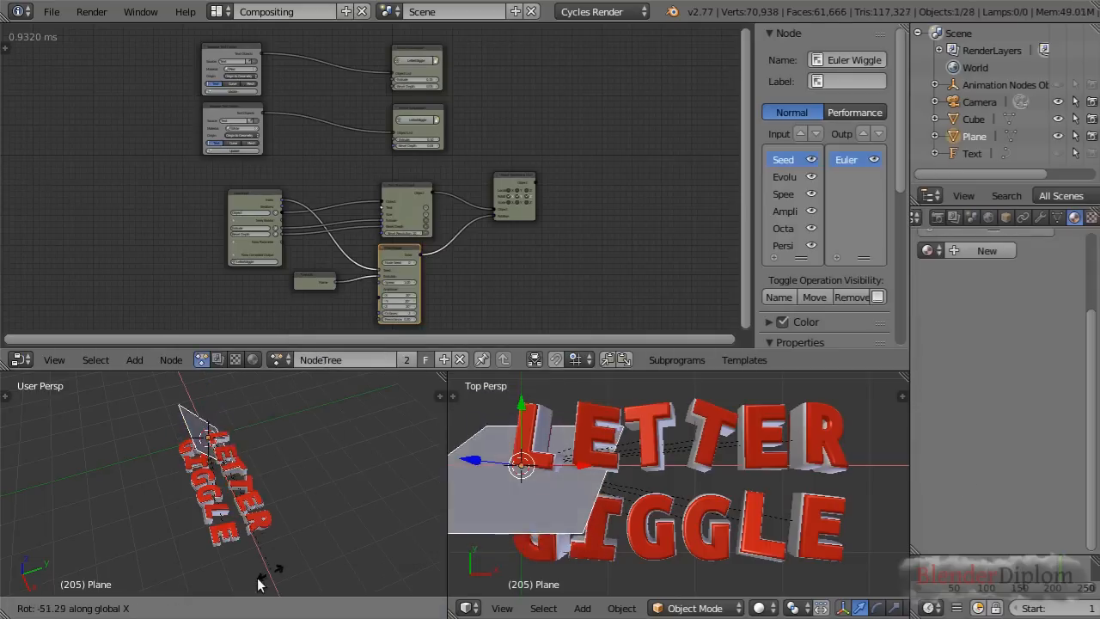
left_click(267, 565)
middle_click_drag(268, 565, 340, 480)
Widen the plane's geometry to more than double along the global X axis in Edit Mode
key("Tab")
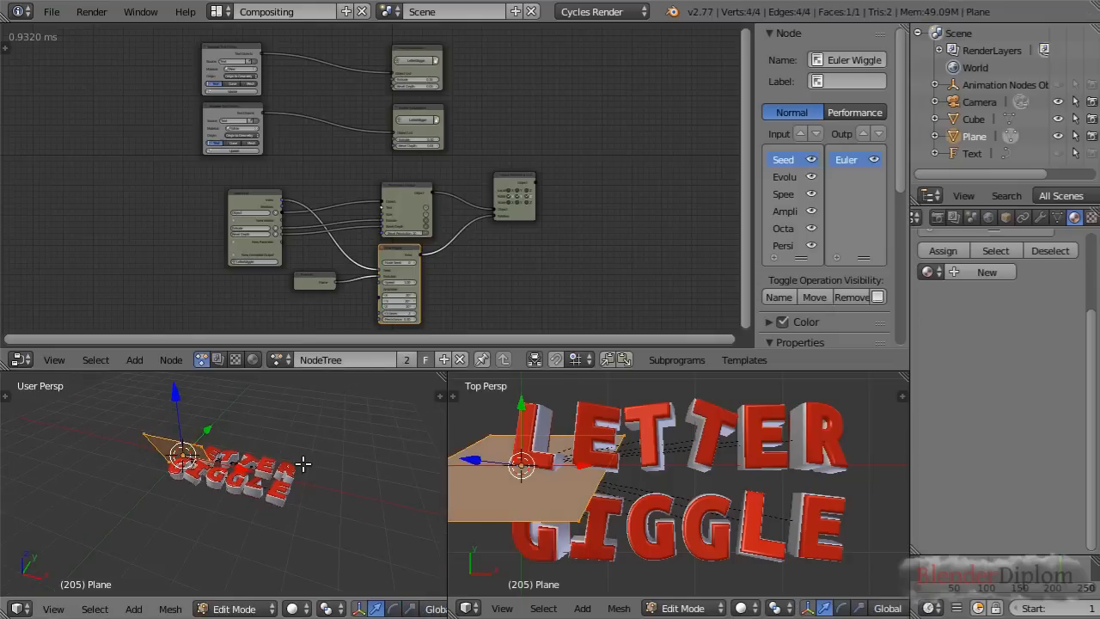
key("s")
key("x")
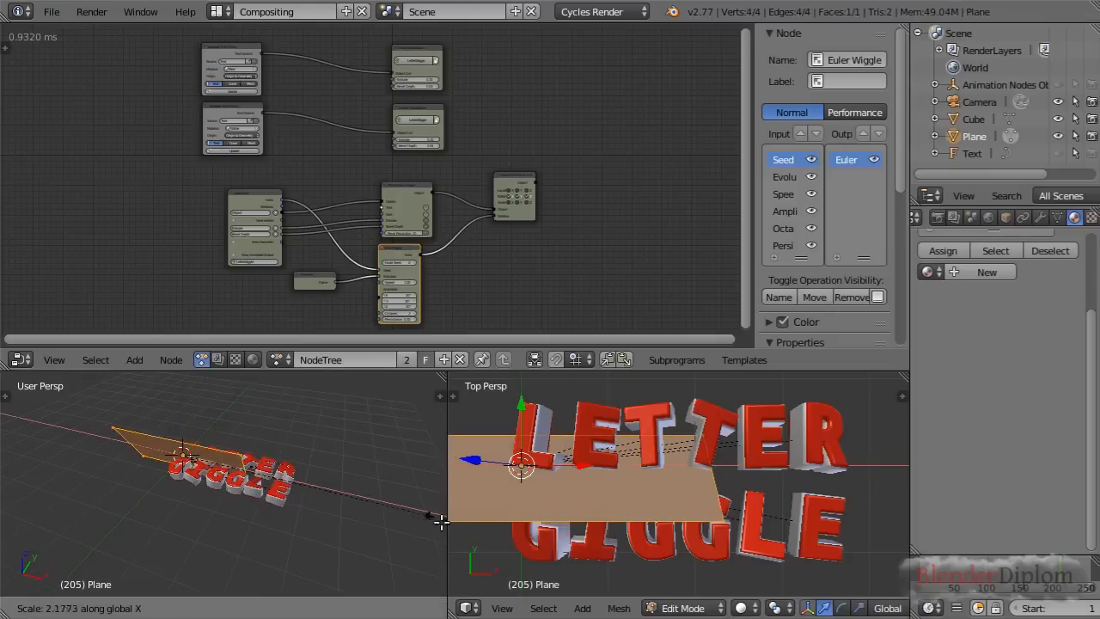
left_click(26, 528)
Move the plane along global Y beyond the upper edge of LETTER and along global X to align it with the text
key("Tab")
key("g")
key("y")
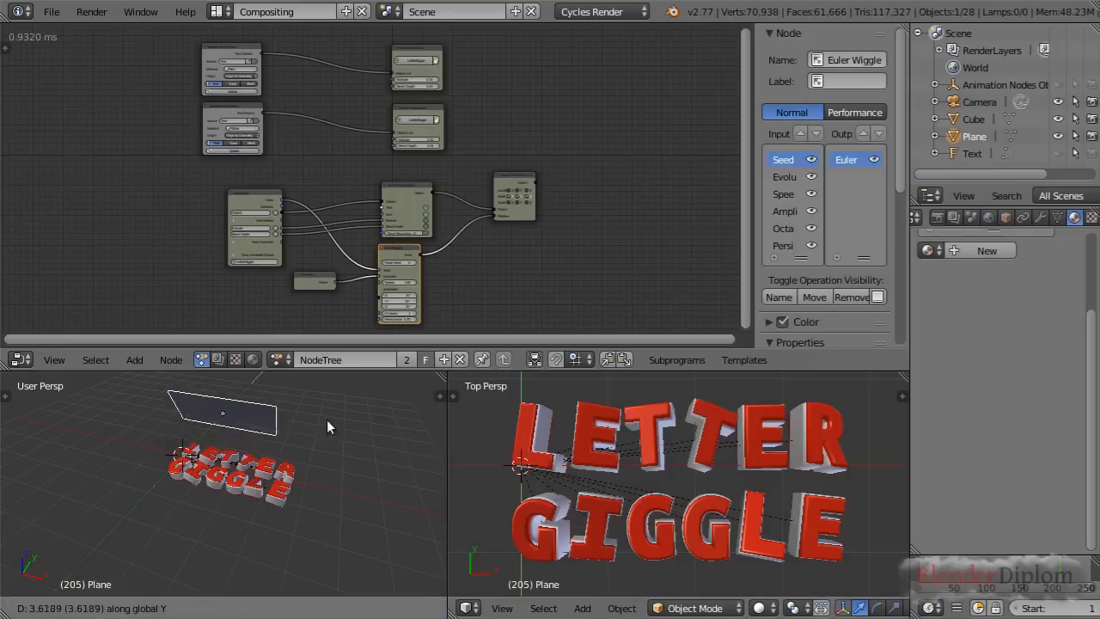
key("x")
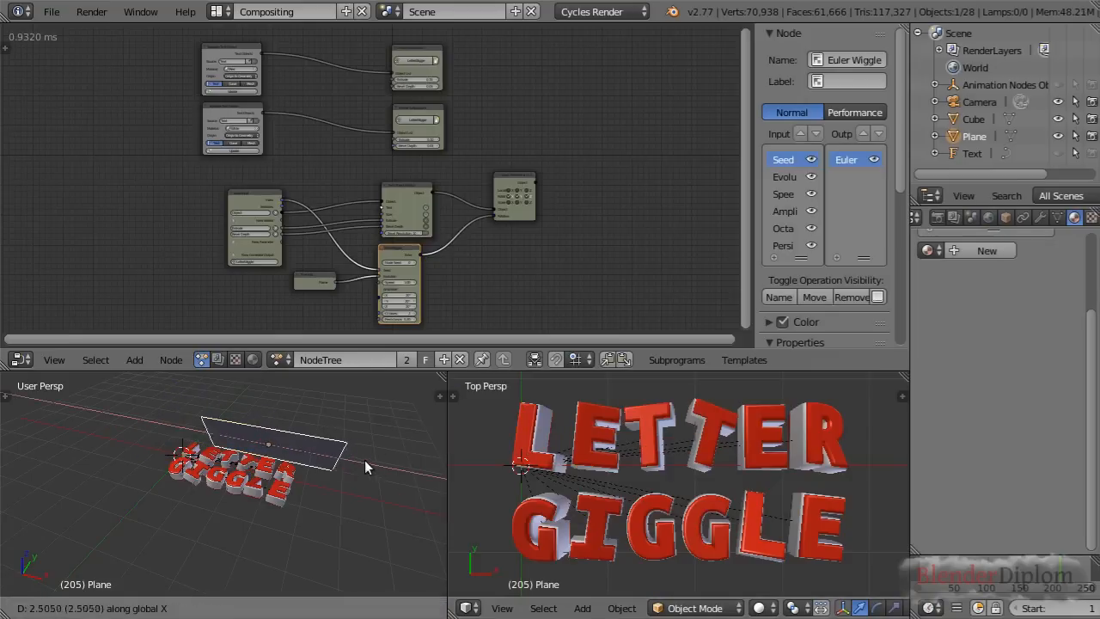
left_click(344, 464)
middle_click_drag(330, 476, 264, 385)
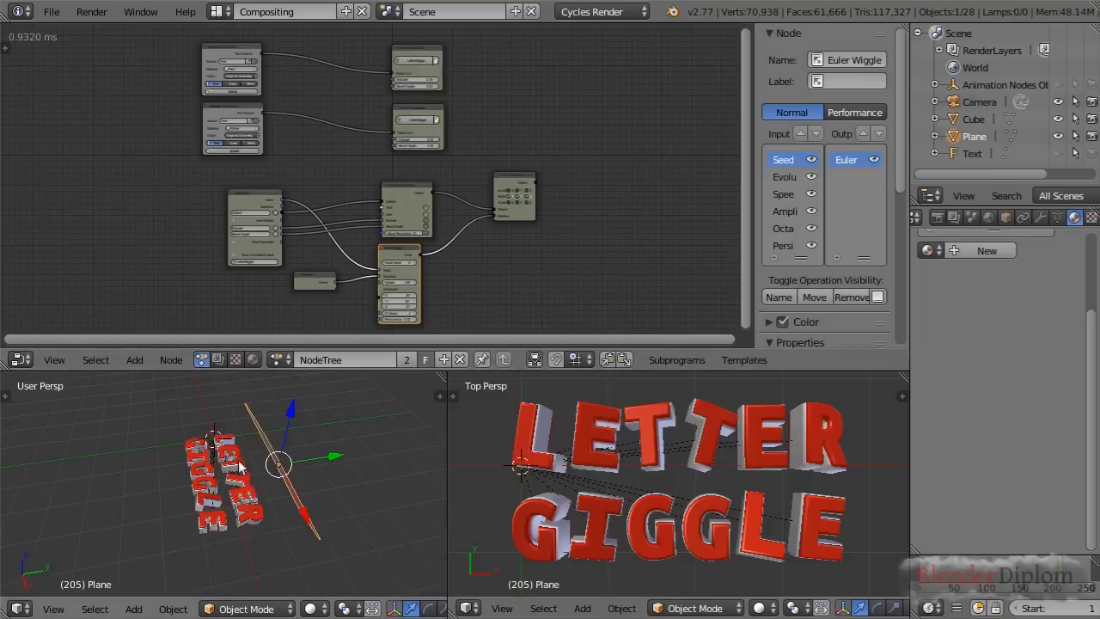
Create a new node-based material for the plane and delete its Diffuse BSDF node
left_click(253, 359)
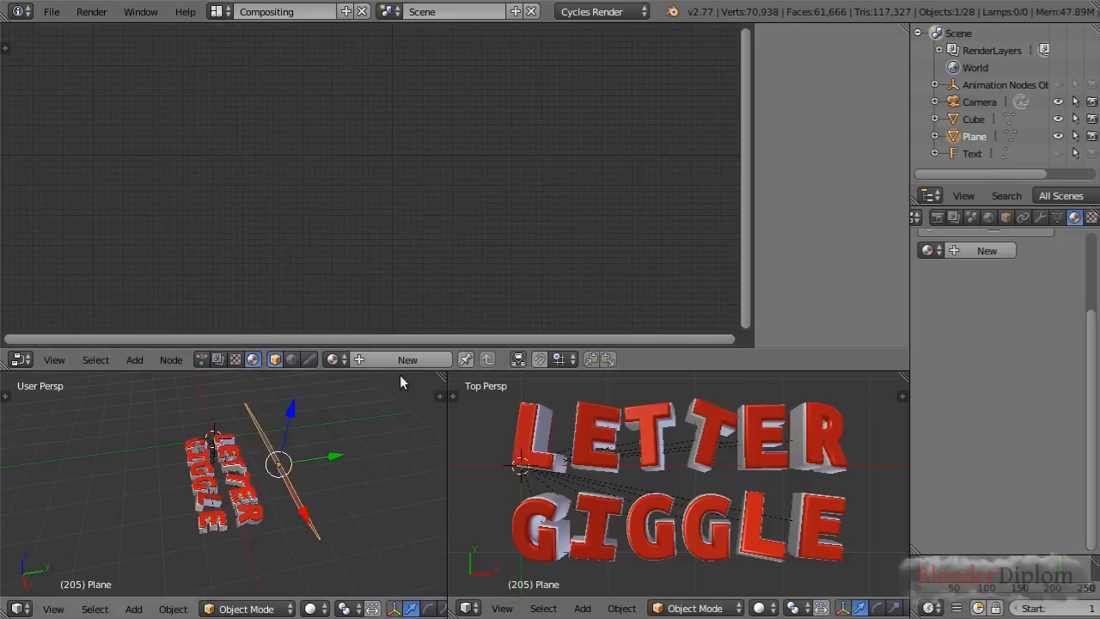
scroll(535, 216, "up", 7)
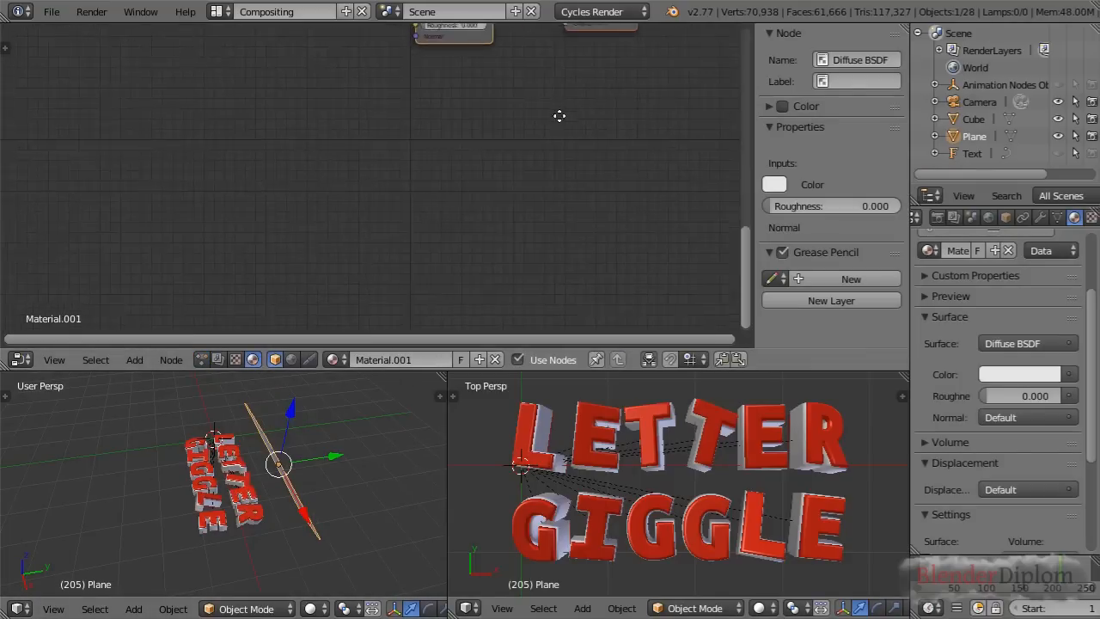
middle_click_drag(559, 115, 467, 244)
scroll(467, 244, "up", 6)
left_click(374, 84)
key("x")
Add an Emission shader and connect it to the Material Output's Surface input
key("shift+a")
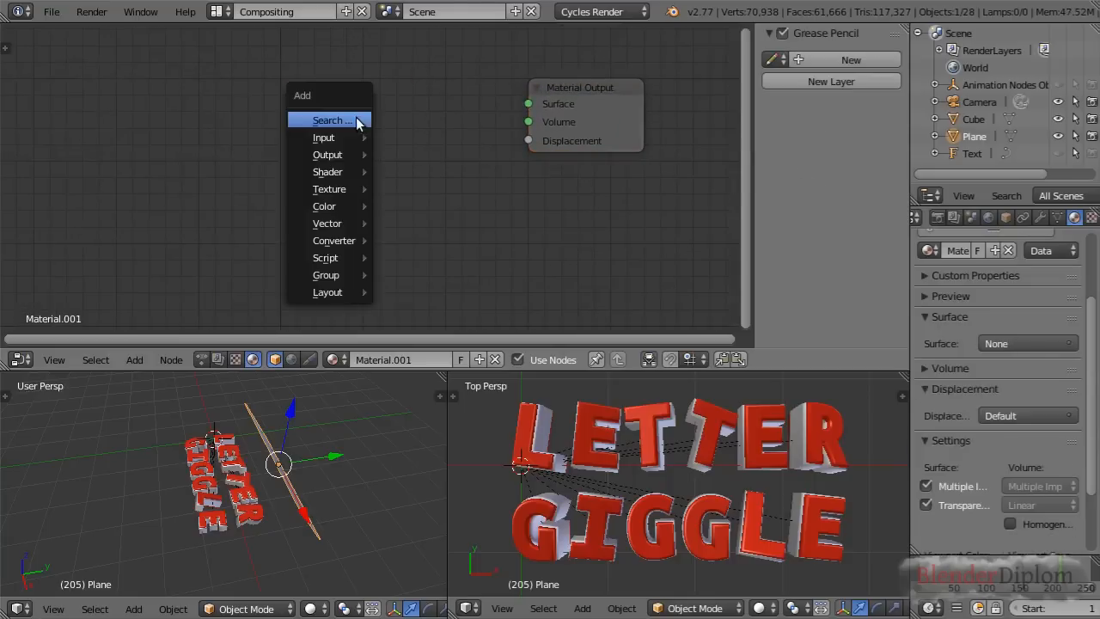
mouse_move(344, 171)
key("e")
left_click(362, 136)
right_click(574, 90, "shift")
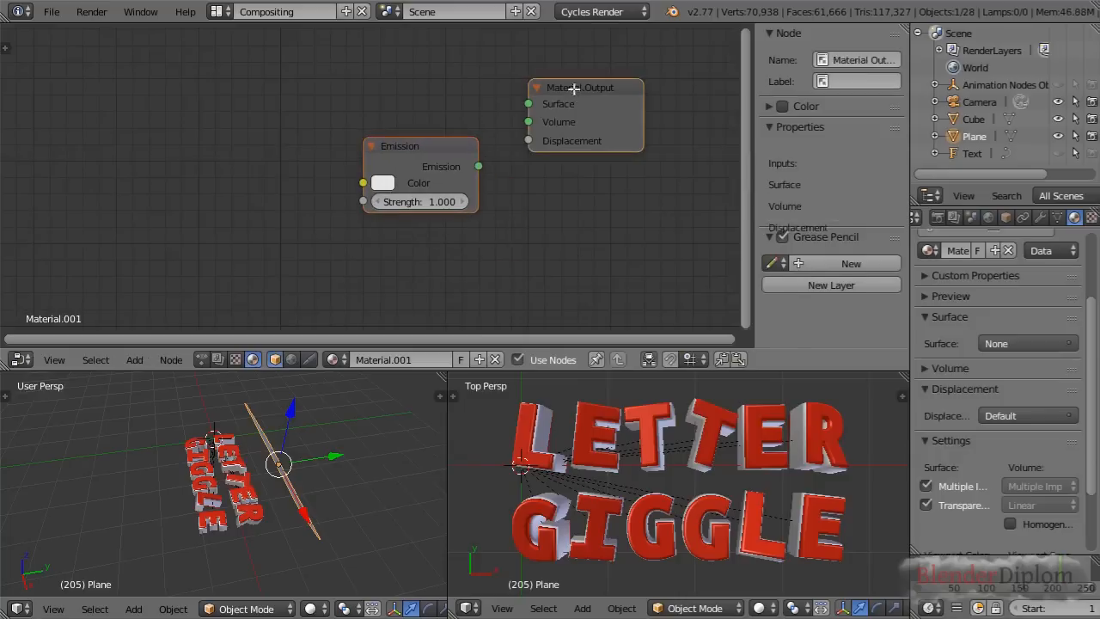
key("f")
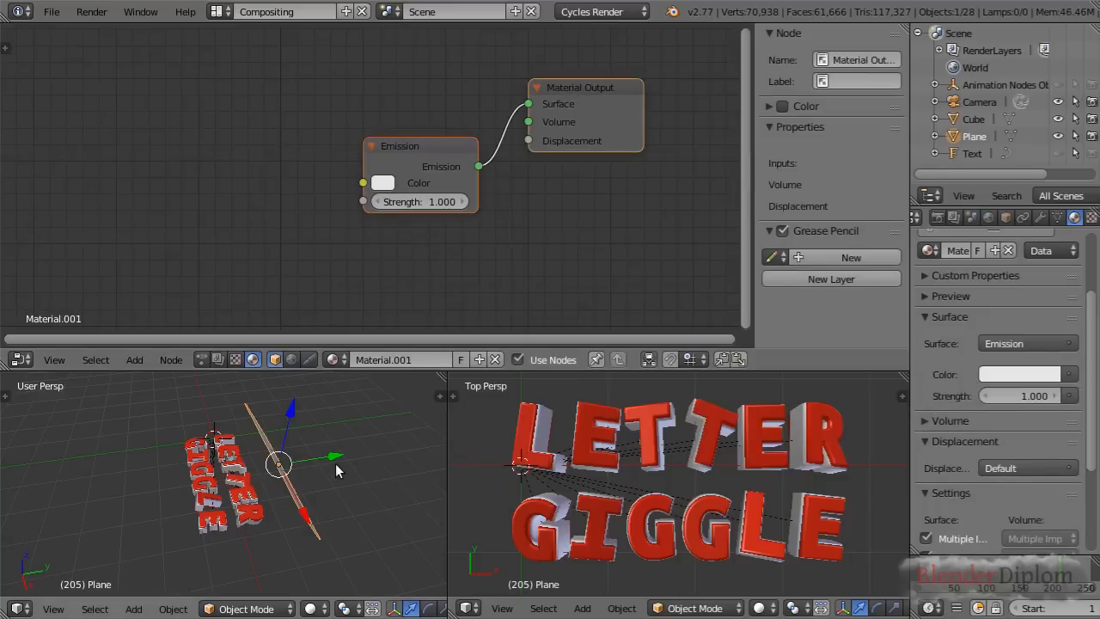
Duplicate the emissive plane along Y to the opposite side of the text and rotate the copy around global X
key("shift+d")
key("y")
left_click(209, 484)
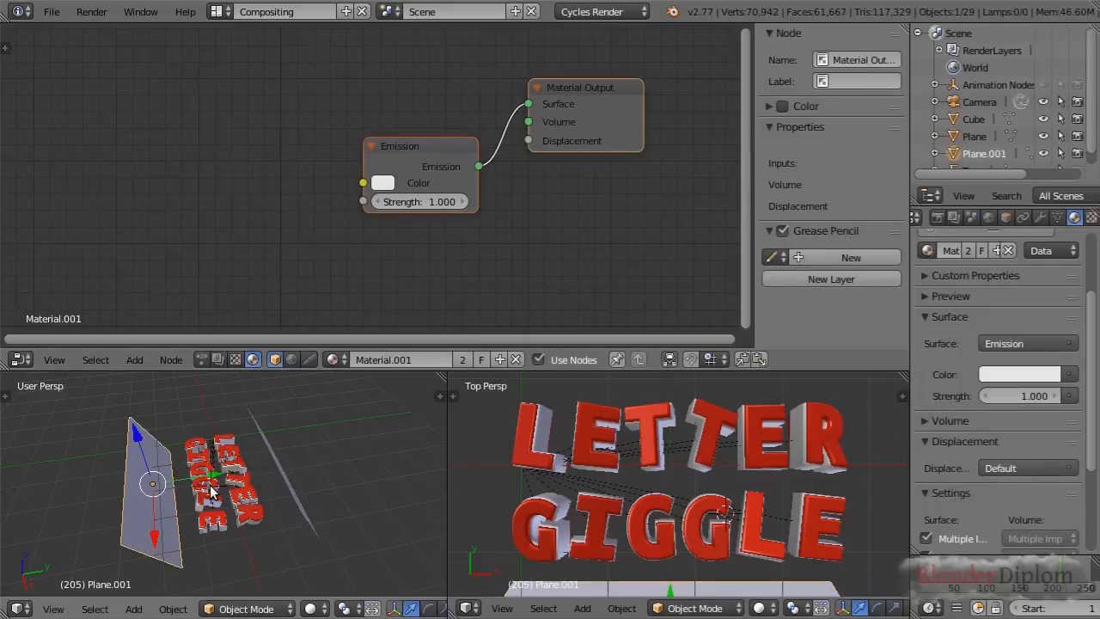
key("r")
key("x")
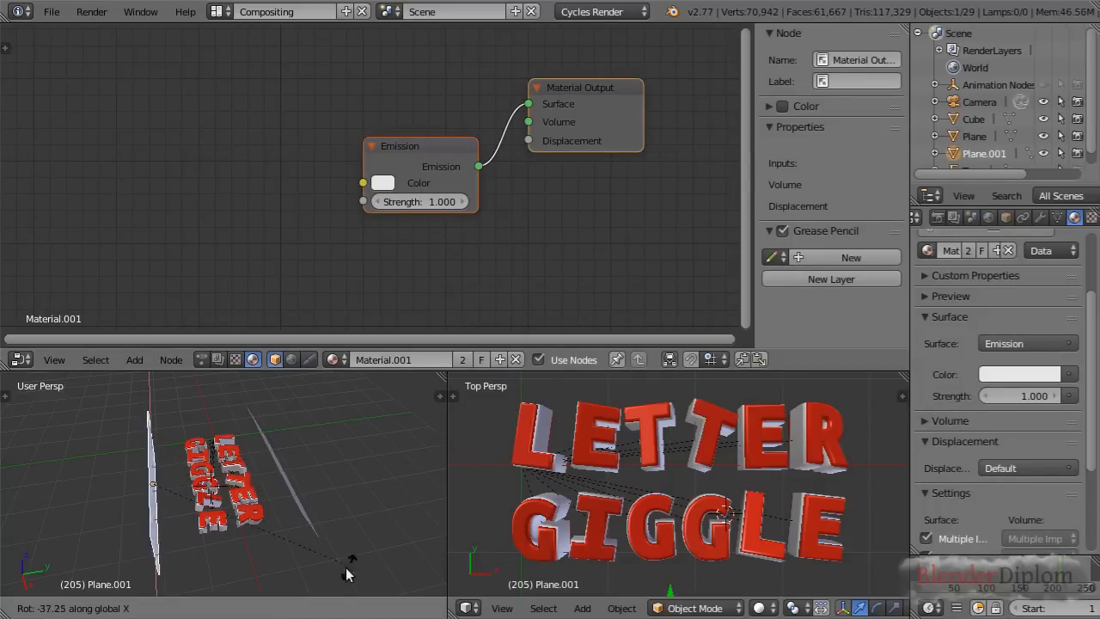
left_click(314, 410)
Select the camera and clear its location and rotation
scroll(292, 438, "down", 5)
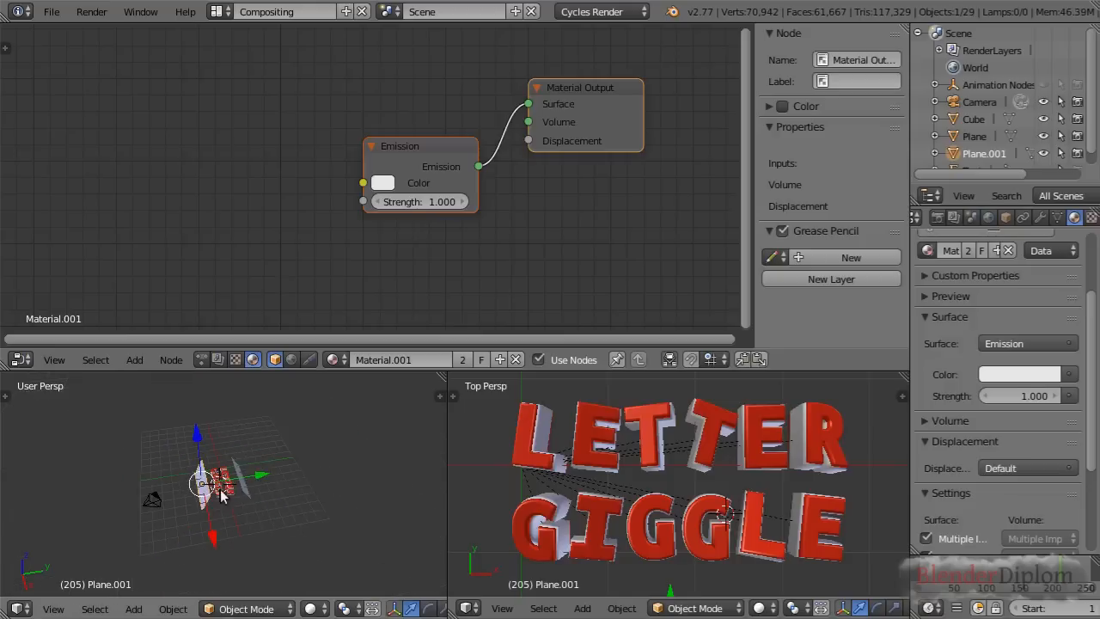
right_click(155, 504)
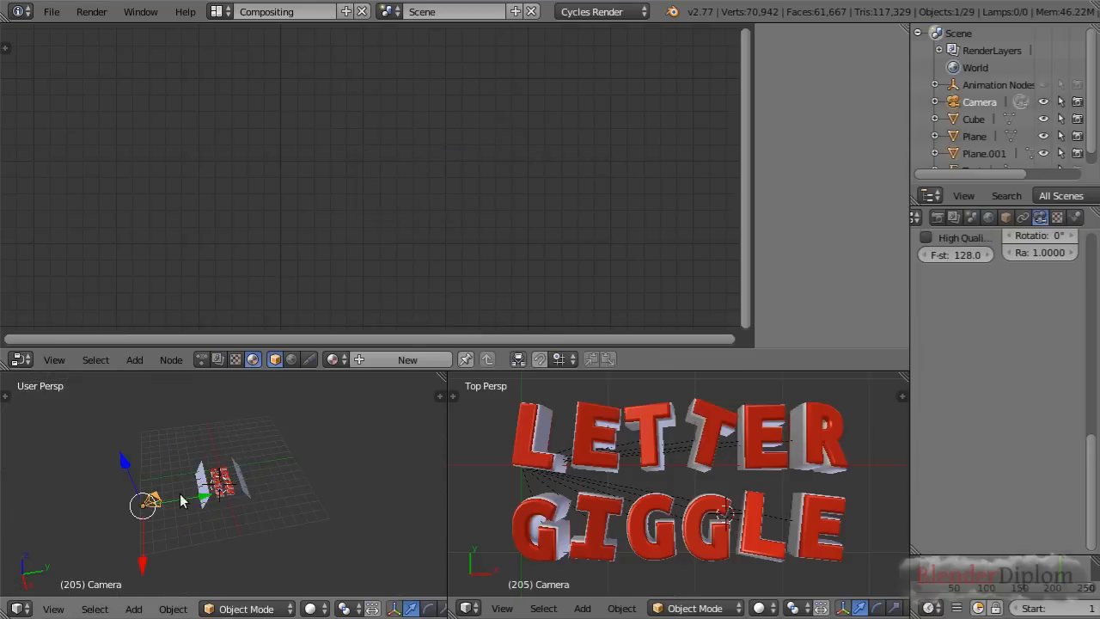
key("alt+g")
key("alt+r")
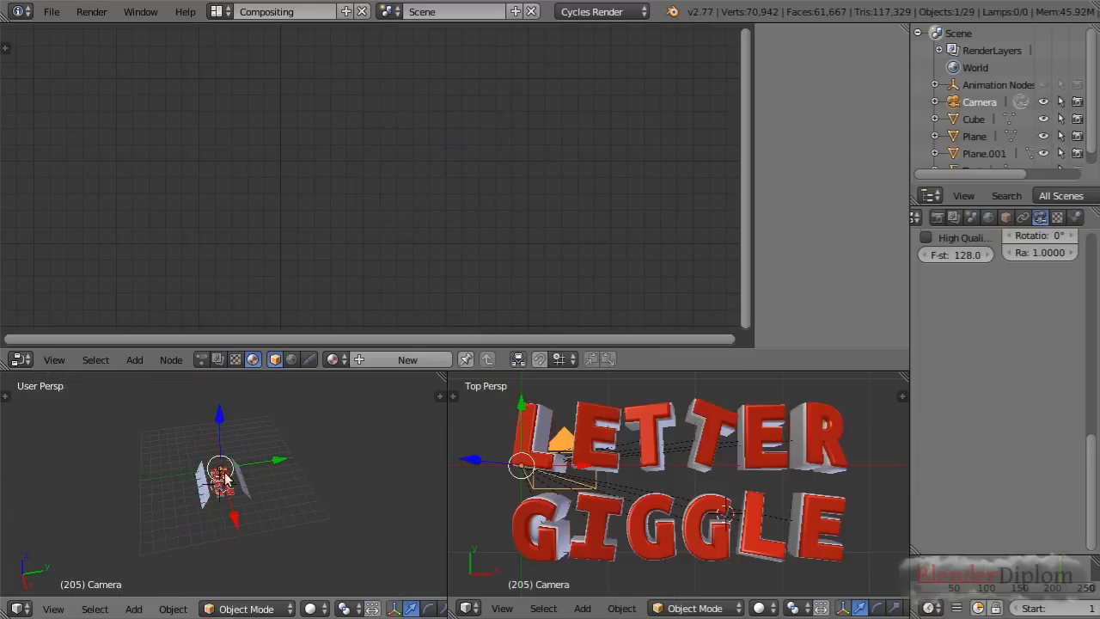
Raise the camera along global Z above the letters and, looking through it, shift it along global X towards the middle of the text
scroll(275, 466, "up", 3)
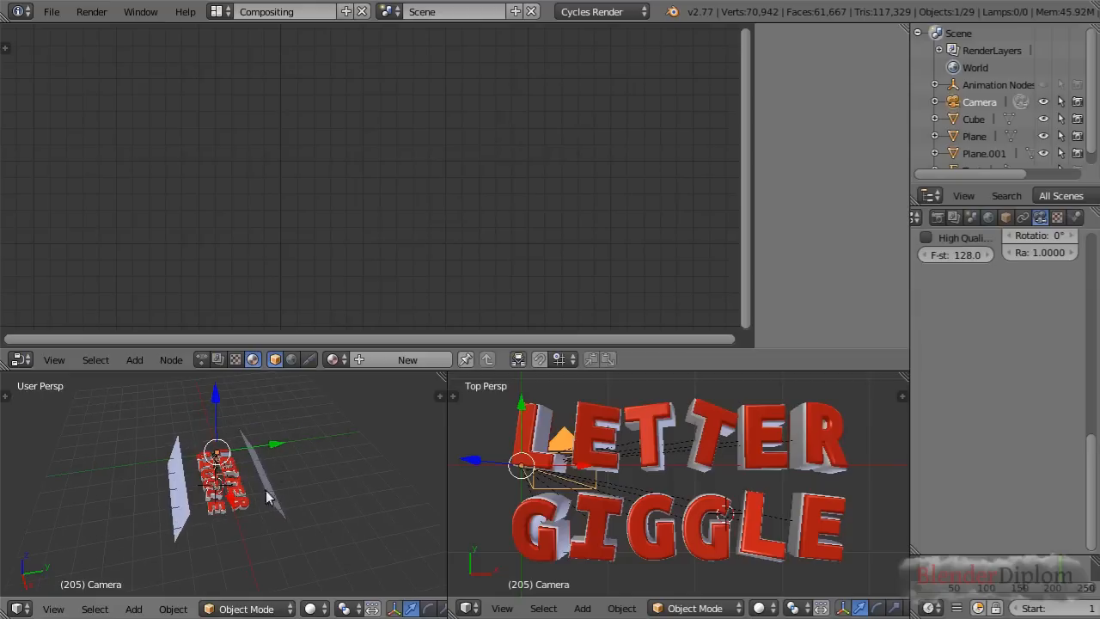
key("g")
key("z")
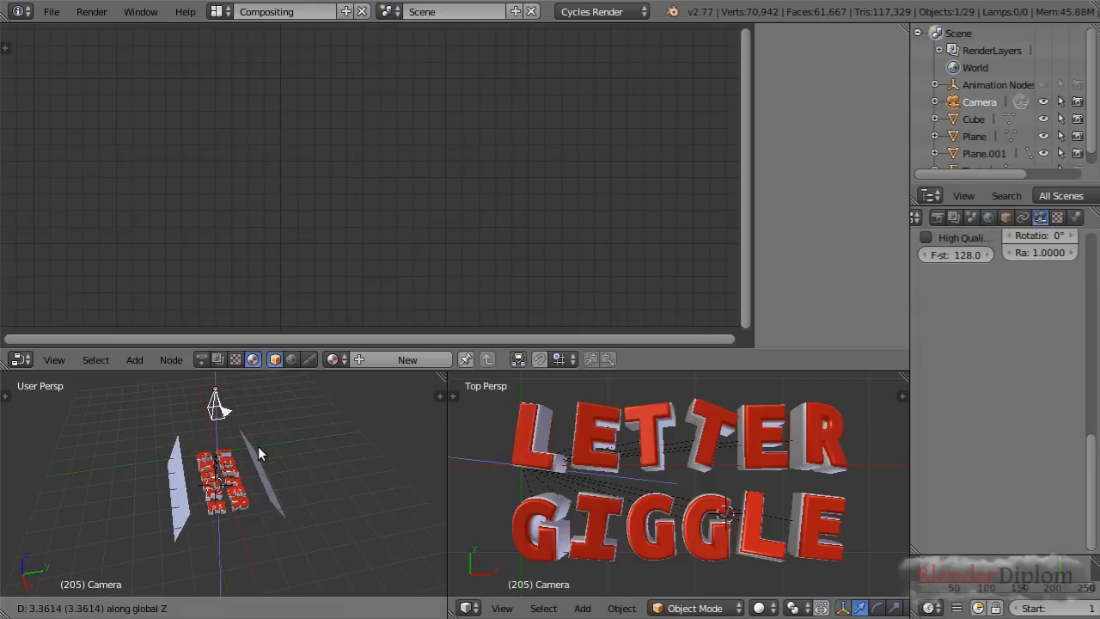
left_click(248, 434)
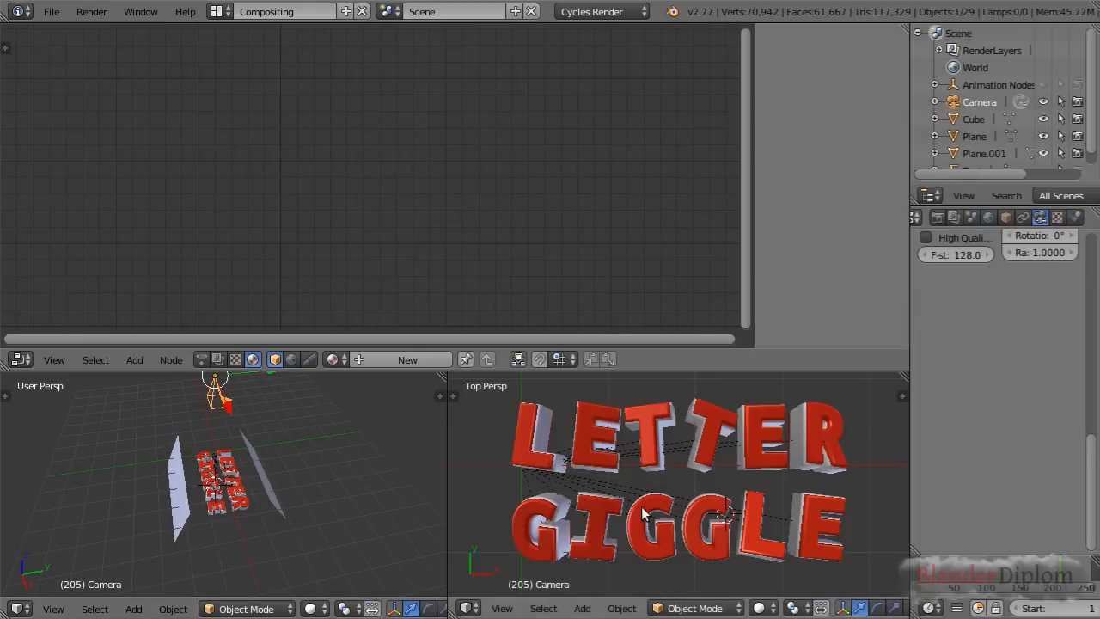
key("KP_0")
key("g")
key("x")
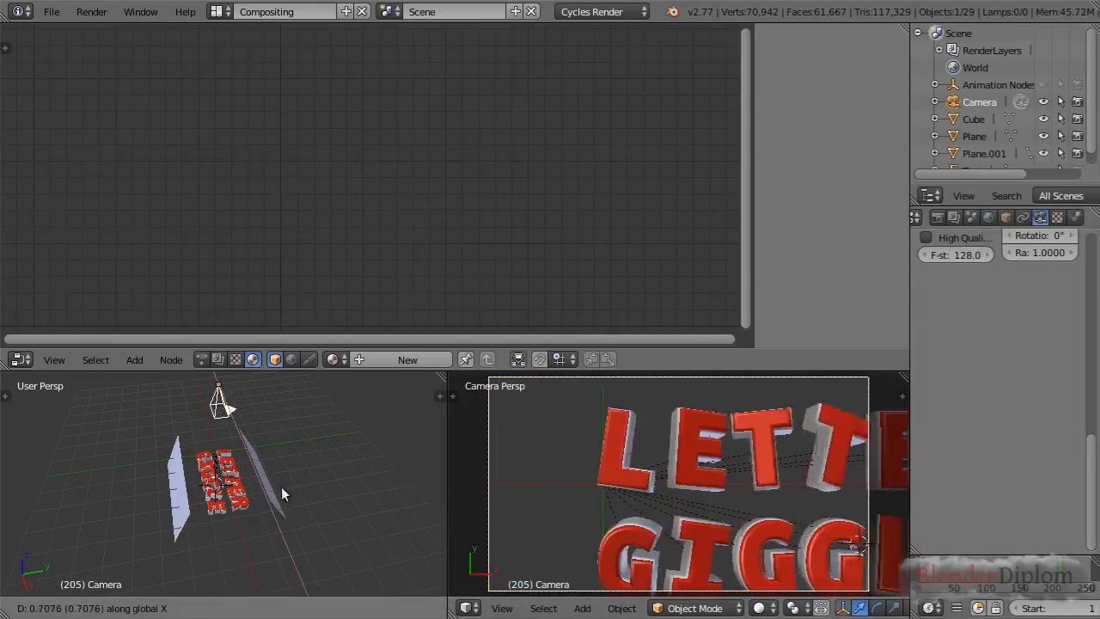
left_click(290, 497)
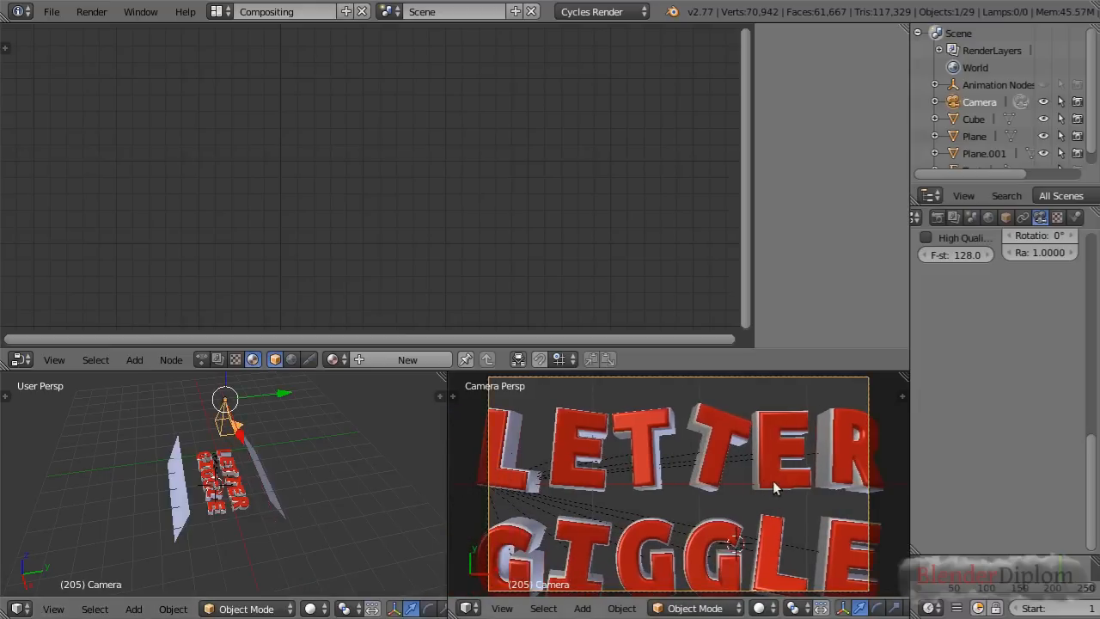
Pull the camera back about 1.93 along its local Z and shift it along negative global Y to centre the lettering in the frame
key("g")
key("z")
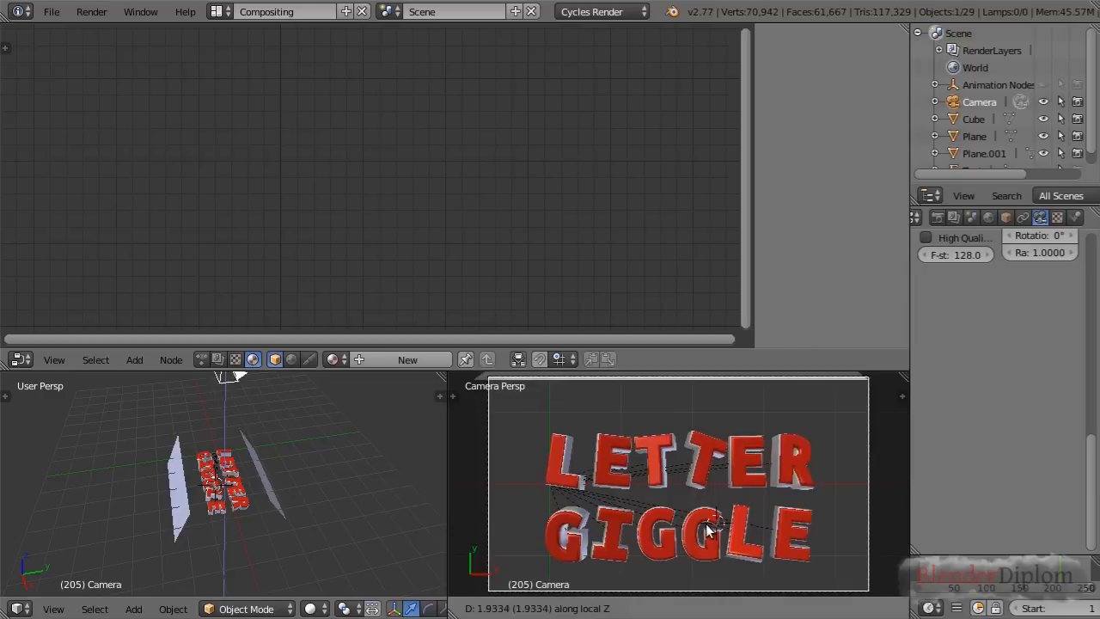
left_click(708, 531)
key("g")
key("y")
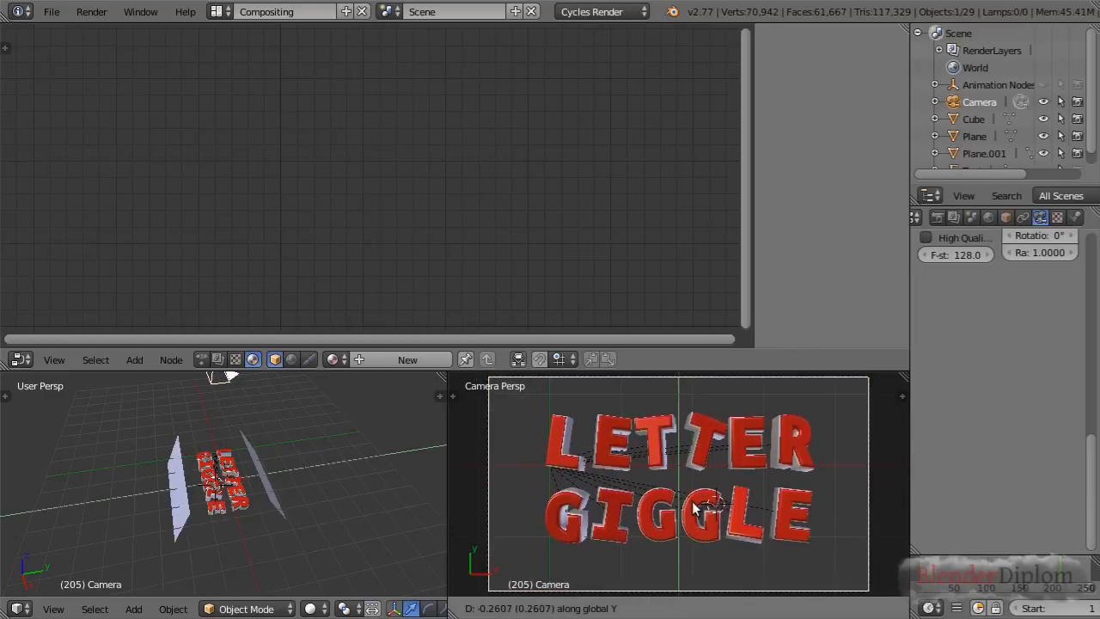
left_click(689, 510)
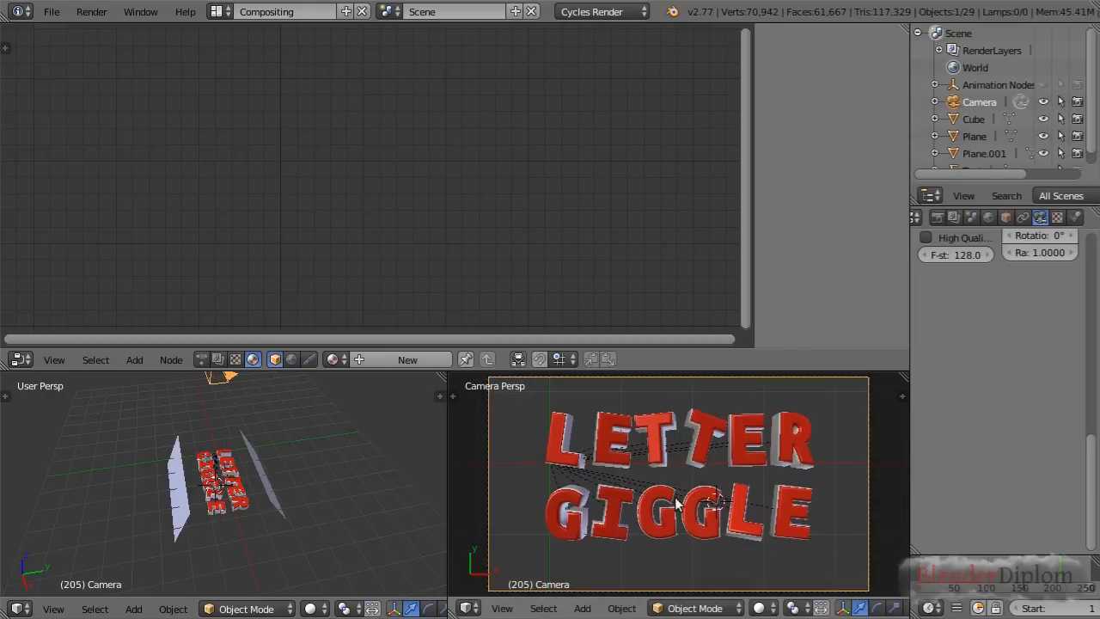
Set the World surface colour to pure black
left_click(988, 218)
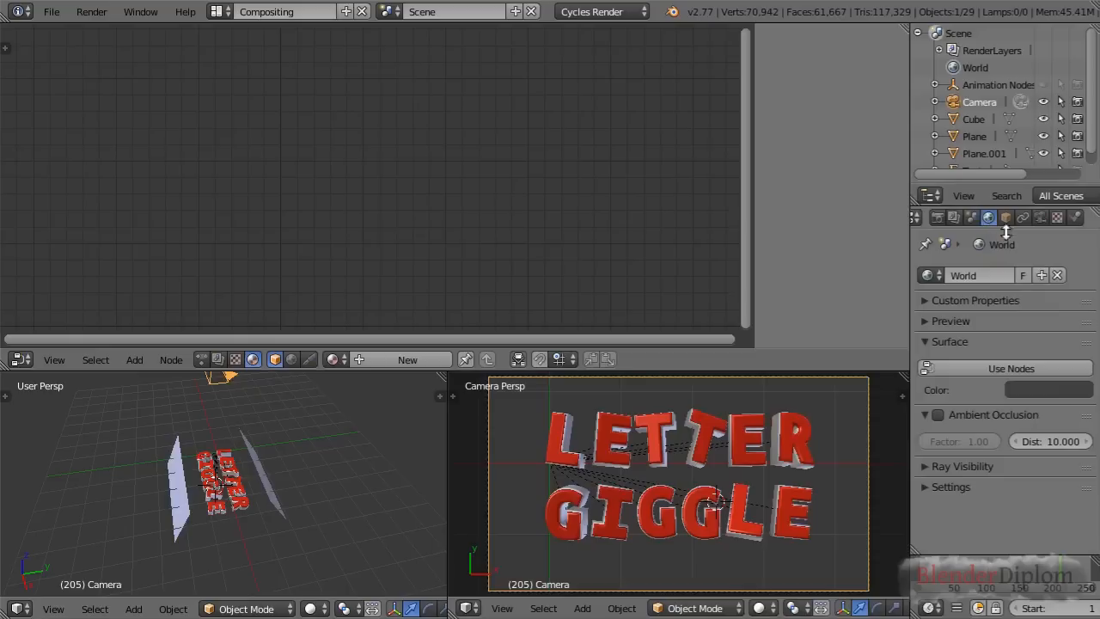
left_click(1046, 384)
left_click_drag(1077, 255, 1075, 297)
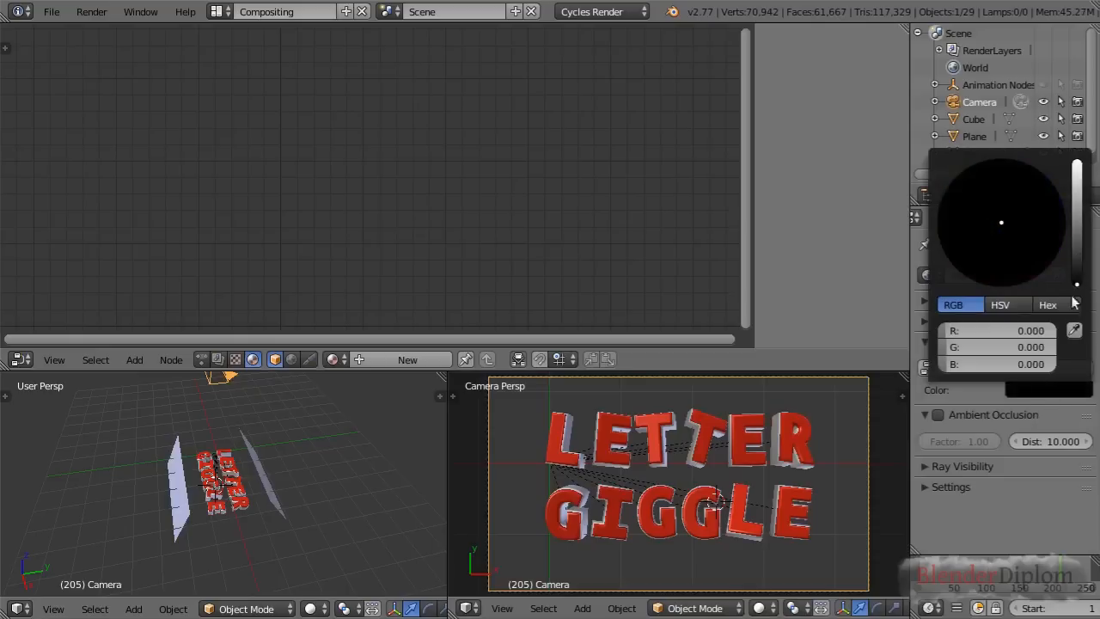
Switch the camera viewport to rendered shading to preview the lit letters
left_click(764, 608)
left_click(794, 494)
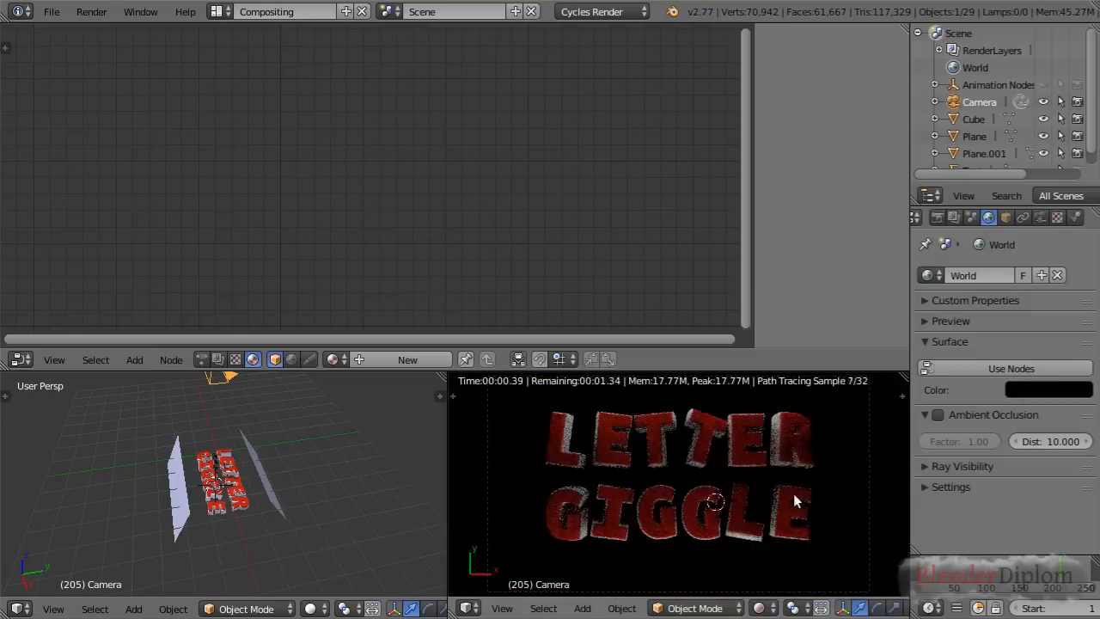
left_click(714, 498)
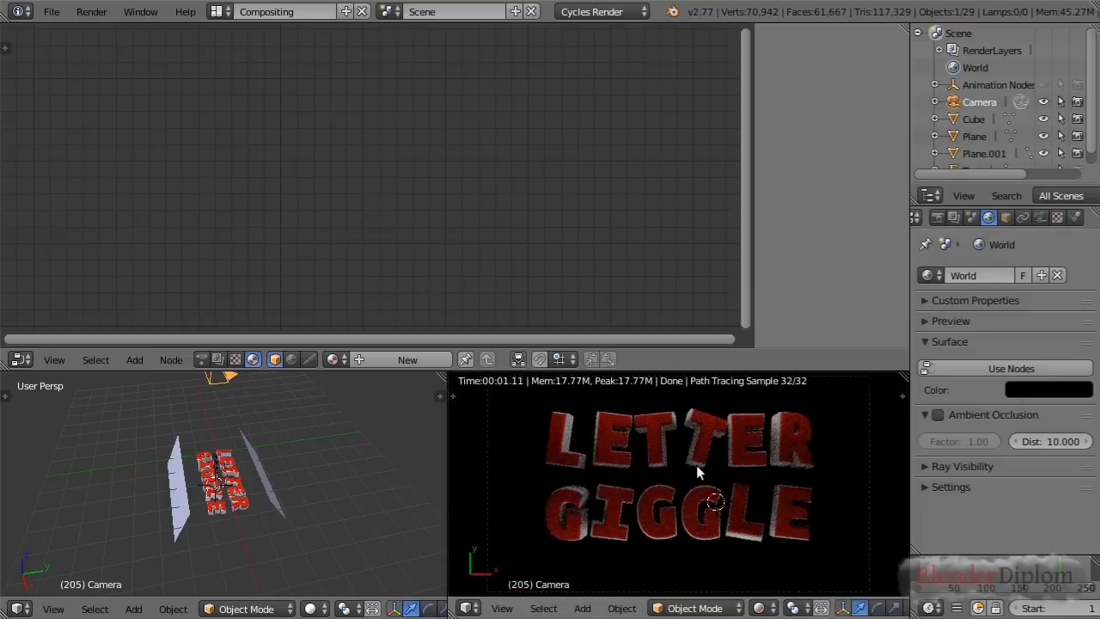
scroll(696, 465, "up", 3)
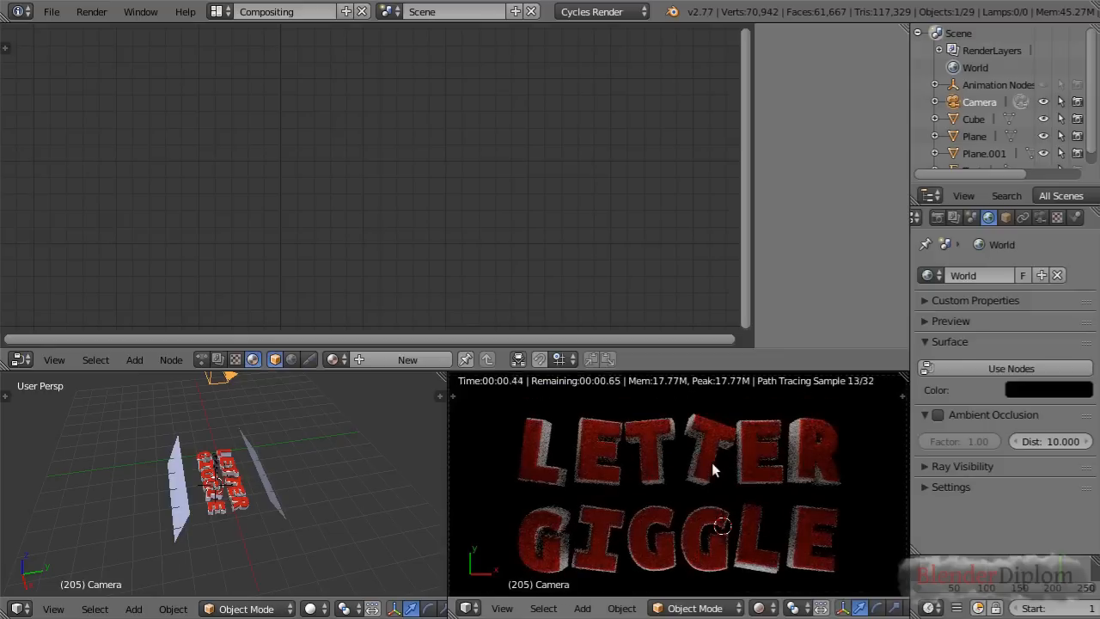
scroll(711, 462, "down", 2)
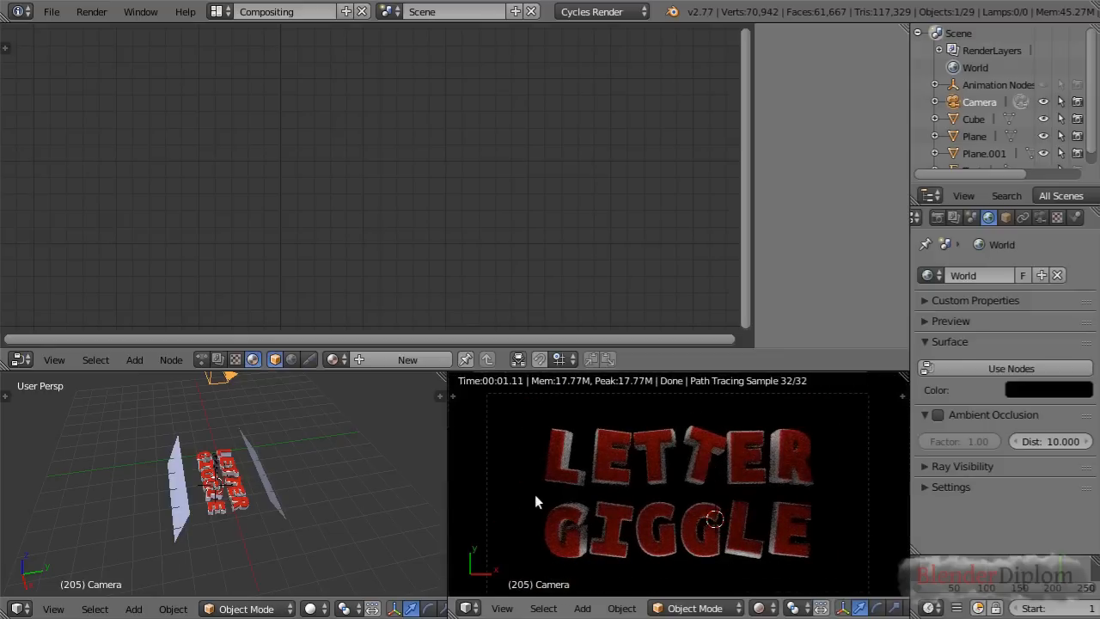
Select one of the emissive planes beside the text and set its Emission strength to 3
middle_click_drag(223, 479, 230, 483)
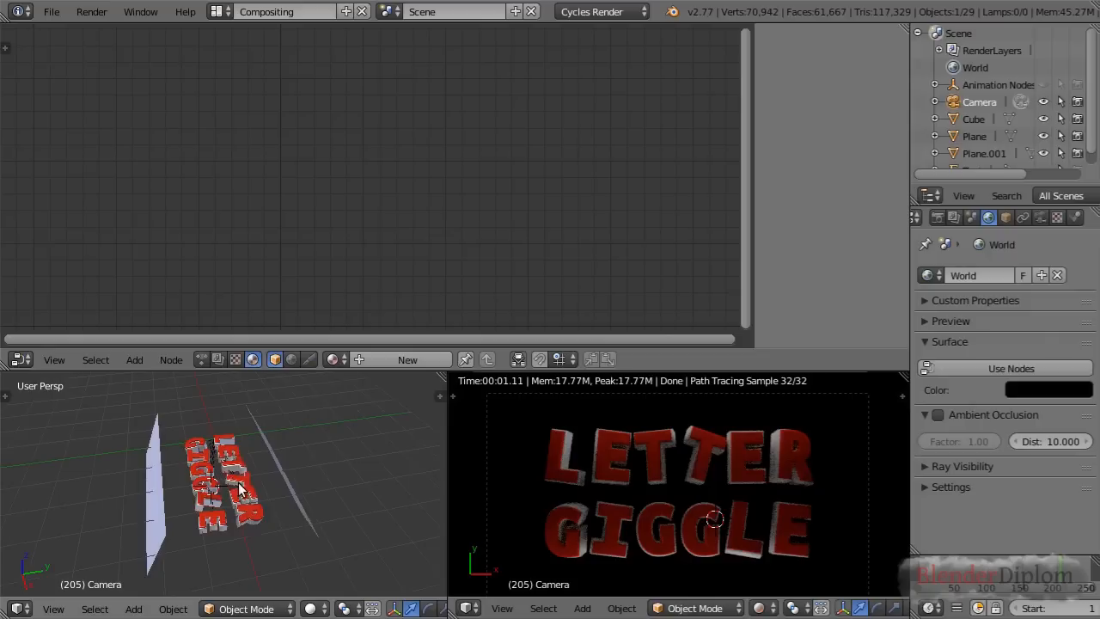
right_click(276, 461)
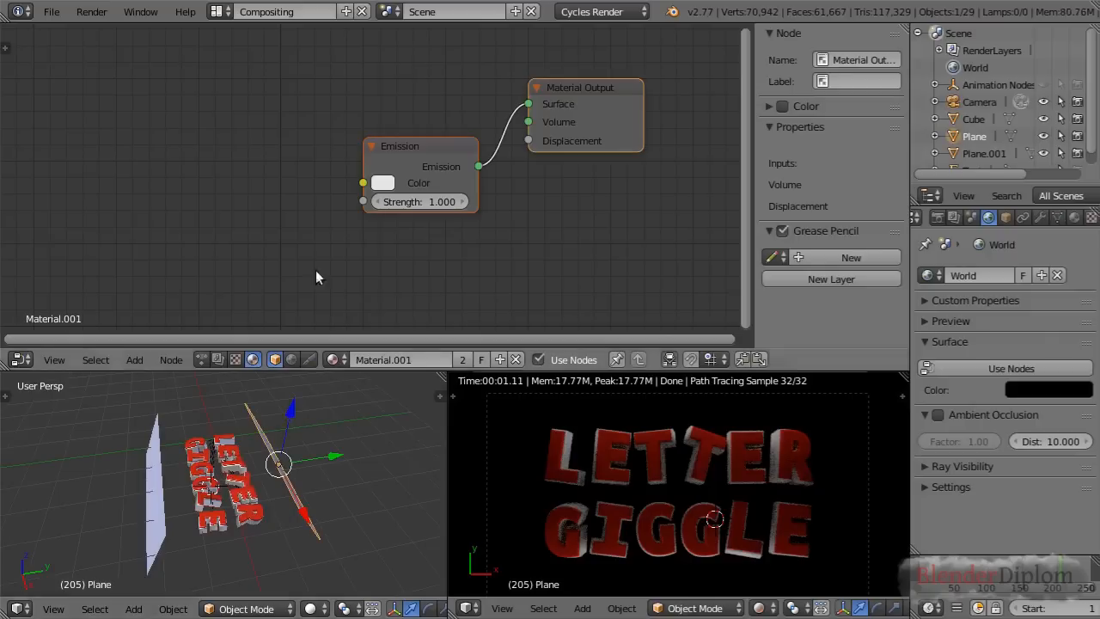
left_click(427, 200)
type("3")
key("Return")
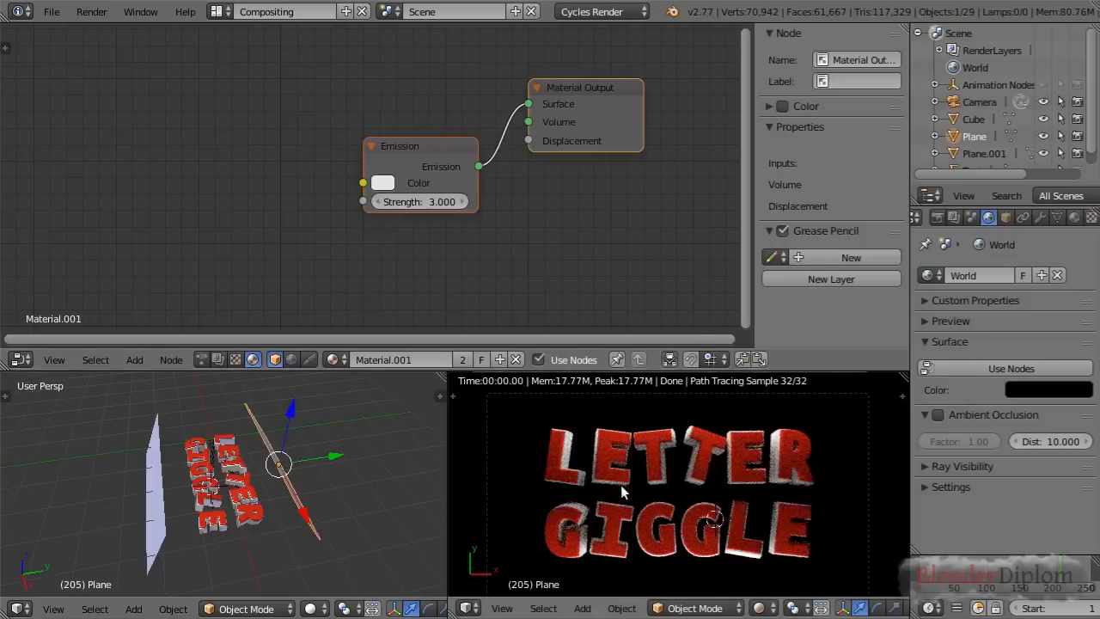
Select the red front part of the first T in LETTER and move the Red material's Material Output node aside
scroll(252, 509, "up", 6)
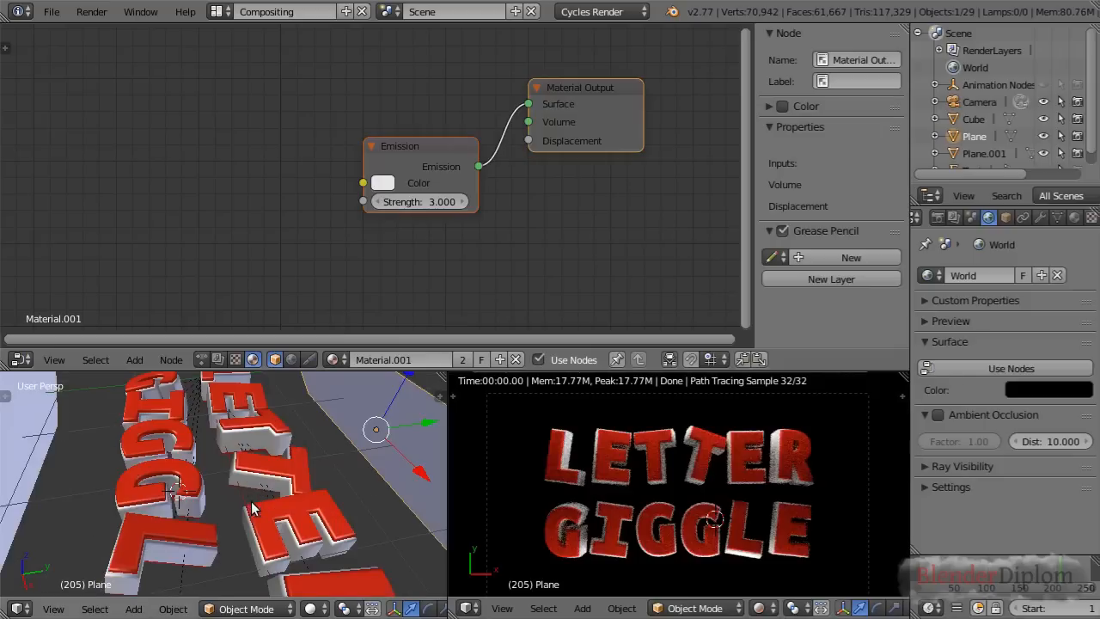
right_click(250, 444)
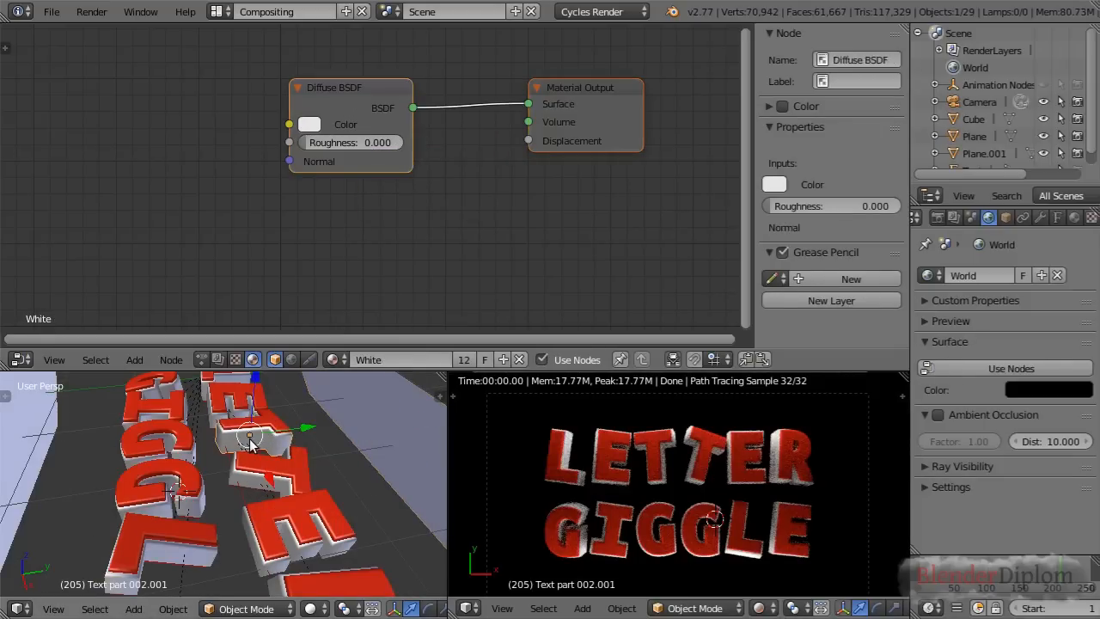
right_click(271, 427)
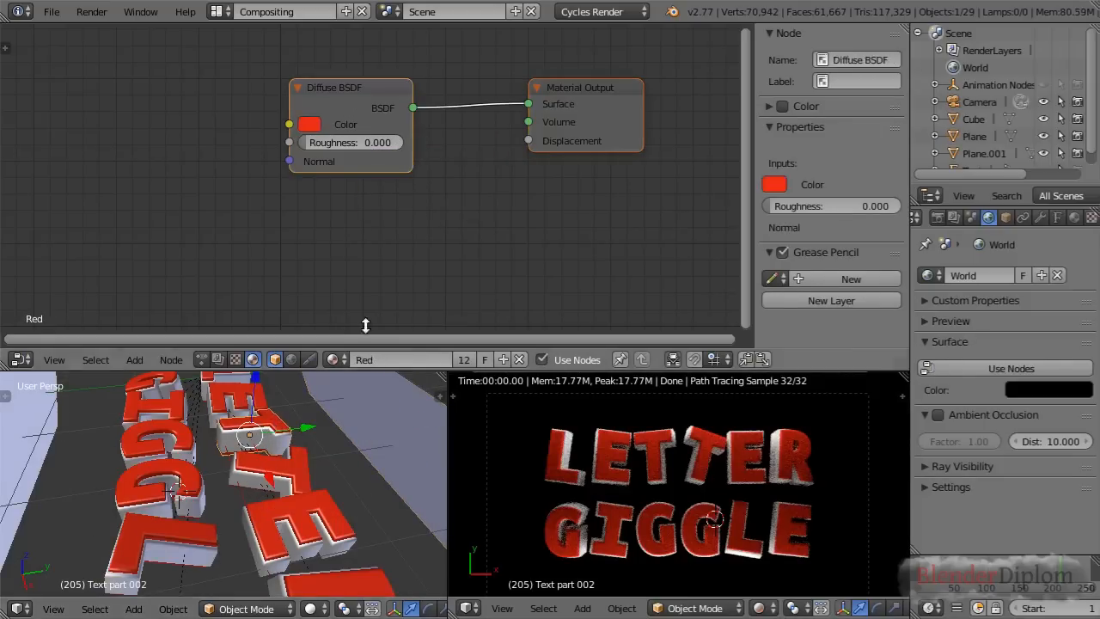
scroll(442, 188, "up", 2)
left_click_drag(614, 108, 677, 186)
Inspect the rendered letters up close, then move the Diffuse BSDF away and insert a Mix Shader between it and the Material Output
scroll(666, 493, "up", 3)
middle_click_drag(661, 467, 710, 418, "shift")
scroll(710, 418, "up", 3)
scroll(718, 427, "down", 5)
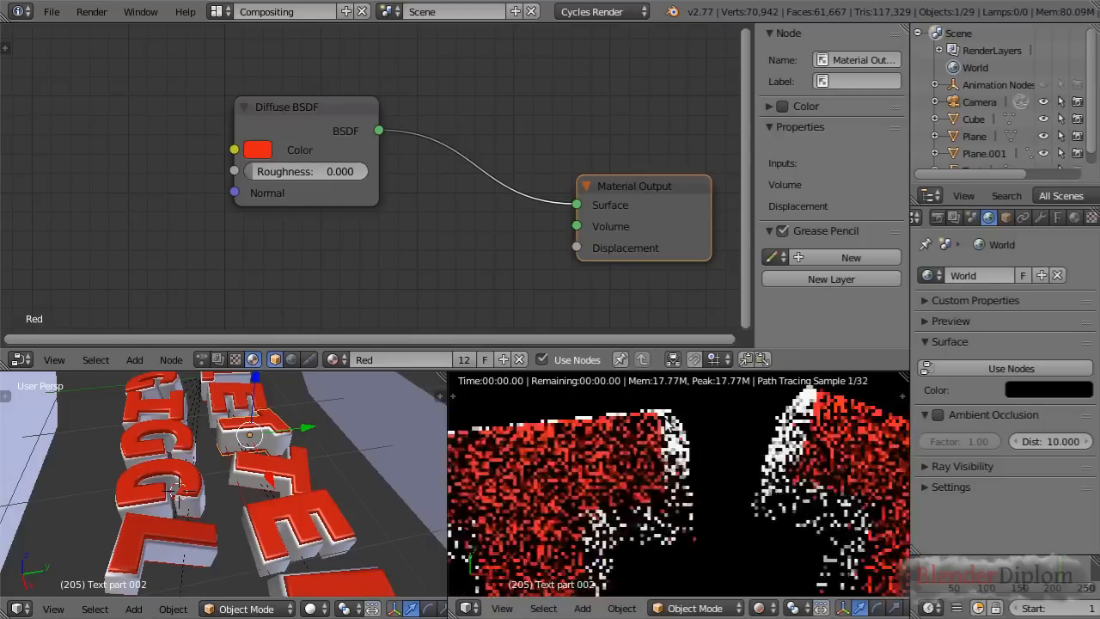
scroll(685, 470, "down", 6)
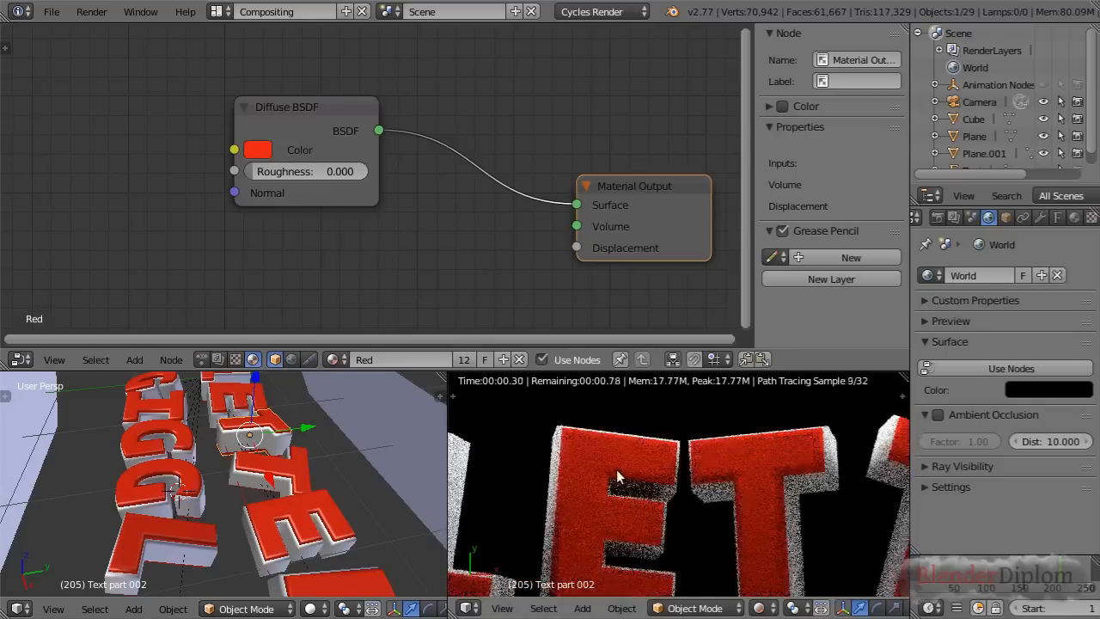
scroll(728, 521, "up", 5)
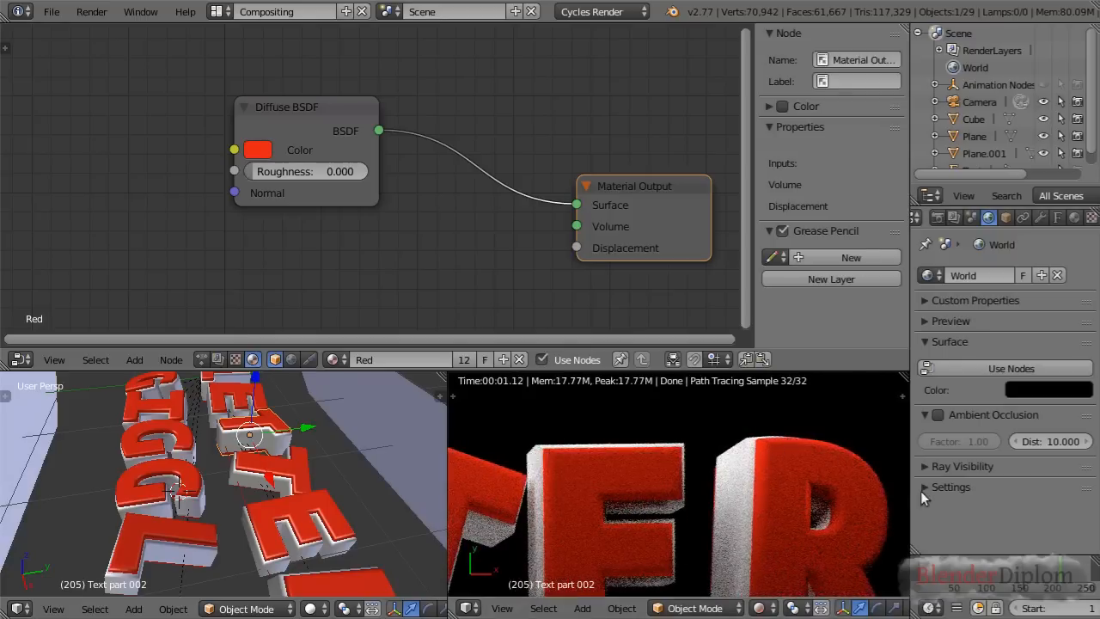
left_click_drag(293, 110, 190, 85)
key("shift+a")
mouse_move(184, 238)
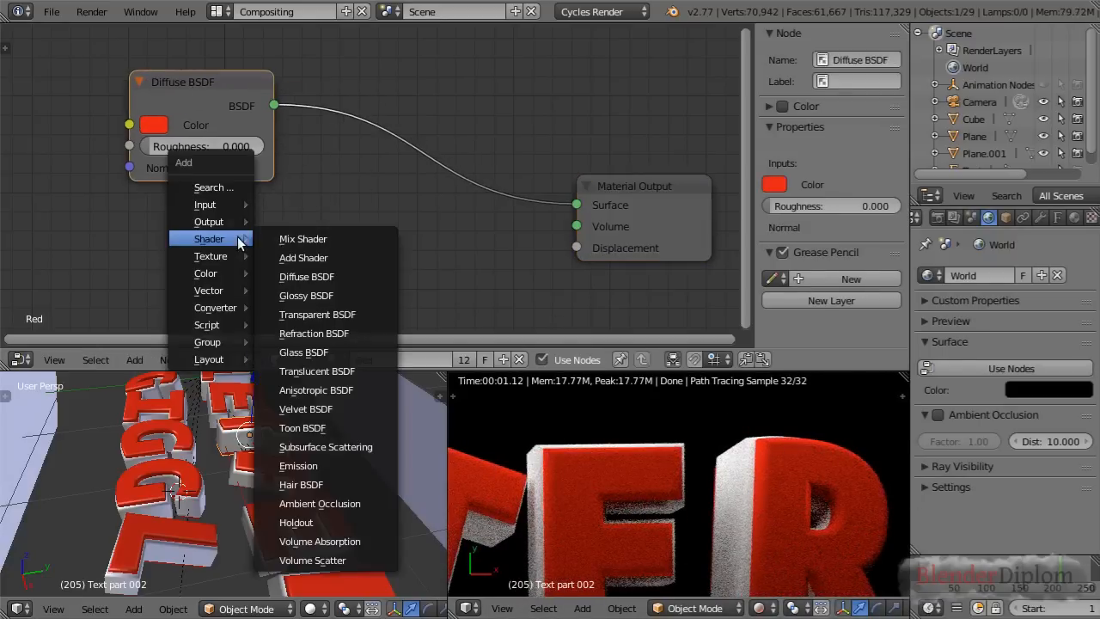
left_click(305, 238)
left_click(378, 163)
Add a Glossy BSDF below the Diffuse BSDF and connect it to the Mix Shader's second Shader input
key("shift+a")
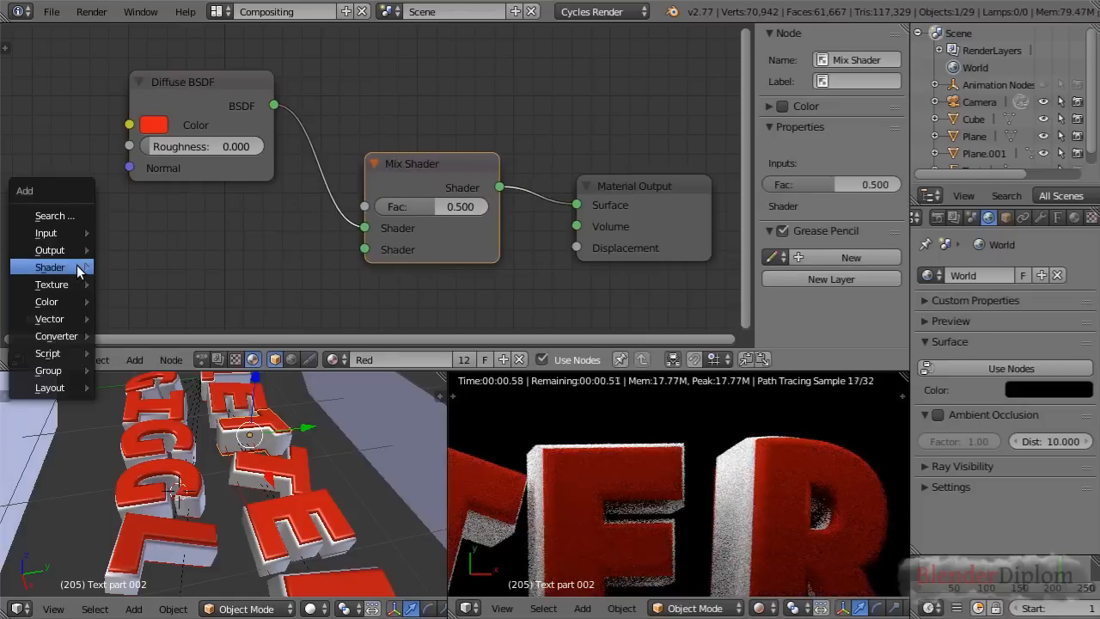
mouse_move(50, 267)
left_click(167, 324)
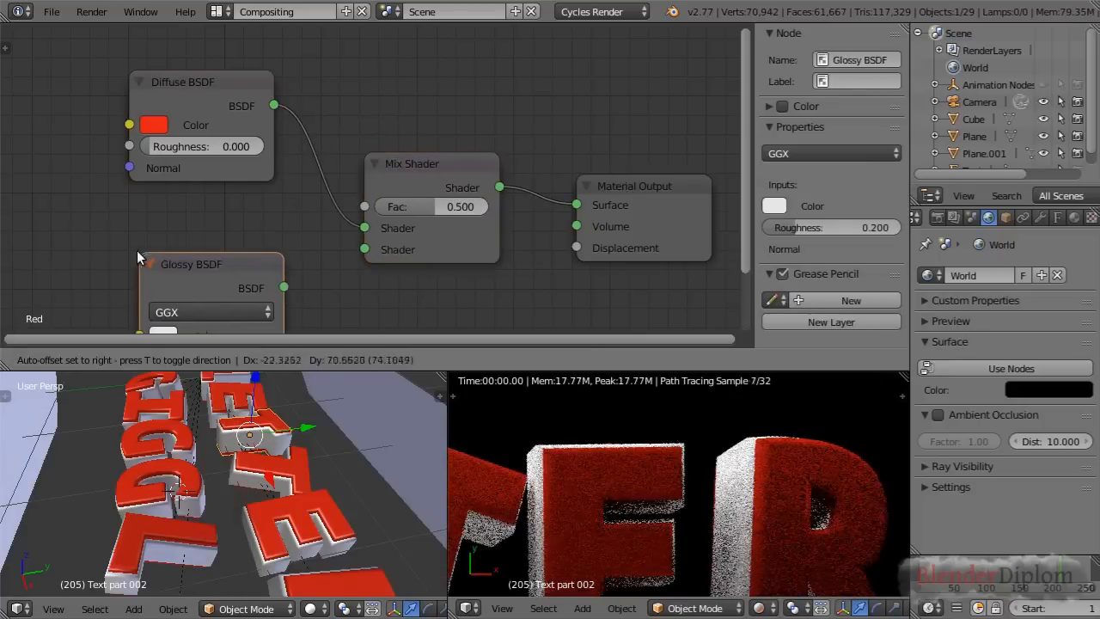
left_click_drag(281, 245, 365, 249)
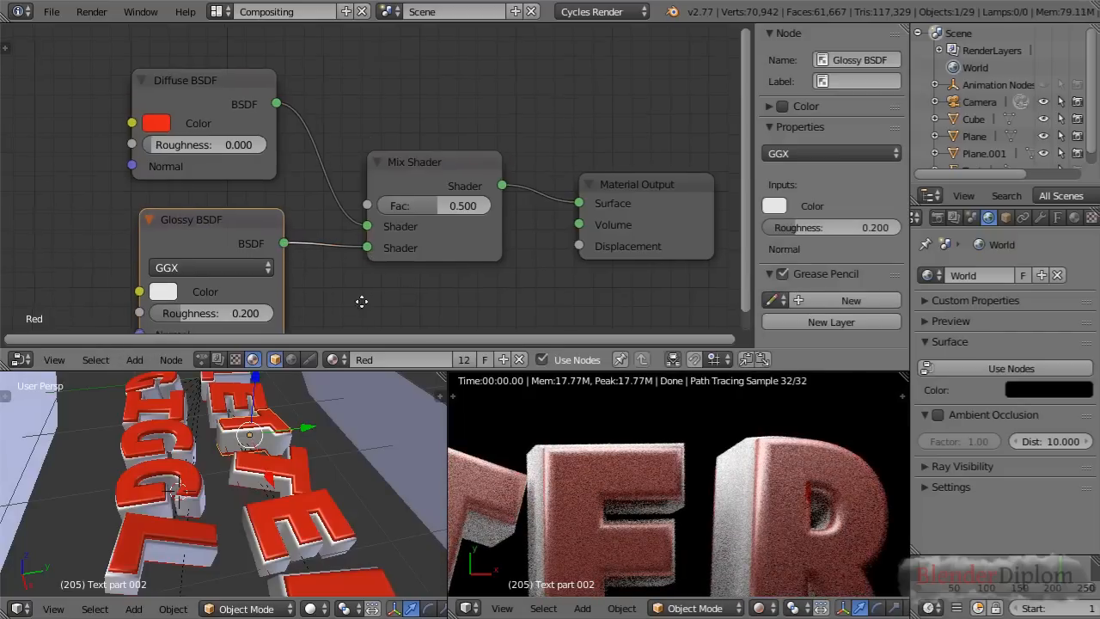
Set the Mix Shader's Fac to 0.127 and the Glossy BSDF's roughness to 0.067
middle_click_drag(361, 305, 373, 220)
left_click_drag(449, 119, 405, 119)
left_click_drag(222, 233, 205, 233)
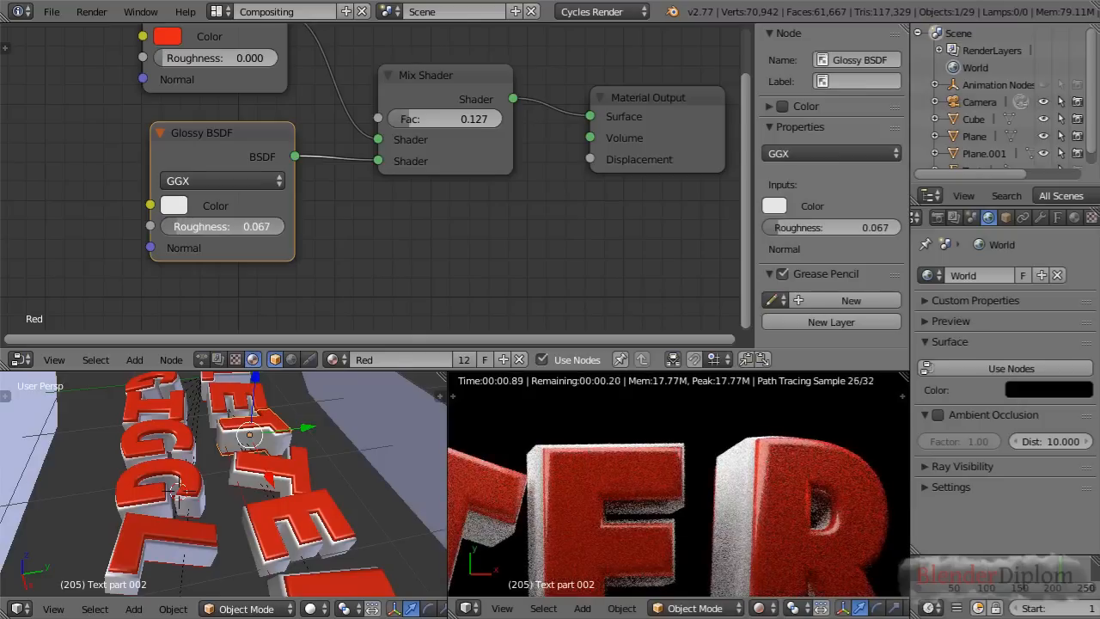
Examine the glossy reflections on the red letters in the rendered view, both close up and across the whole text
scroll(678, 518, "down", 5)
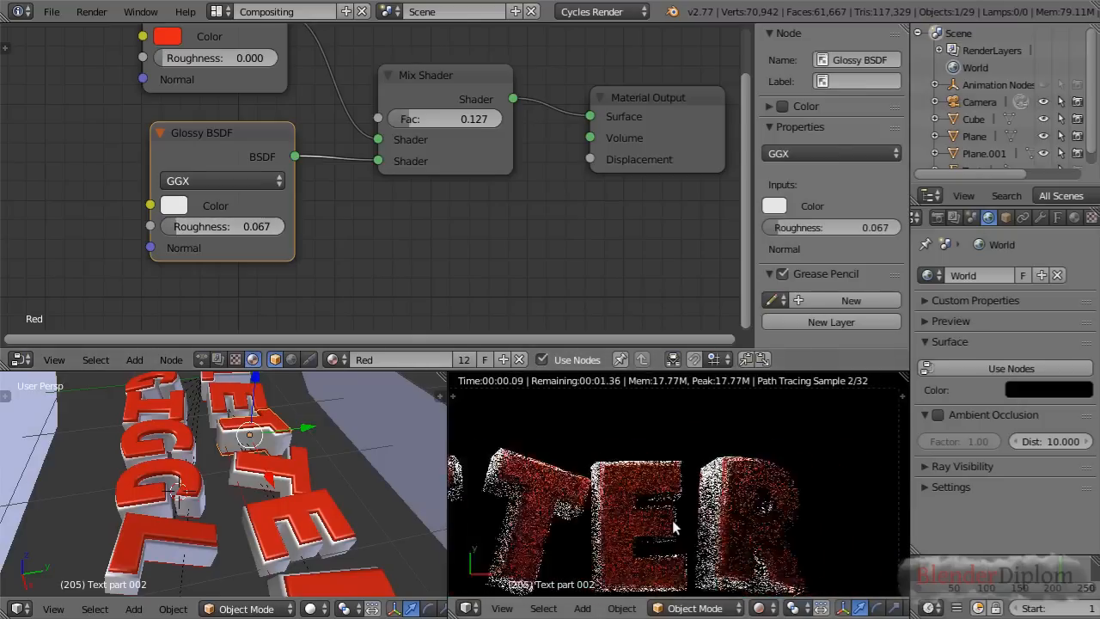
middle_click_drag(611, 529, 702, 552, "shift")
scroll(702, 548, "up", 6)
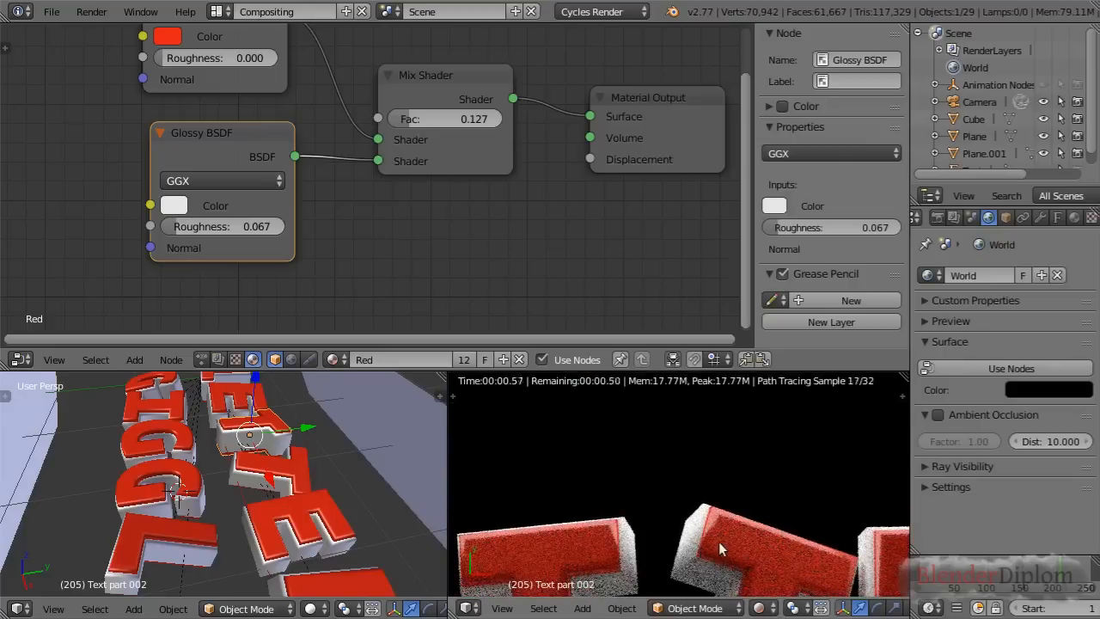
scroll(687, 555, "down", 6)
middle_click_drag(698, 578, 679, 489, "shift")
scroll(261, 470, "down", 9)
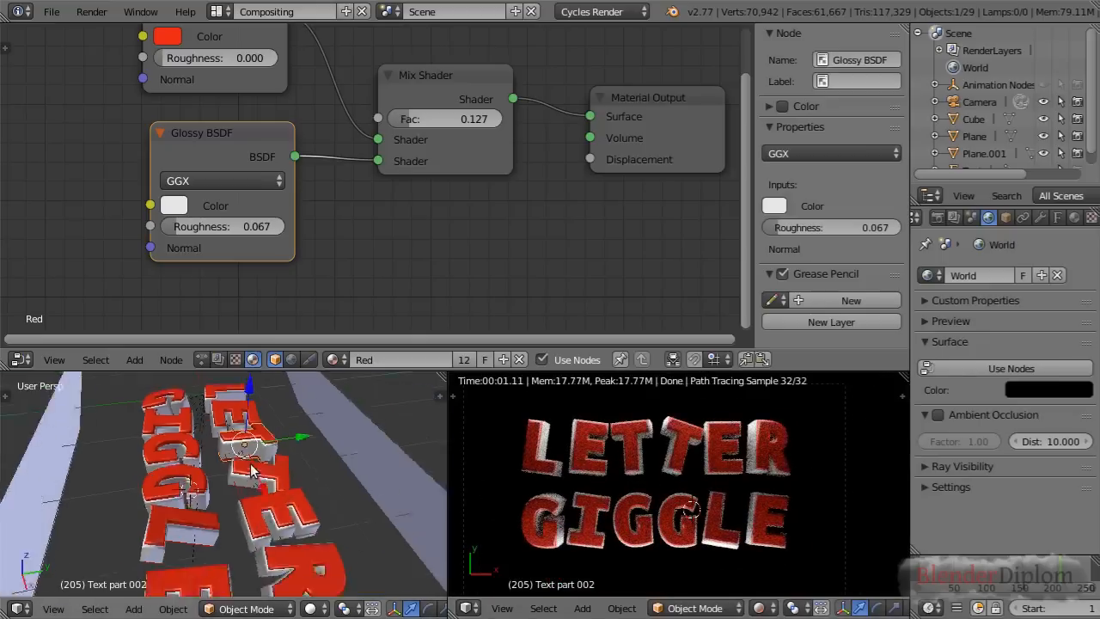
Duplicate the emissive plane on the GIGGLE side upwards along global Z and tilt the copy around global X towards the letters
mouse_move(259, 502)
middle_mouse_down()
mouse_move(243, 468)
mouse_move(244, 486)
middle_mouse_up()
scroll(244, 487, "down", 1)
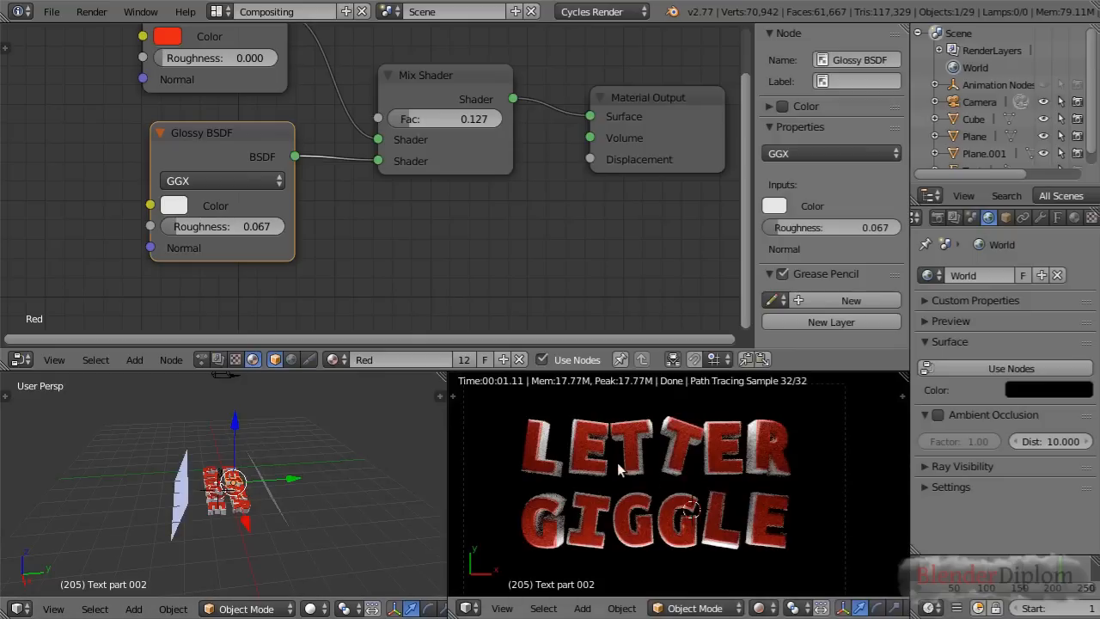
right_click(185, 493)
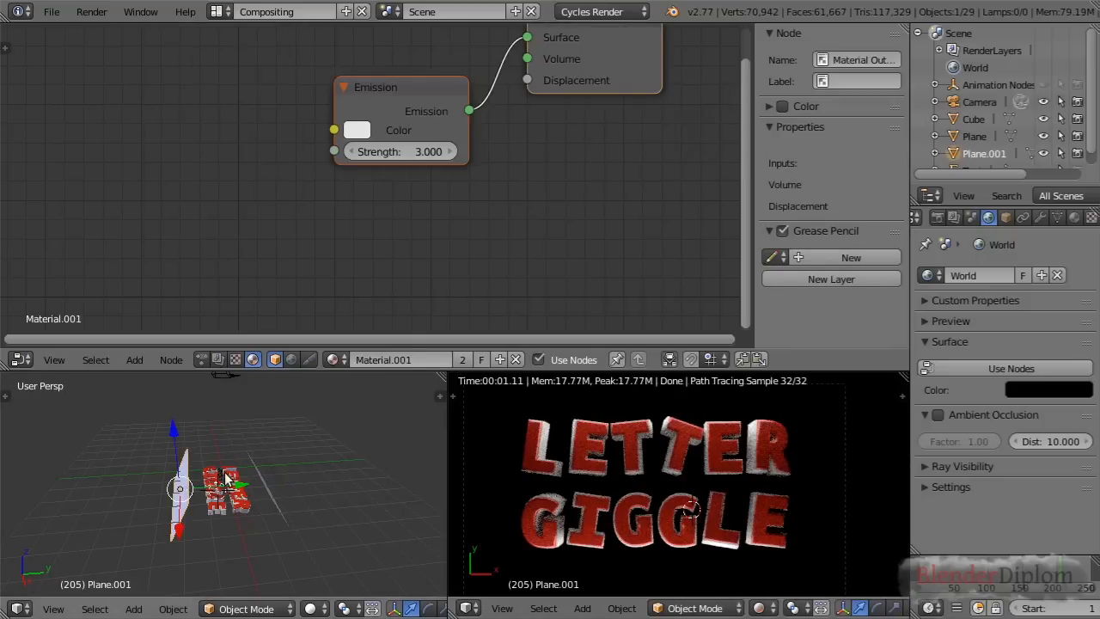
key("shift+d")
key("z")
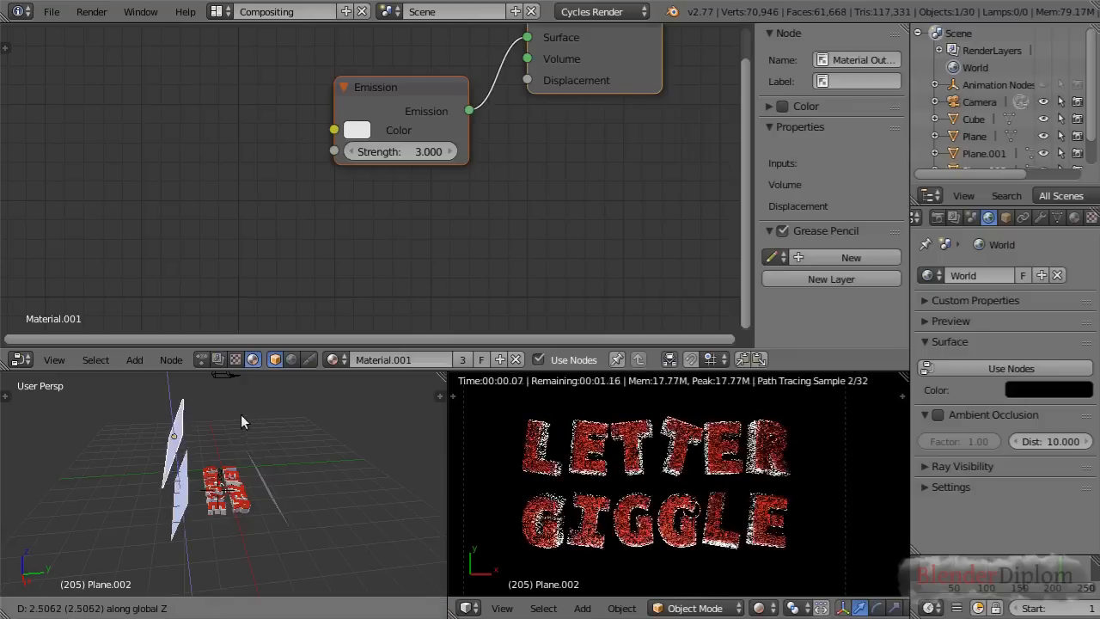
left_click(227, 393)
key("r")
key("x")
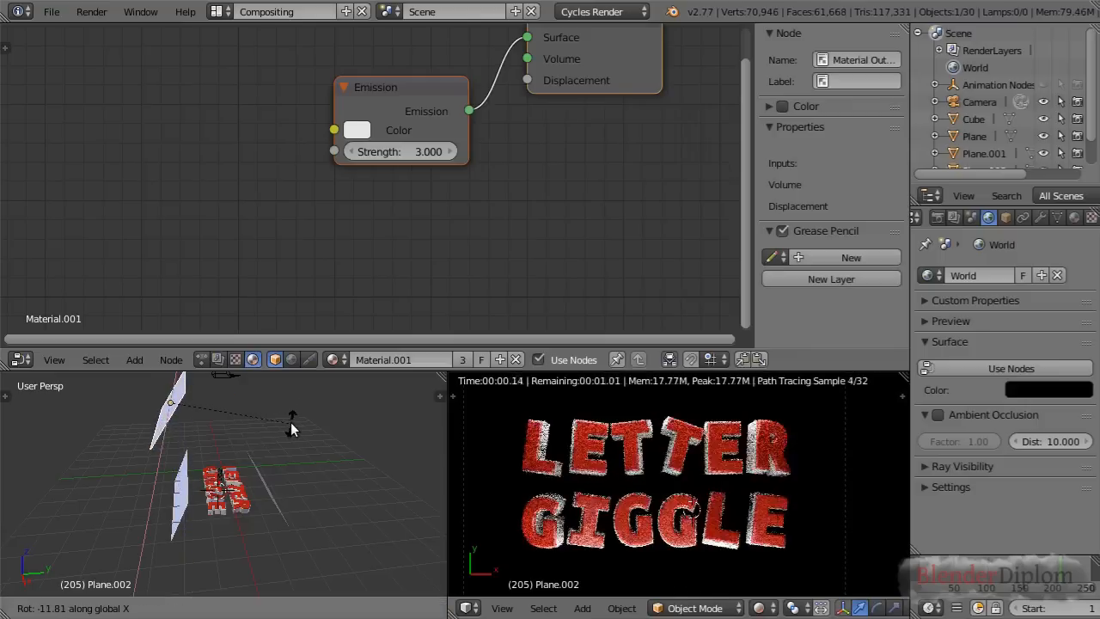
left_click(235, 519)
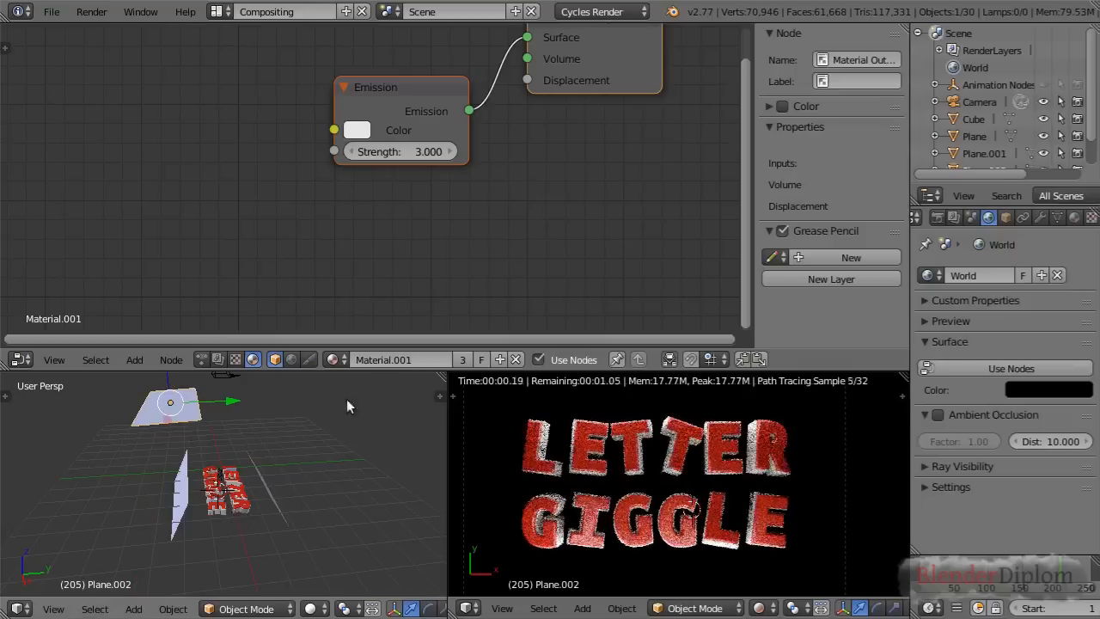
Give the upper plane its own copy of the emission material named Emission.Top and reposition its Emission node
left_click(462, 360)
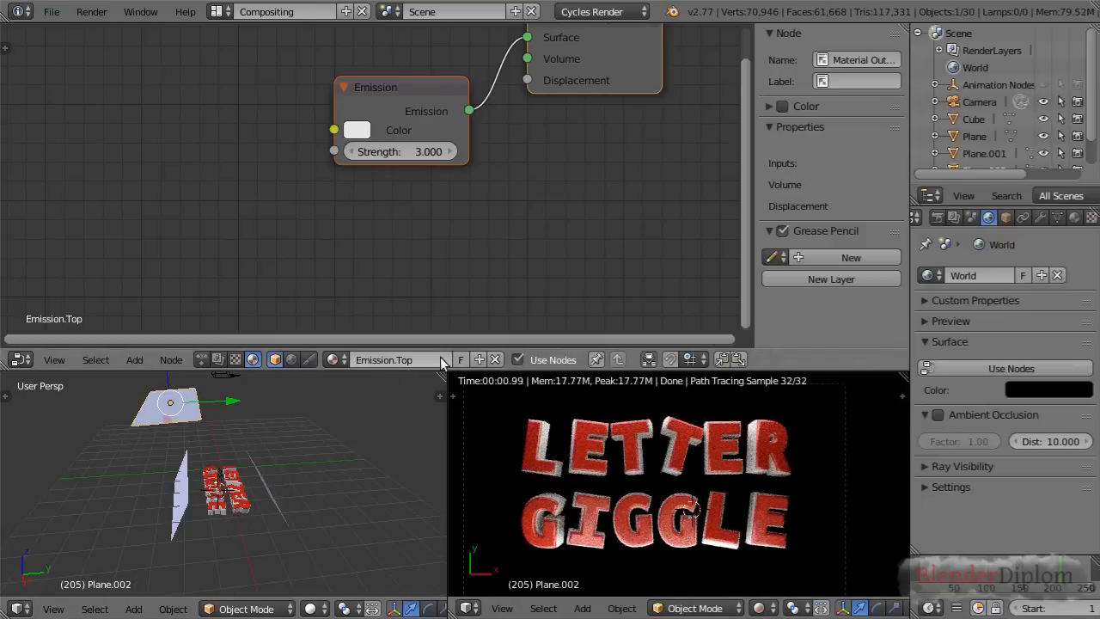
middle_click_drag(541, 221, 462, 241)
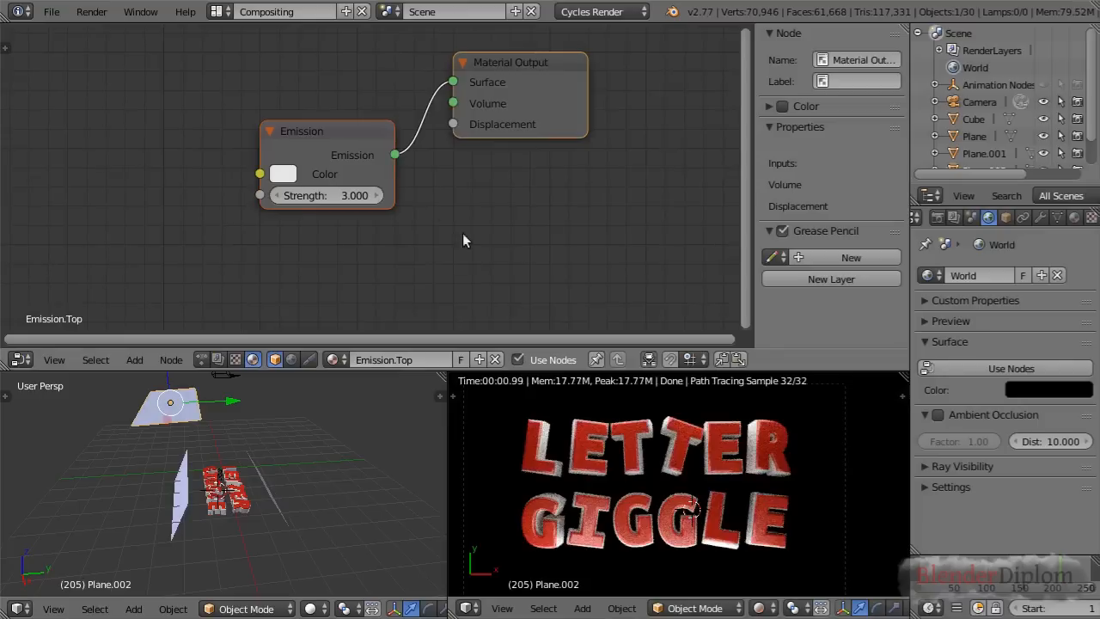
left_click_drag(366, 152, 329, 131)
Narrow the upper plane's mesh along its local Y axis into a thin strip
key("Tab")
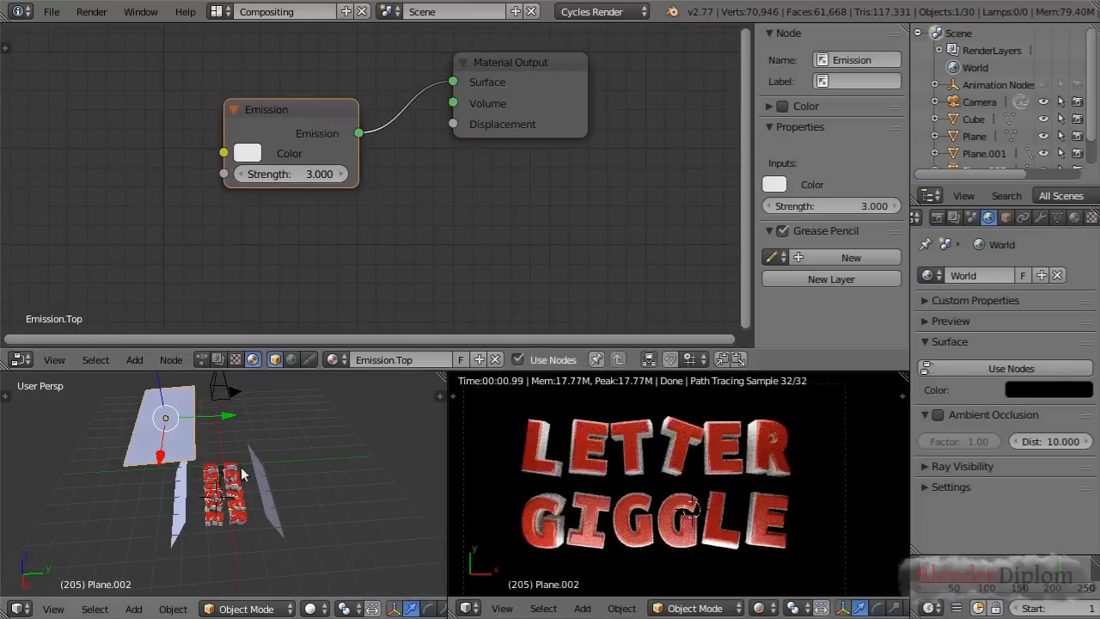
key("s")
key("x")
right_click(334, 408)
key("s")
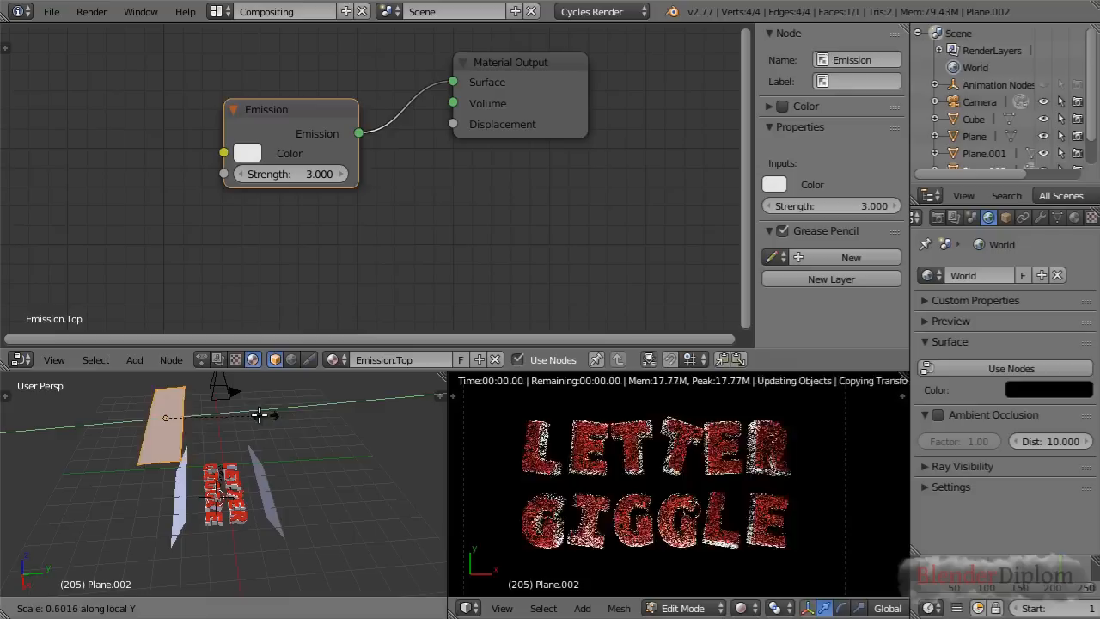
left_click(220, 420)
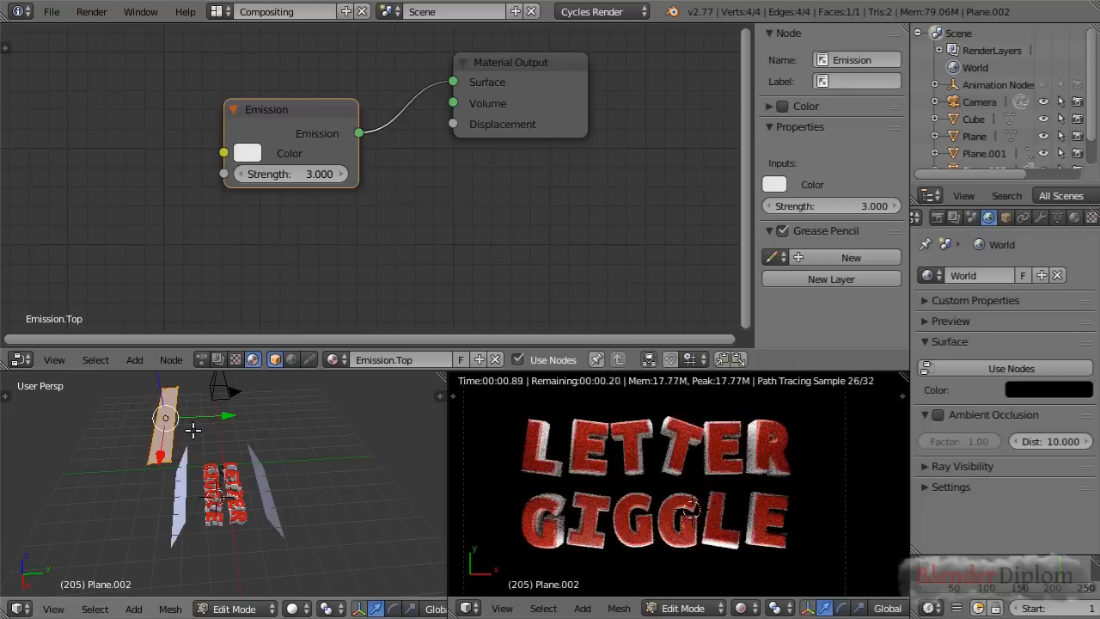
key("Tab")
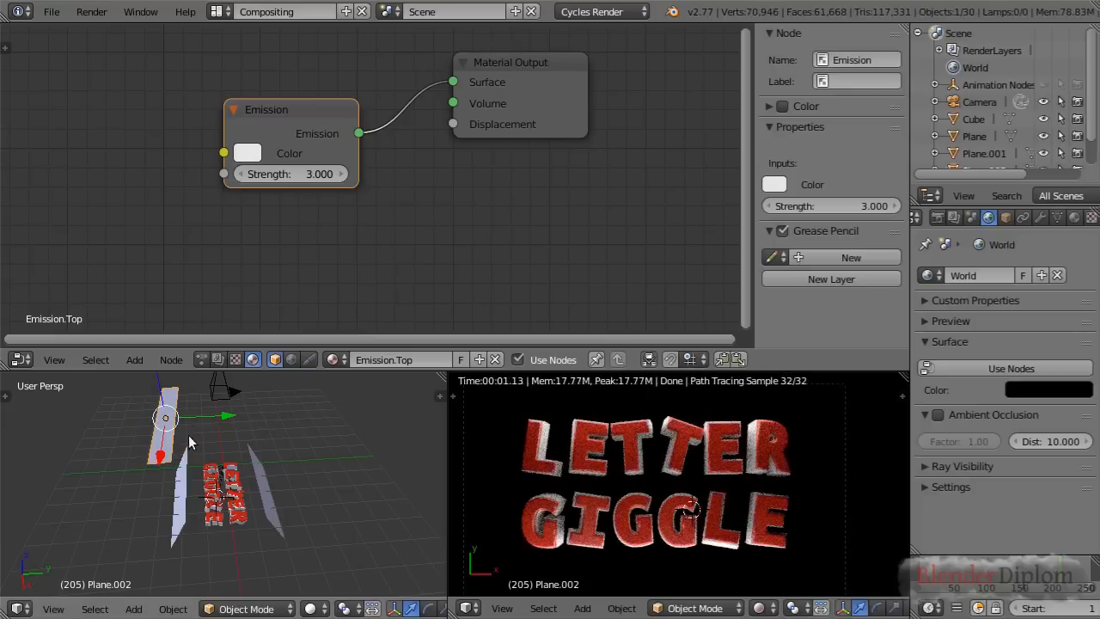
Add an Array modifier to the narrowed upper plane with a relative offset of 0 in X and 2 in Y
middle_click_drag(189, 435, 229, 452, "shift")
scroll(229, 452, "up", 1)
left_click(1040, 218)
left_click(986, 276)
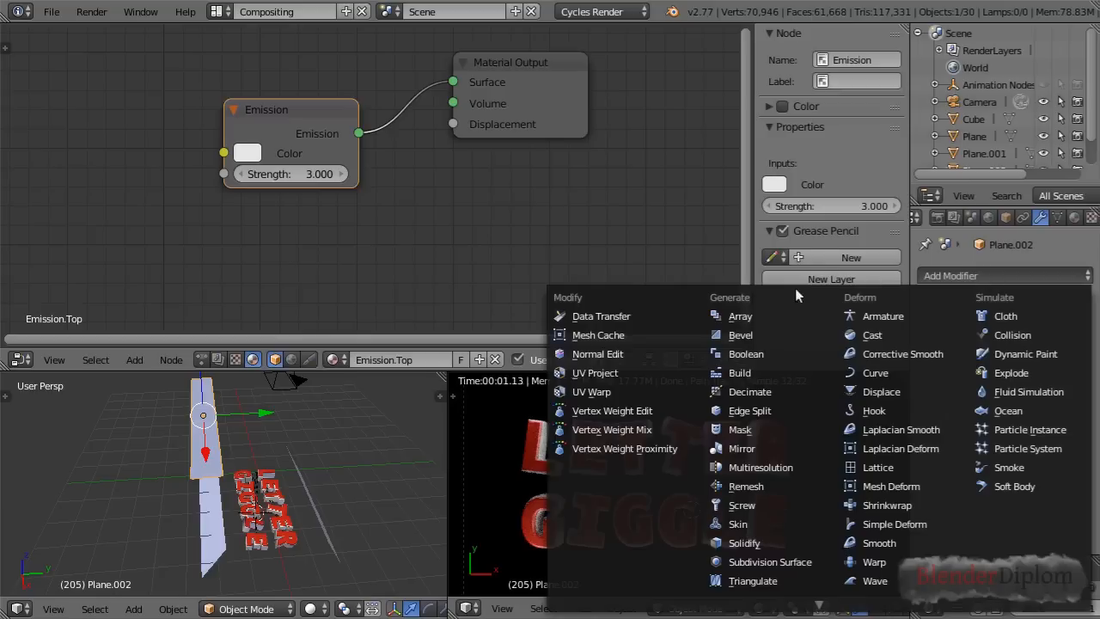
left_click(740, 317)
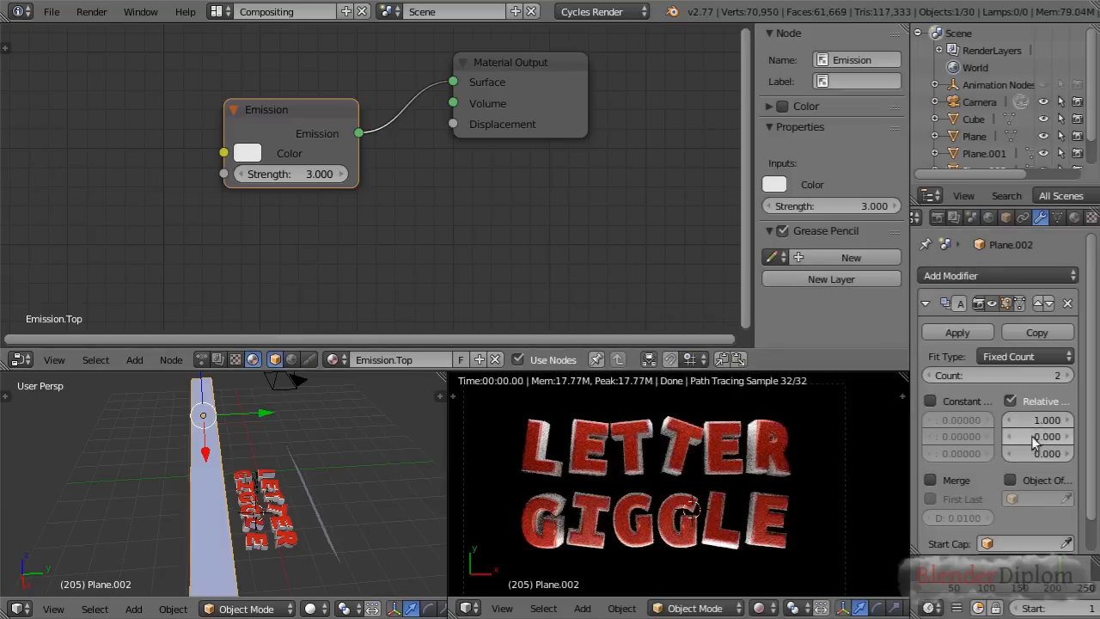
key("Return")
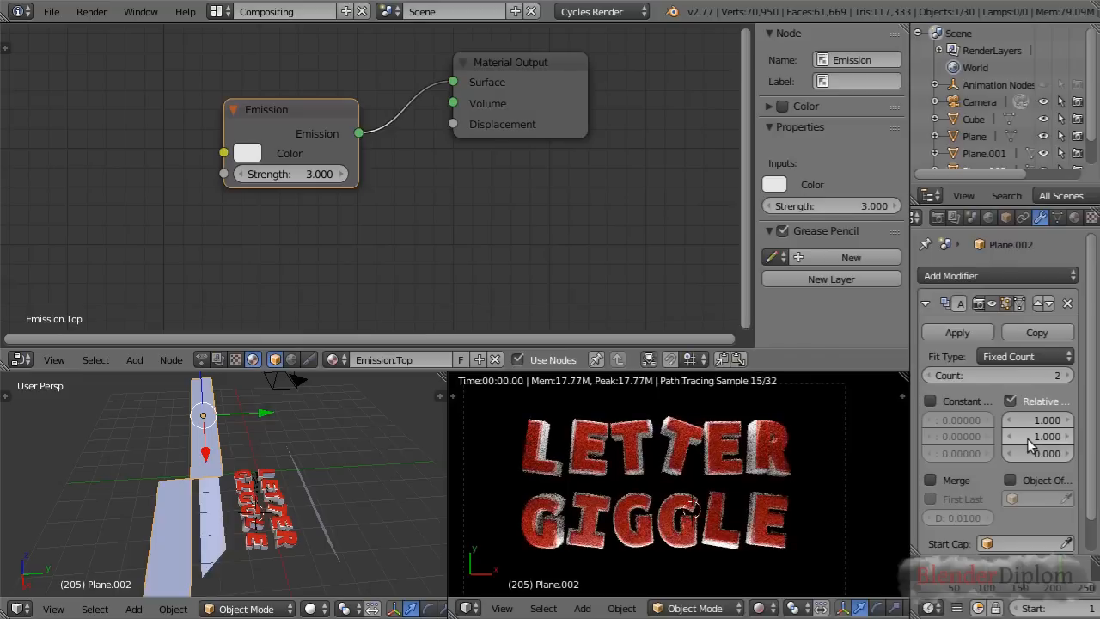
left_click(1037, 420)
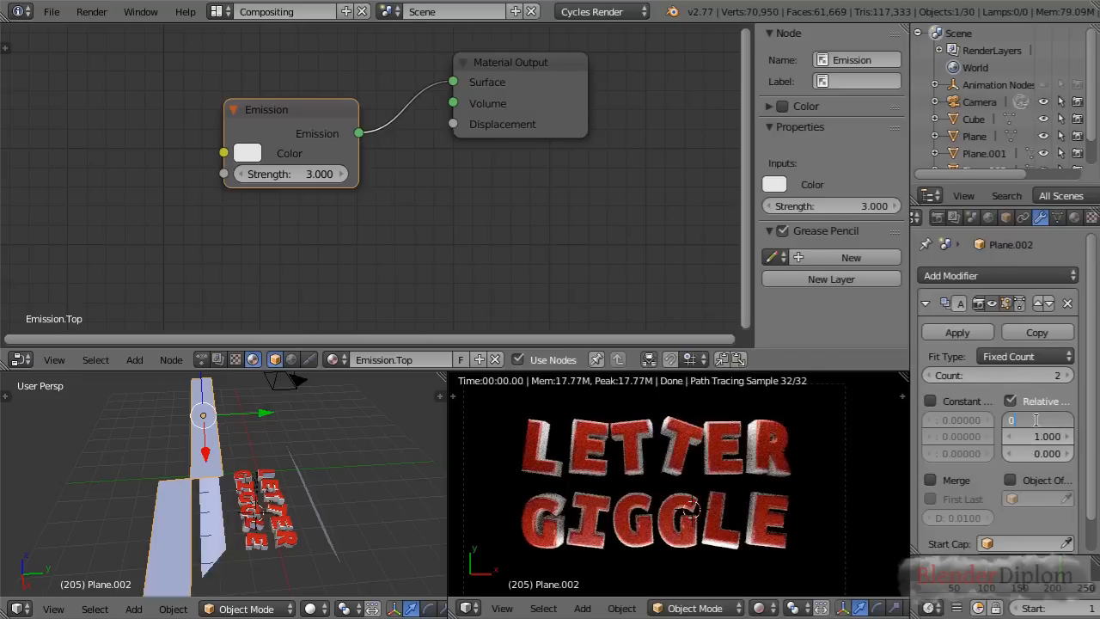
type("0")
key("Return")
mouse_move(910, 395)
left_mouse_down()
mouse_move(854, 398)
mouse_move(928, 390)
mouse_move(912, 396)
left_mouse_up()
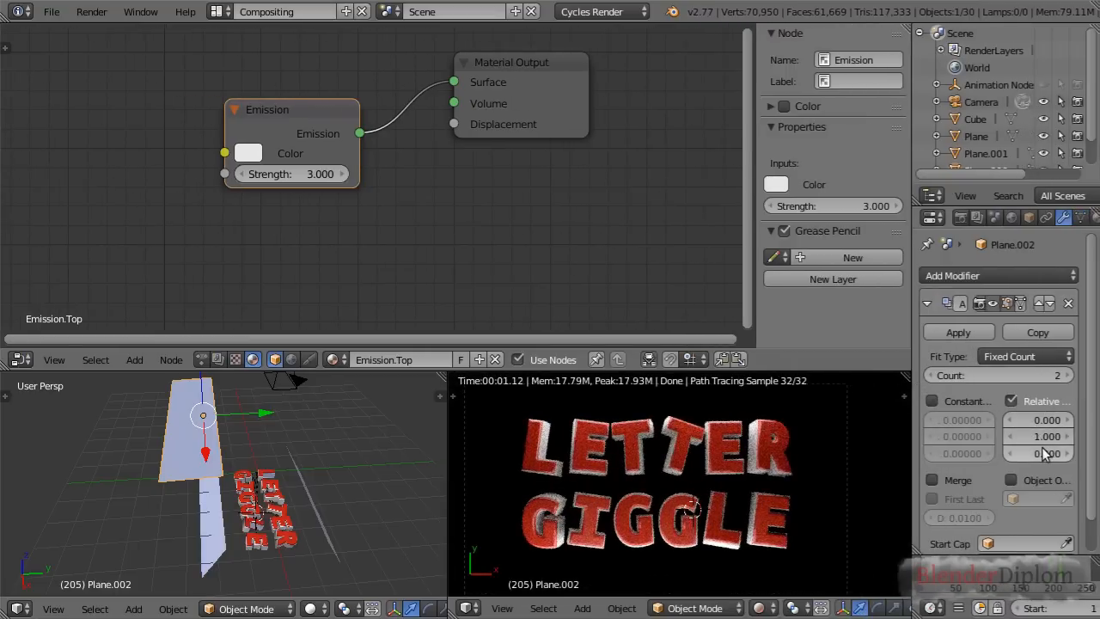
left_click_drag(1038, 437, 1061, 437, "ctrl")
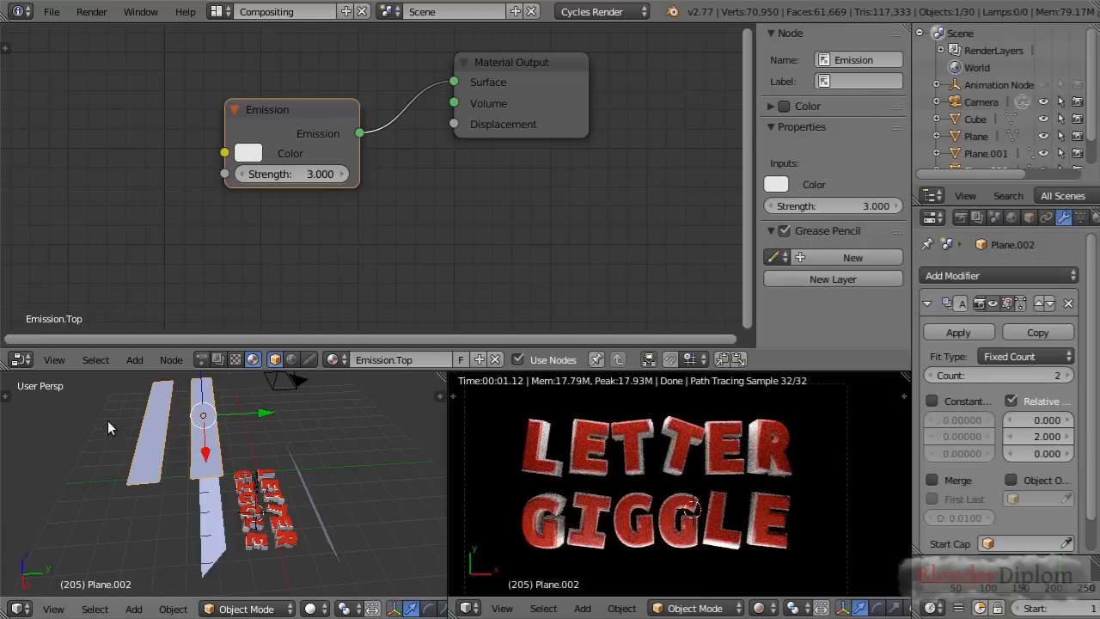
Move the arrayed strips about 4.4 units along global Y to the LETTER side and set the array count to 4
key("g")
key("y")
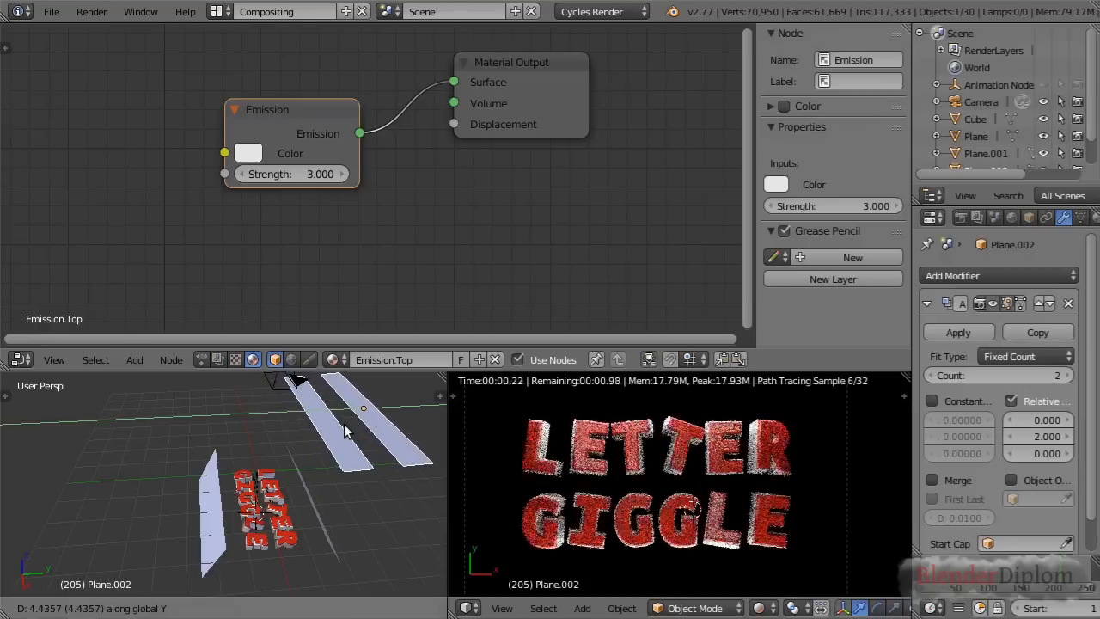
left_click(341, 426)
middle_click_drag(342, 430, 353, 473)
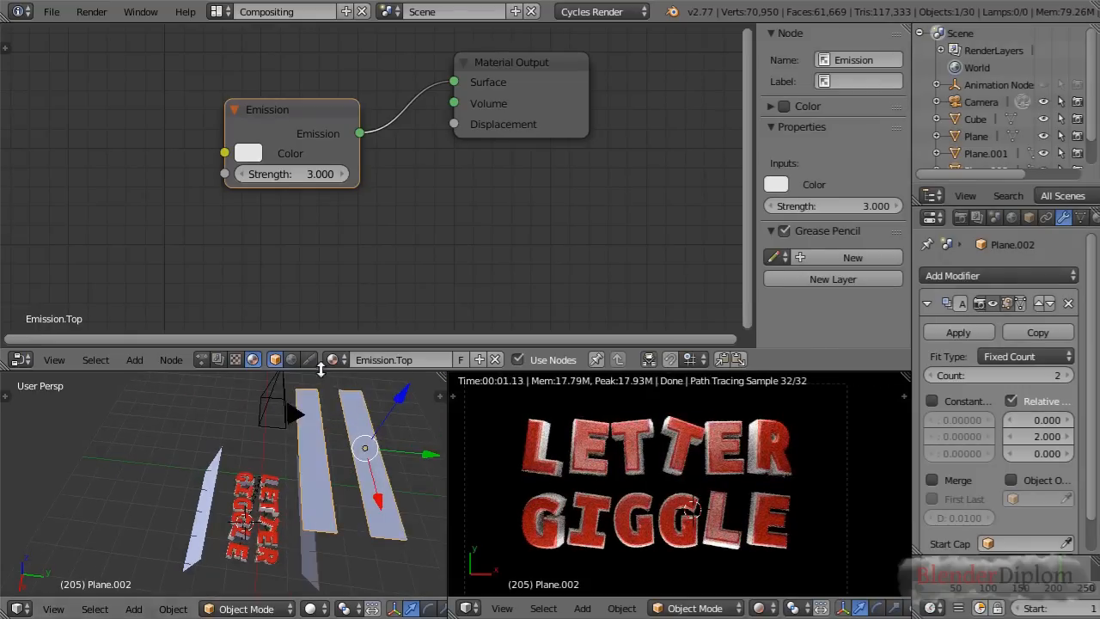
left_click(1068, 376)
left_click(1067, 376)
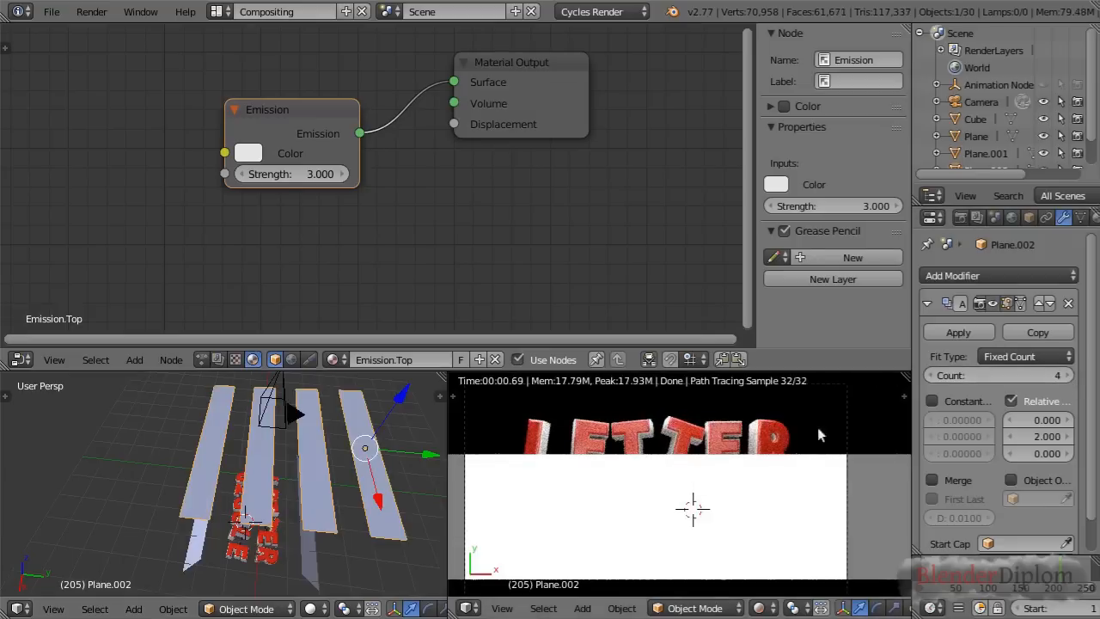
Turn off the strips' Camera ray visibility in the object's Cycles settings
left_click(1030, 218)
scroll(997, 385, "down", 10)
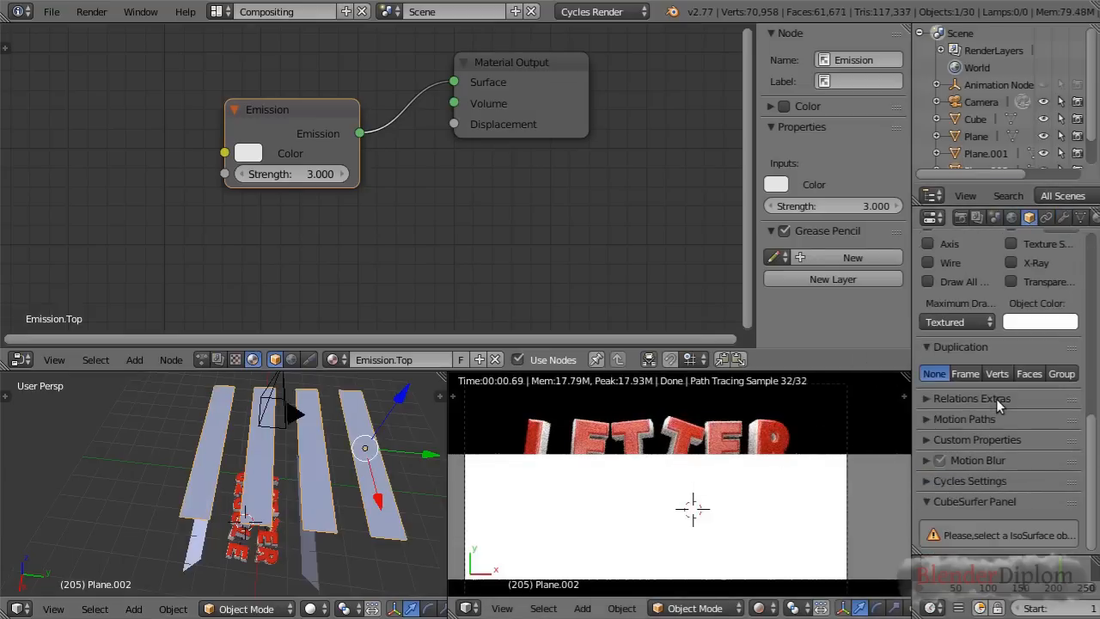
left_click(933, 482)
left_click(945, 533)
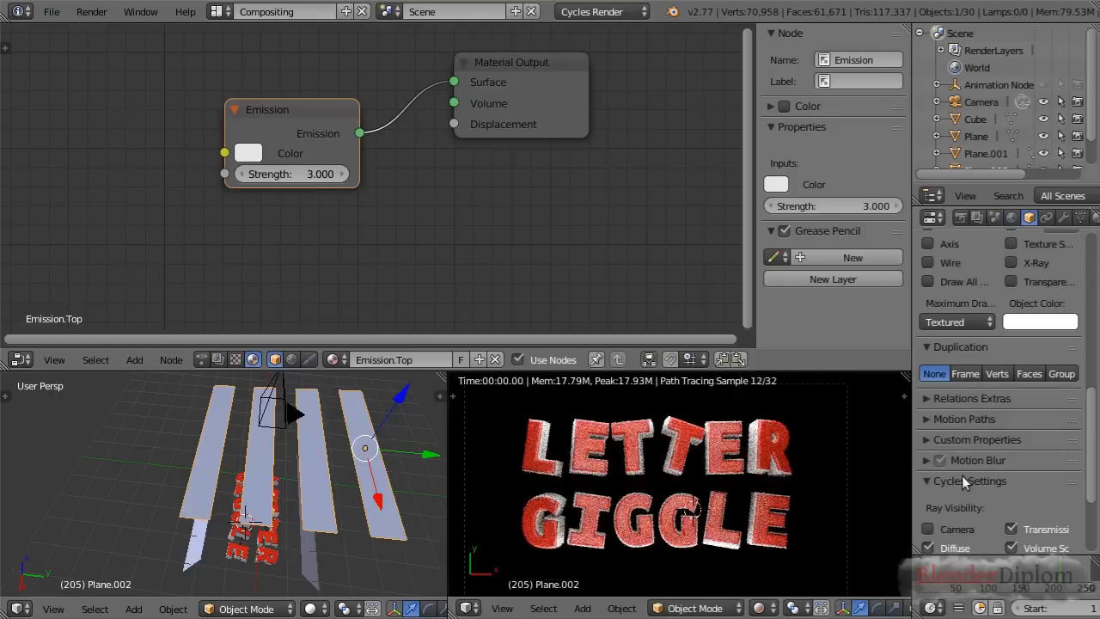
Set the strips' maximum draw type to Wire while viewing the scene through the camera
key("KP_0")
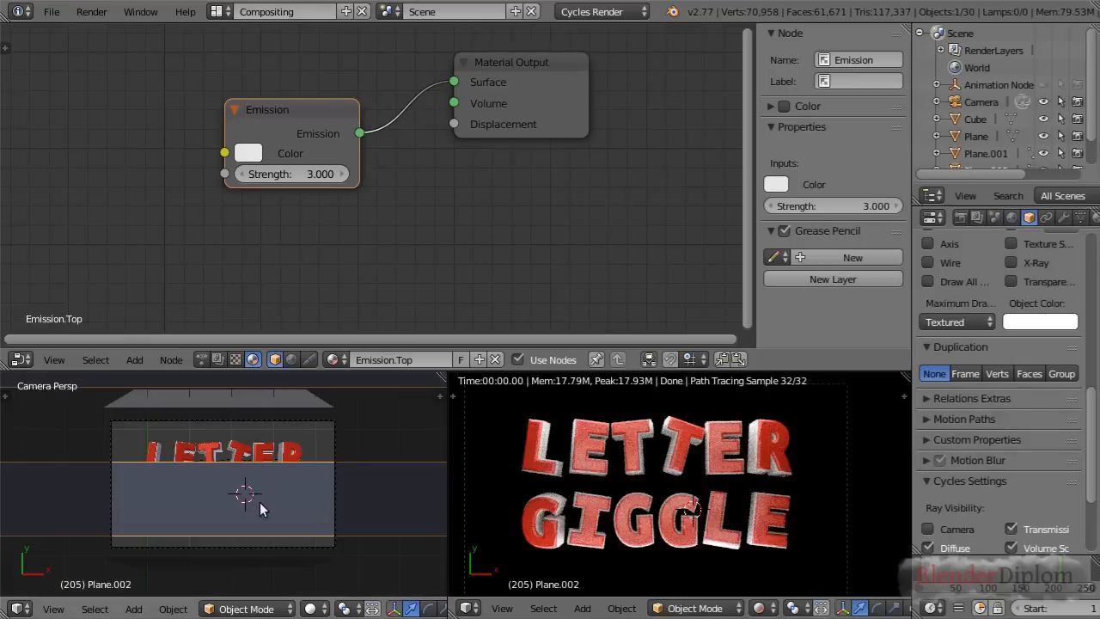
scroll(1026, 349, "up", 7)
scroll(1025, 350, "down", 6)
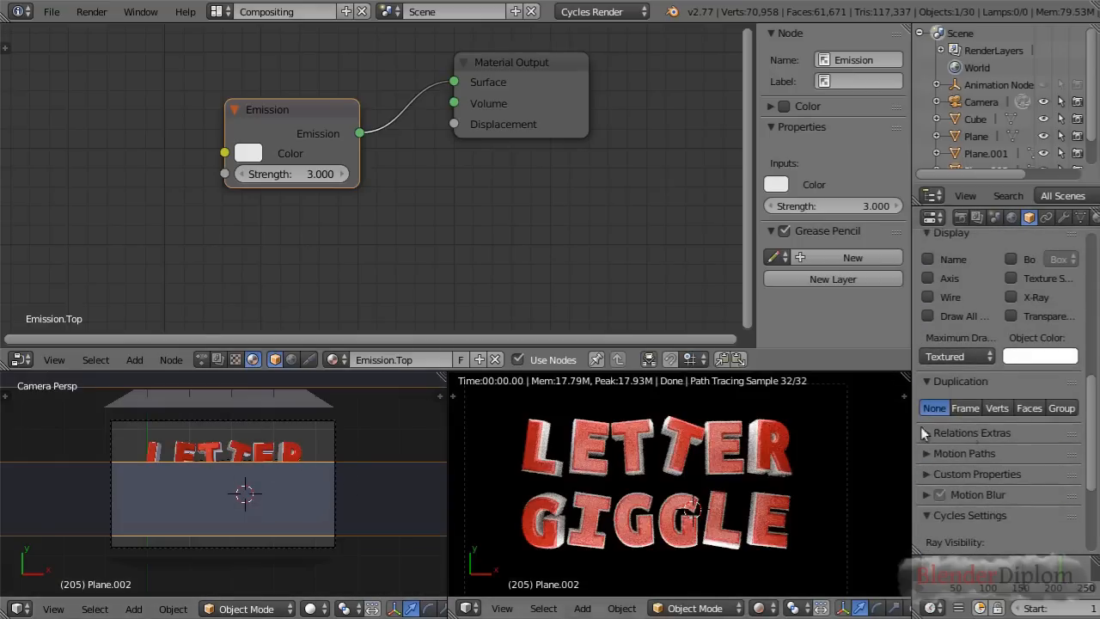
scroll(945, 434, "up", 3)
left_click(957, 459)
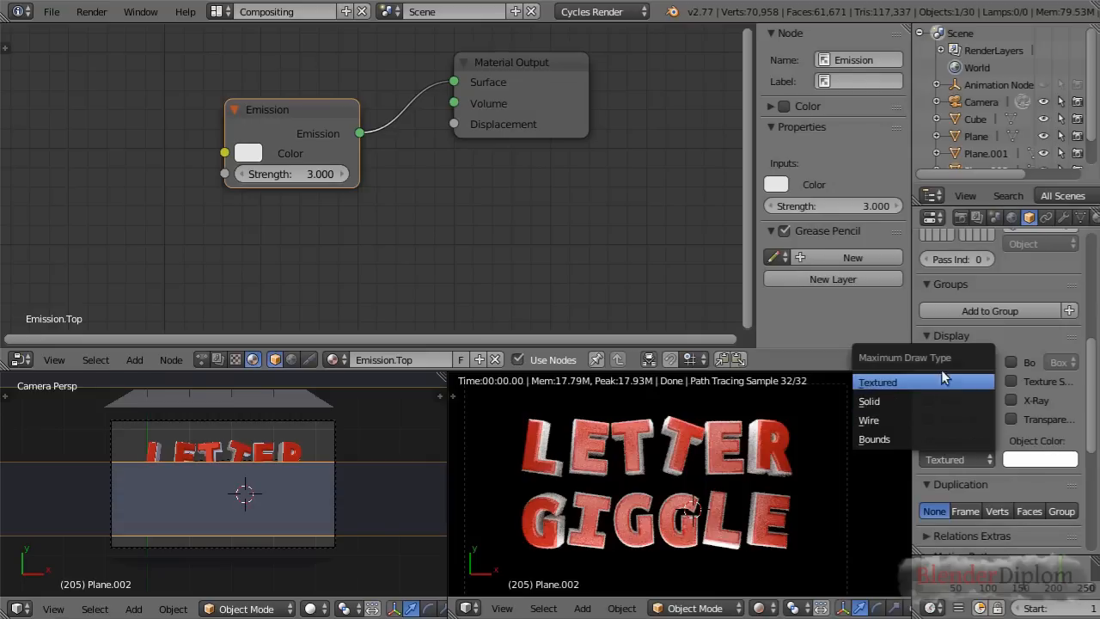
left_click(904, 419)
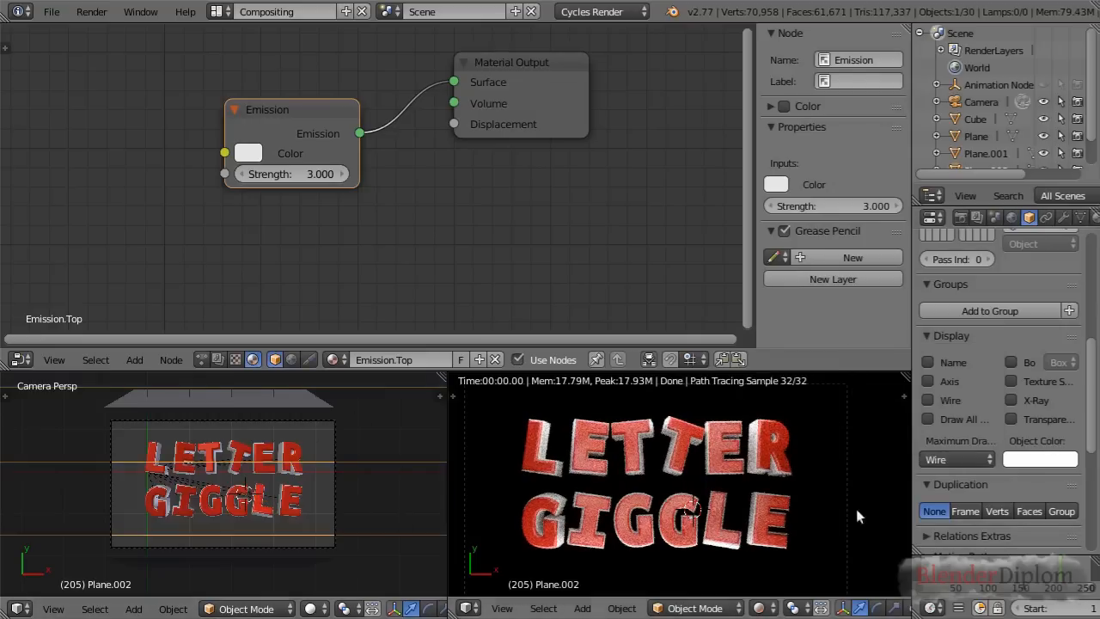
Examine the strips' reflections on the letters at several animation frames in the rendered view, ending on frame 46
left_click(981, 563)
left_click(943, 566)
left_click(977, 565)
scroll(668, 490, "up", 3)
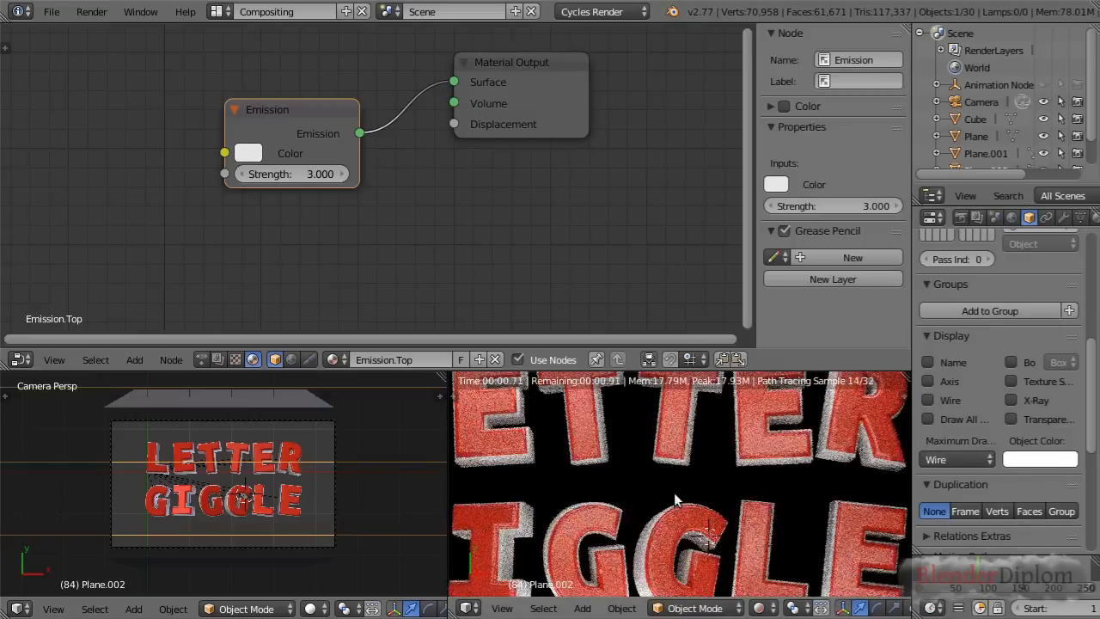
scroll(674, 492, "down", 1)
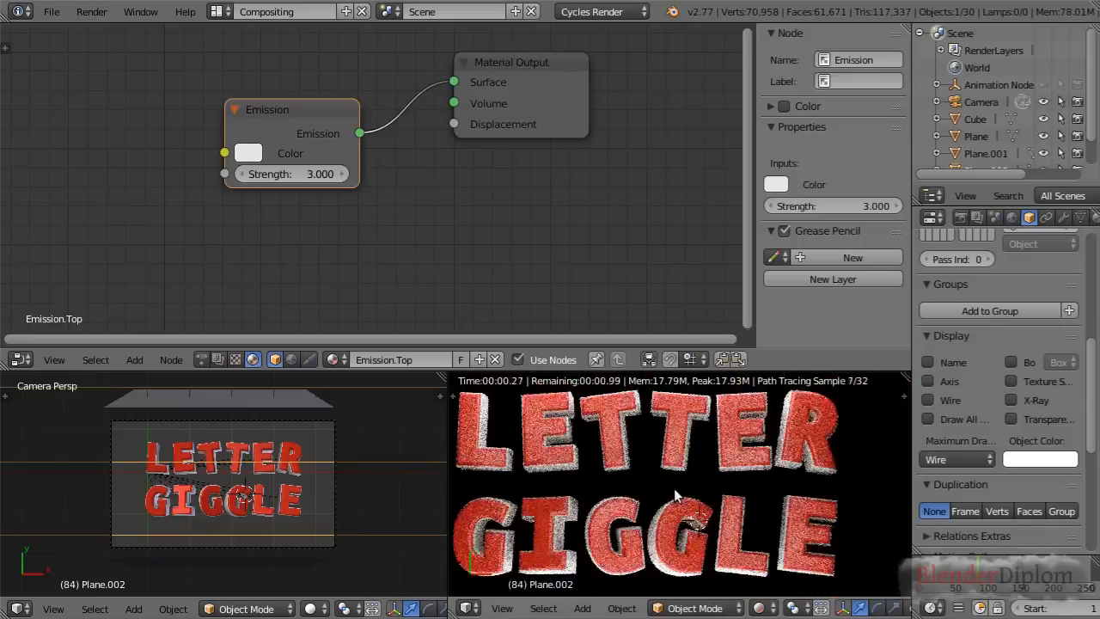
left_click(1012, 565)
left_click(1045, 567)
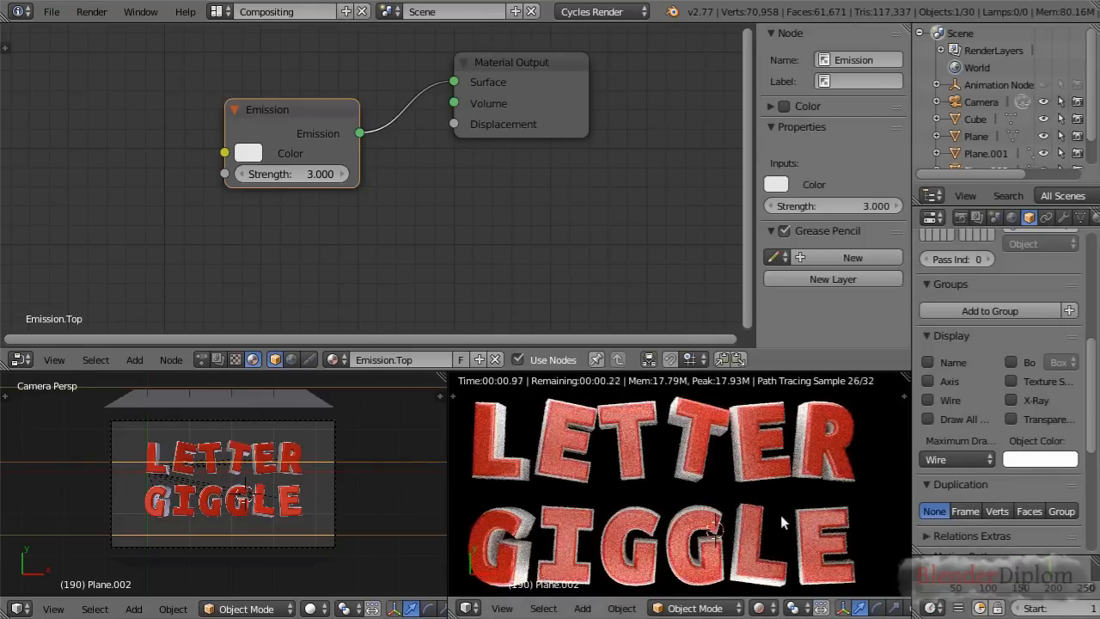
mouse_move(944, 568)
left_mouse_down()
mouse_move(929, 569)
mouse_move(1078, 571)
mouse_move(952, 577)
left_mouse_up()
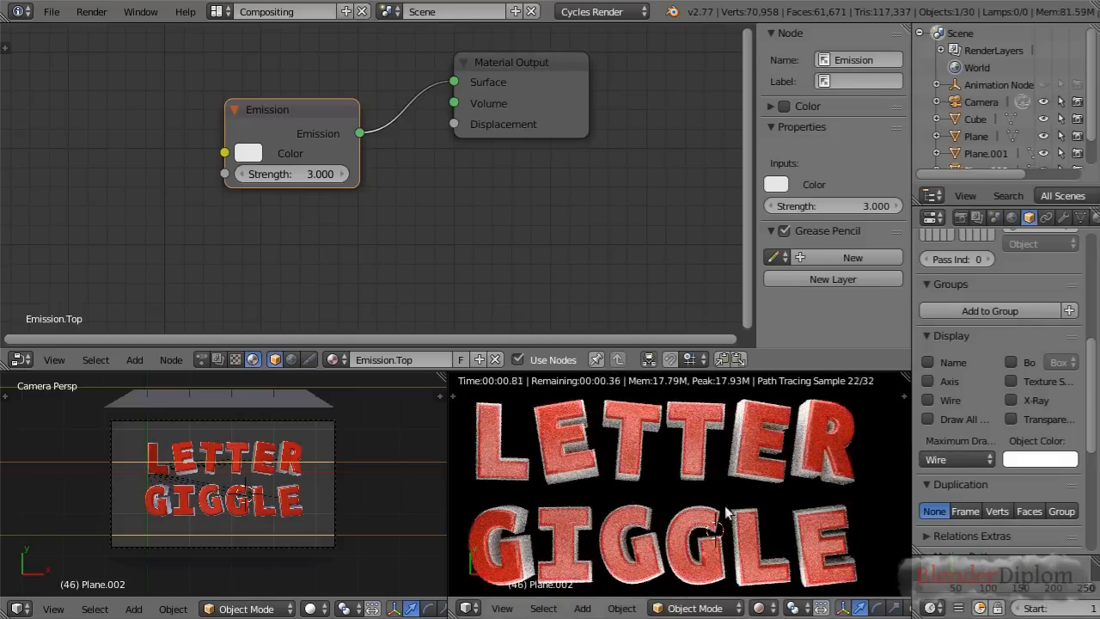
middle_click_drag(324, 490, 235, 441)
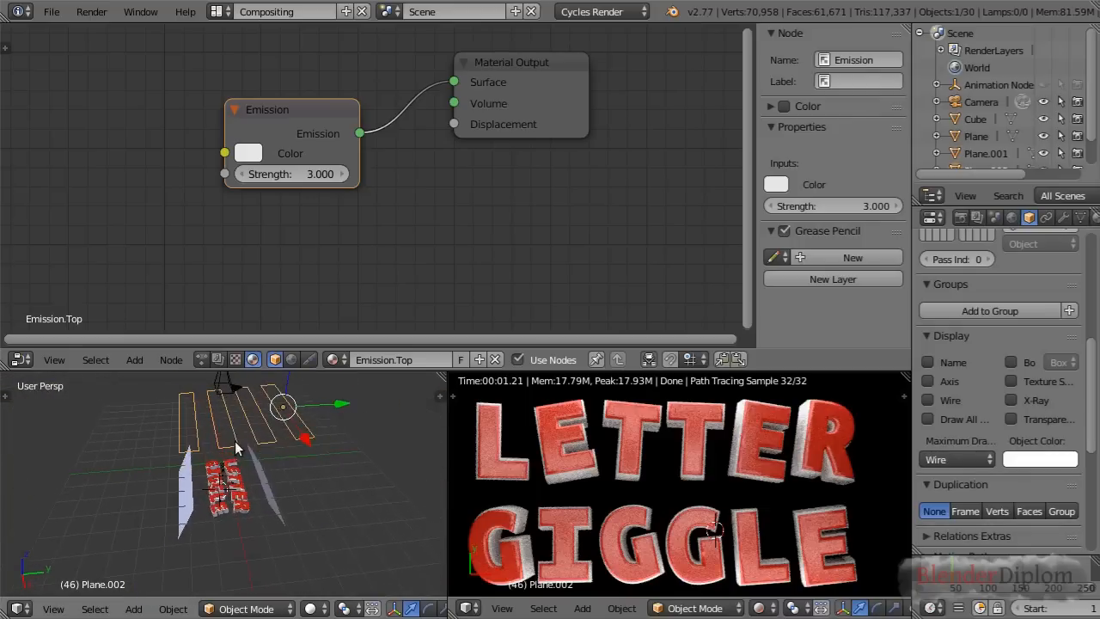
scroll(268, 449, "up", 2)
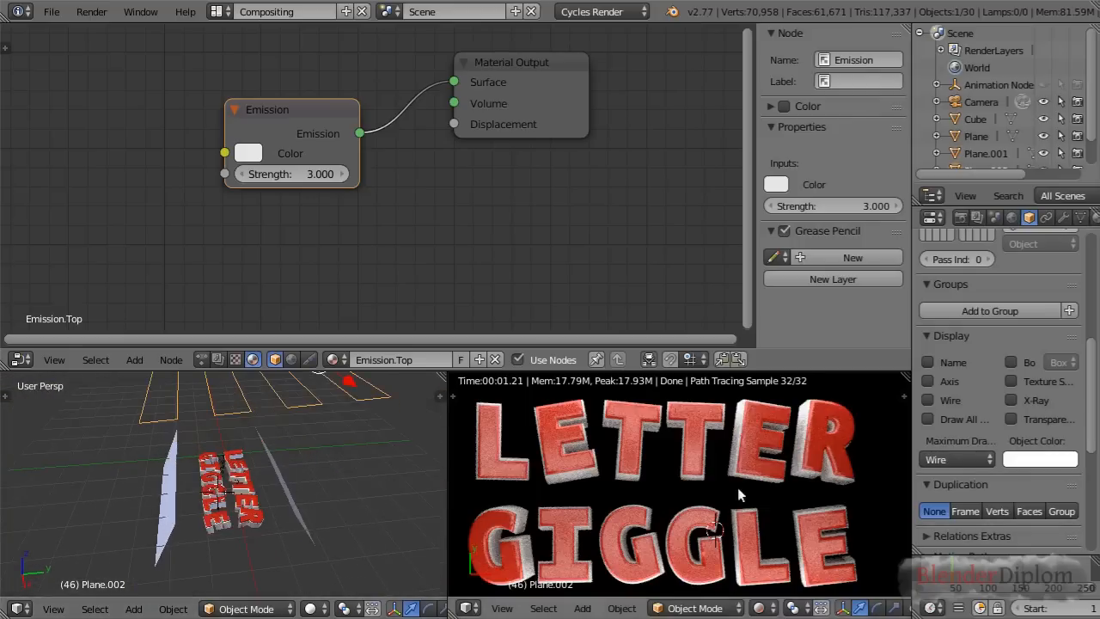
scroll(737, 487, "down", 2)
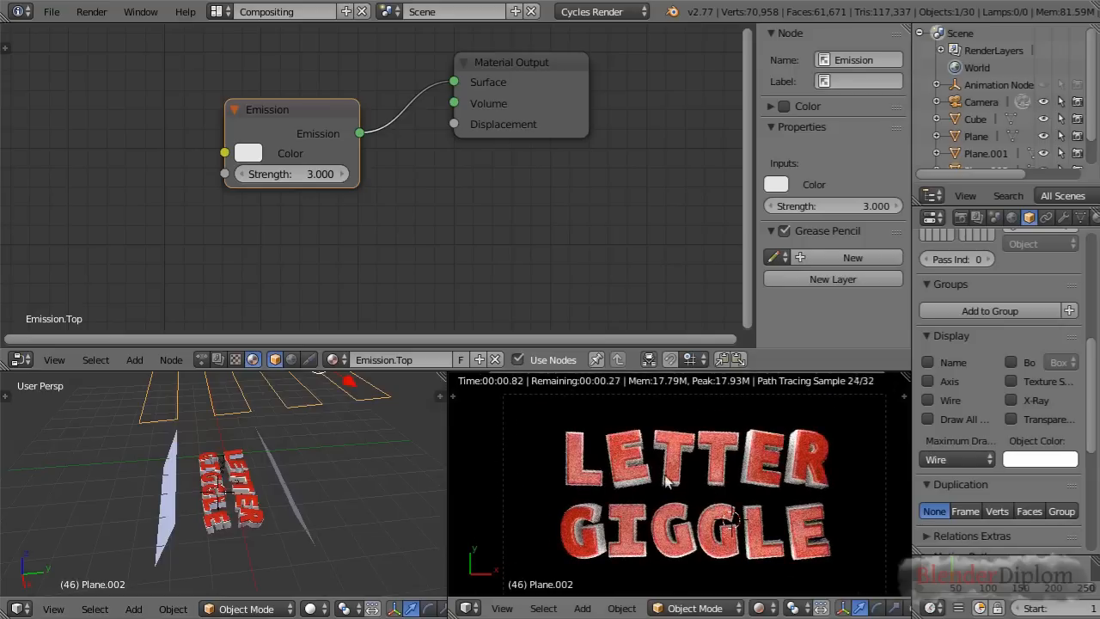
Enable shader nodes for the World and space its Background node away from the World Output
left_click(293, 362)
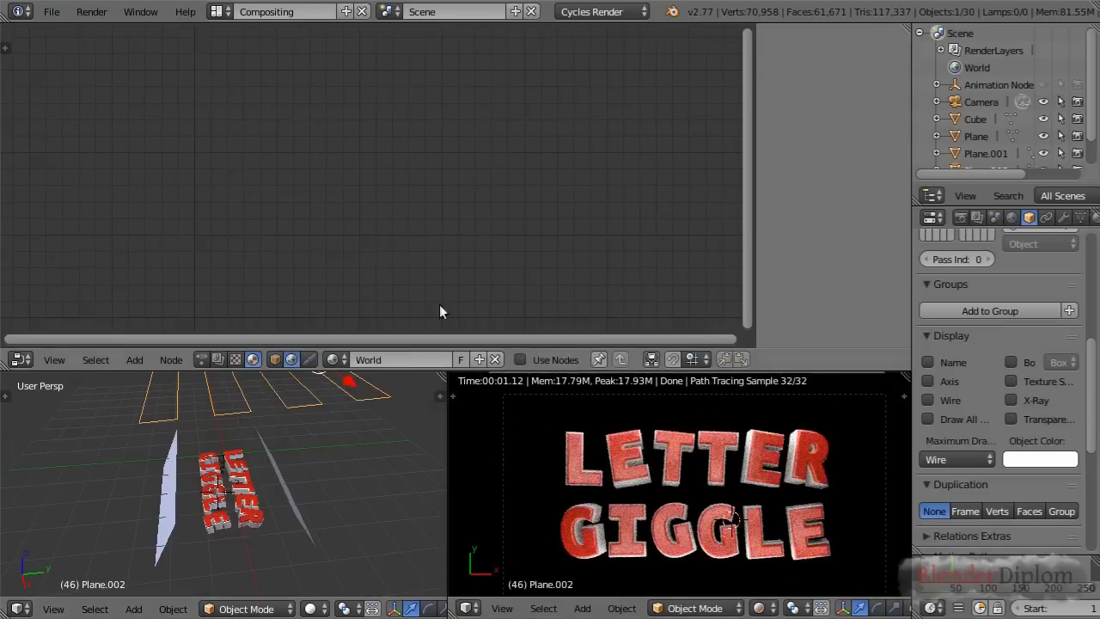
left_click(520, 360)
middle_click_drag(339, 163, 433, 210)
left_click_drag(355, 124, 306, 119)
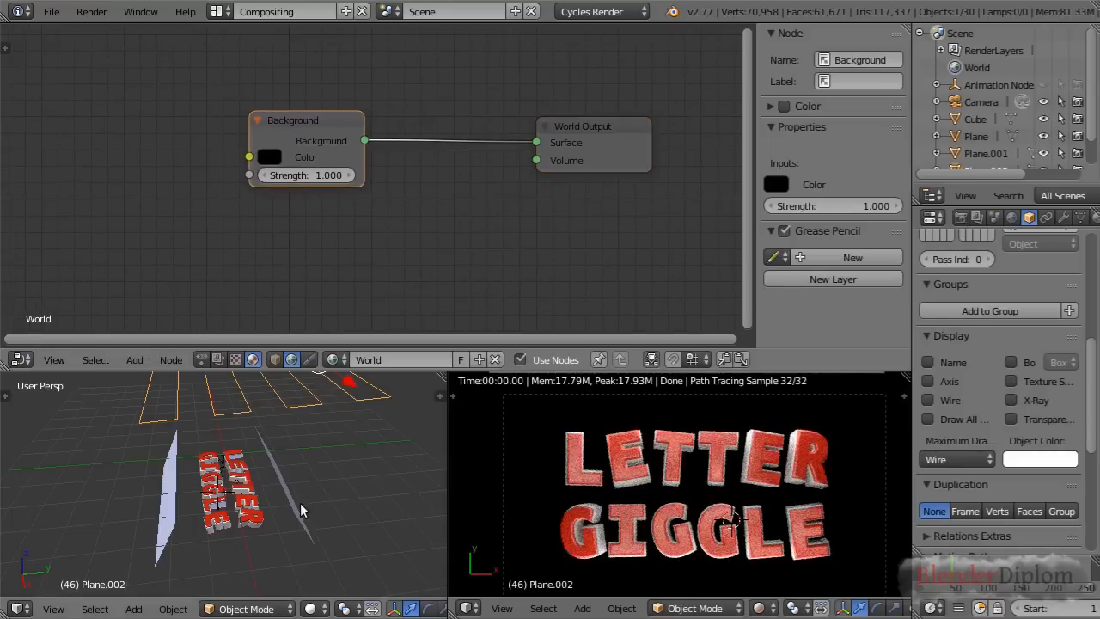
middle_click_drag(373, 239, 358, 233)
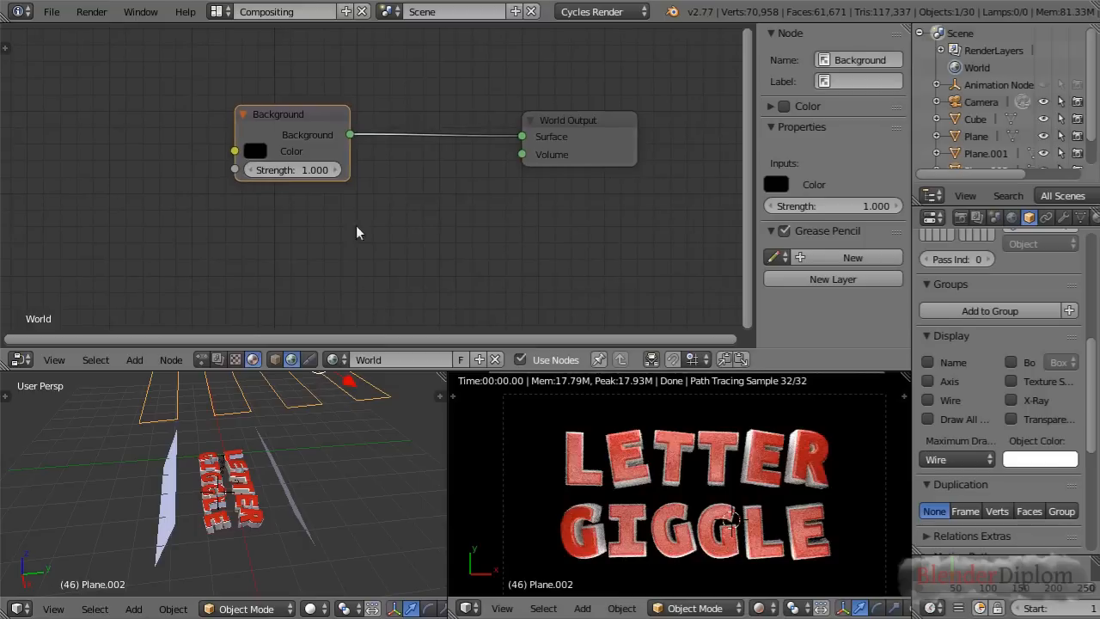
Add a Light Path node above the Background node in the World node tree
key("shift+a")
mouse_move(301, 194)
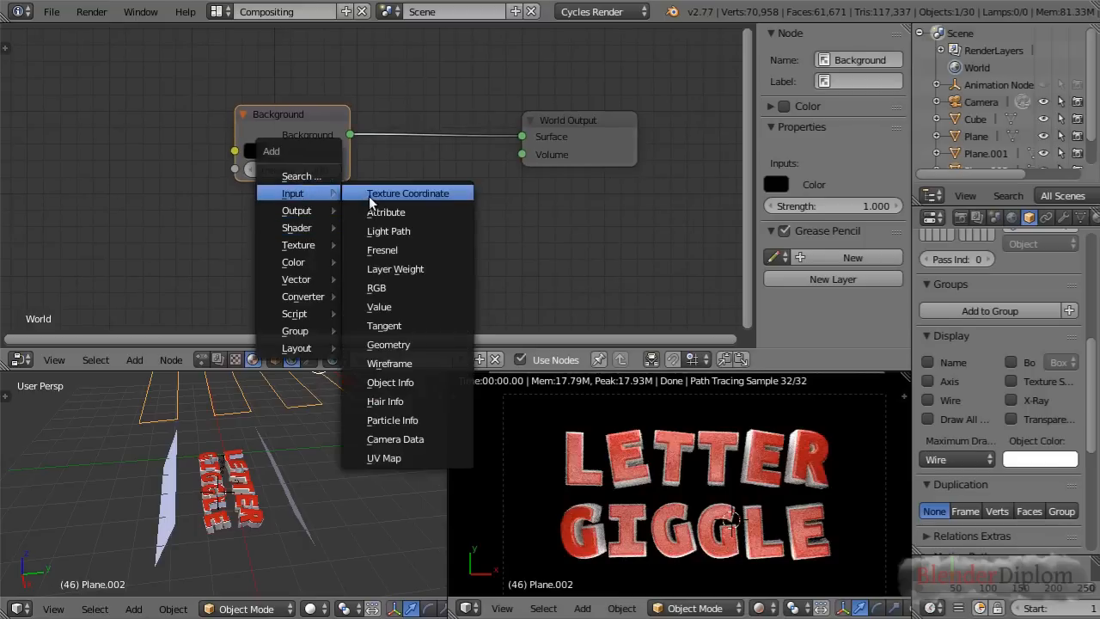
left_click(388, 230)
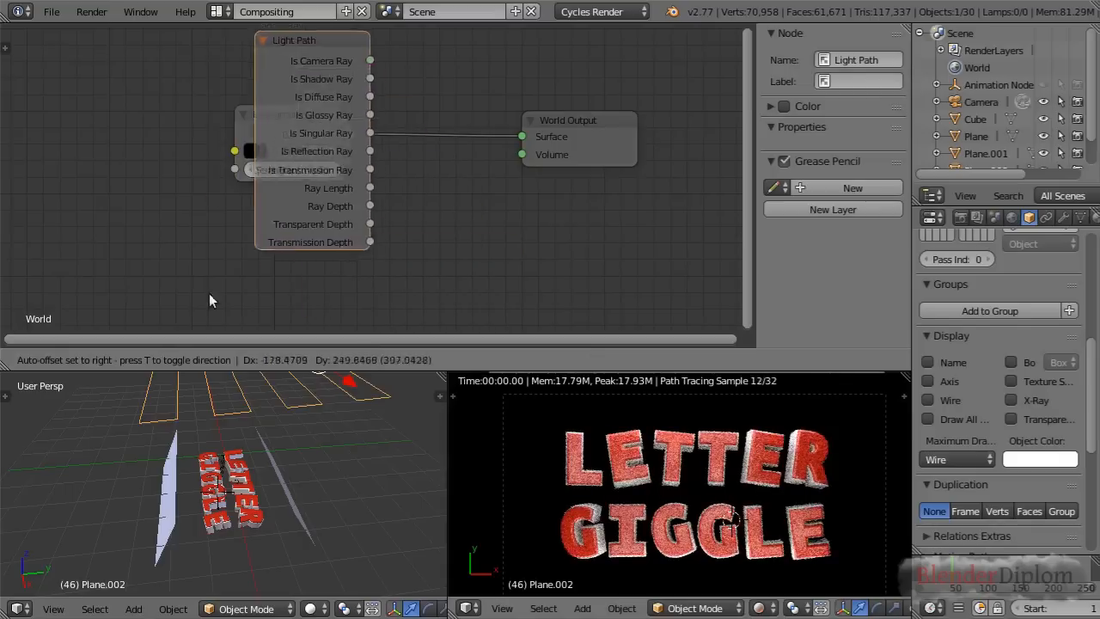
left_click(210, 155)
middle_click_drag(520, 80, 481, 153)
scroll(517, 124, "down", 1)
scroll(361, 60, "down", 2)
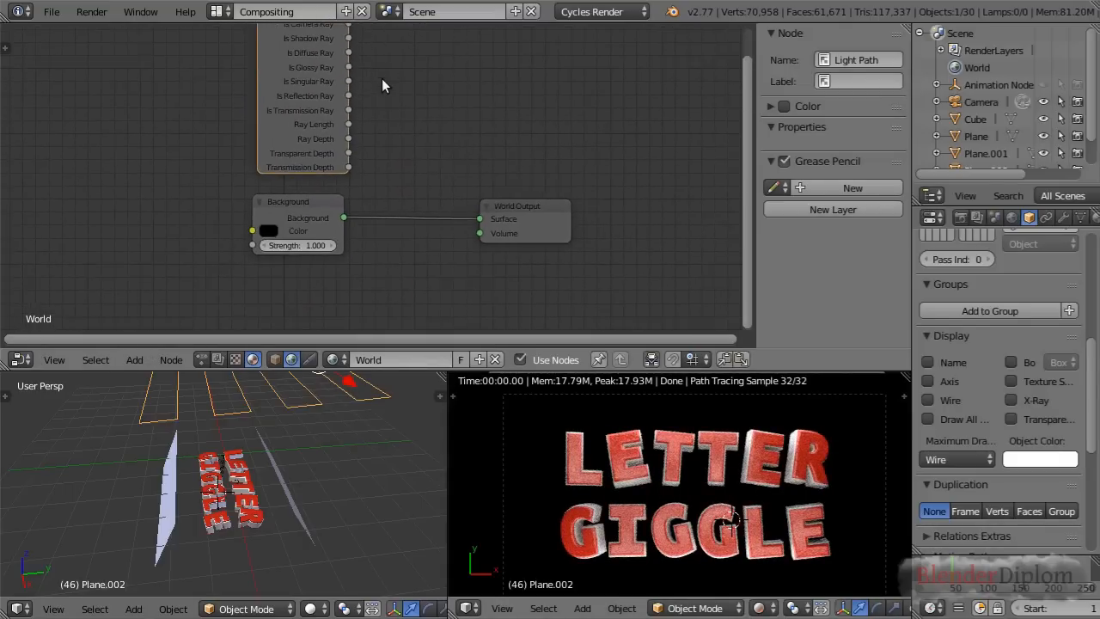
Insert a Mix Shader node into the link between the Background and World Output nodes
key("shift+a")
mouse_move(396, 246)
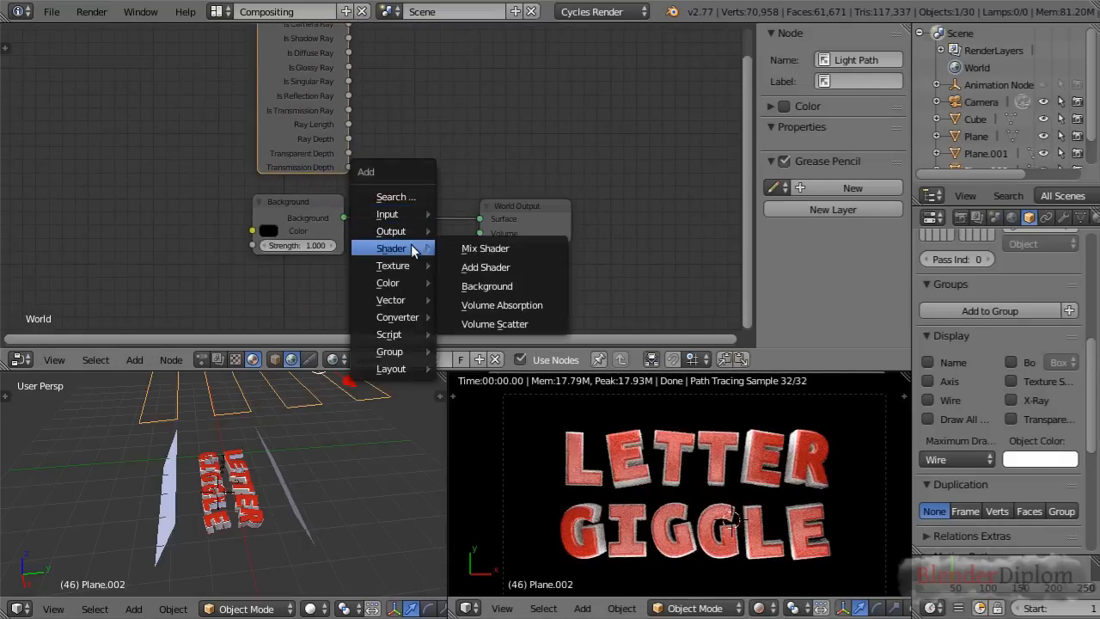
left_click(468, 246)
left_click(394, 218)
Duplicate the Background node below the original and connect the copy to the Mix Shader's second Shader input
left_click(302, 207)
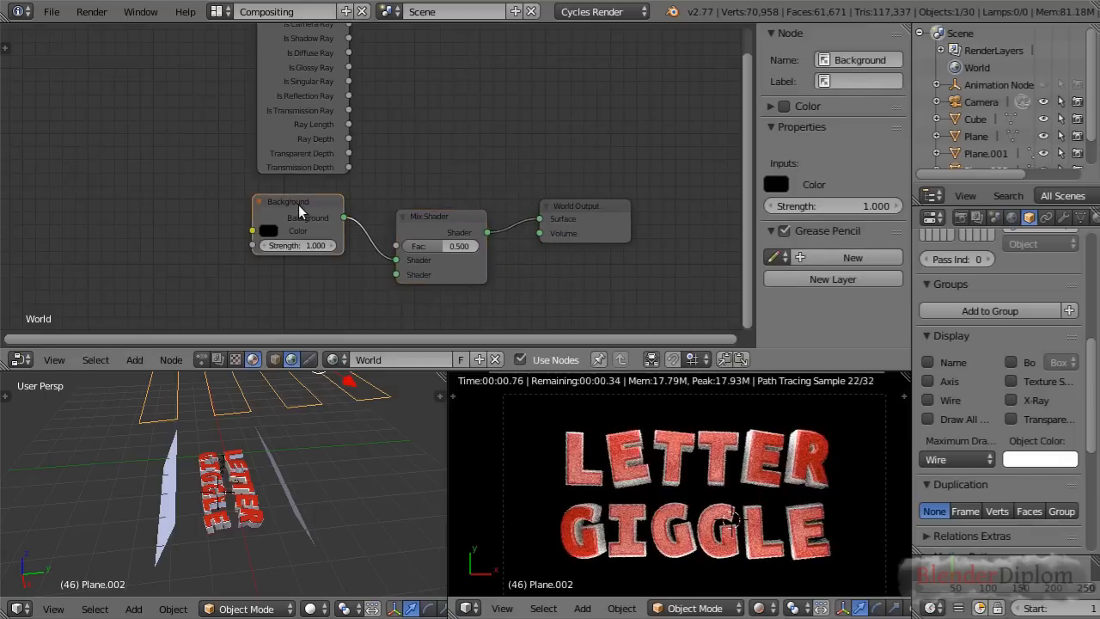
key("shift+d")
left_click(297, 300)
left_click_drag(338, 286, 397, 275)
Set the lower Background node's color to green, about R 0.000, G 0.339, B 0.001
left_click(265, 300)
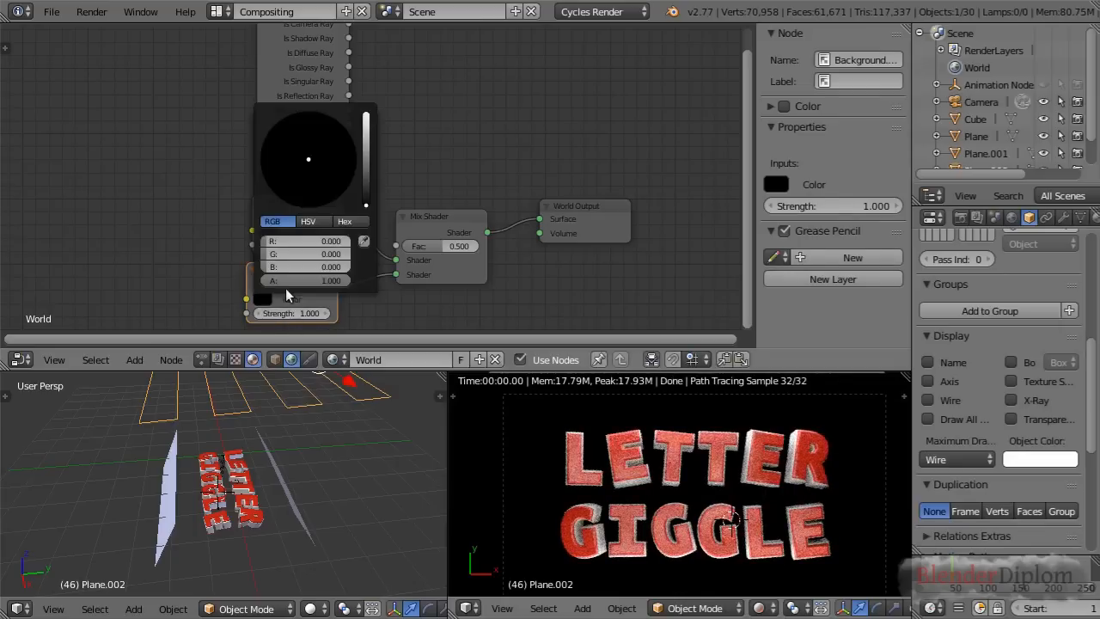
left_click_drag(366, 167, 365, 147)
left_click_drag(288, 154, 267, 133)
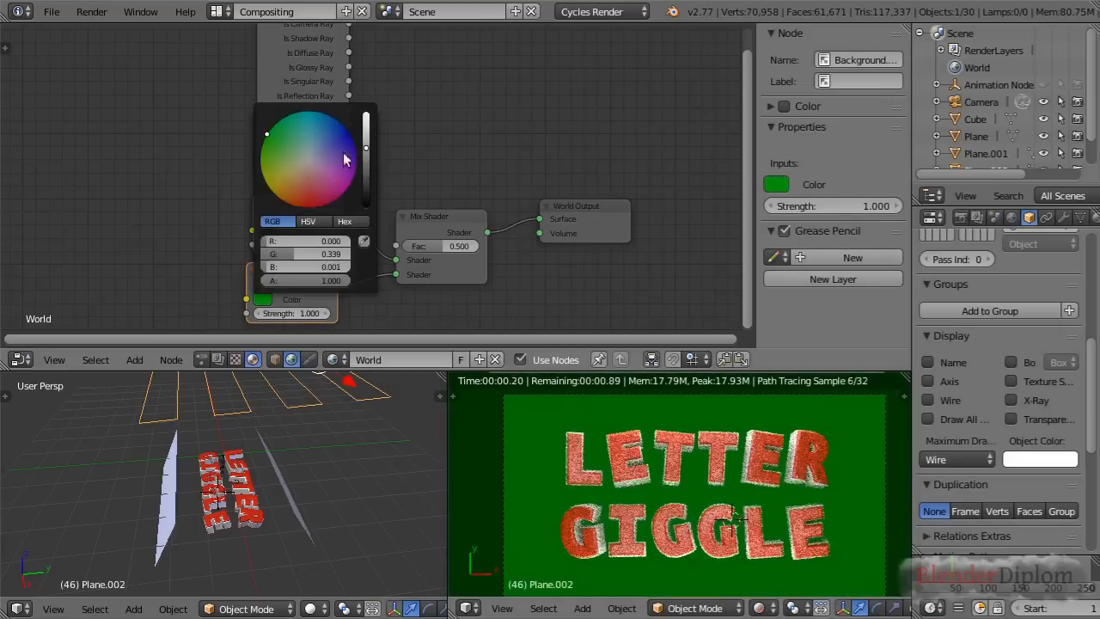
Connect the Light Path's Is Camera Ray output to the Mix Shader's Fac and inspect the rendered letters' edges up close
scroll(414, 113, "down", 4)
middle_click_drag(413, 119, 426, 139)
scroll(428, 146, "up", 1)
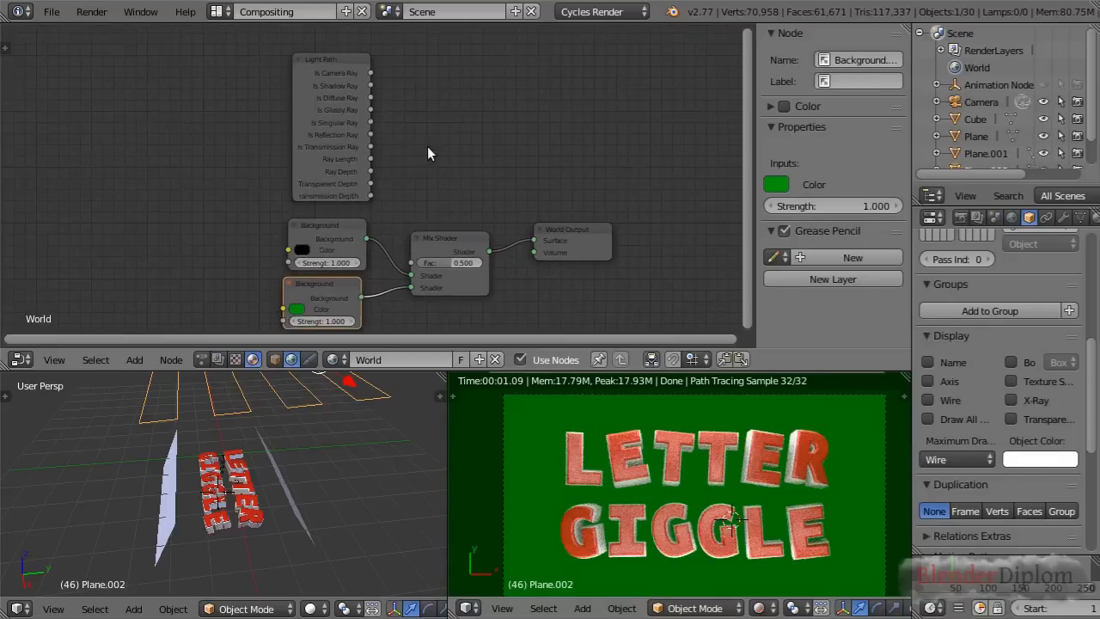
left_click_drag(370, 73, 412, 263)
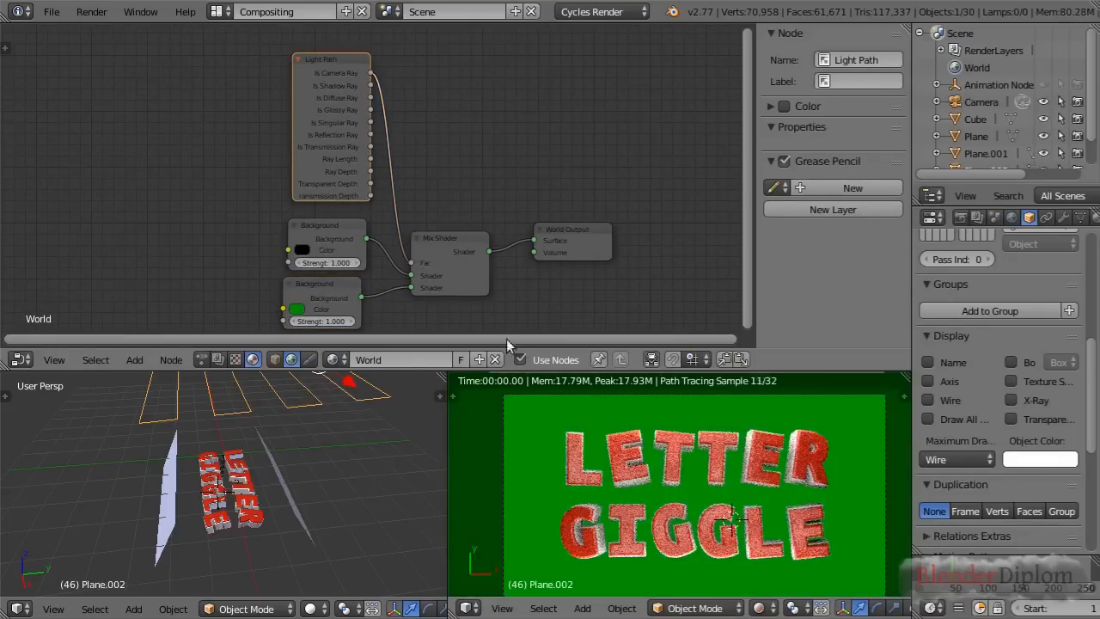
scroll(745, 530, "up", 5)
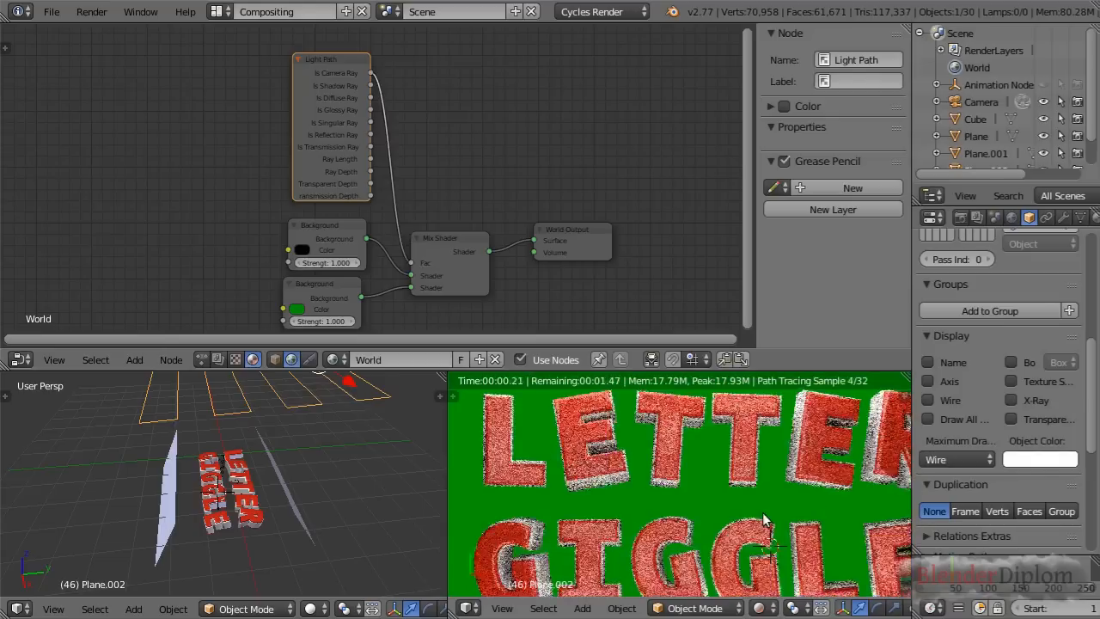
scroll(651, 507, "up", 4)
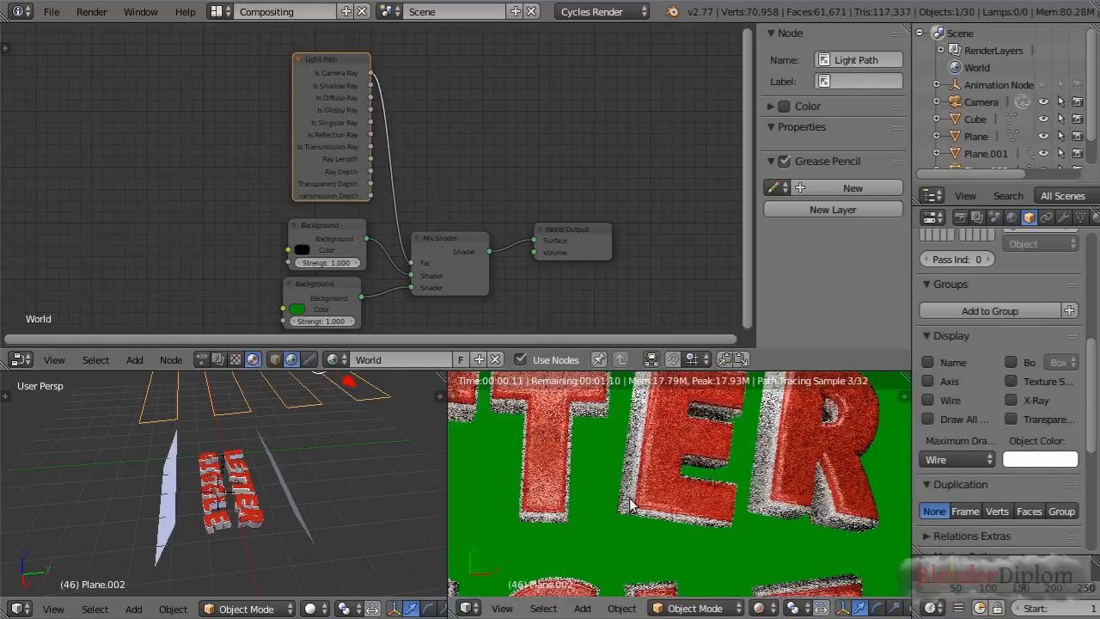
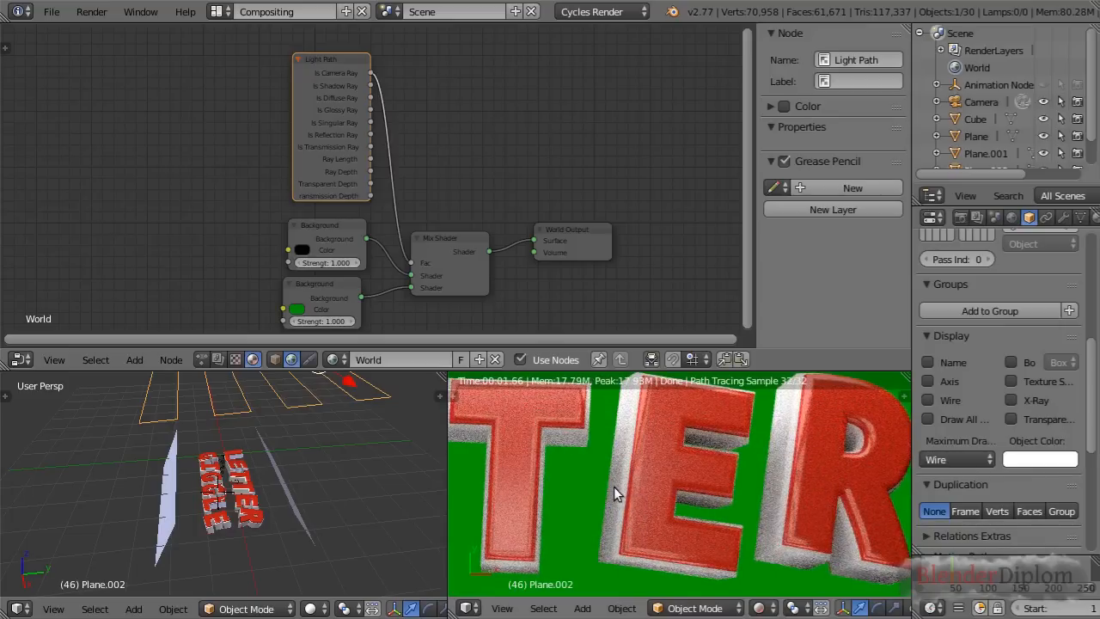
Try blue, red and green tones on the lower Background node's color while comparing the rendered letters
left_click(306, 310)
left_click(369, 169)
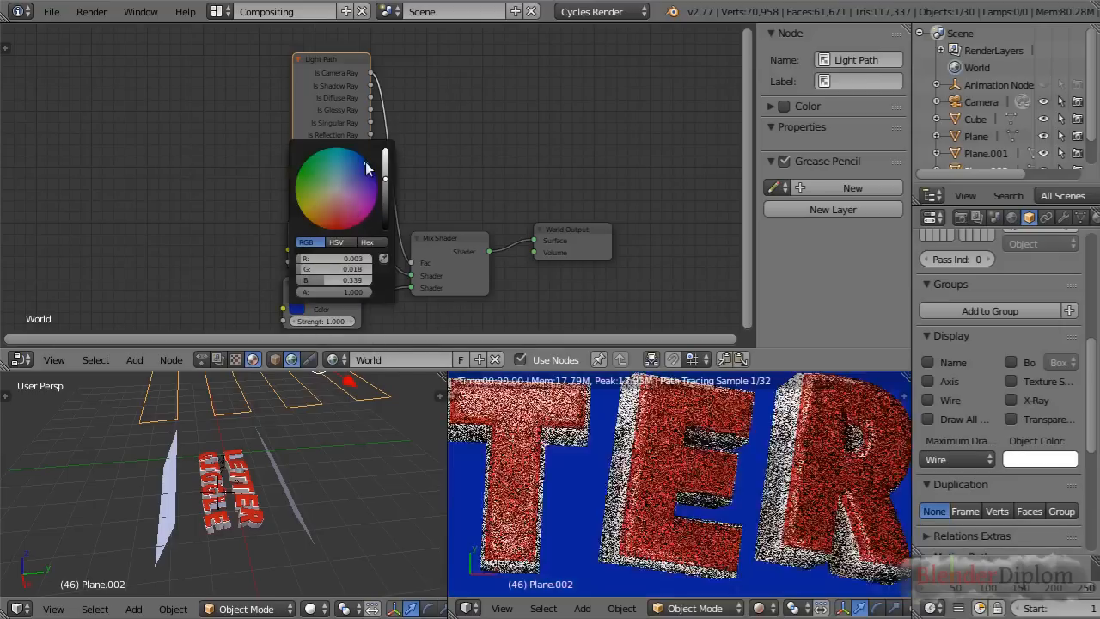
left_click(333, 214)
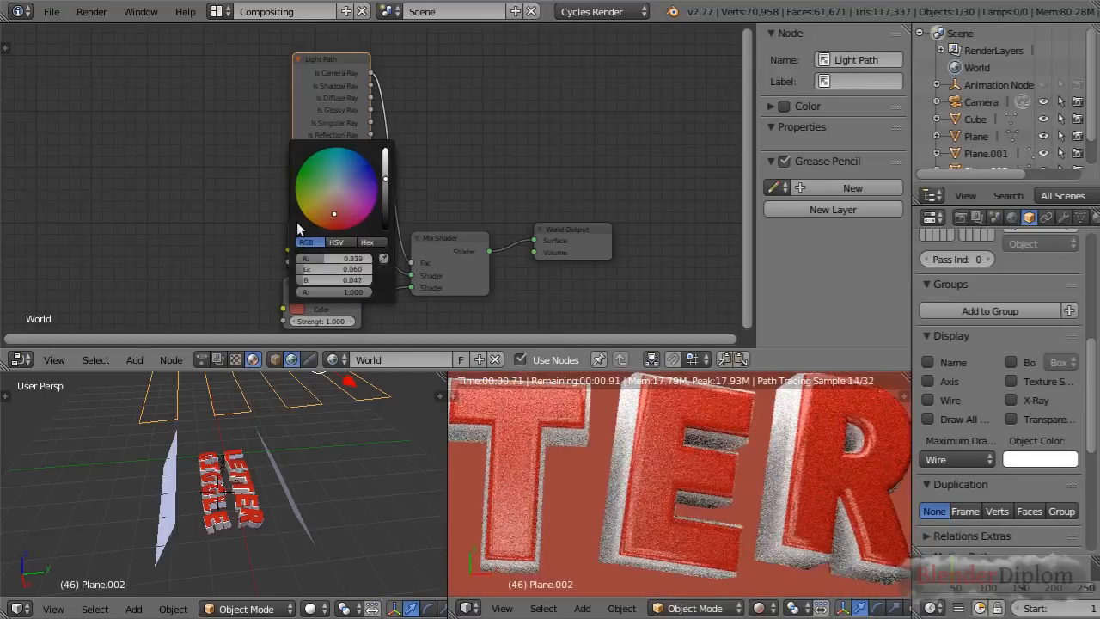
left_click(317, 172)
scroll(578, 479, "down", 5)
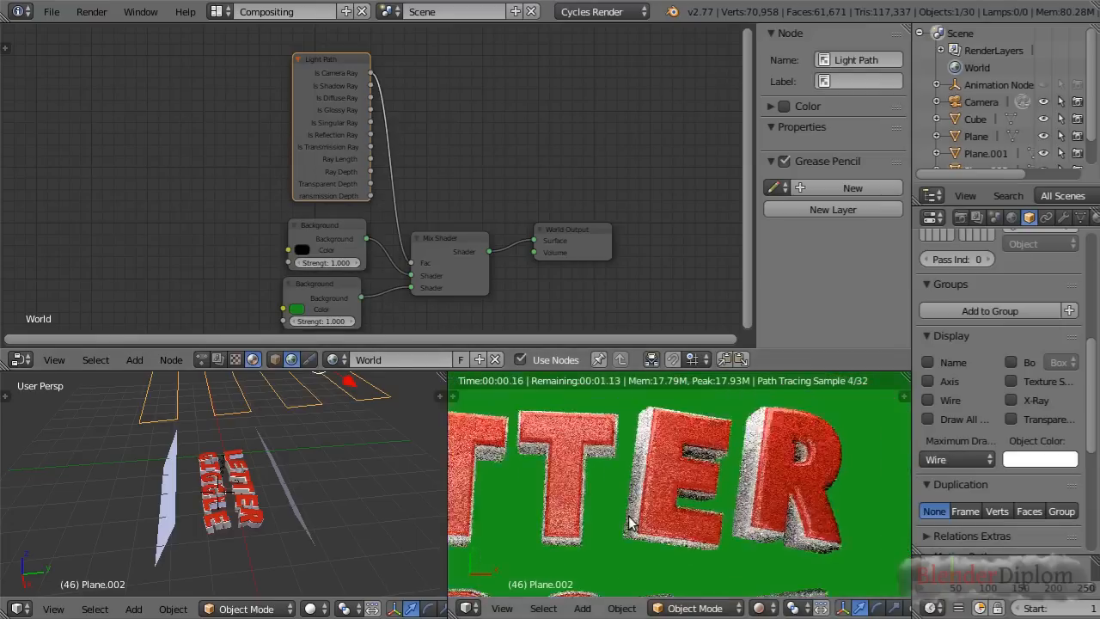
scroll(653, 516, "down", 3)
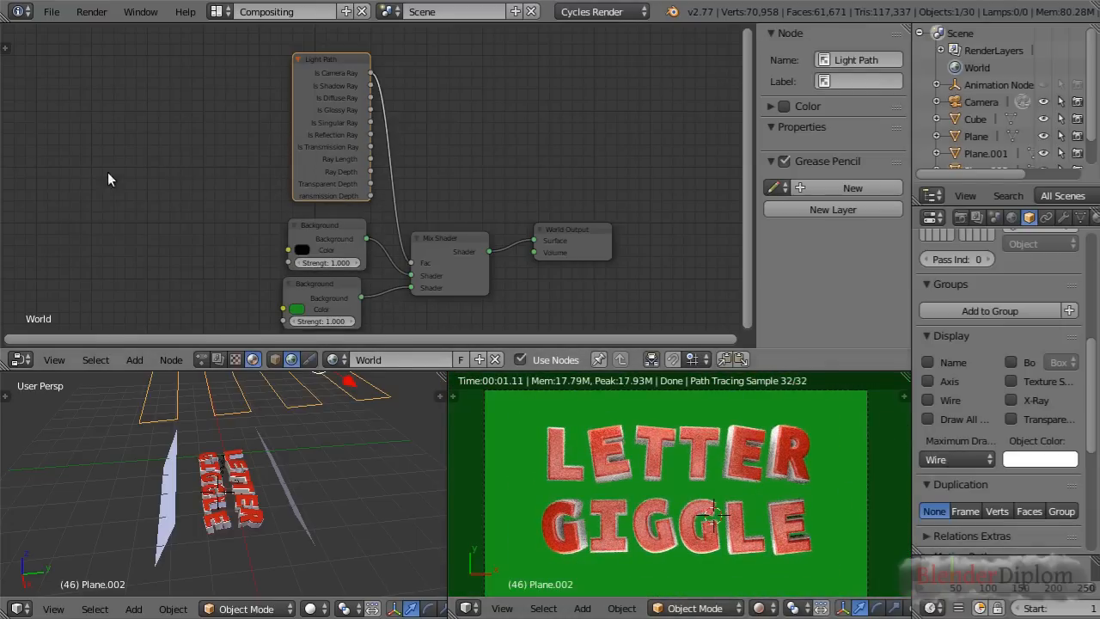
Add a Wave Texture node and connect its Color output to the lower Background node's Color, checking the striped backdrop
scroll(121, 207, "down", 2)
middle_click_drag(121, 207, 389, 142)
scroll(375, 144, "up", 2)
key("shift+a")
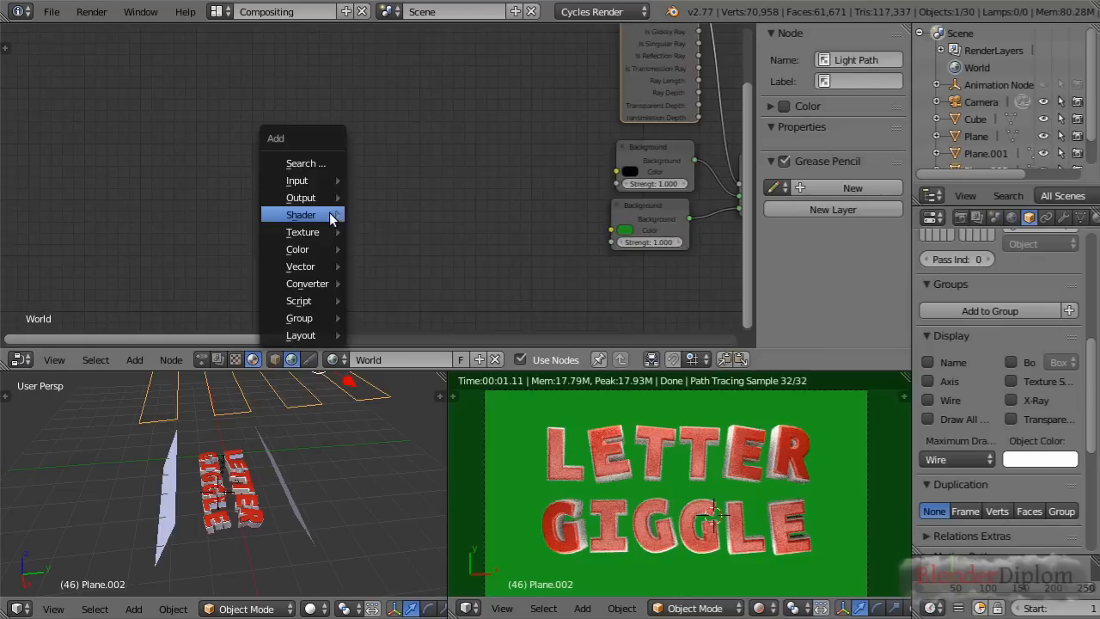
mouse_move(331, 219)
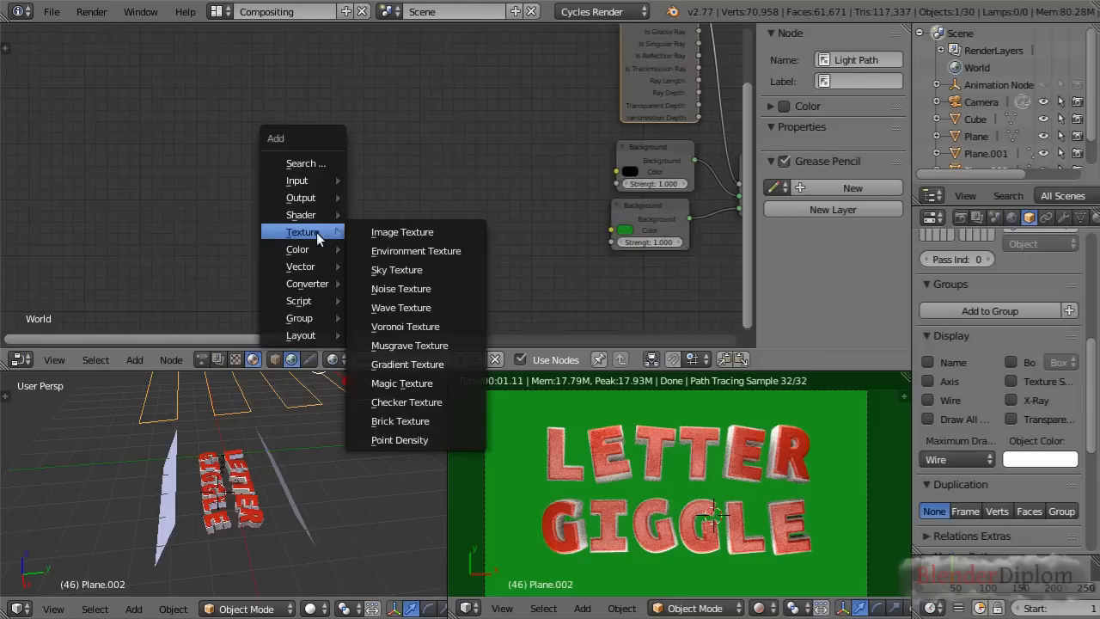
left_click(391, 307)
left_click_drag(433, 310, 622, 236)
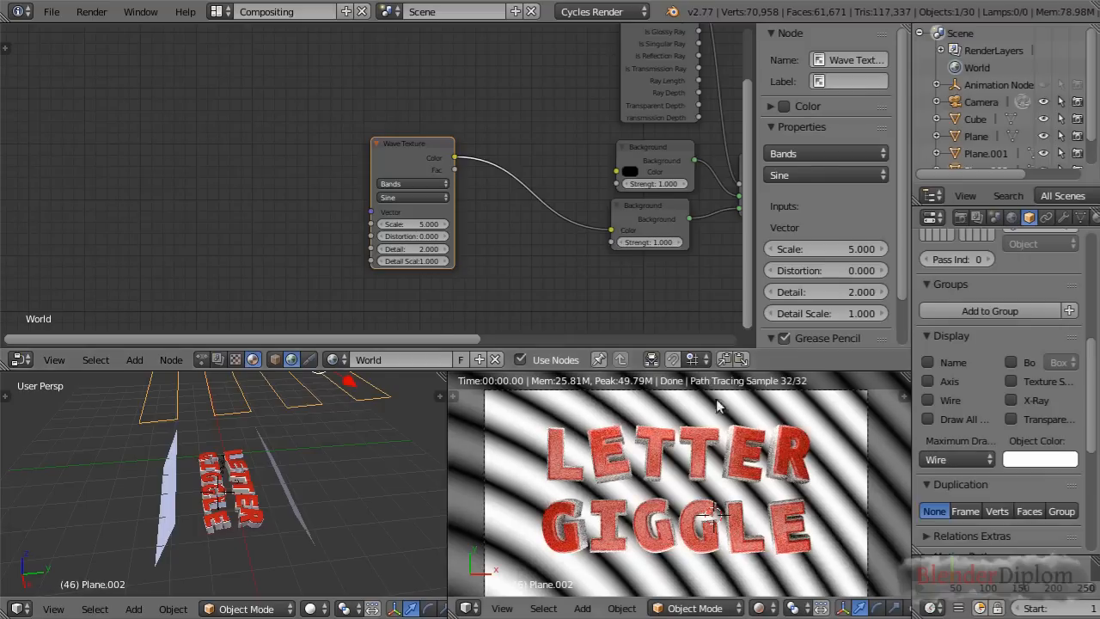
scroll(725, 496, "down", 6)
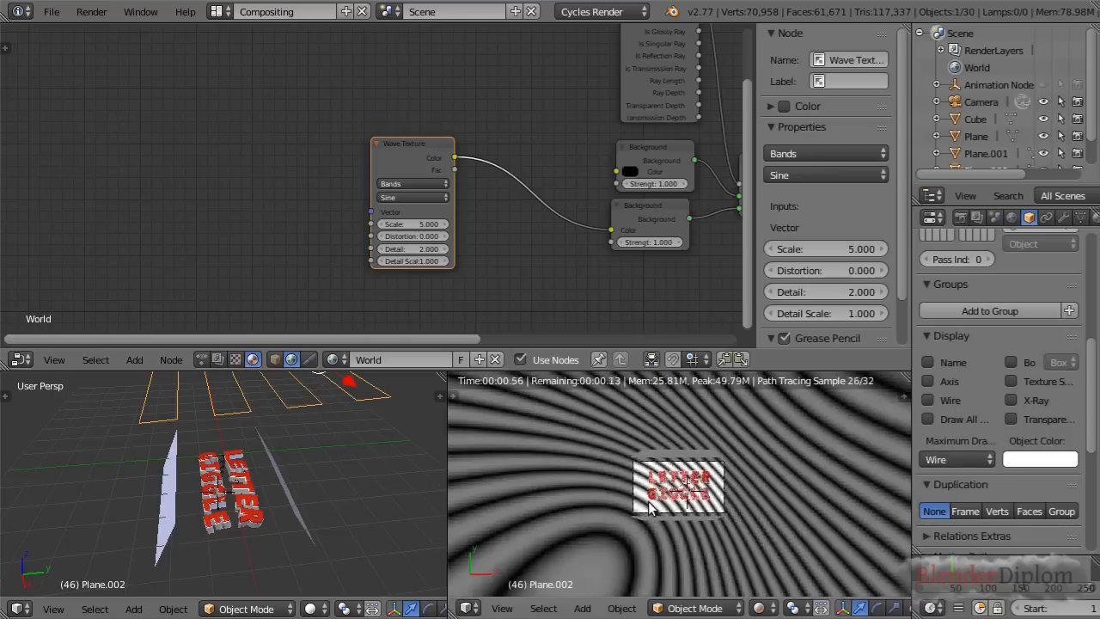
scroll(648, 501, "up", 6)
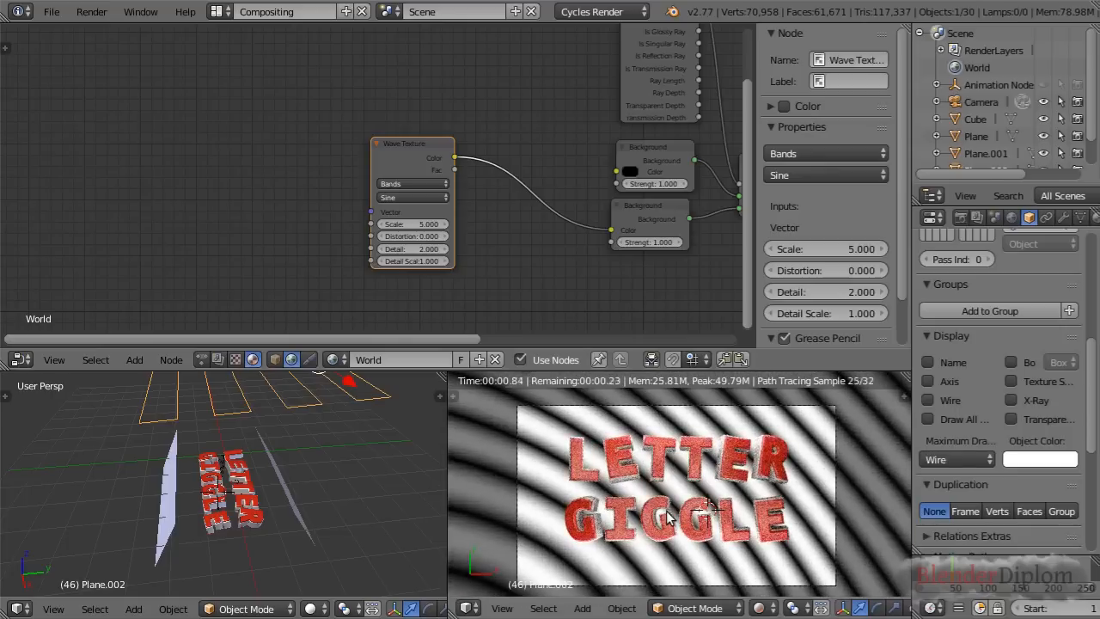
scroll(669, 517, "up", 1)
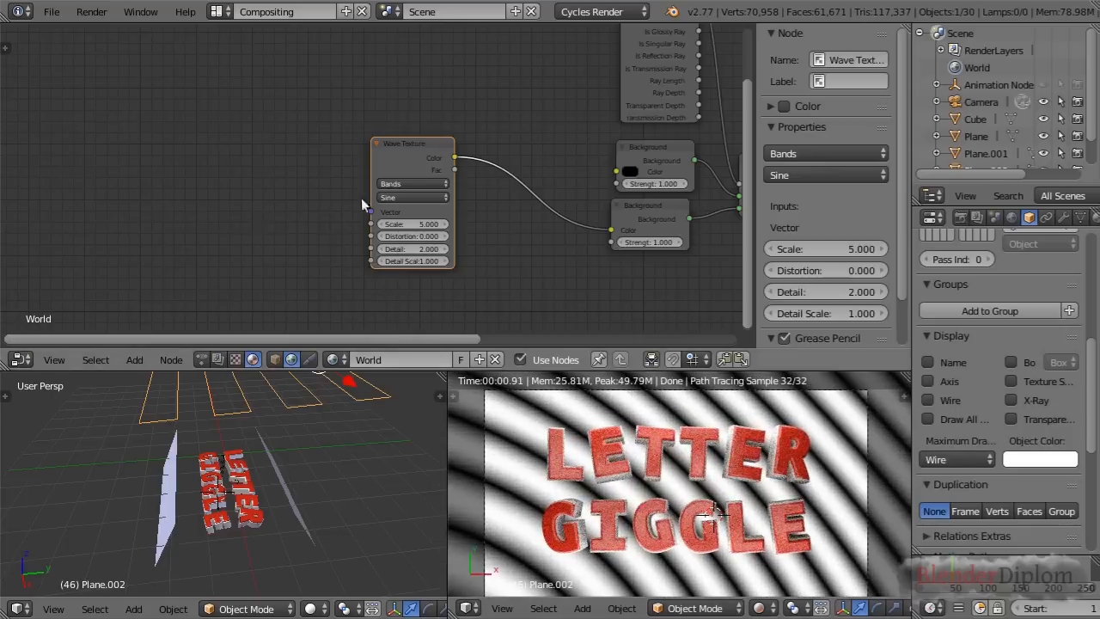
Move the Wave Texture node closer to the Background nodes and add a Texture Coordinate node before it
left_click_drag(410, 141, 519, 143)
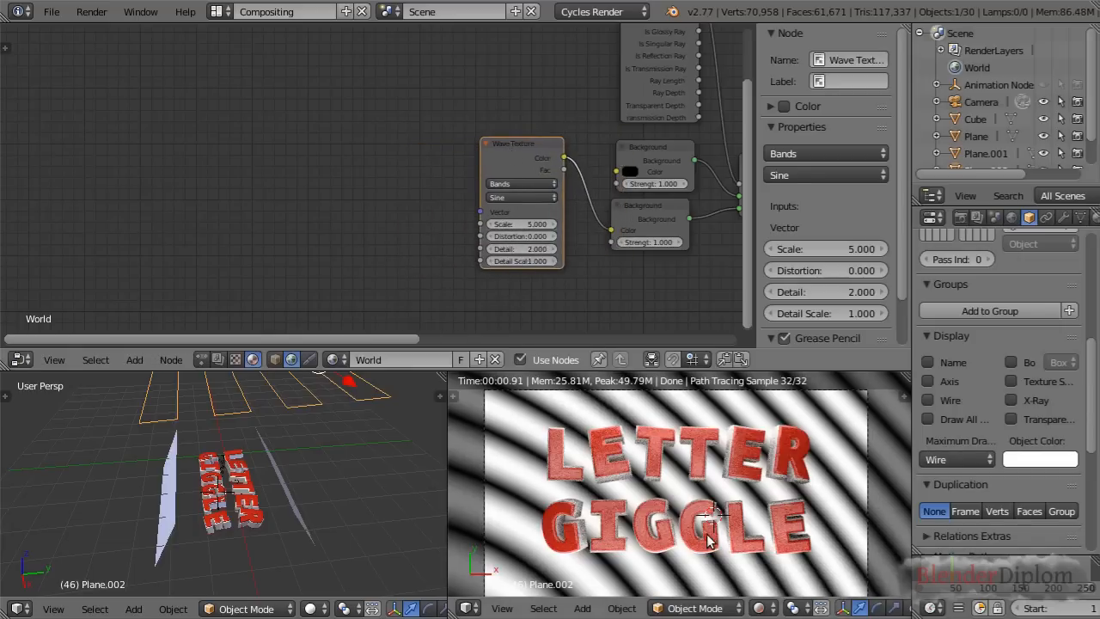
key("shift+a")
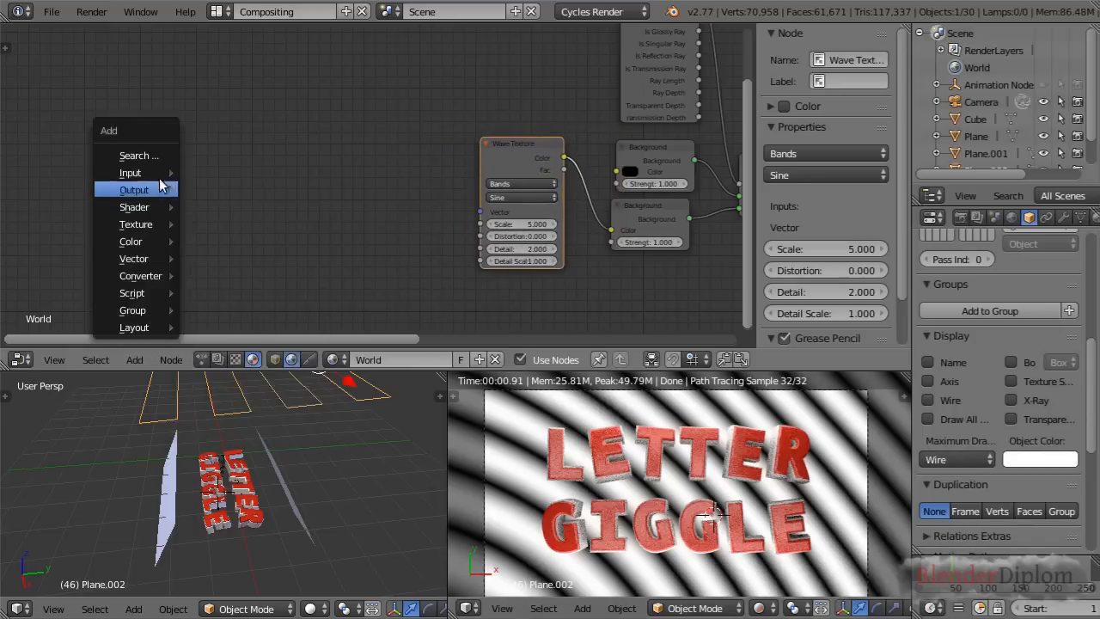
mouse_move(155, 175)
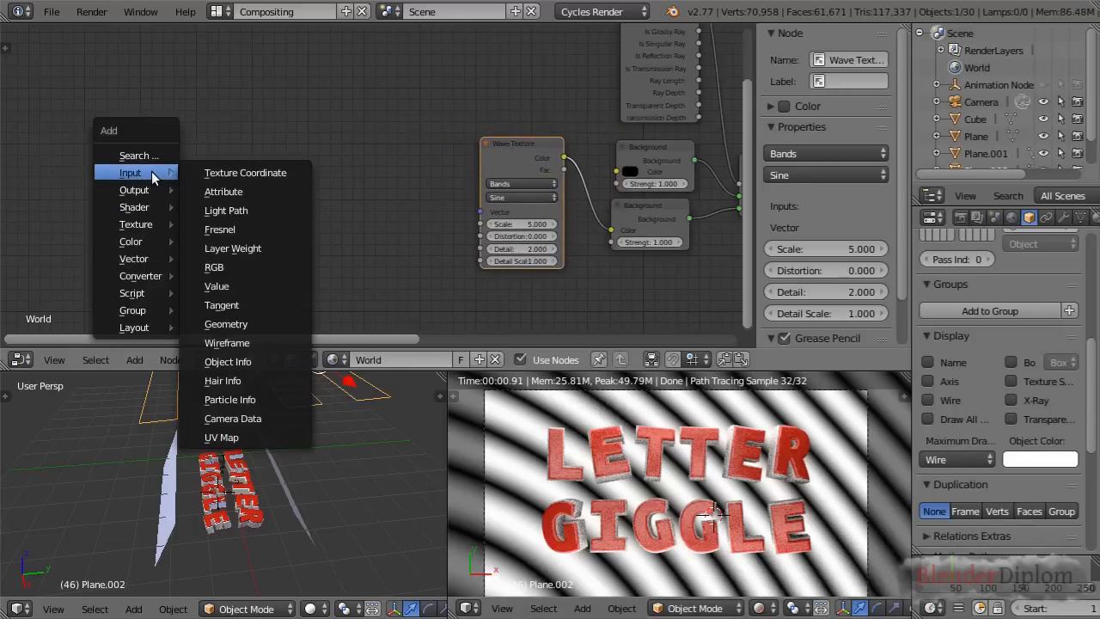
left_click(249, 172)
left_click(317, 179)
scroll(326, 184, "up", 2)
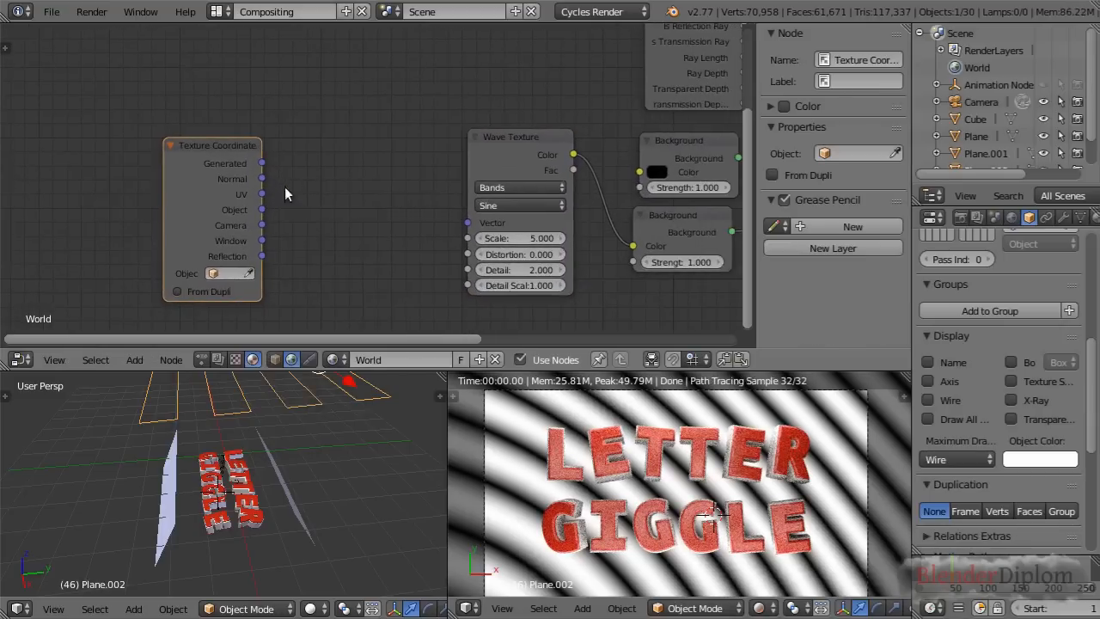
Connect the Texture Coordinate's Window output to the Wave Texture's Vector input and check the stripes at different view scales
left_click_drag(262, 242, 312, 259)
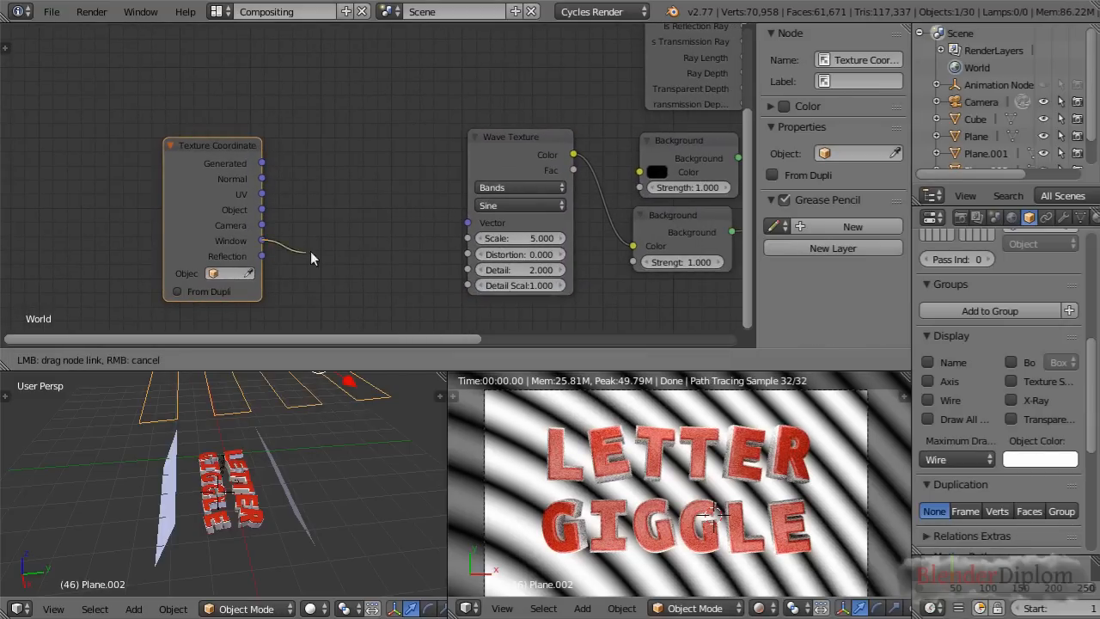
left_click_drag(469, 234, 468, 223)
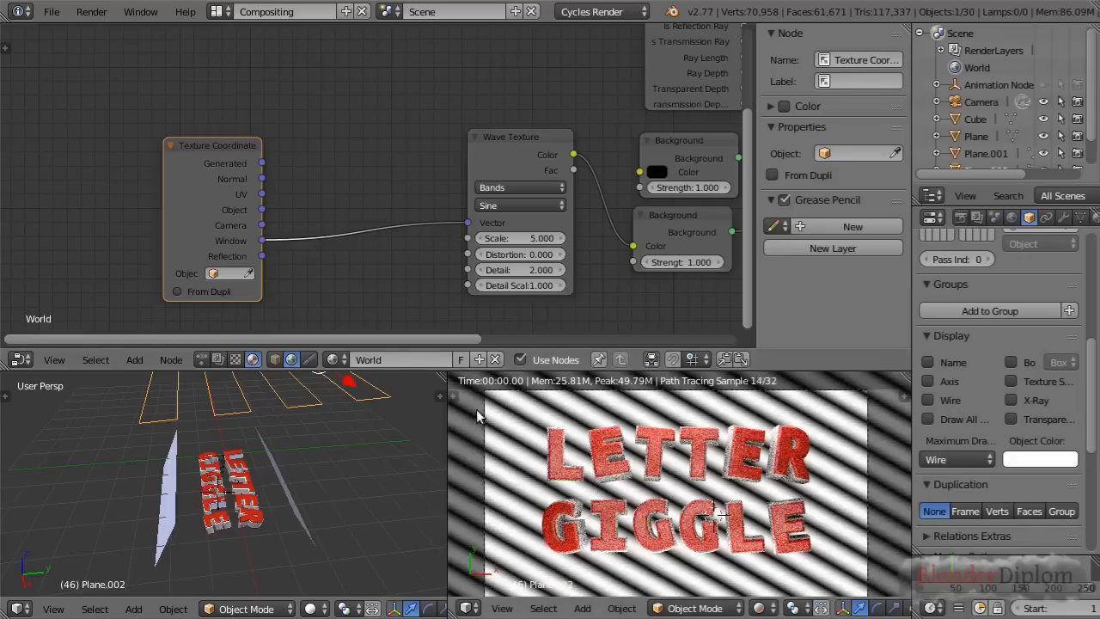
scroll(518, 431, "down", 2)
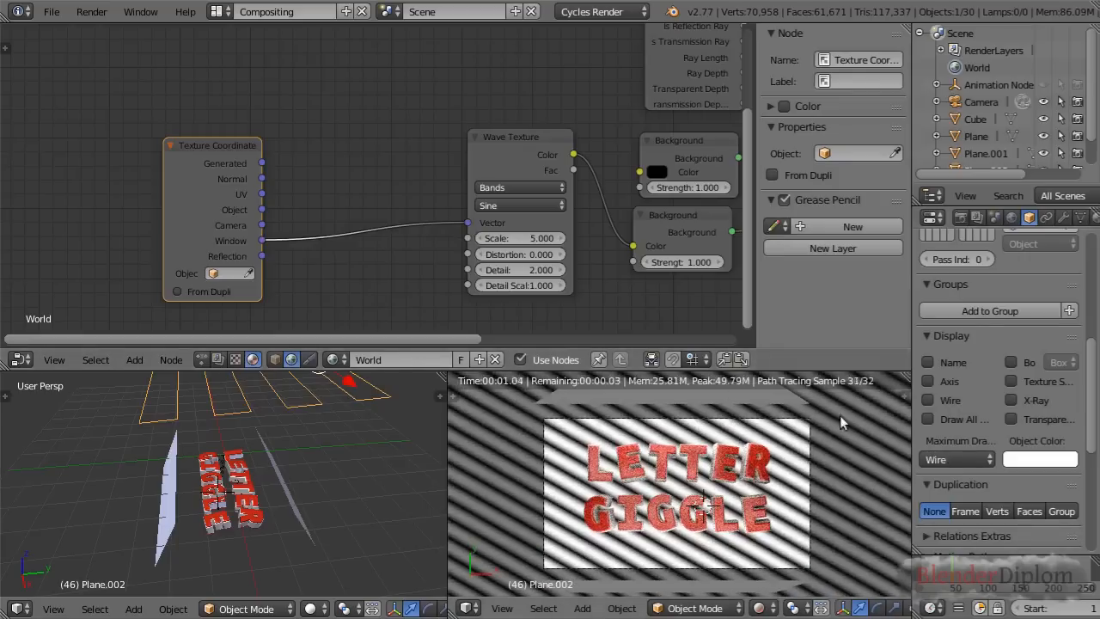
scroll(687, 482, "up", 2)
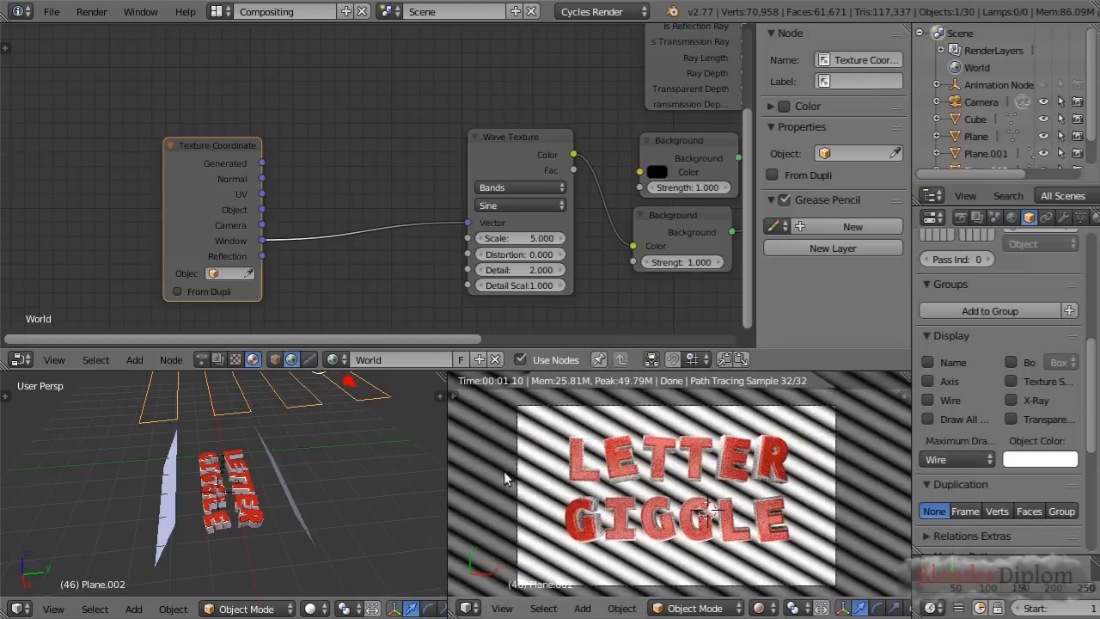
scroll(610, 494, "down", 3)
scroll(642, 502, "up", 5)
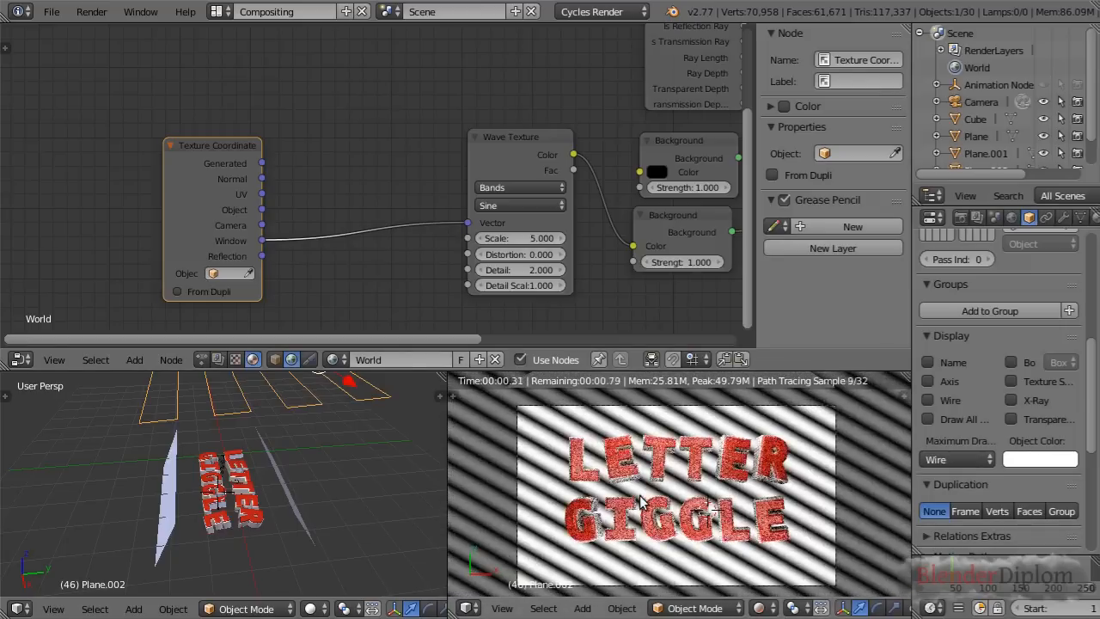
scroll(650, 501, "down", 1)
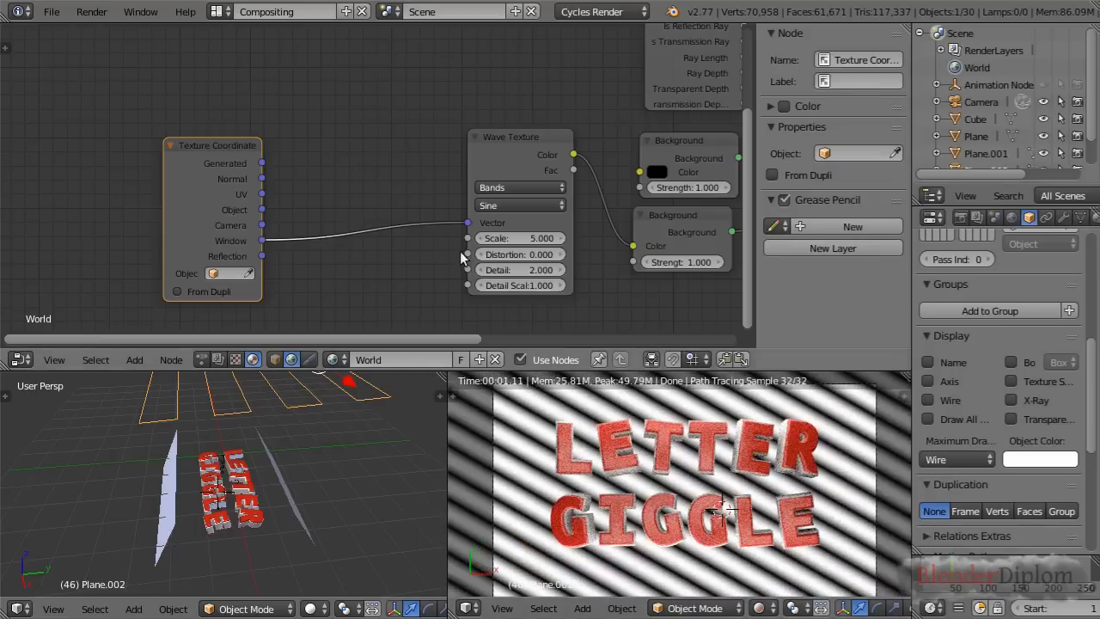
Spread the texture nodes apart and insert a ColorRamp node between the Wave Texture and the lower Background node
left_click_drag(239, 164, 180, 158)
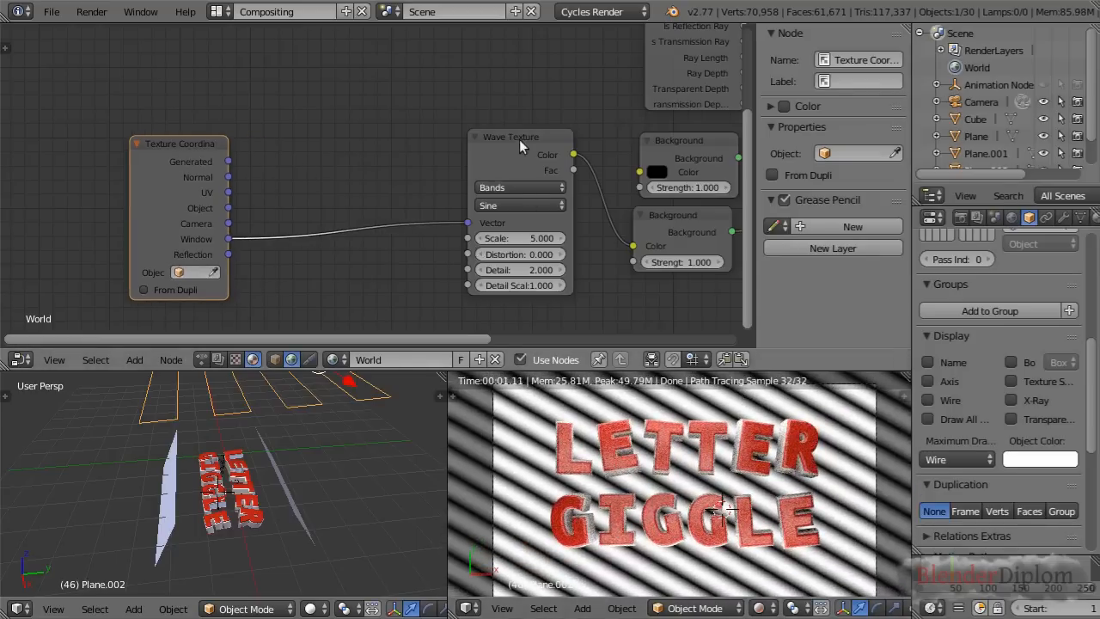
left_click_drag(519, 139, 401, 149)
key("shift+a")
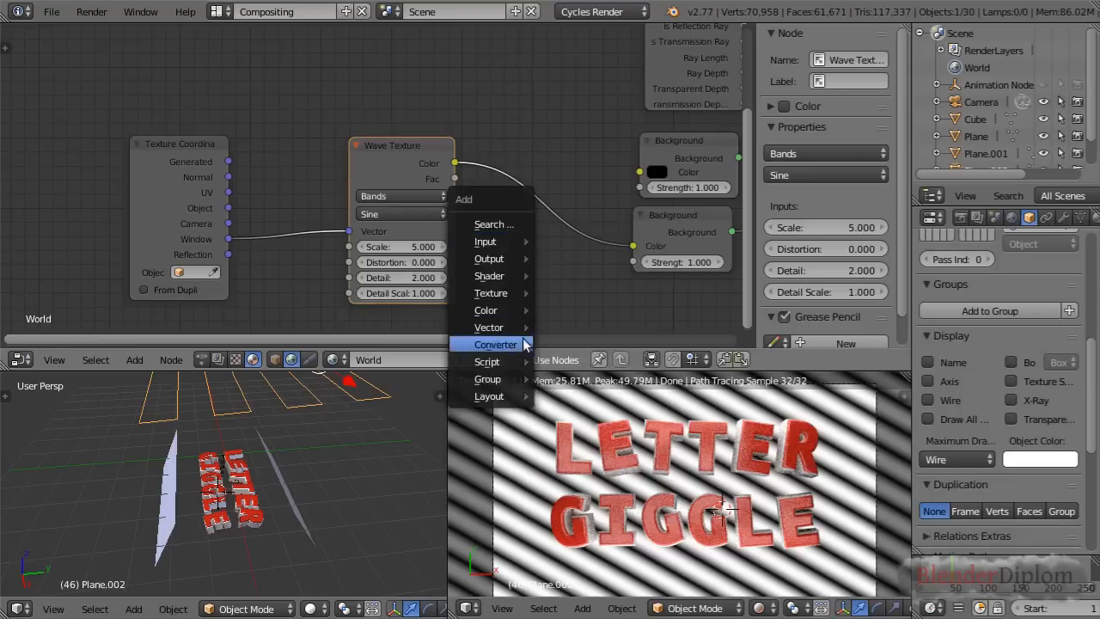
mouse_move(526, 345)
left_click(567, 362)
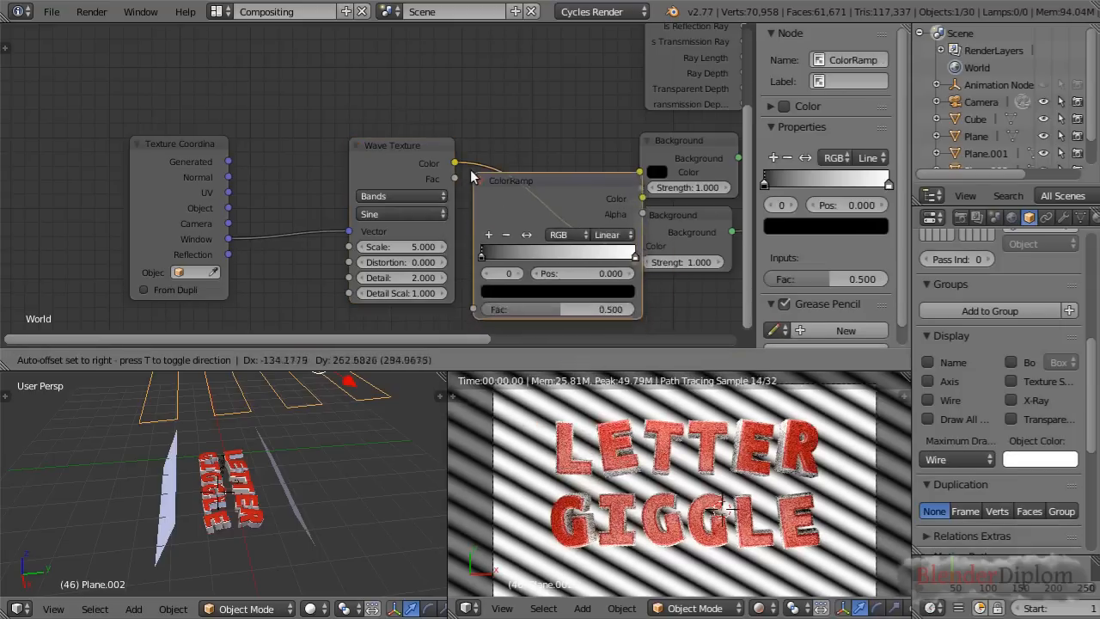
left_click(475, 167)
key("g")
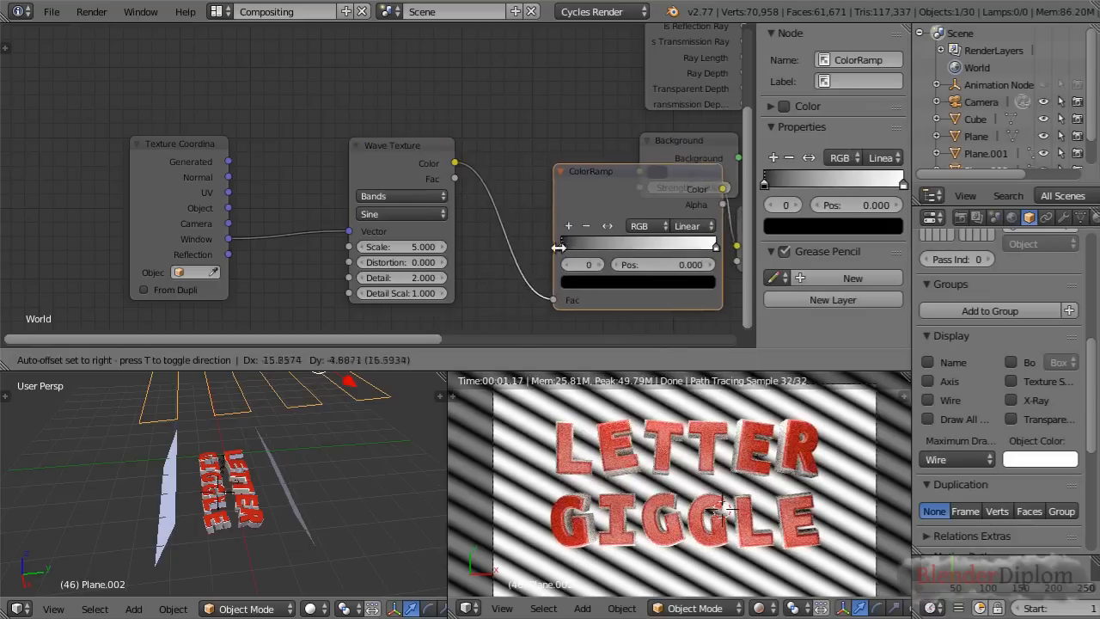
left_click(506, 257)
Set the ColorRamp's black stop to position 0.400 and its white stop to 0.509, and color the white stop light blue
left_click_drag(506, 249, 563, 248)
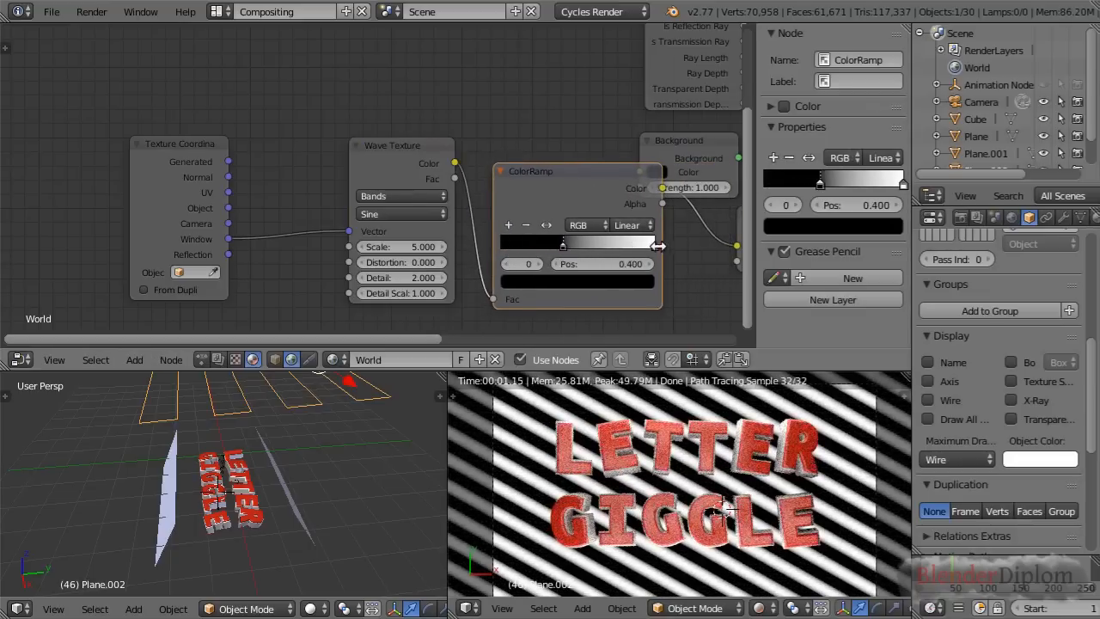
left_click_drag(653, 248, 579, 248)
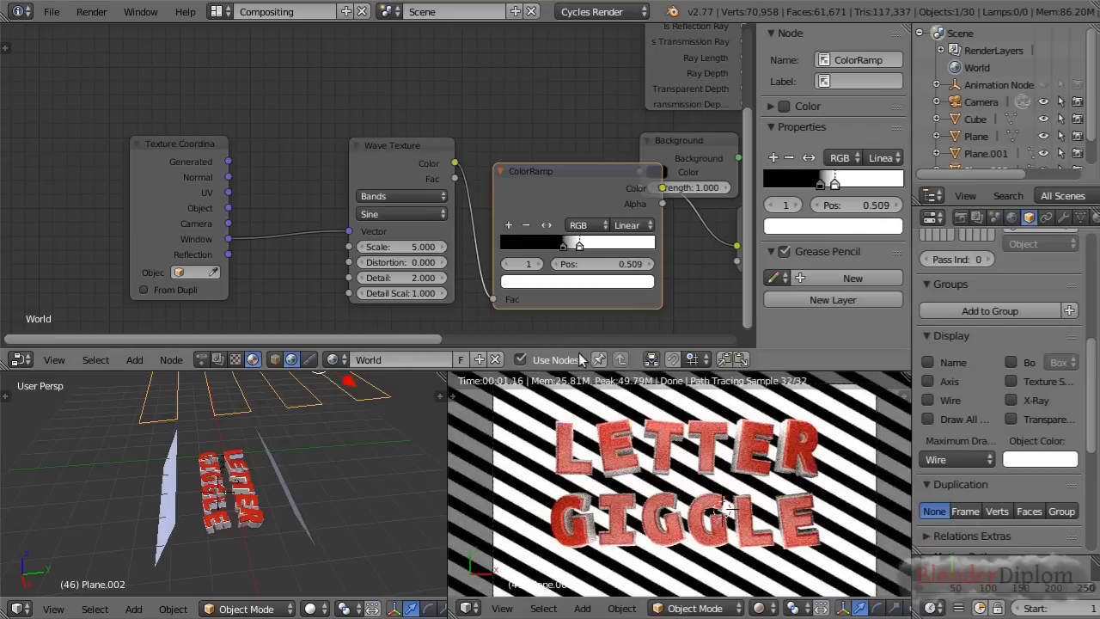
left_click(593, 281)
left_click(566, 117)
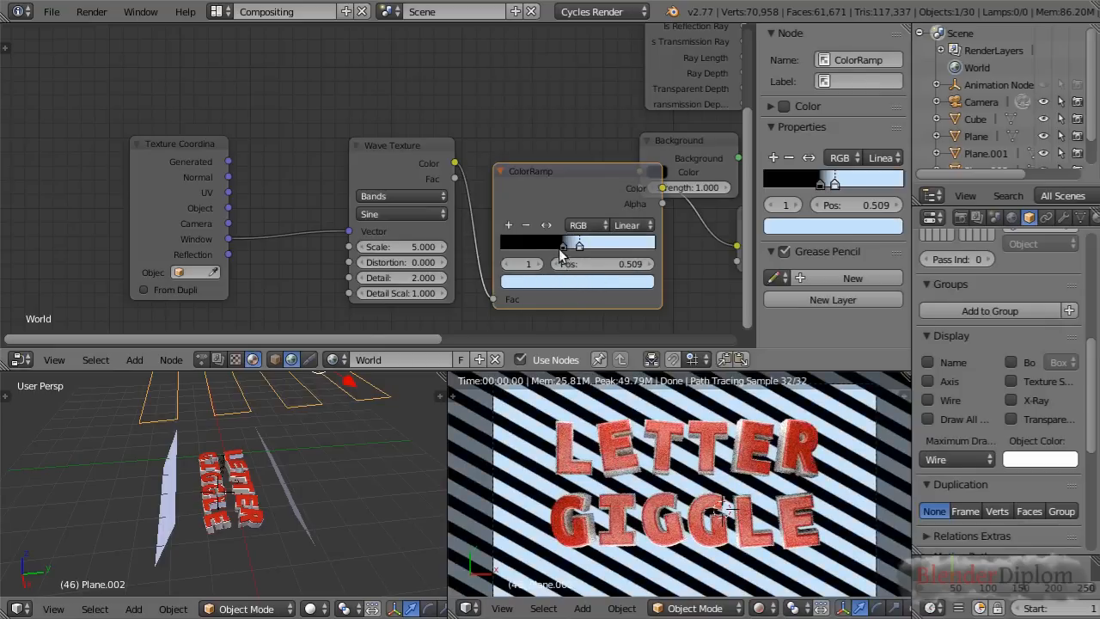
Change the ColorRamp's black stop at 0.400 to a muted grey-blue
left_click(562, 248)
left_click(569, 280)
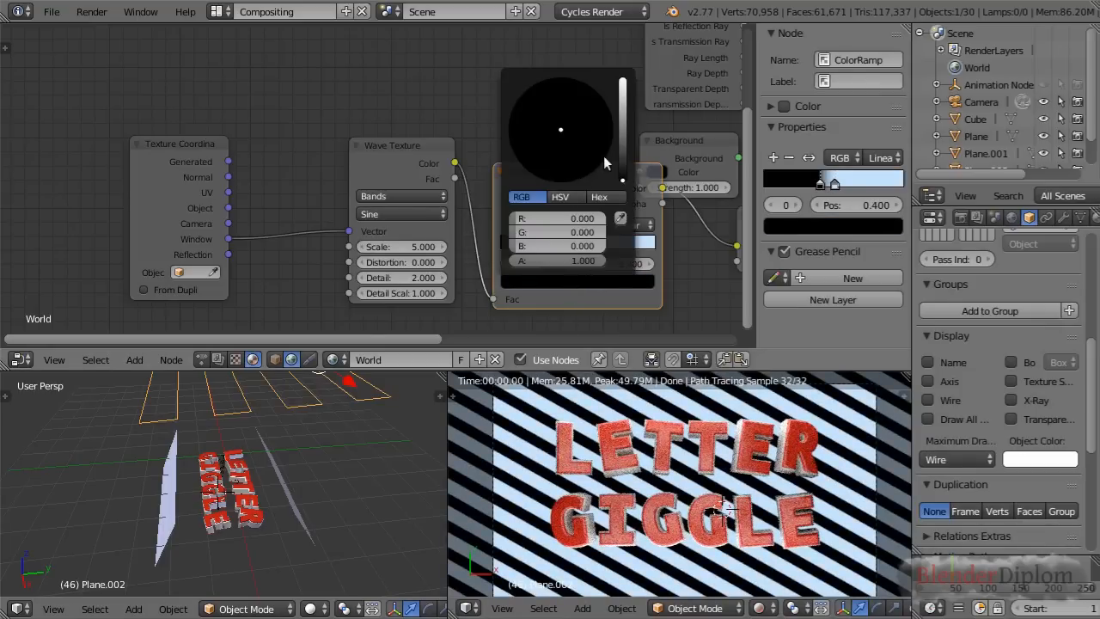
left_click(623, 168)
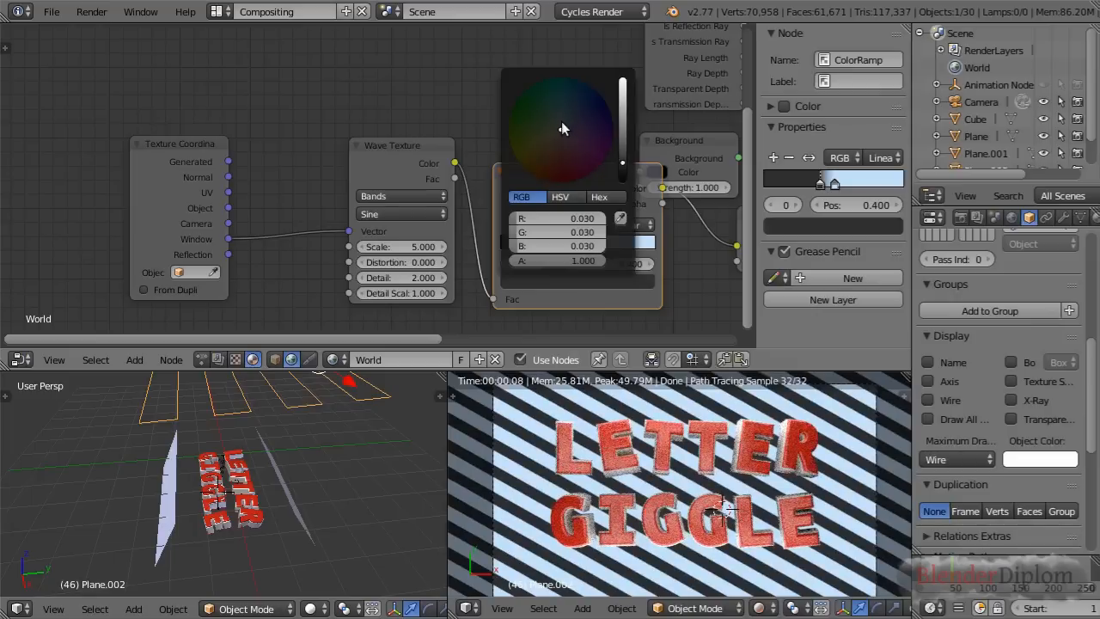
left_click(558, 114)
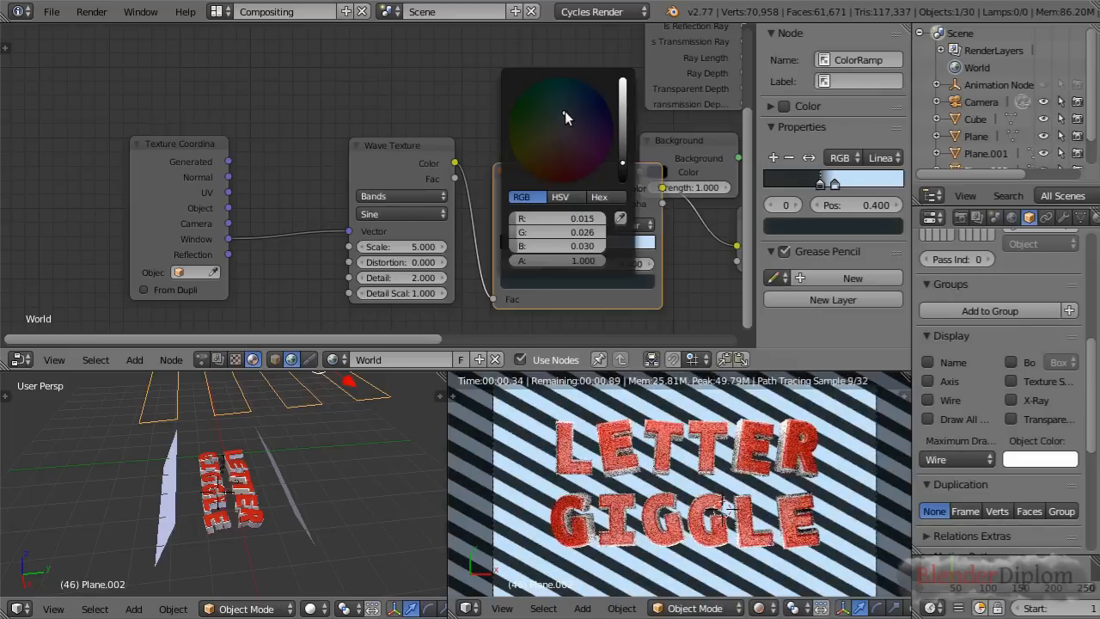
left_click_drag(624, 148, 622, 131)
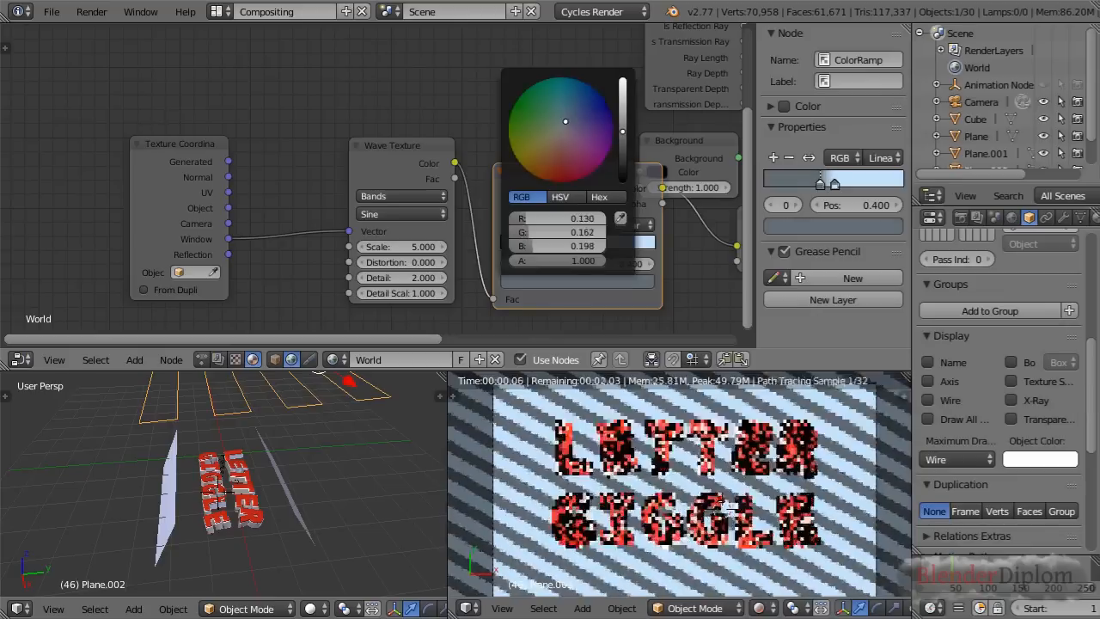
scroll(711, 548, "down", 1)
scroll(711, 548, "up", 1)
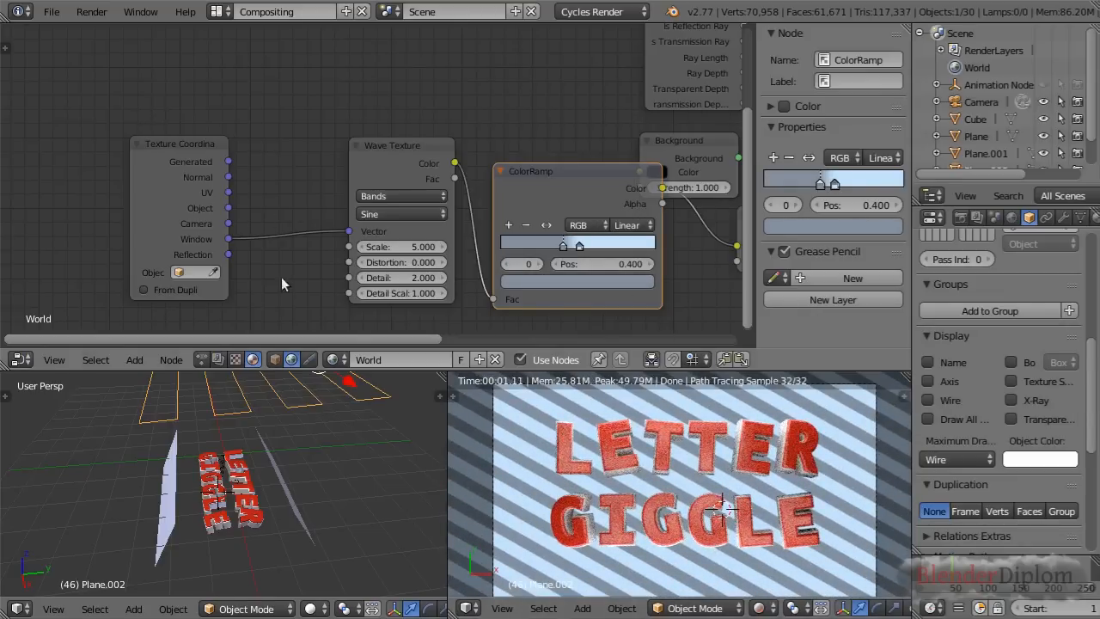
Enable Border in the render dimensions to limit the rendered preview to the camera frame
scroll(715, 500, "down", 1)
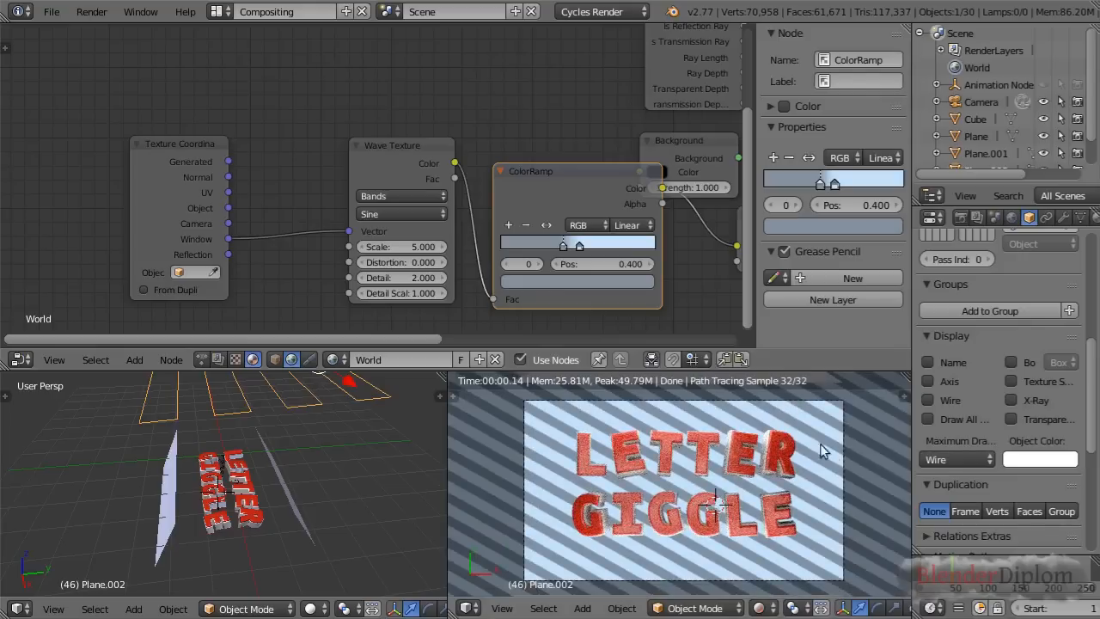
left_click(961, 218)
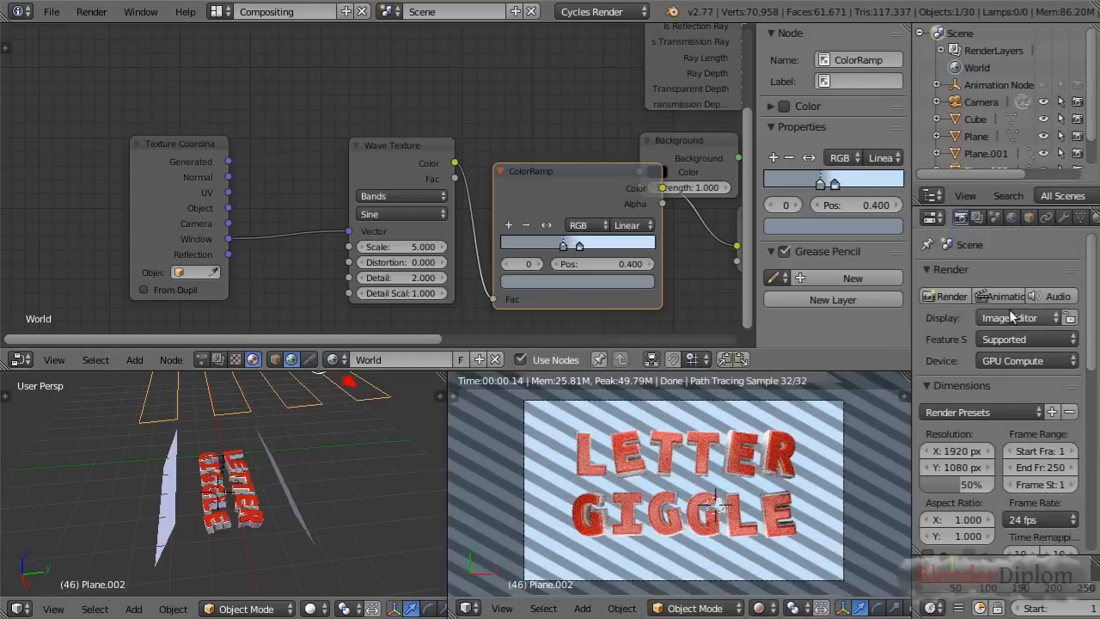
scroll(964, 416, "down", 5)
left_click(939, 388)
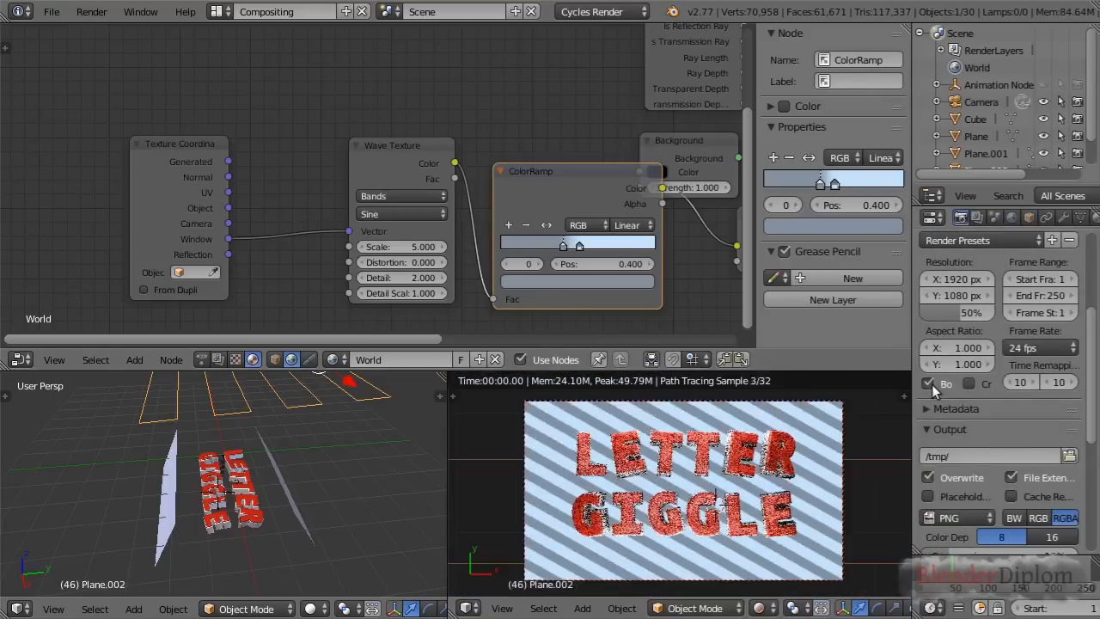
scroll(778, 482, "up", 1)
middle_click_drag(725, 491, 728, 488, "shift")
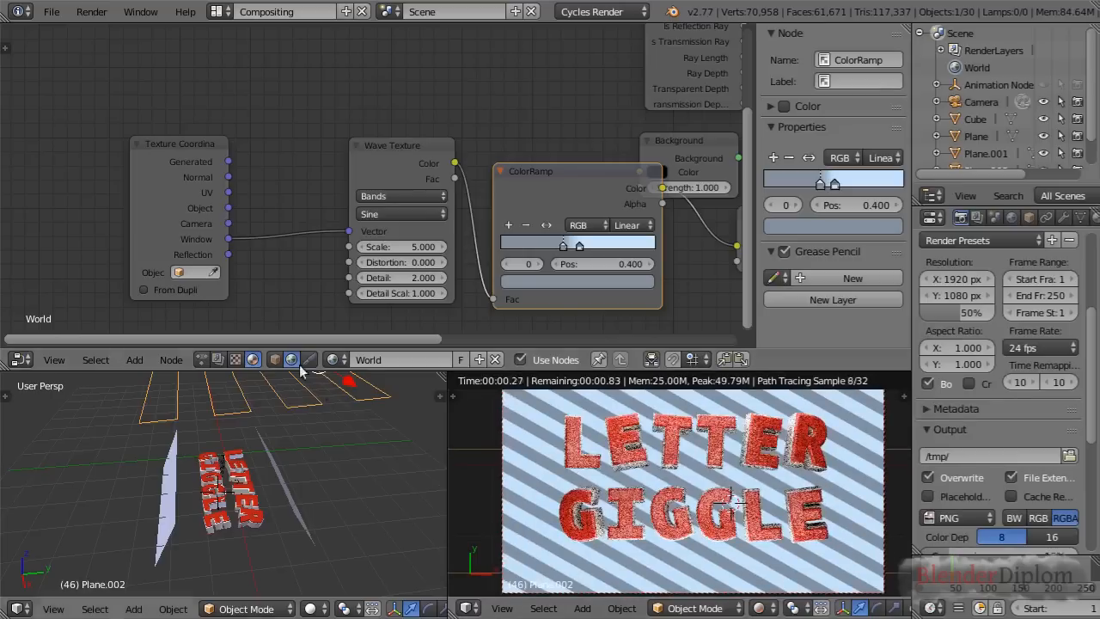
Move the Texture Coordinate node away from the Wave Texture and add a Gradient Texture node set to Quadratic sphere
scroll(307, 181, "down", 1)
middle_click_drag(306, 180, 325, 127)
left_click_drag(247, 112, 123, 97)
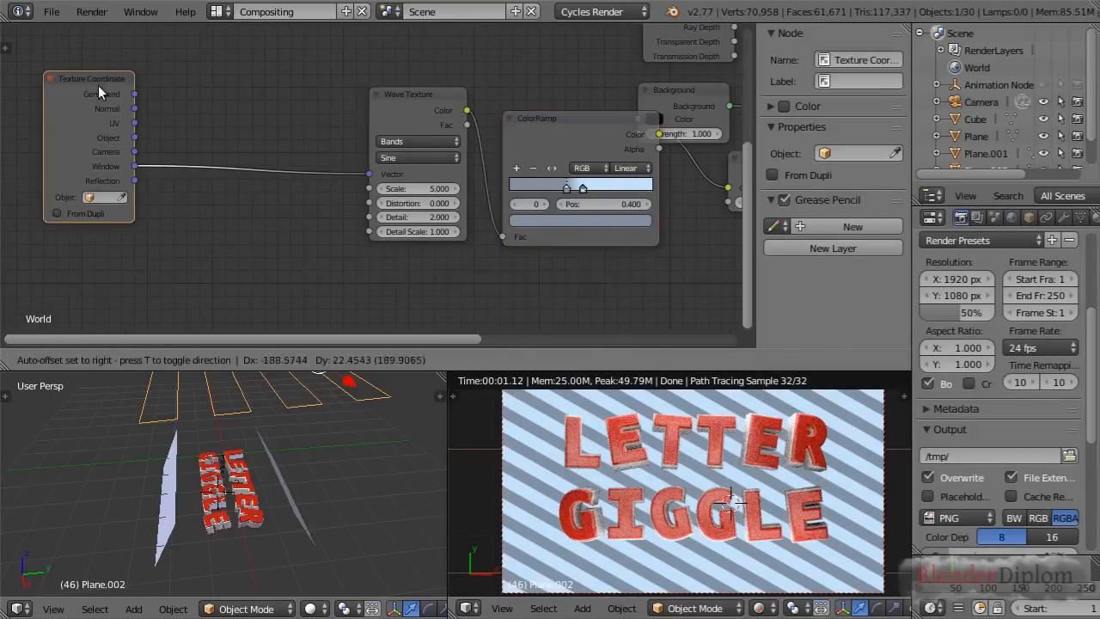
key("shift+a")
mouse_move(259, 277)
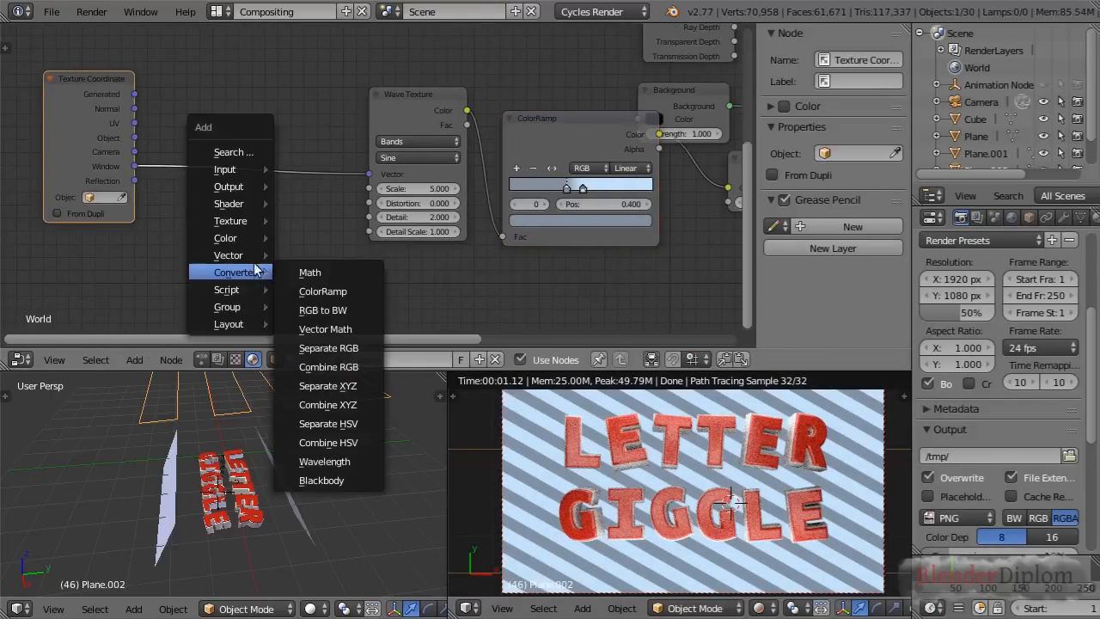
mouse_move(251, 221)
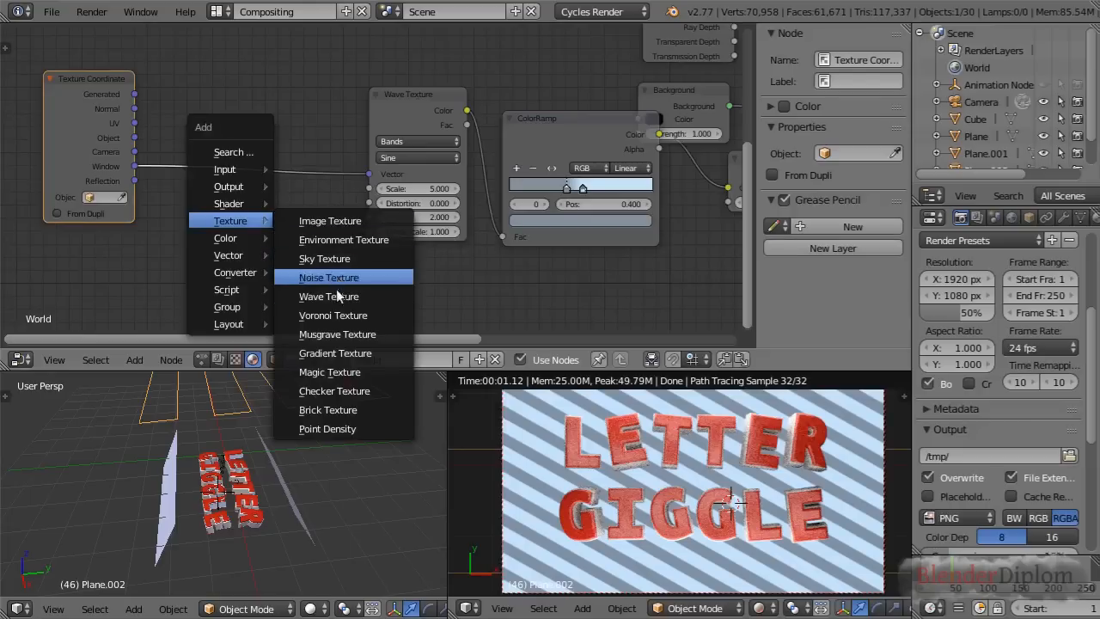
left_click(342, 353)
left_click(229, 228)
left_click(267, 284)
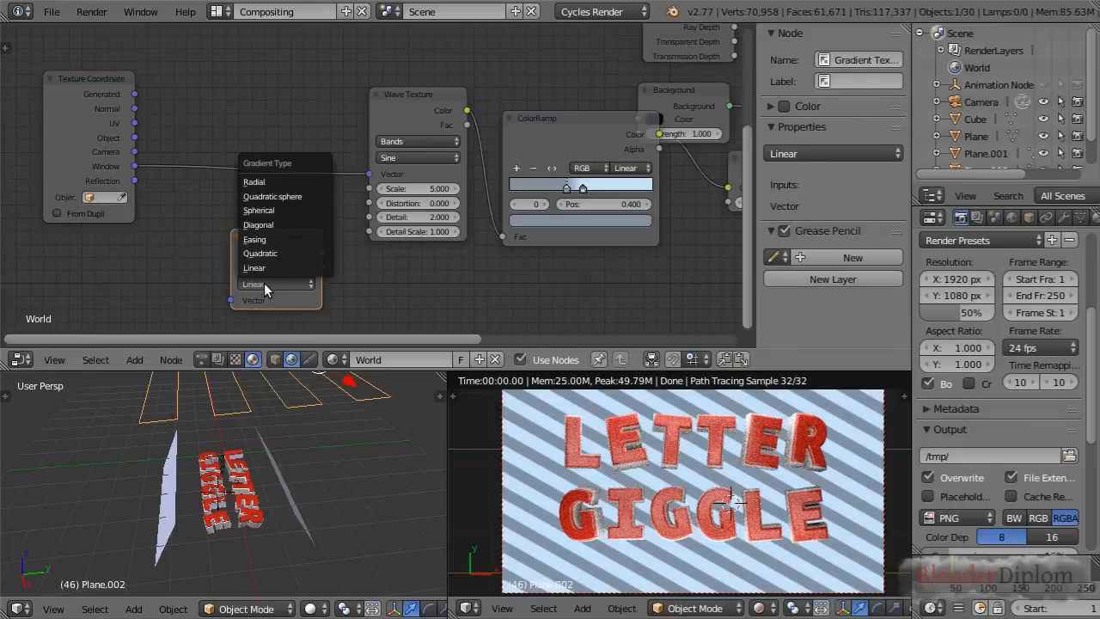
left_click(272, 196)
Feed the Window coordinates into the Gradient Texture and connect its Fac output to the striped Background node's Strength
left_click_drag(131, 165, 230, 300)
middle_click_drag(640, 298, 412, 268)
scroll(402, 300, "down", 1)
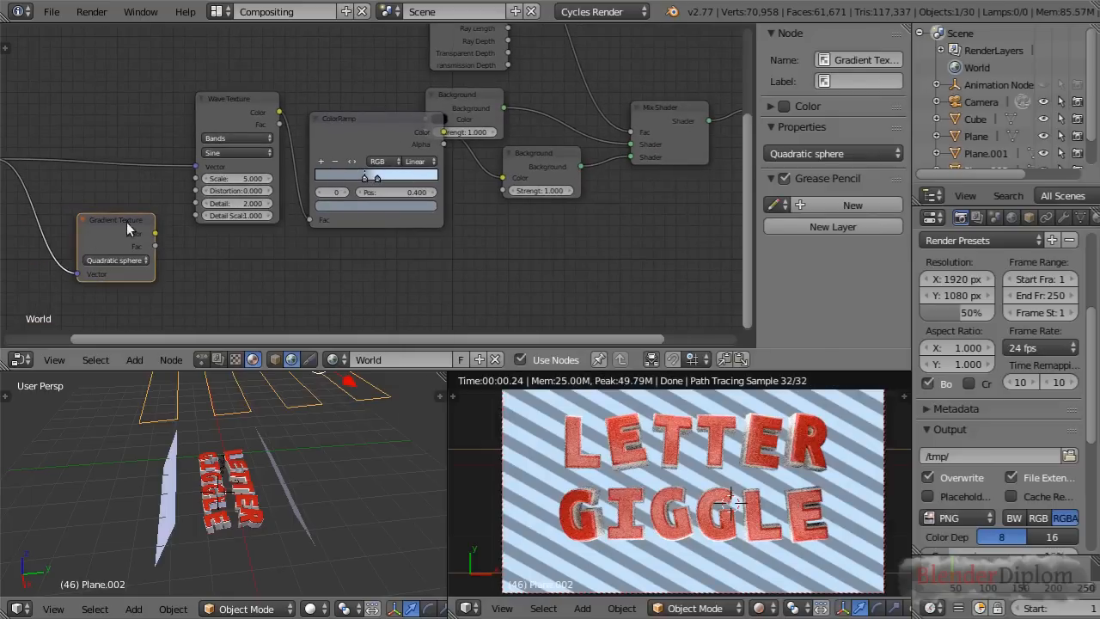
left_click_drag(156, 247, 506, 193)
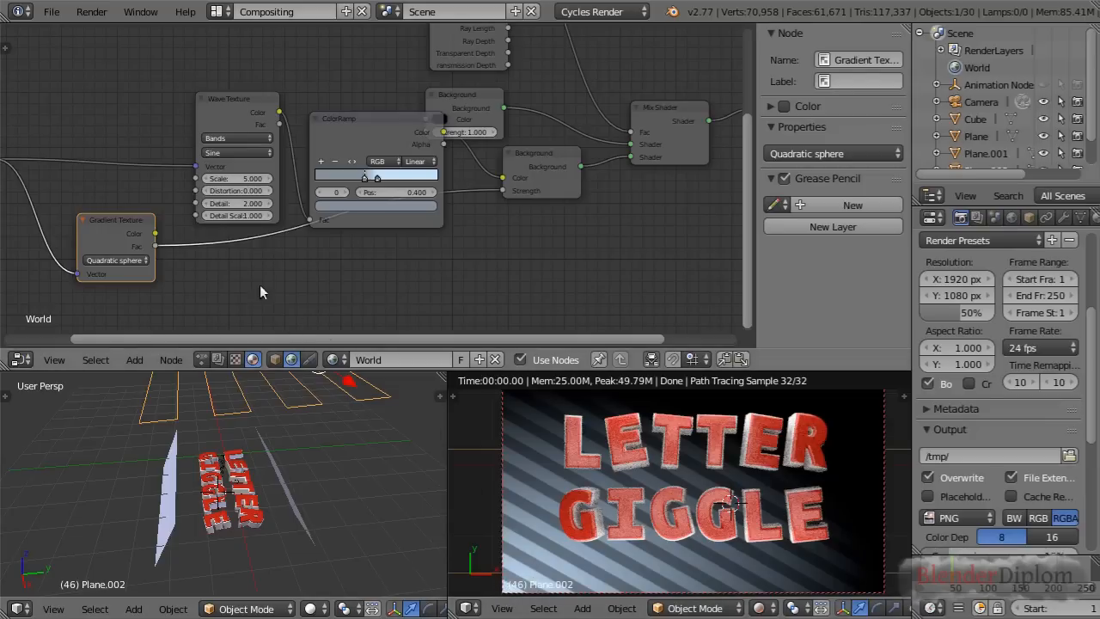
Insert a Mapping node between the Texture Coordinate and Gradient Texture nodes and set its type to Texture
scroll(240, 275, "down", 1)
middle_click_drag(240, 275, 582, 283)
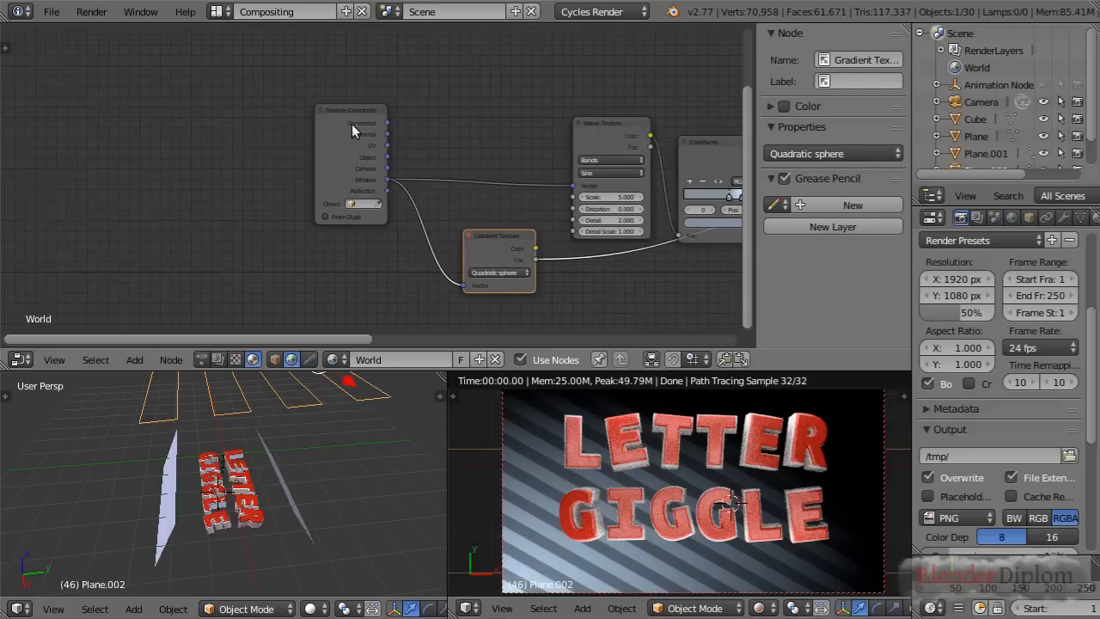
left_click_drag(352, 124, 192, 119)
key("shift+a")
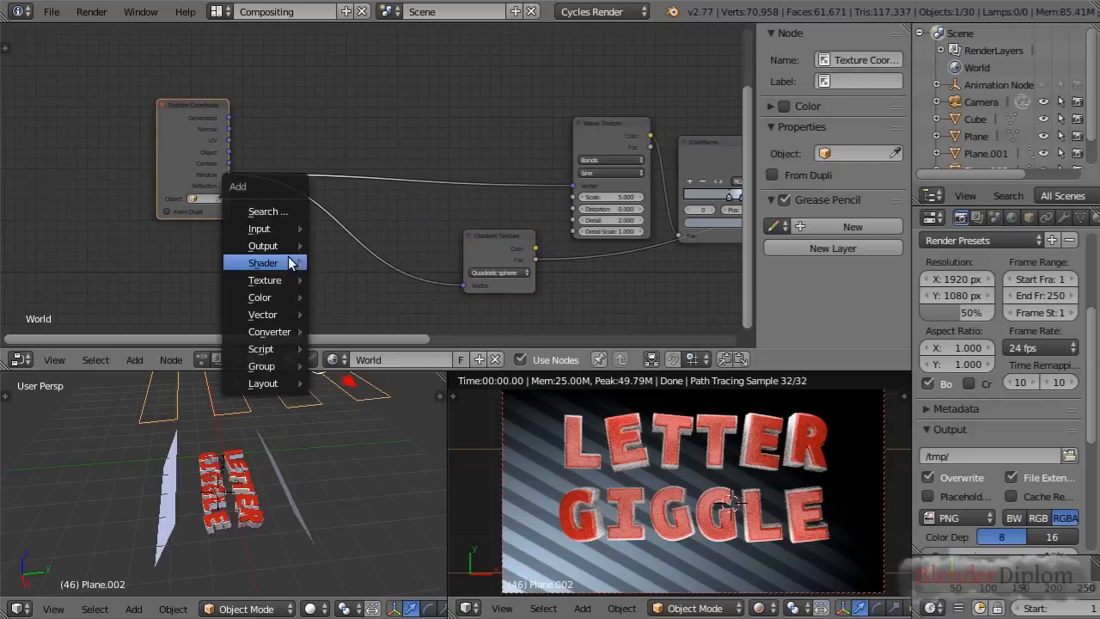
mouse_move(276, 315)
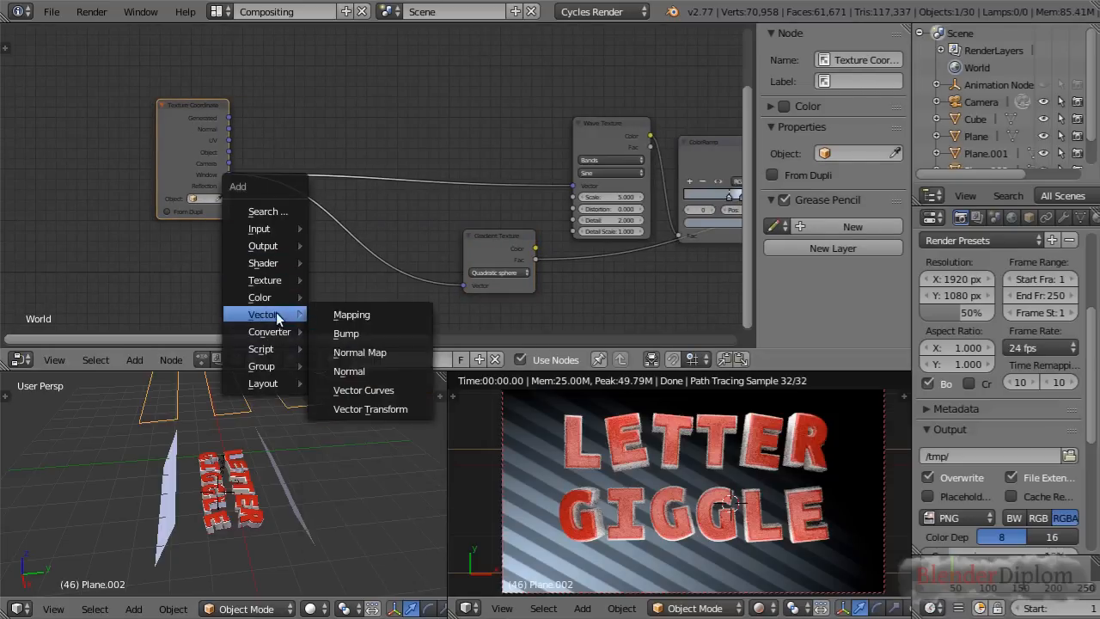
left_click(351, 315)
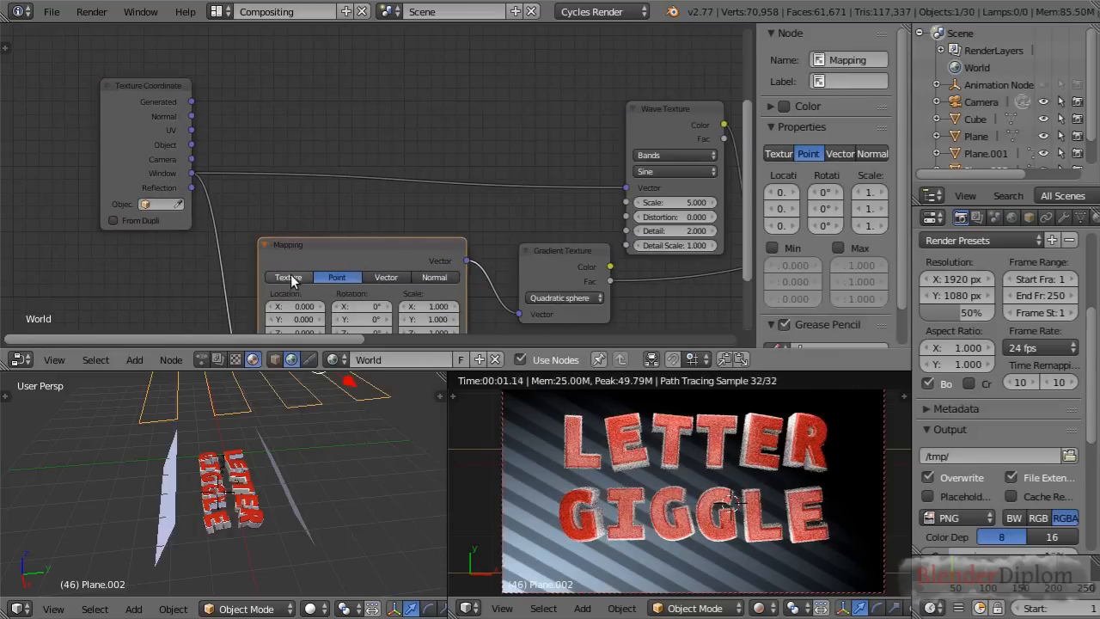
left_click(289, 278)
Set the gradient Mapping node's X and Y locations to 0.5
scroll(378, 249, "up", 2)
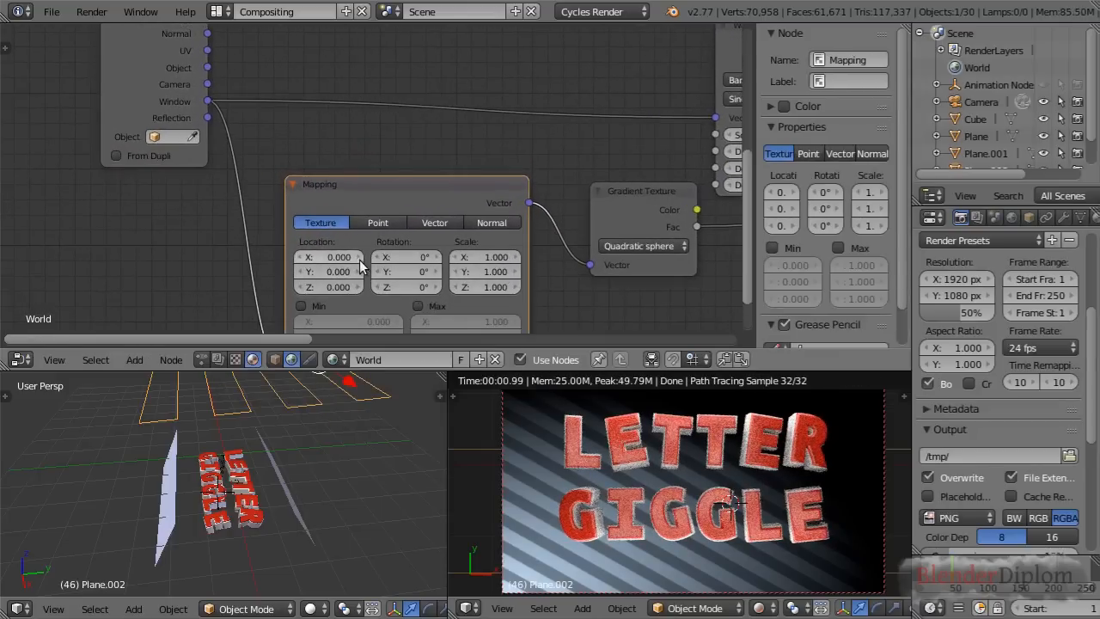
key("Return")
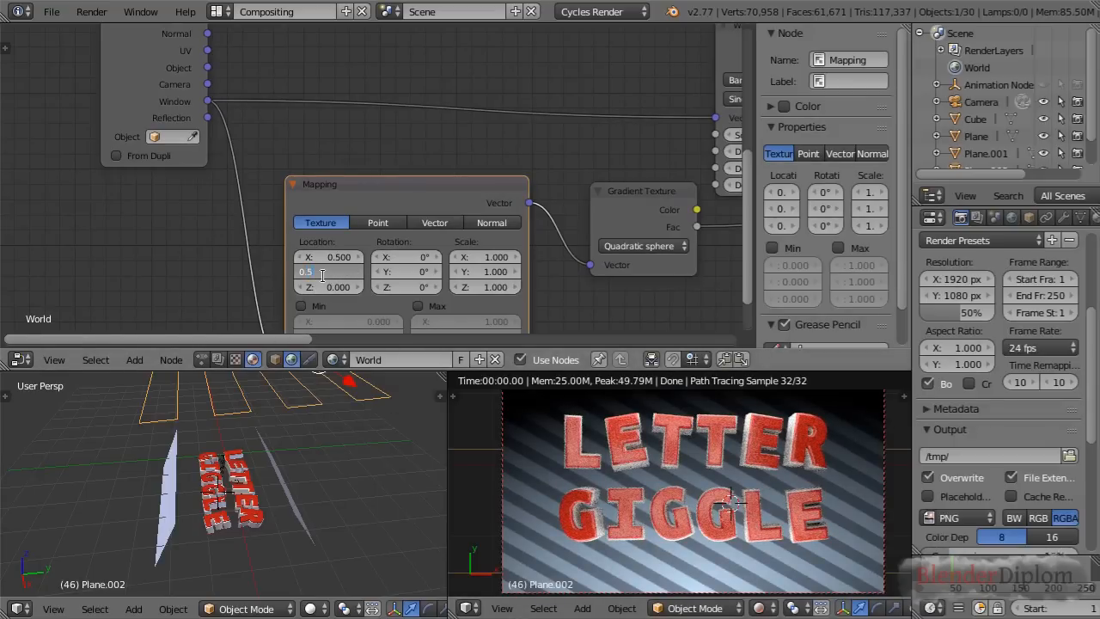
key("Return")
scroll(664, 220, "down", 1)
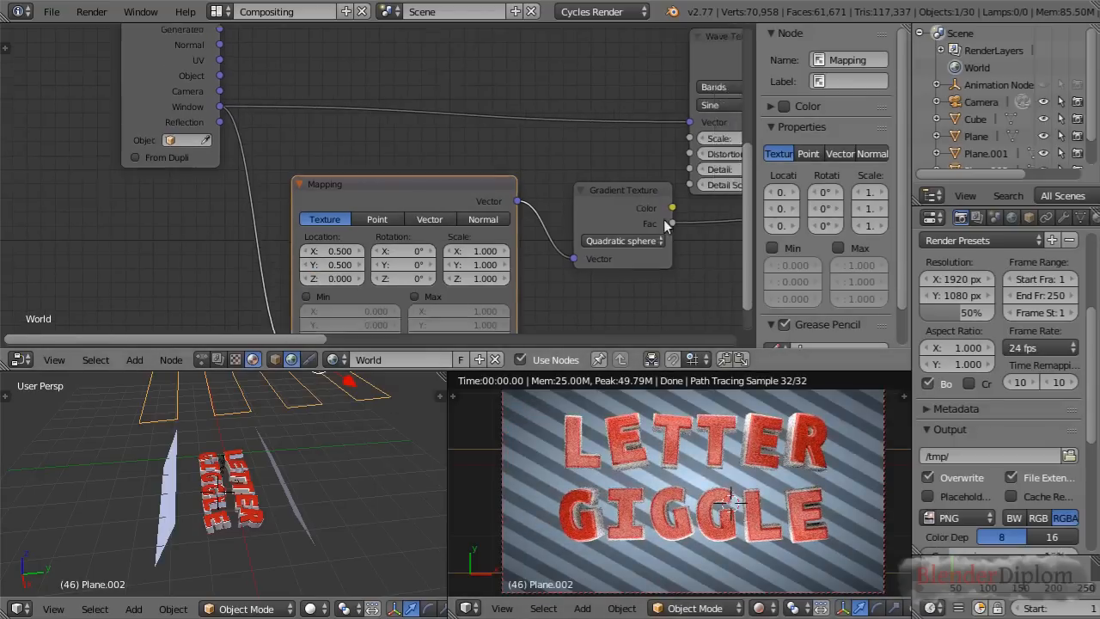
Set the gradient Mapping node's scale to 0.8 on all three axes
scroll(662, 221, "down", 2)
middle_click_drag(662, 224, 497, 217)
scroll(402, 216, "down", 1)
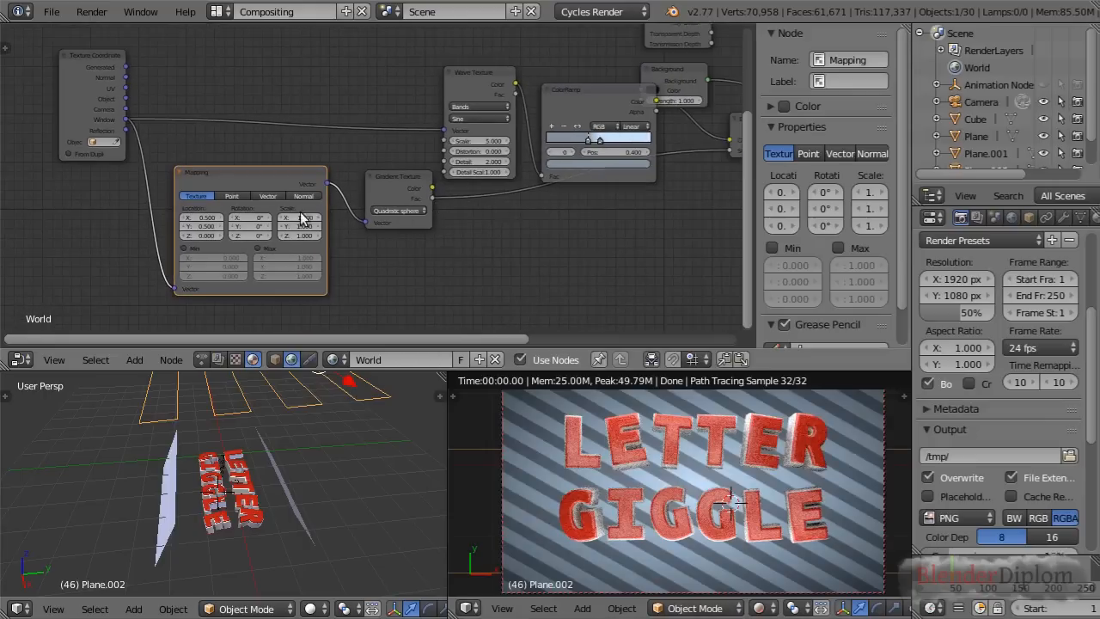
mouse_move(299, 234)
left_mouse_down()
mouse_move(248, 235)
mouse_move(288, 235)
left_mouse_up()
scroll(310, 216, "up", 3)
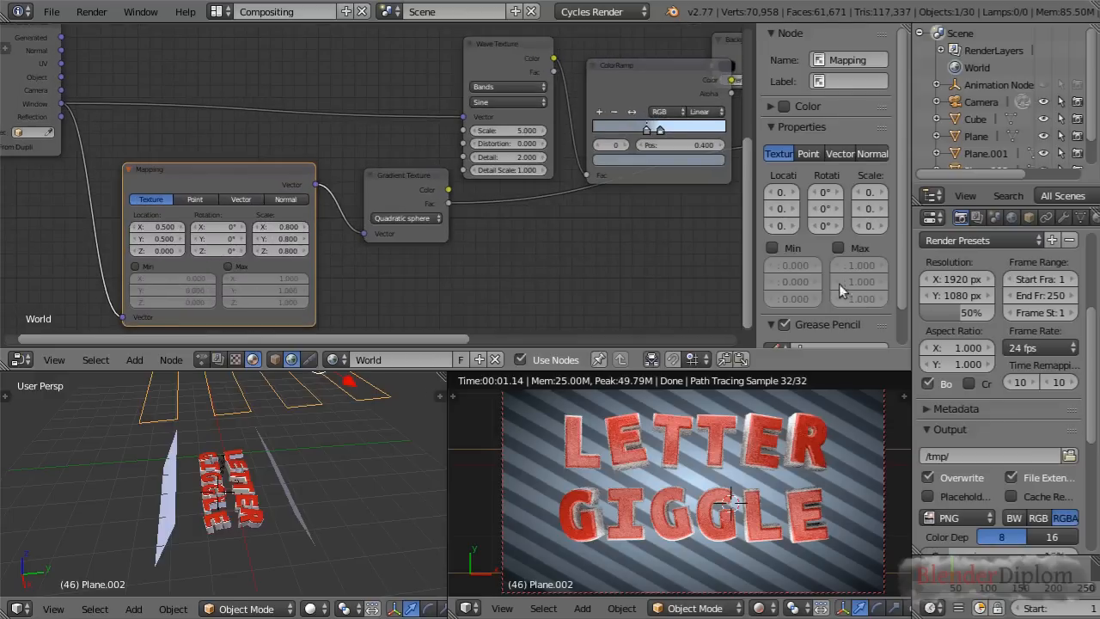
Rearrange the Background, ColorRamp and Wave Texture nodes so they no longer overlap
scroll(657, 239, "down", 2)
middle_click_drag(657, 240, 410, 276)
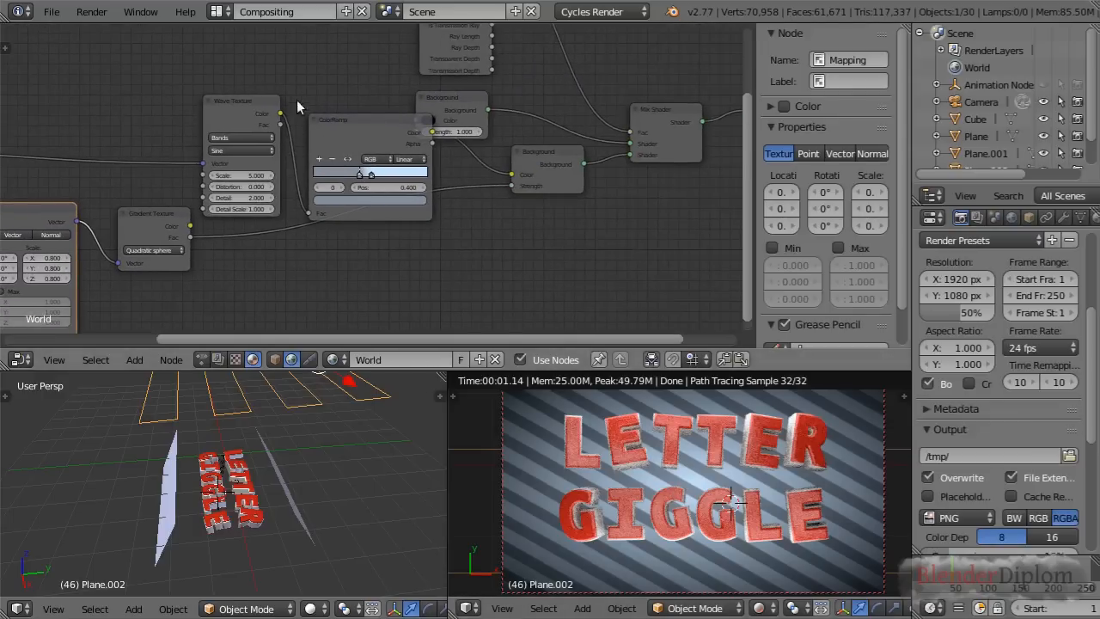
left_click(231, 102)
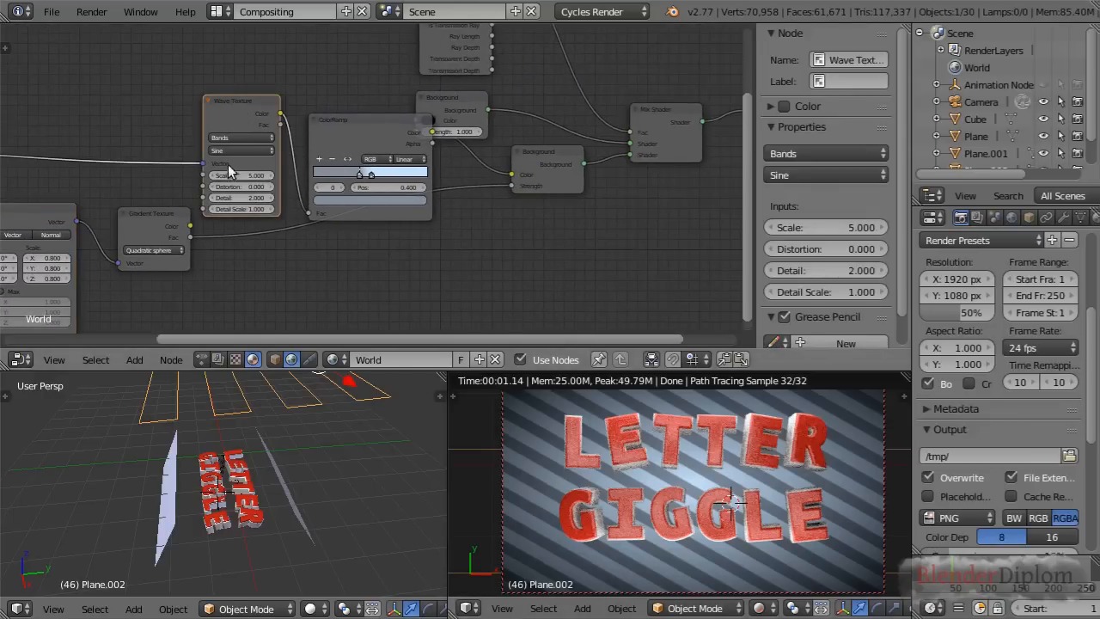
scroll(234, 167, "down", 1)
middle_click_drag(330, 260, 492, 272)
left_click_drag(696, 157, 699, 203)
left_click_drag(500, 147, 515, 212)
left_click_drag(428, 119, 437, 108)
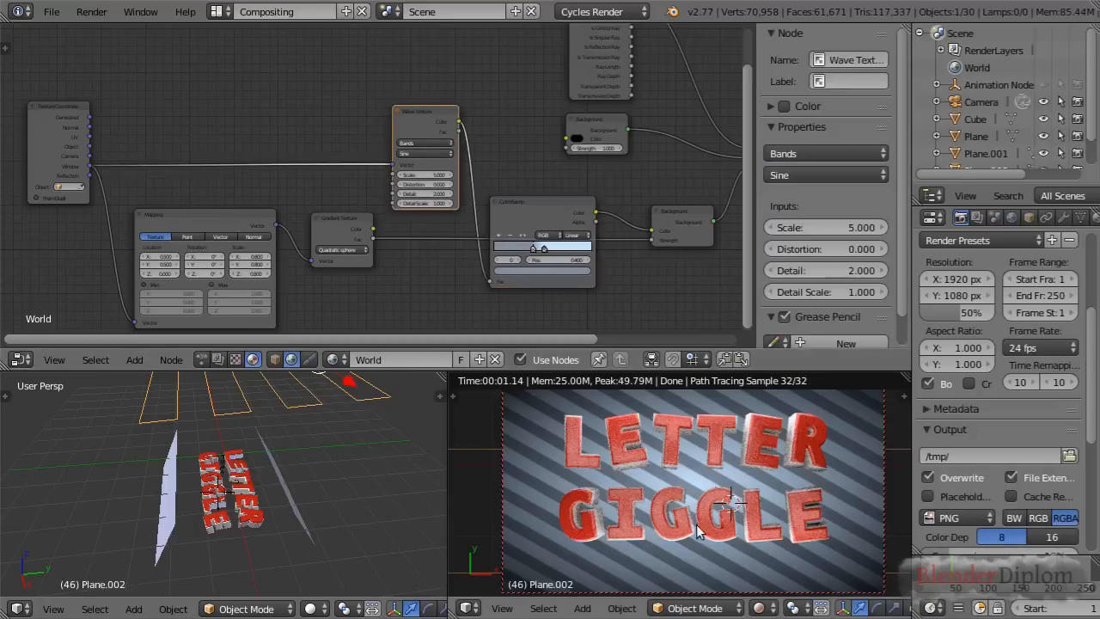
Duplicate the Mapping node and insert the copy between the Texture Coordinate and Wave Texture nodes
scroll(331, 229, "up", 1)
middle_click_drag(164, 148, 341, 179)
scroll(341, 179, "up", 1)
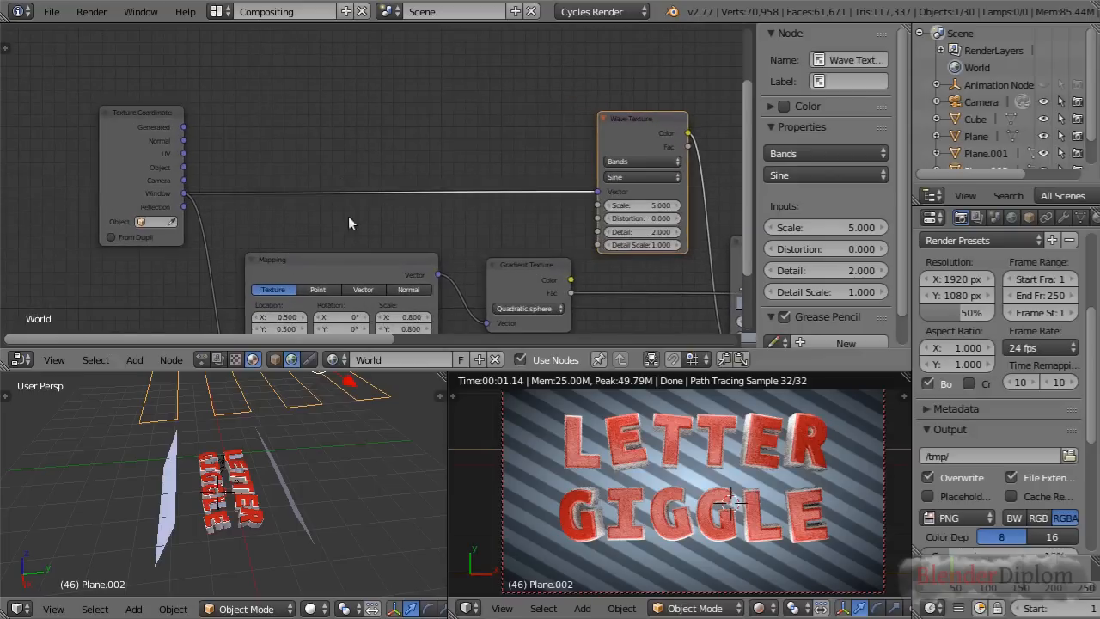
left_click(325, 263)
key("shift+d")
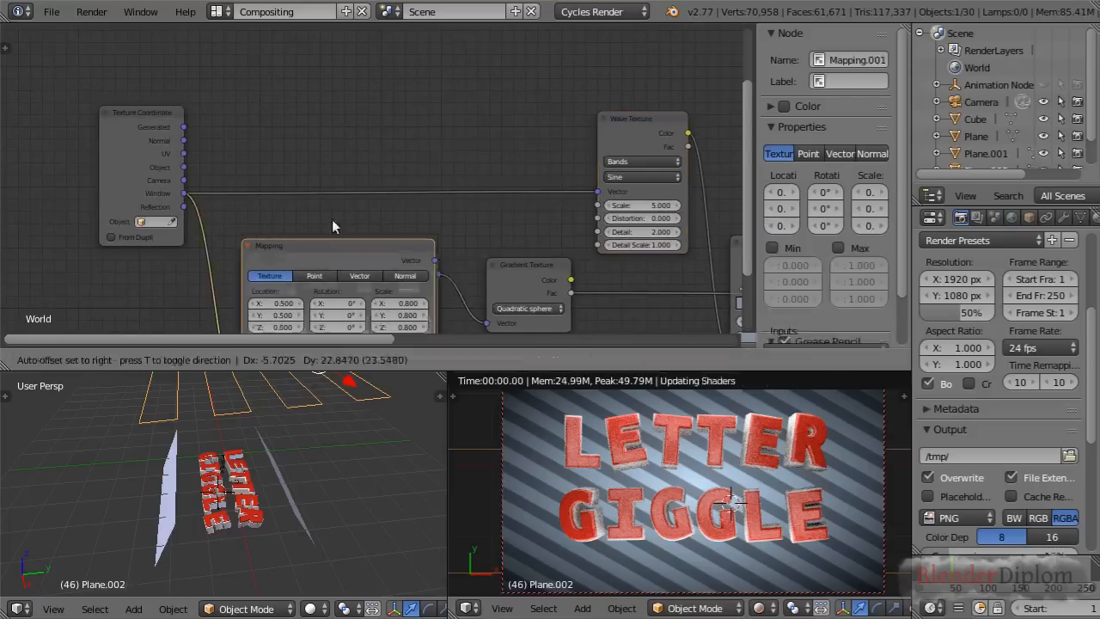
left_click(366, 73)
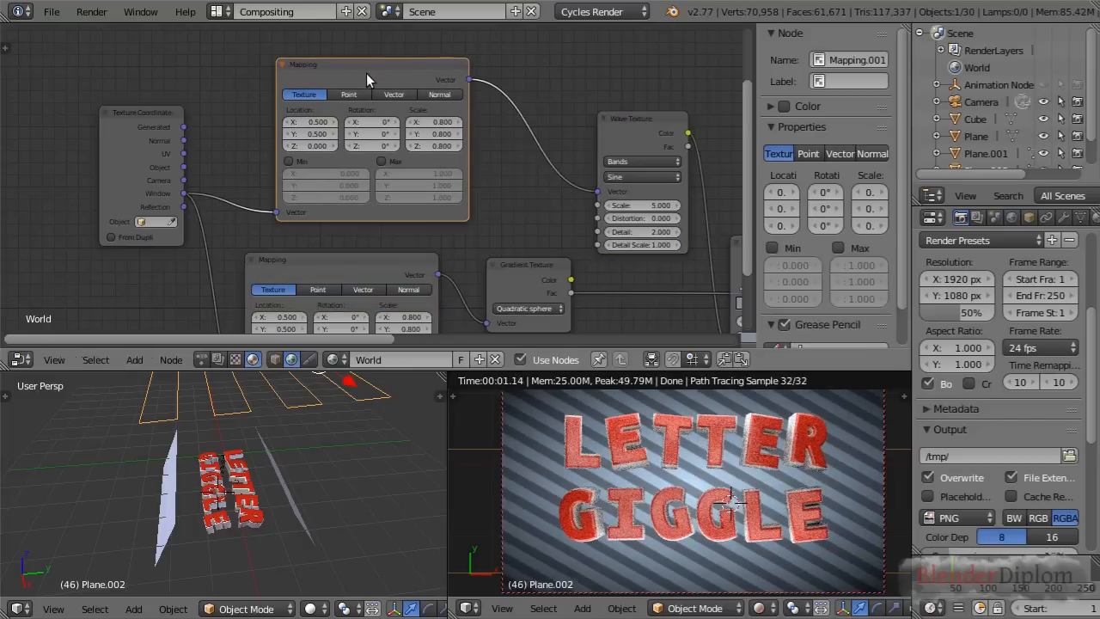
Try a scale of 2 on all three axes of the wave's Mapping node
left_click_drag(436, 121, 422, 197)
left_click(422, 123)
type("2")
key("Return")
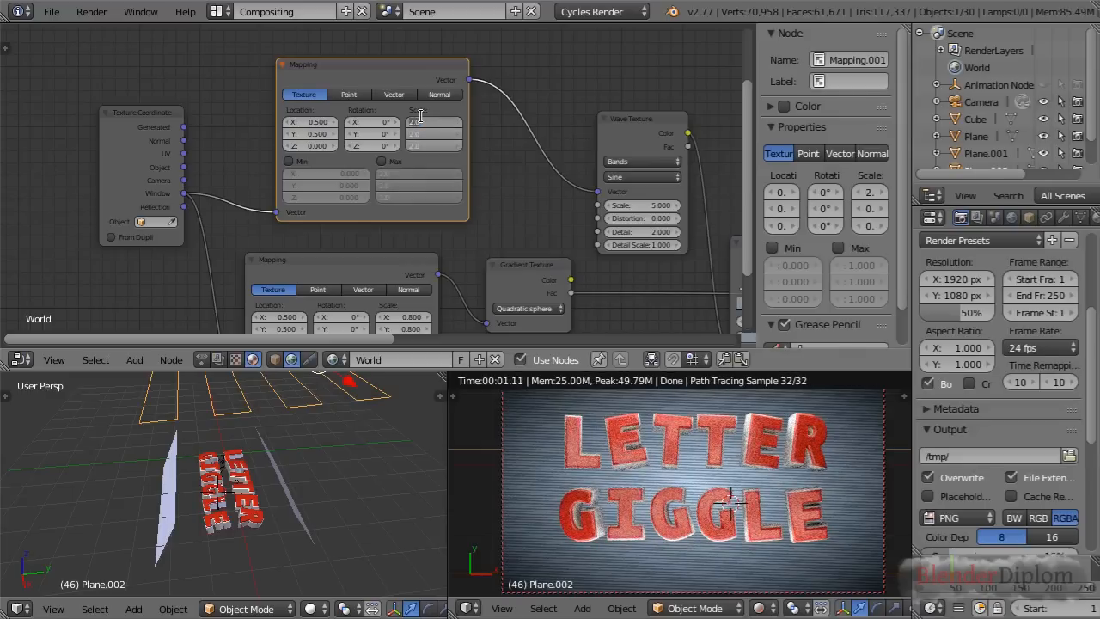
Set the wave's Mapping node scale to 1 on all axes and raise its X location to 1.1
type("1")
key("Return")
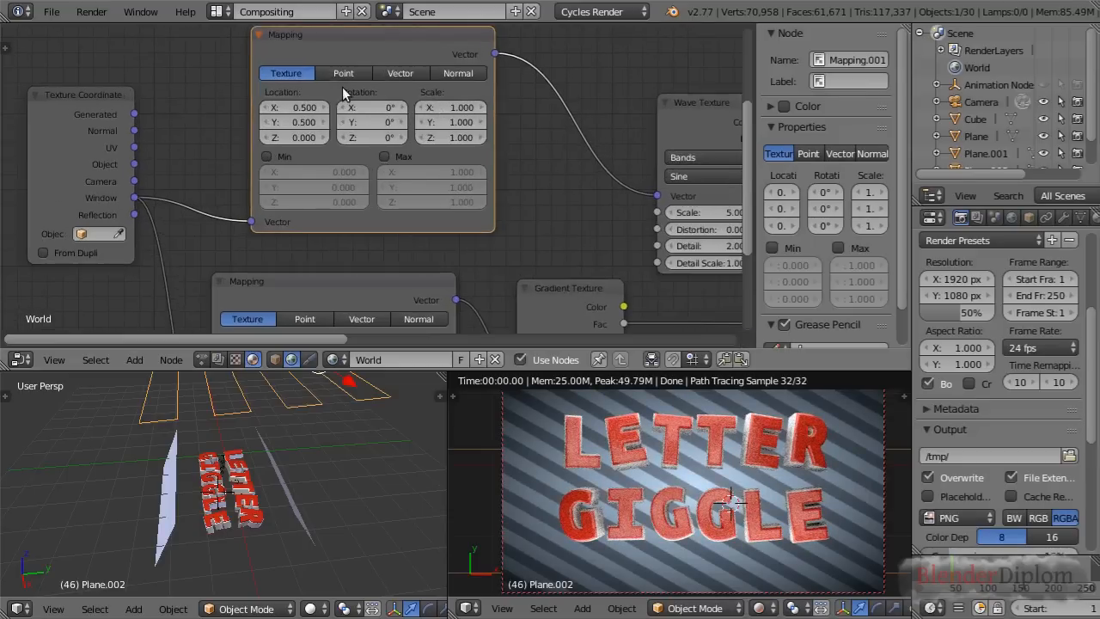
scroll(342, 118, "up", 2)
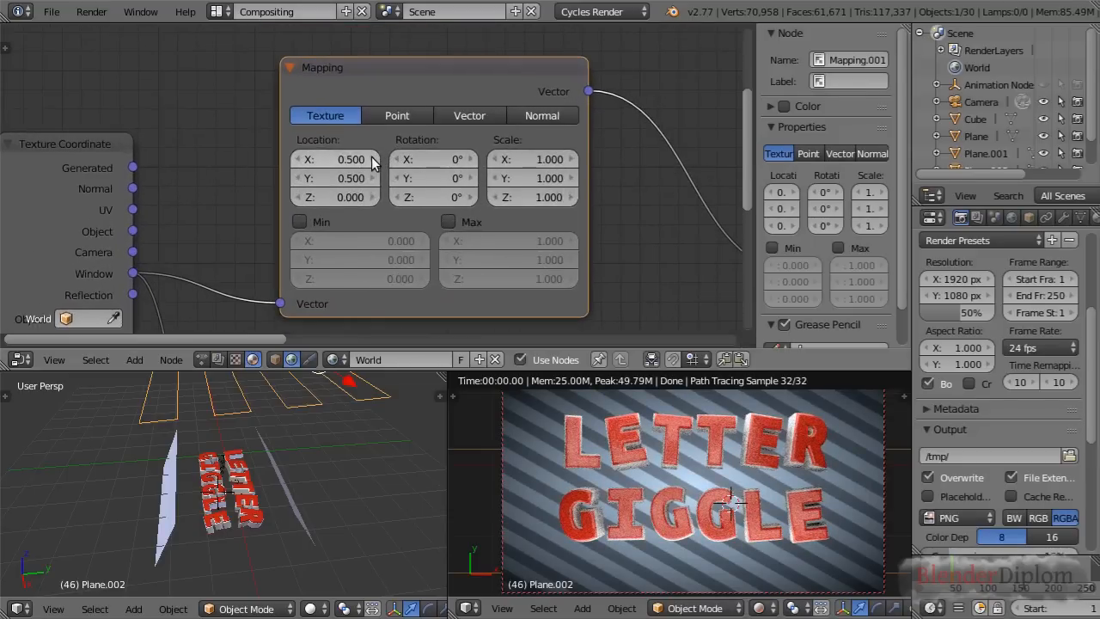
left_click(372, 160)
left_click(371, 160)
left_click(371, 160)
left_click(371, 160)
left_click(372, 160)
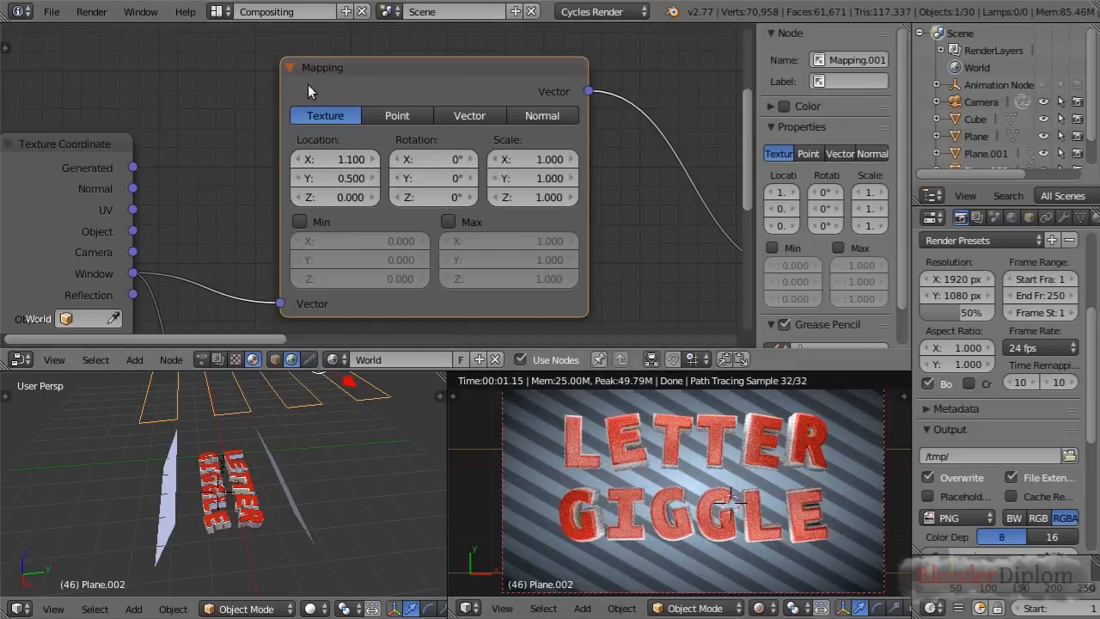
Keyframe the wave Mapping node's X location at frame 46 and change the user-perspective 3D view to a Graph Editor
right_click(338, 162)
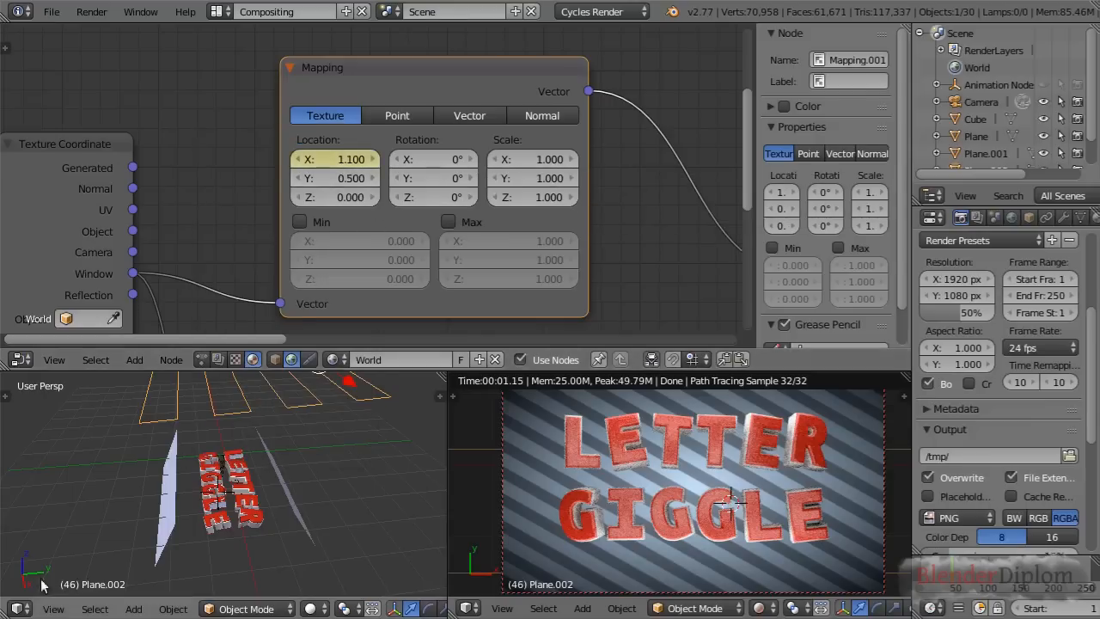
left_click(19, 609)
left_click(51, 542)
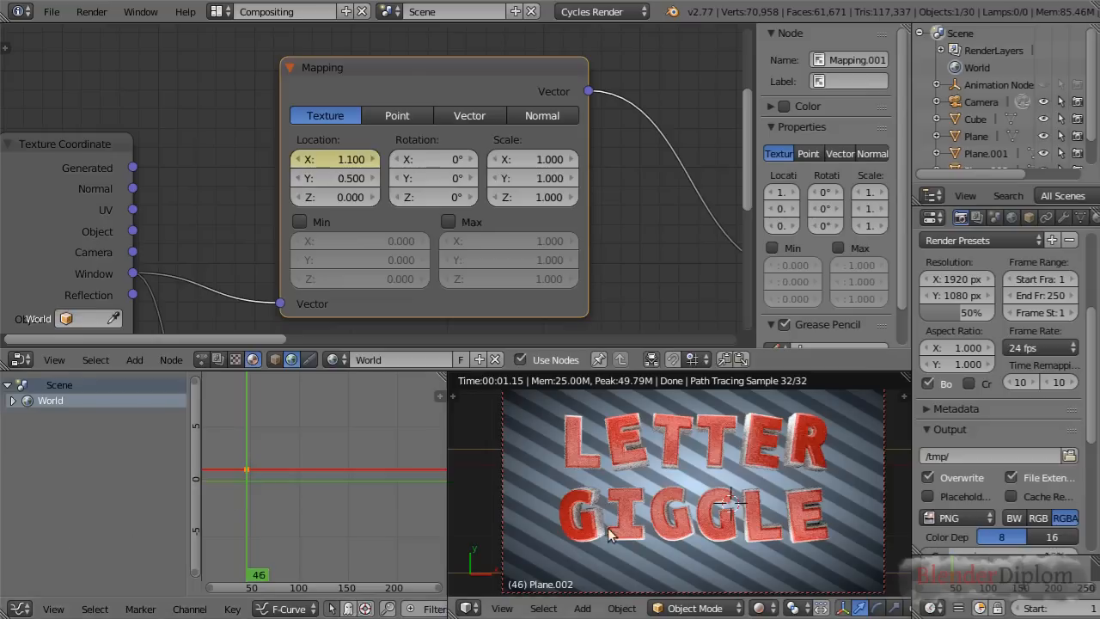
At frame 150, set the wave Mapping node's X location to 1.5 and keyframe it
left_click(1021, 579)
left_click(335, 160)
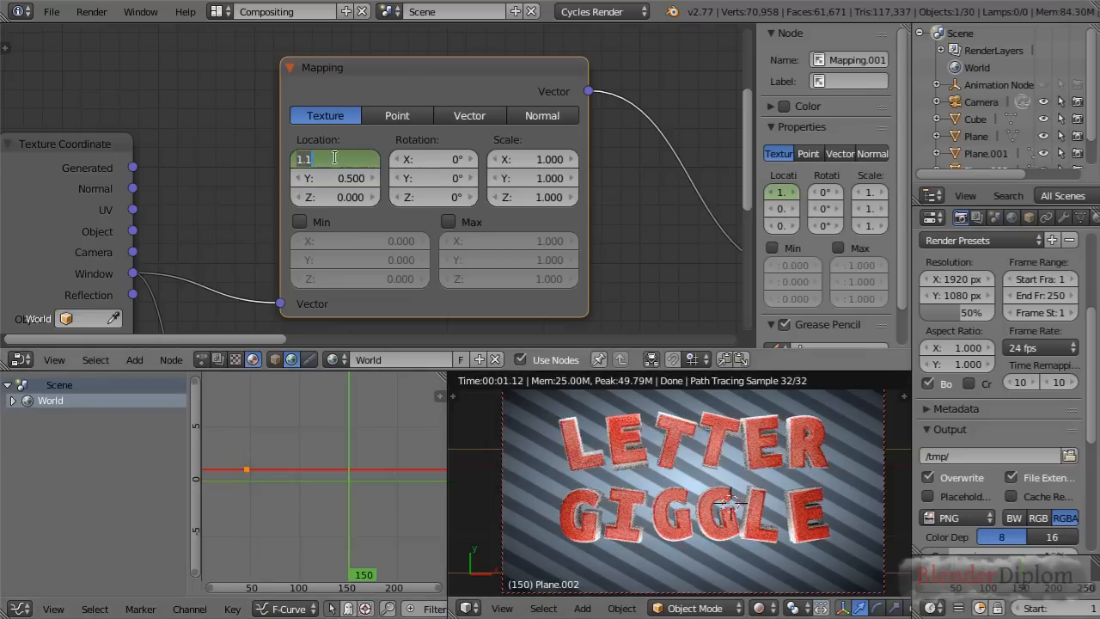
type("1.5")
key("Return")
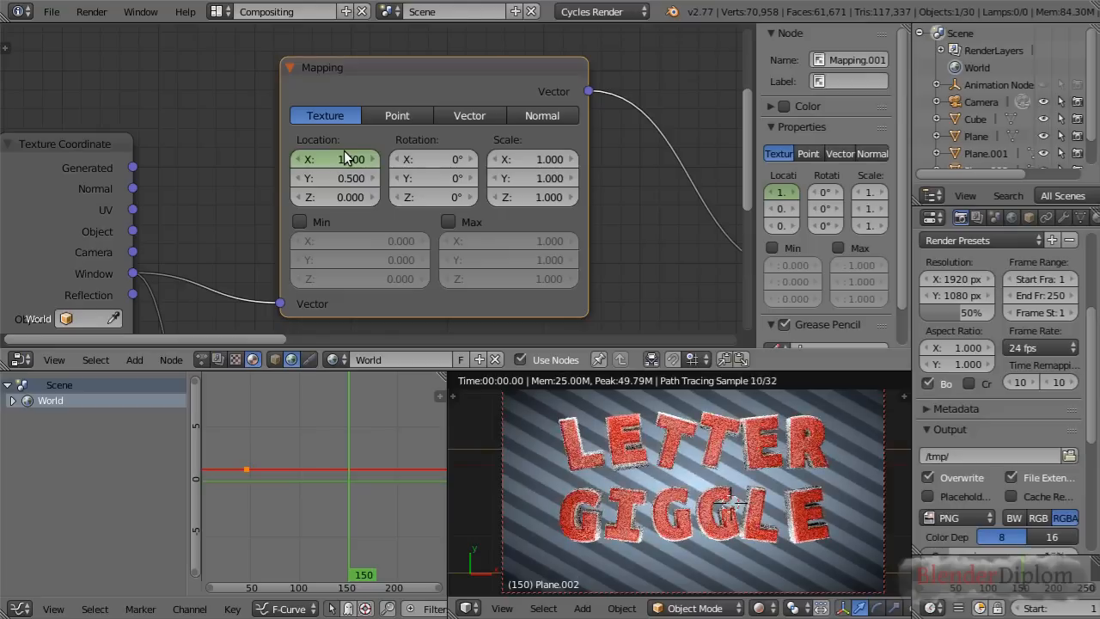
right_click(344, 150)
left_click(344, 150)
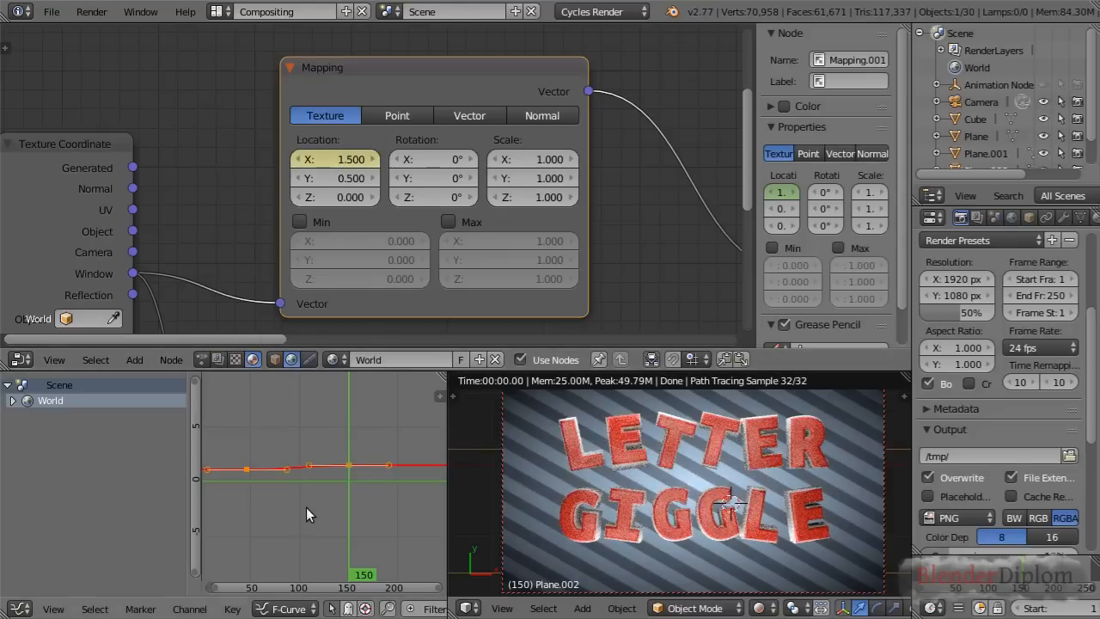
Set the X location keyframes to Linear interpolation and the curve to linear extrapolation
key("t")
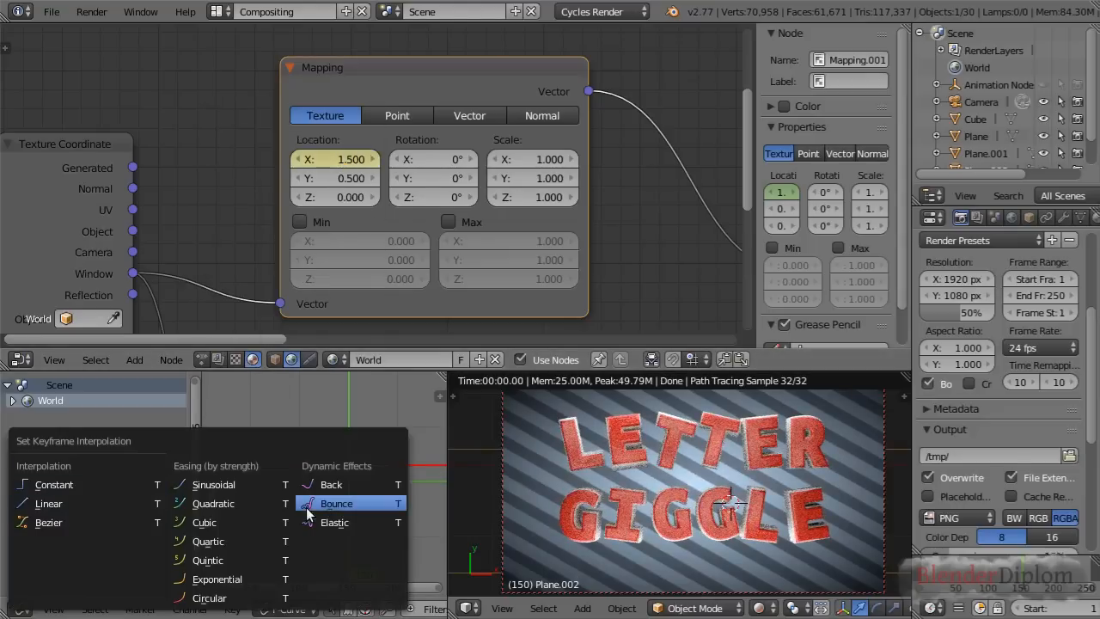
left_click(91, 505)
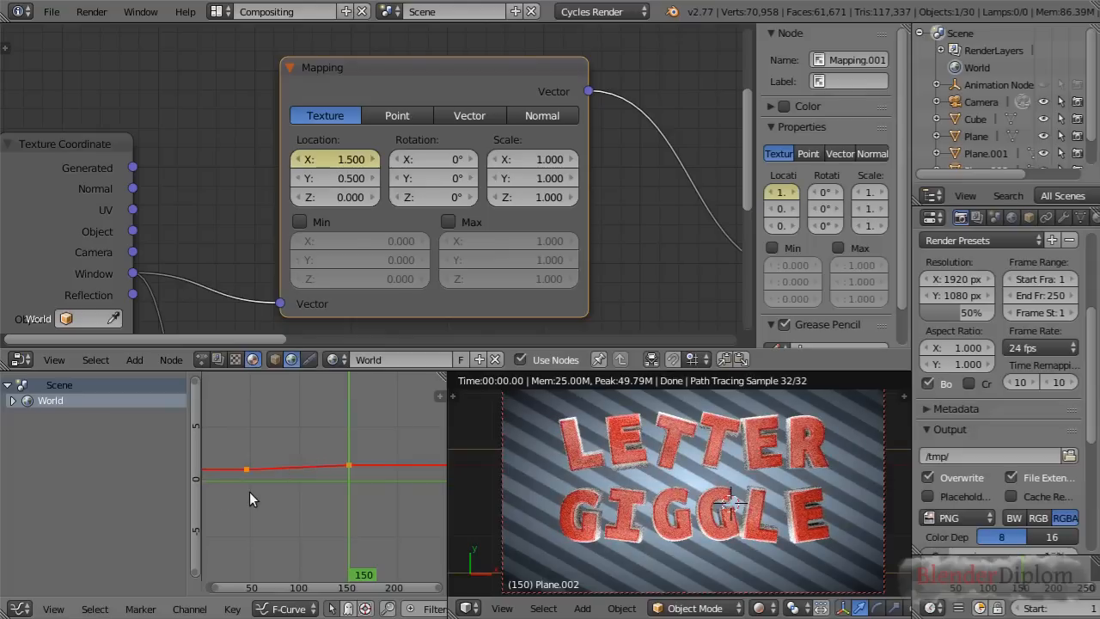
left_click(189, 608)
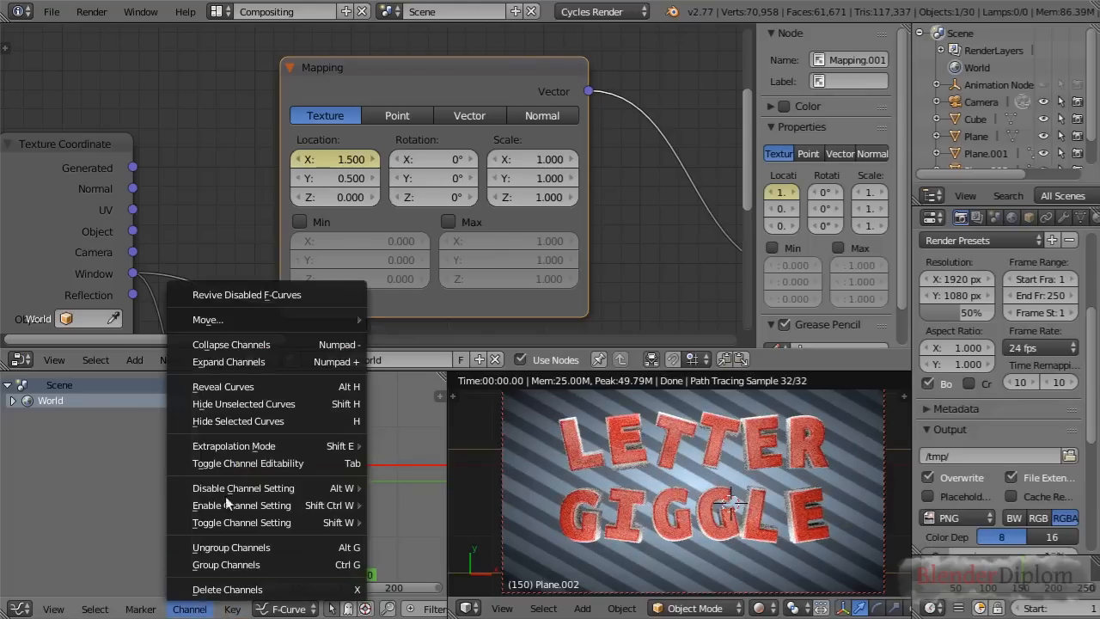
mouse_move(250, 451)
left_click(402, 457)
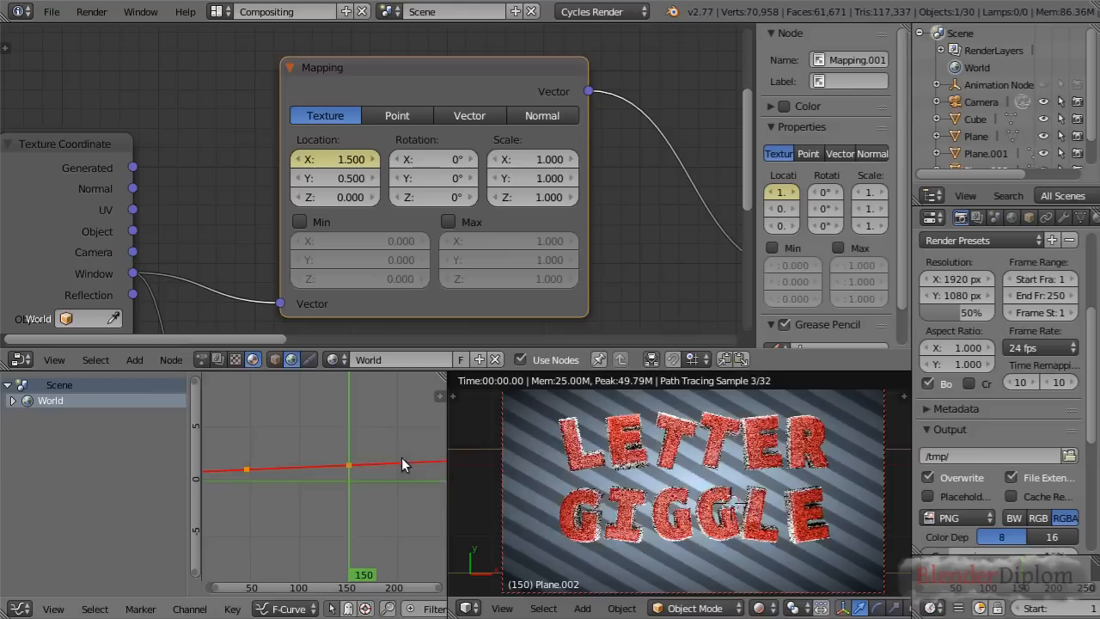
scroll(340, 473, "up", 1)
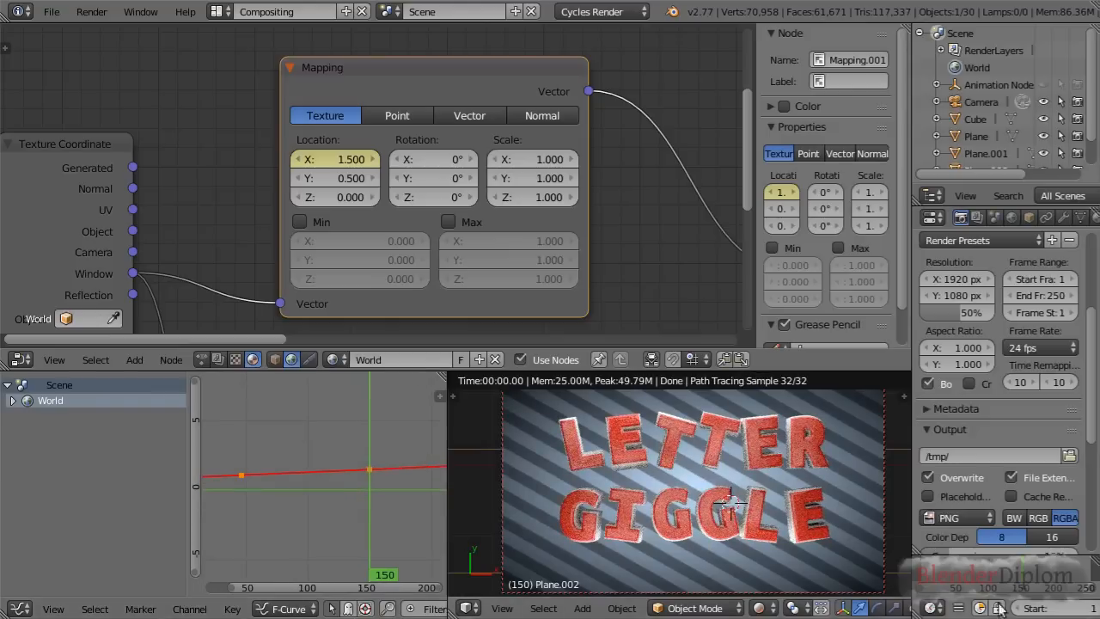
Preview the stripe motion, and lower the frame 150 X location keyframe along Y to below the frame 46 keyframe, reversing the direction
mouse_move(1029, 582)
left_mouse_down()
mouse_move(953, 574)
mouse_move(1044, 574)
left_mouse_up()
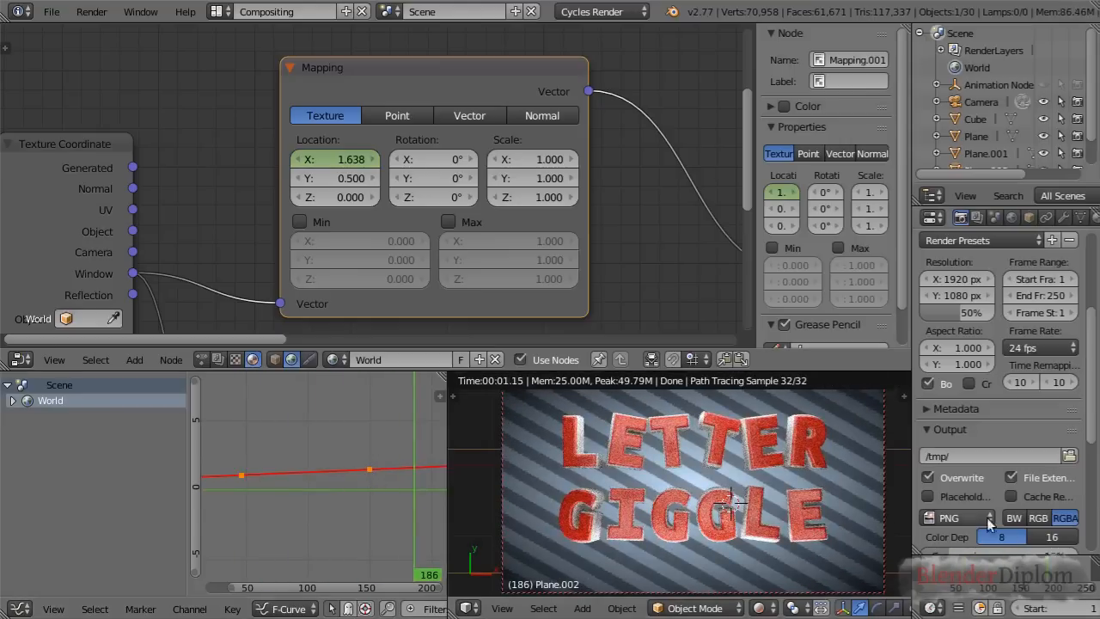
left_click_drag(954, 580, 1033, 574)
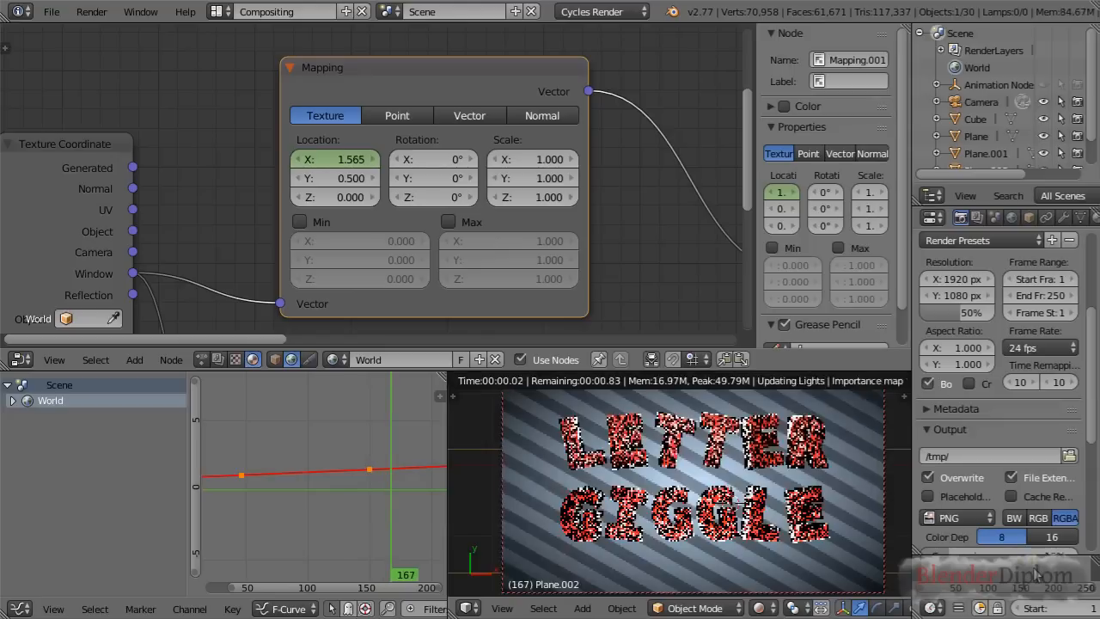
right_click(369, 469)
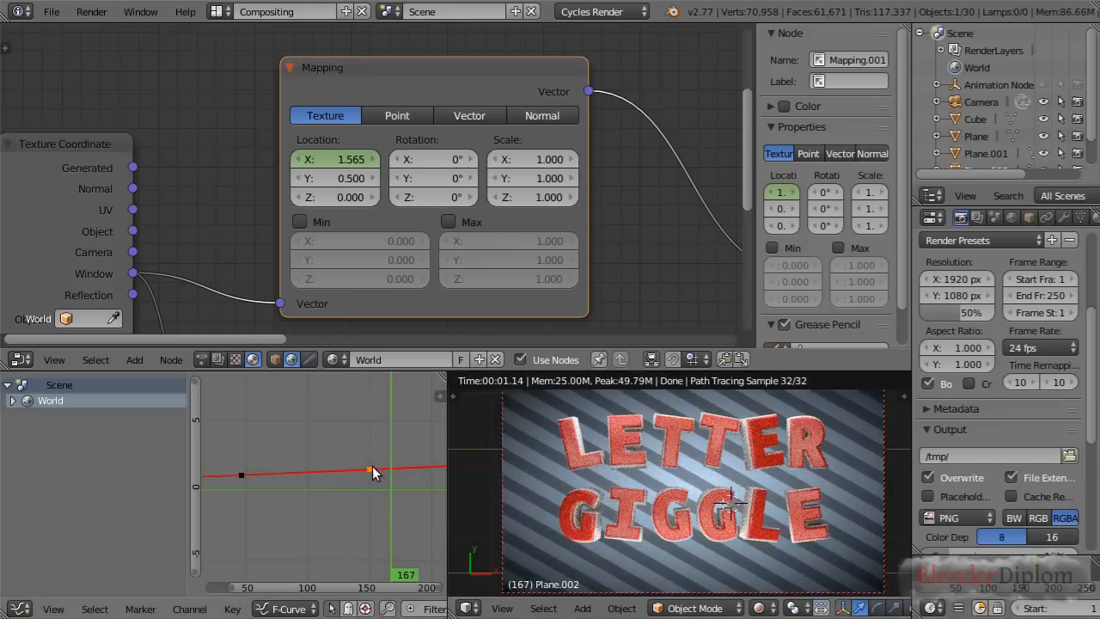
key("g")
key("y")
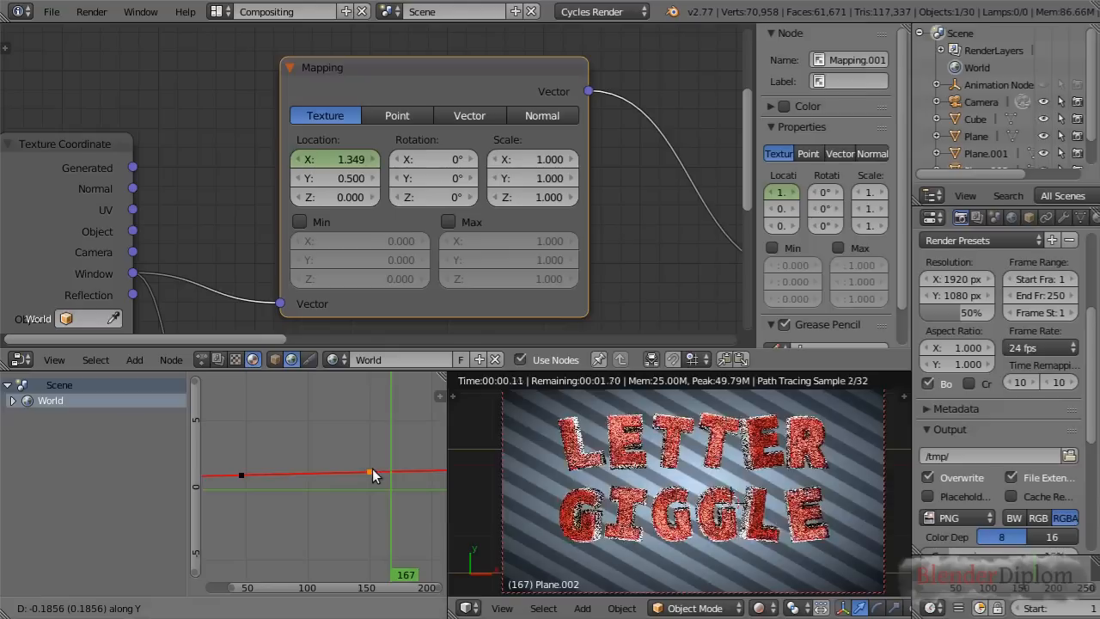
left_click(368, 477)
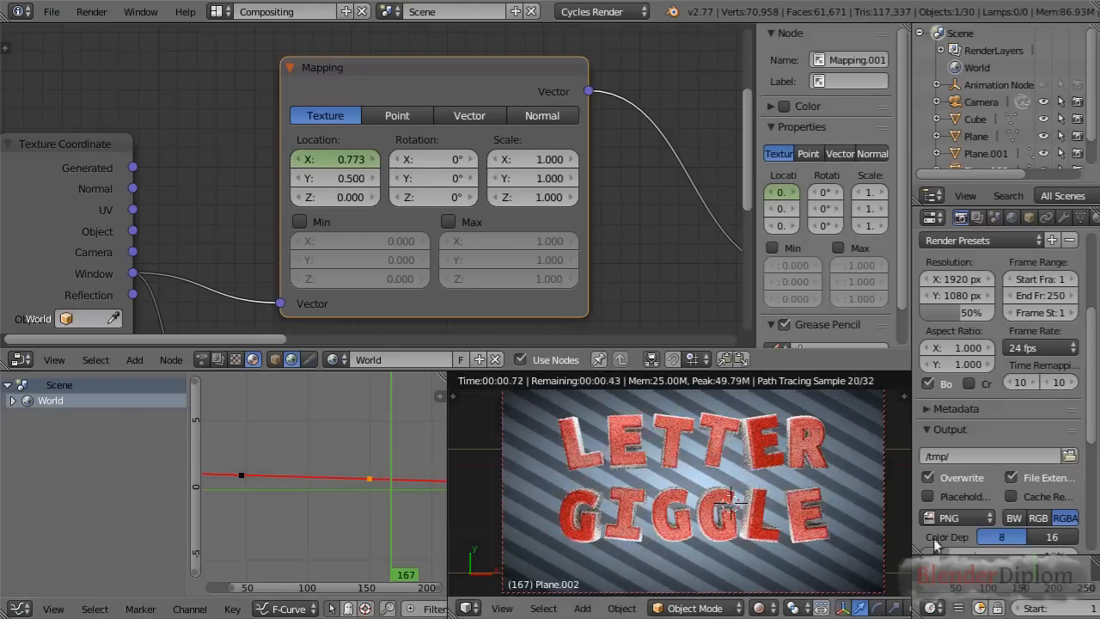
Scrub the timeline back to frame 94 to check the reversed stripe motion behind the letters in the rendered view
left_click_drag(961, 571, 982, 576)
scroll(697, 482, "down", 1)
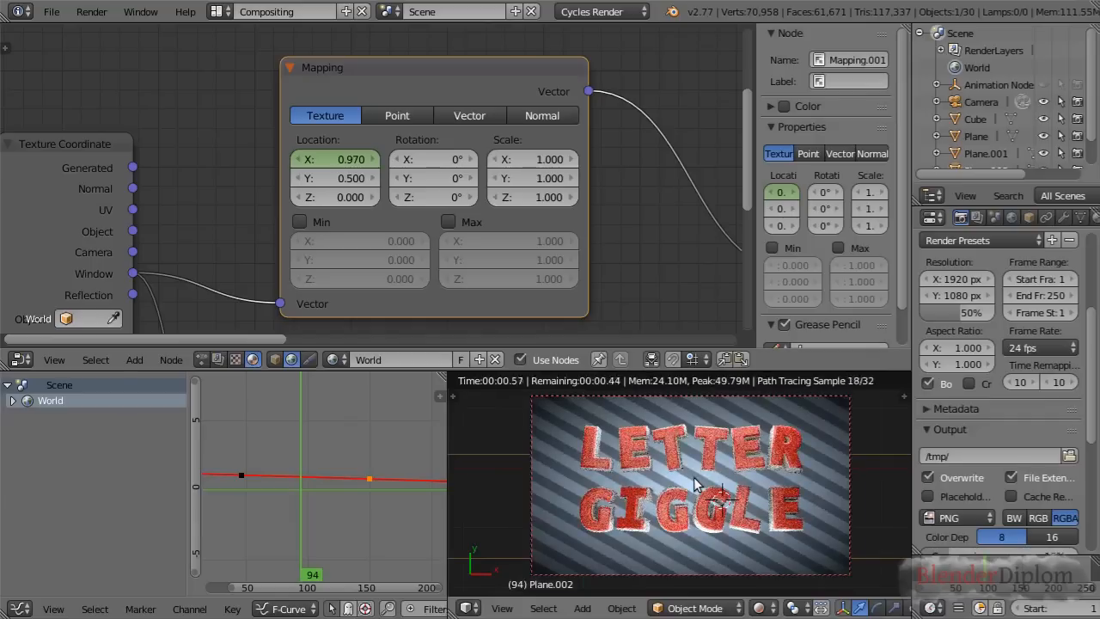
scroll(695, 483, "up", 1)
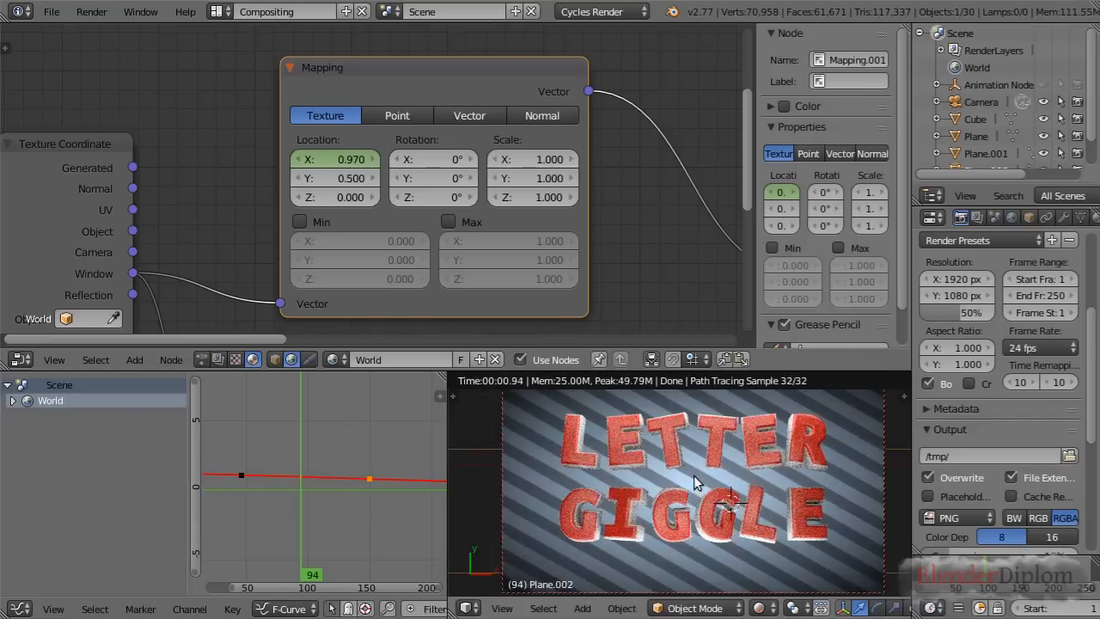